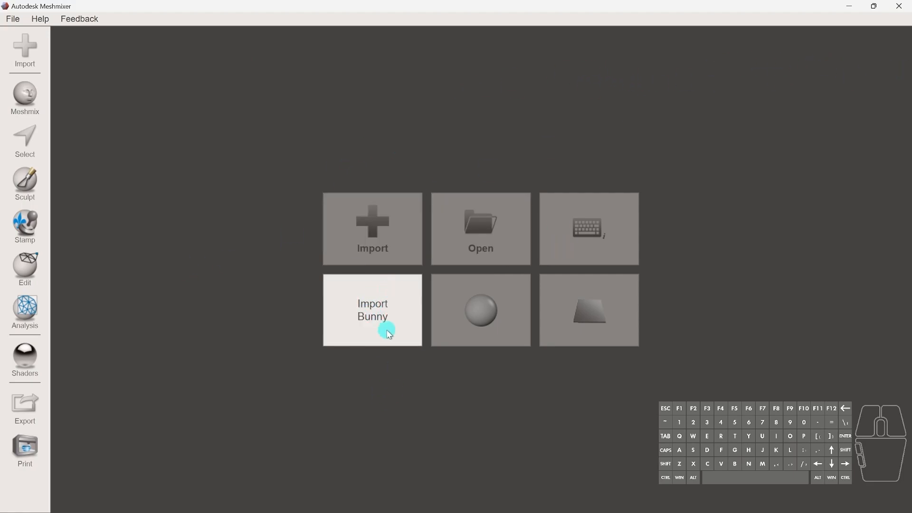
# Step: Import the built-in bunny model and review the ViewCube's projection and orientation options
pyautogui.click(380, 308)
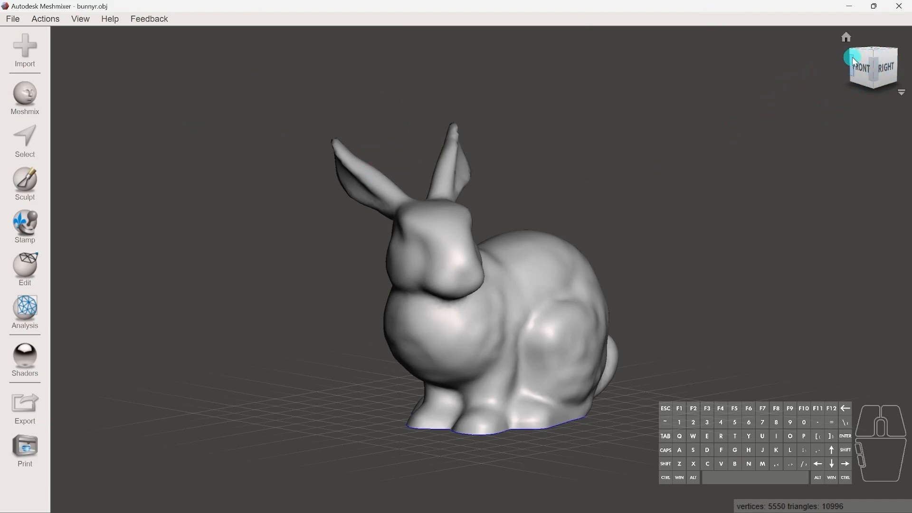
pyautogui.click(902, 92)
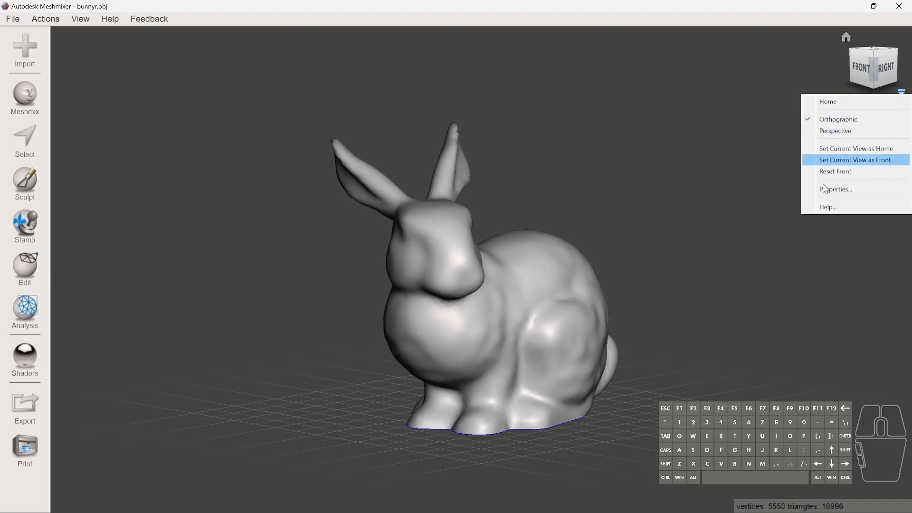
pyautogui.click(365, 205)
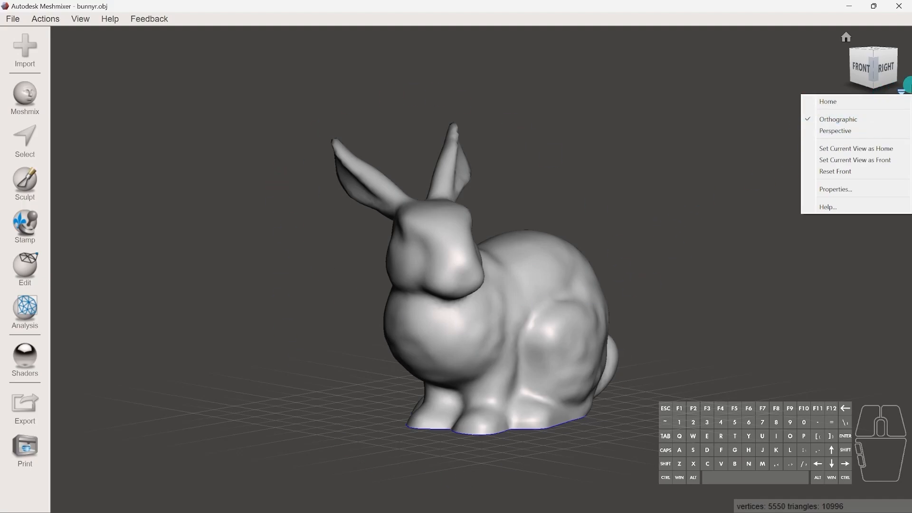
pyautogui.click(639, 133)
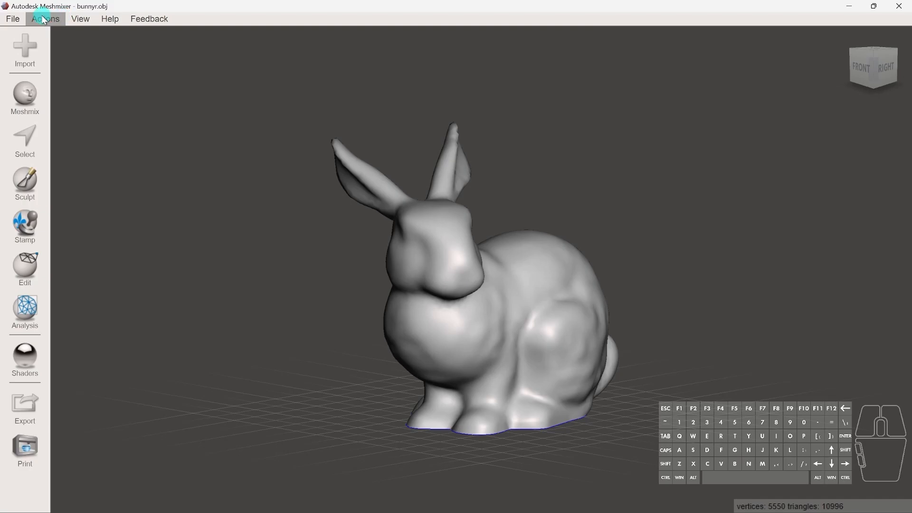
# Step: Review the General, File, Dialogs and Printers preferences without changing them, and close the preferences
pyautogui.click(13, 19)
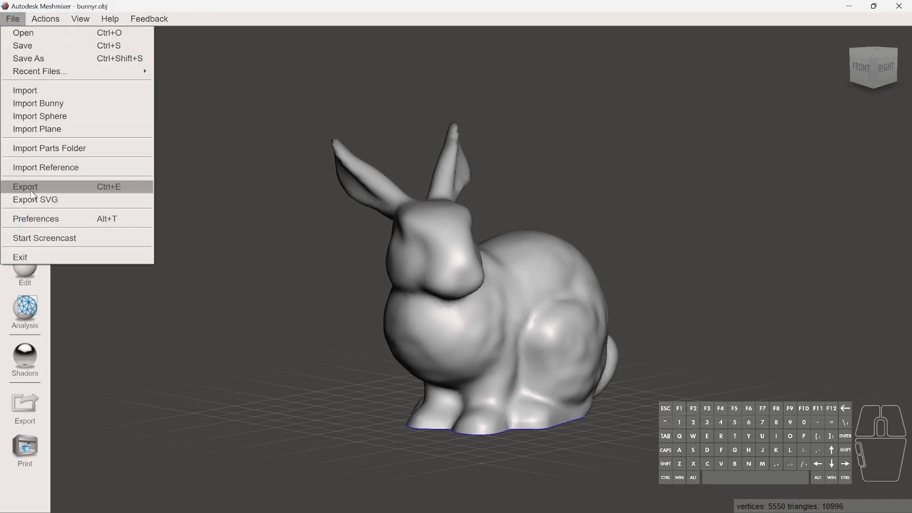
pyautogui.click(48, 219)
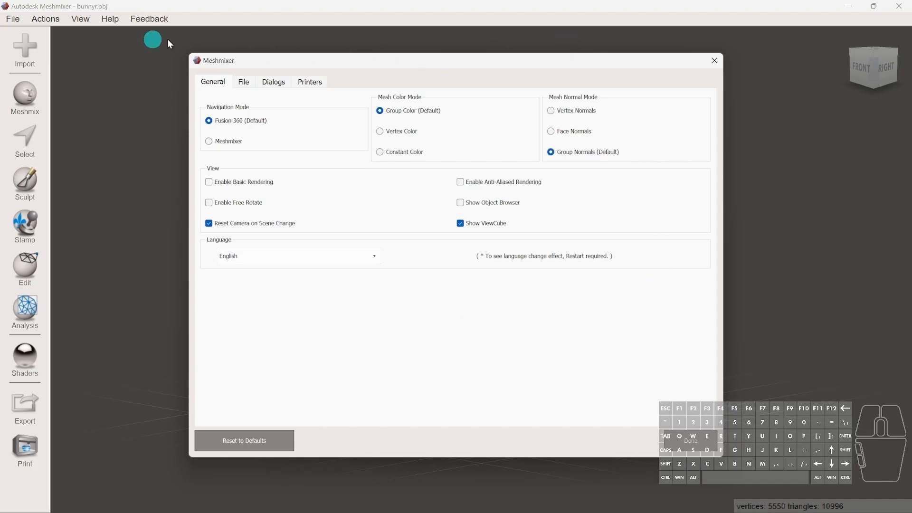
pyautogui.click(242, 82)
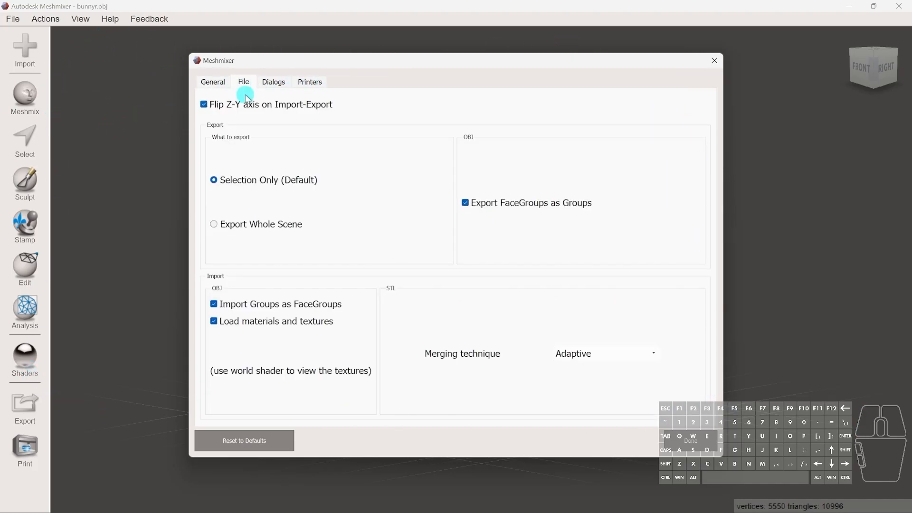
pyautogui.click(274, 81)
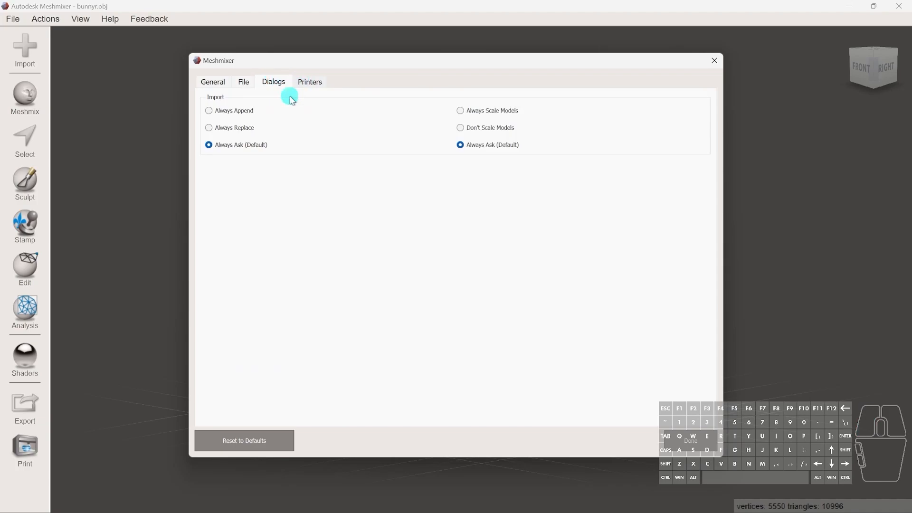
pyautogui.click(309, 81)
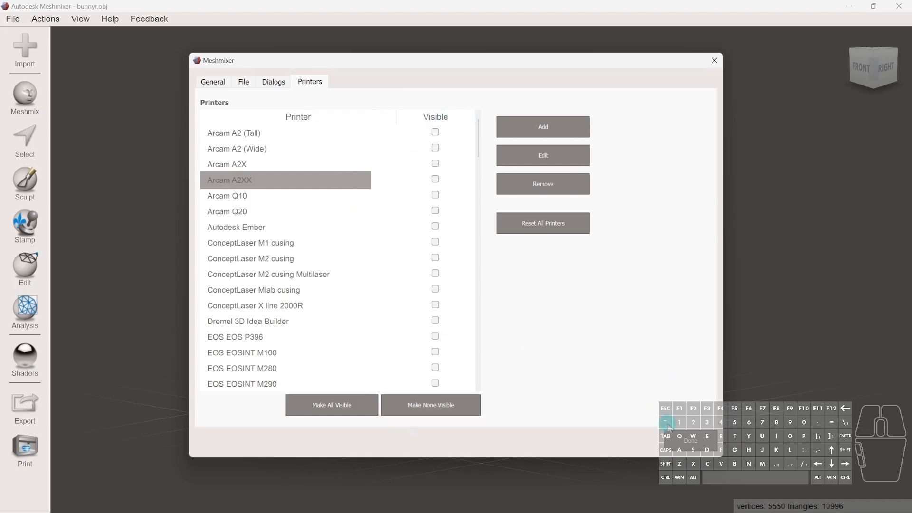
pyautogui.click(714, 61)
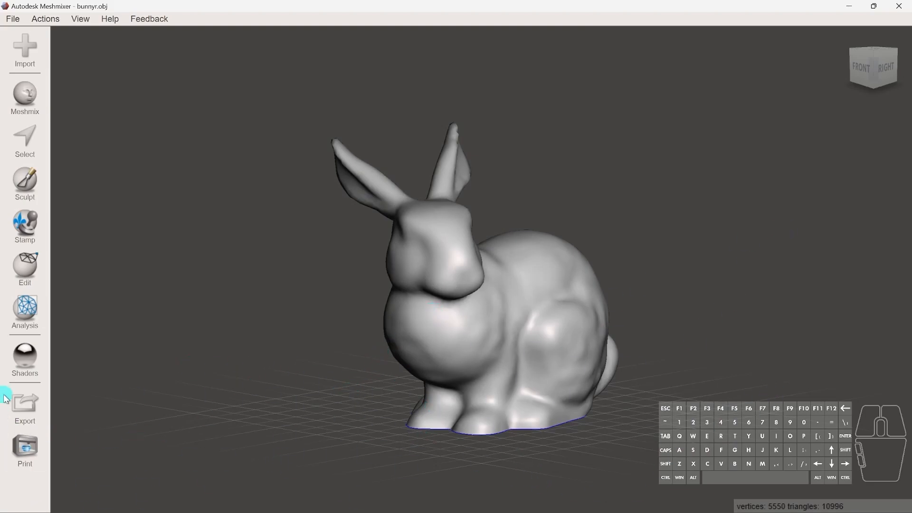
pyautogui.click(81, 20)
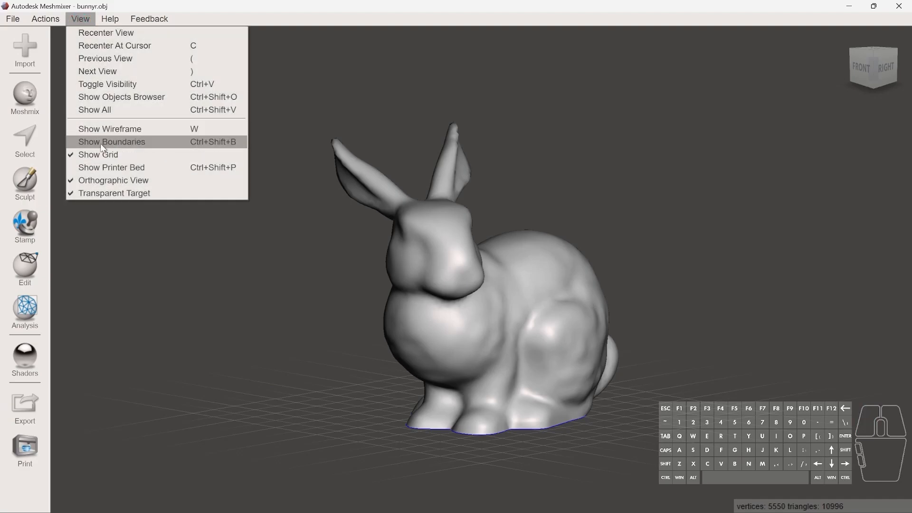
pyautogui.click(315, 310)
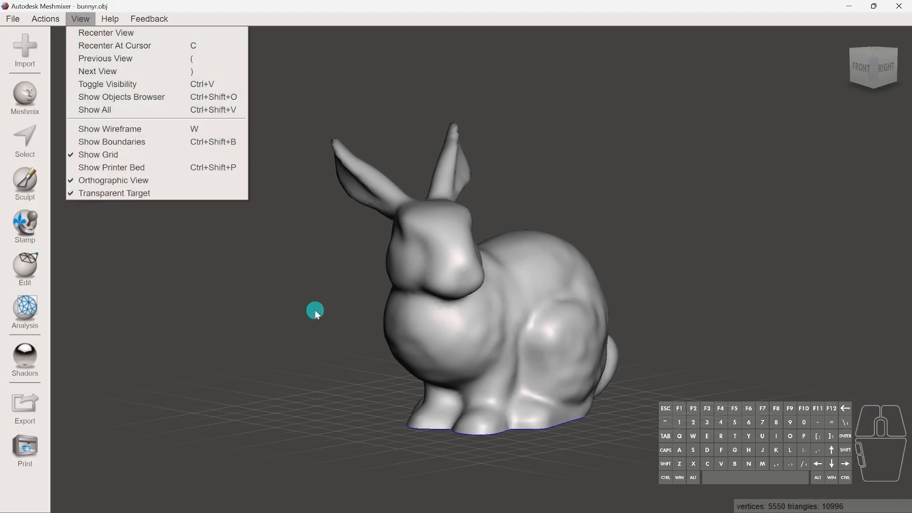
pyautogui.click(349, 110)
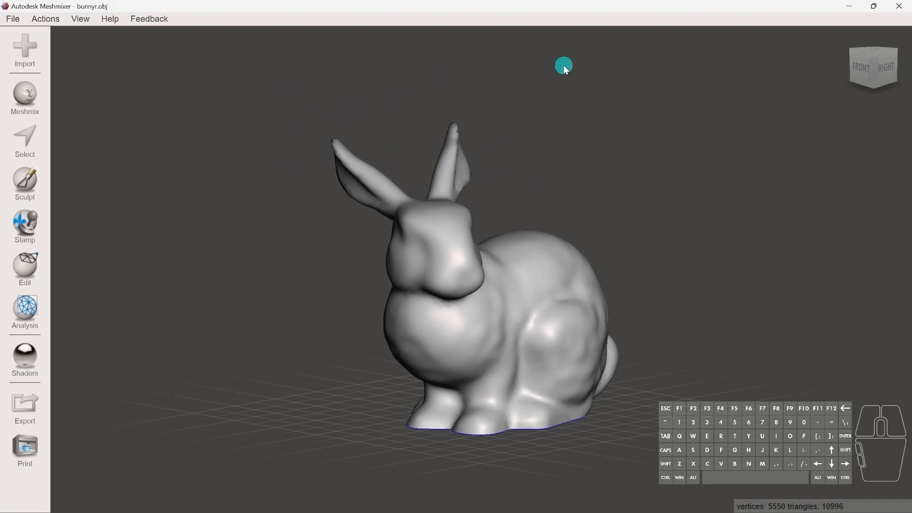
# Step: Examine the bunny mesh from the side and from below, including its open underside
pyautogui.moveTo(681, 311)
pyautogui.mouseDown(button='middle')
pyautogui.moveTo(612, 208)
pyautogui.moveTo(555, 155)
pyautogui.moveTo(563, 289)
pyautogui.moveTo(493, 201)
pyautogui.moveTo(489, 165)
pyautogui.moveTo(546, 171)
pyautogui.moveTo(538, 249)
pyautogui.mouseUp(button='middle')
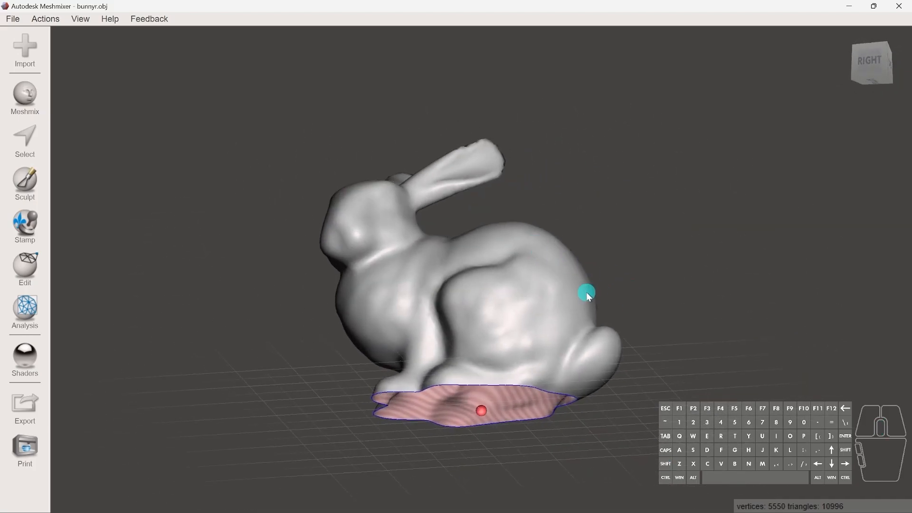
pyautogui.moveTo(587, 292); pyautogui.dragTo(630, 215, button='middle')
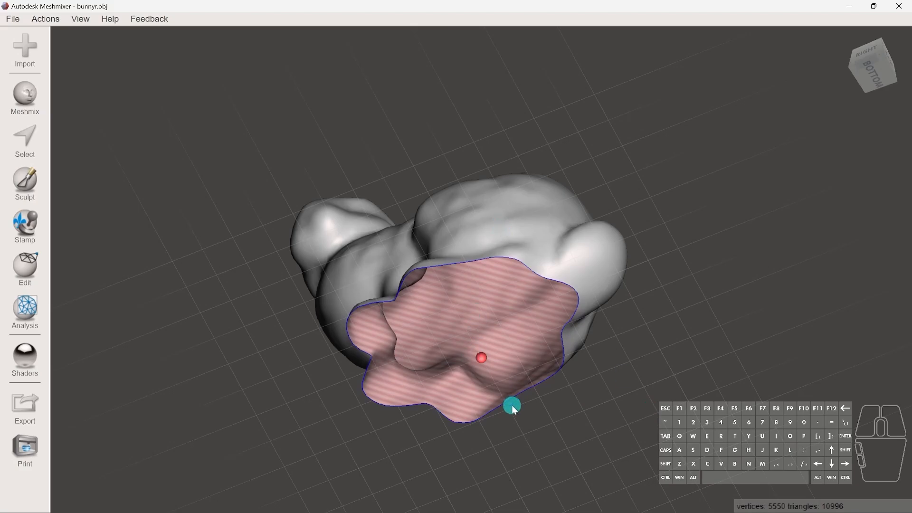
pyautogui.scroll(2, 511, 326)
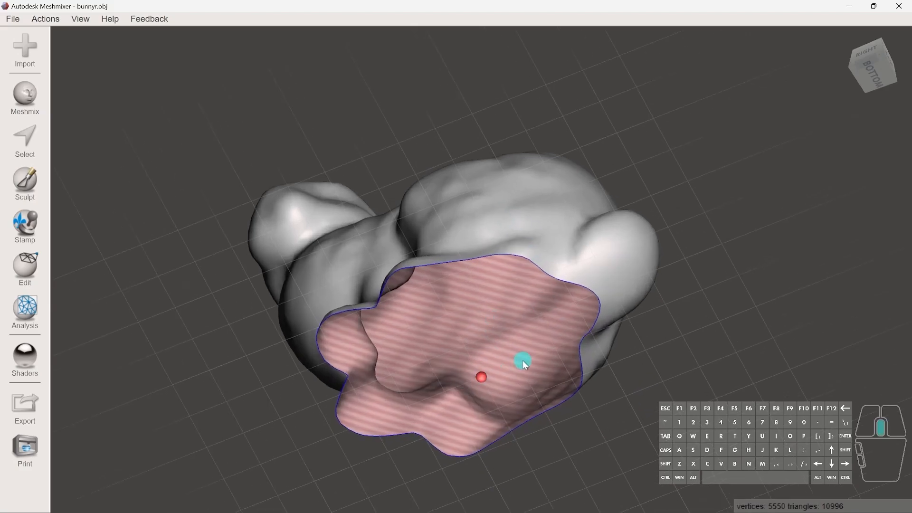
pyautogui.moveTo(523, 360); pyautogui.dragTo(524, 343, button='middle')
pyautogui.keyDown('shift'); pyautogui.moveTo(552, 348); pyautogui.dragTo(565, 402, button='middle'); pyautogui.keyUp('shift')
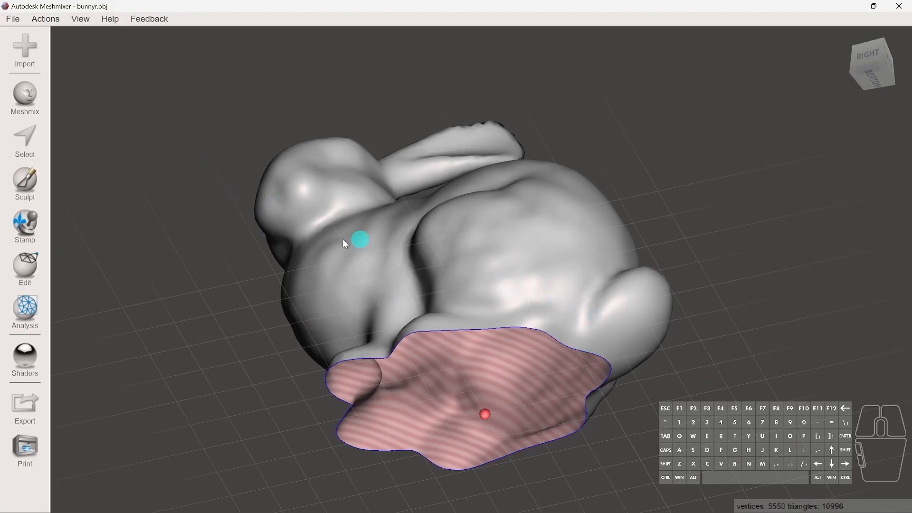
pyautogui.press('shift')
pyautogui.press('shift')
# Step: Make the bunny solid with the Fast solid type, solid accuracy 128 and mesh density 128
pyautogui.click(21, 268)
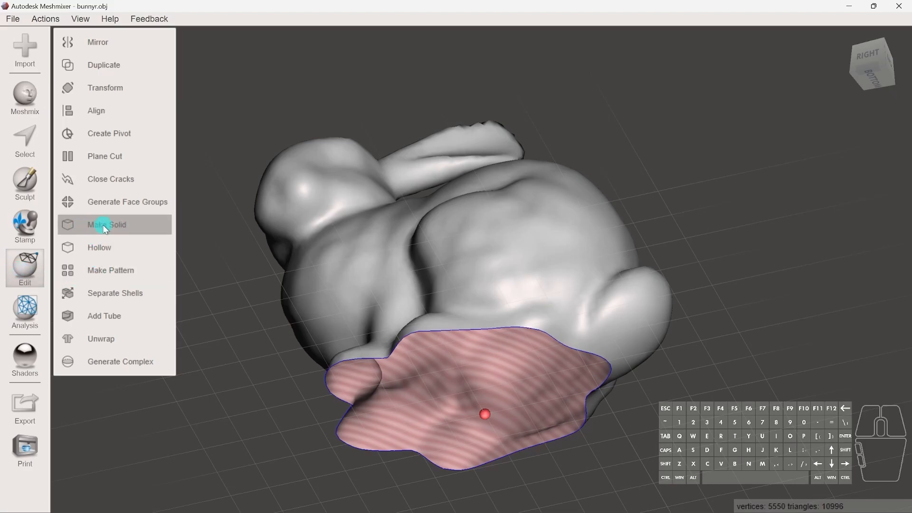
pyautogui.click(152, 226)
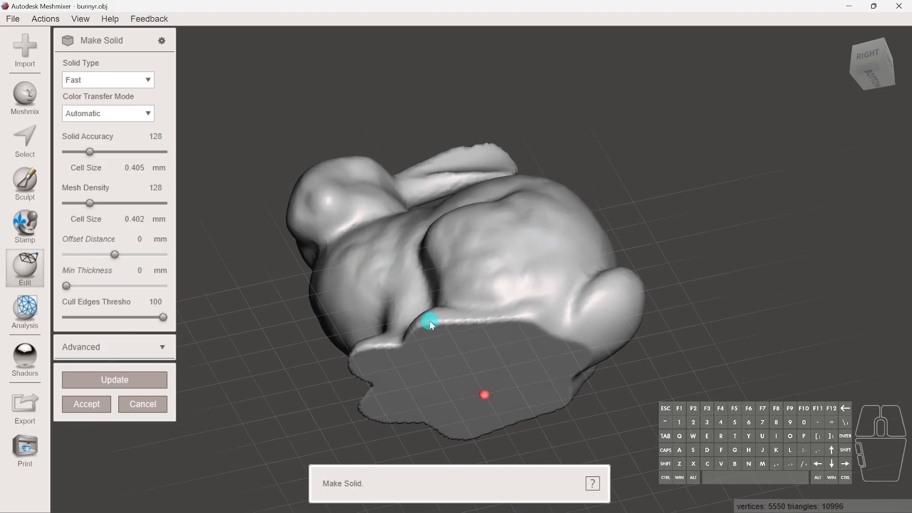
pyautogui.moveTo(526, 250); pyautogui.dragTo(347, 246, button='right')
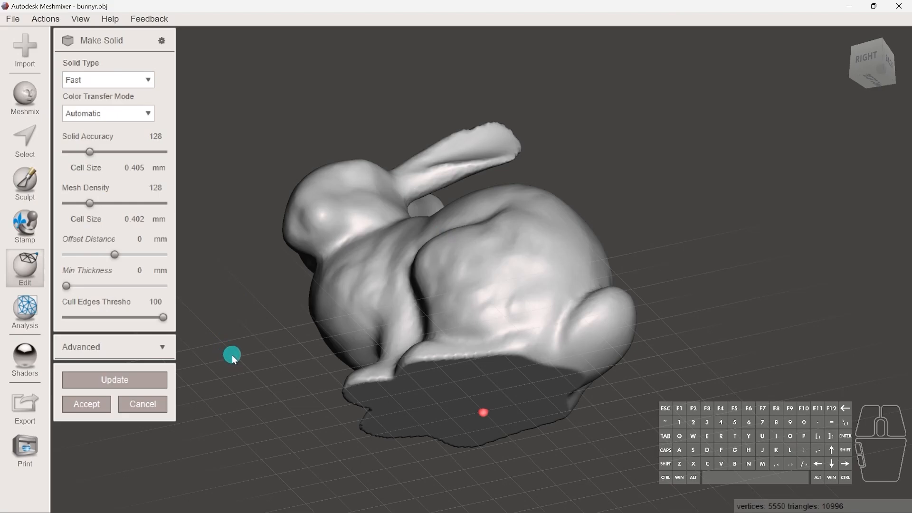
pyautogui.click(78, 405)
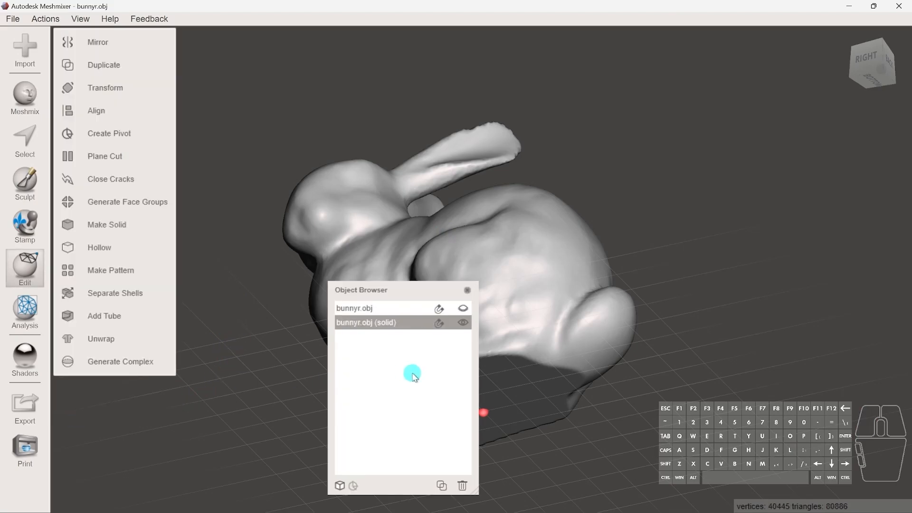
# Step: Move the Object Browser clear of the bunny, close it and show it again
pyautogui.moveTo(384, 290); pyautogui.dragTo(774, 261)
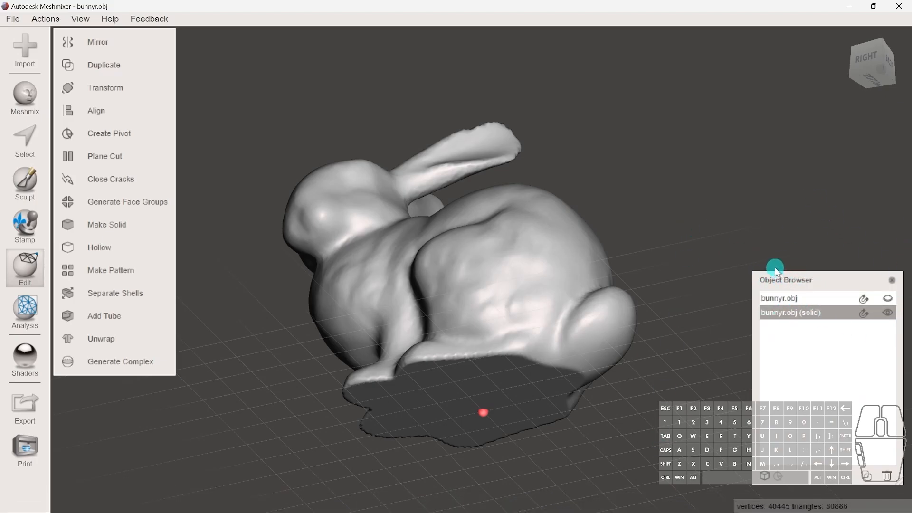
pyautogui.click(892, 280)
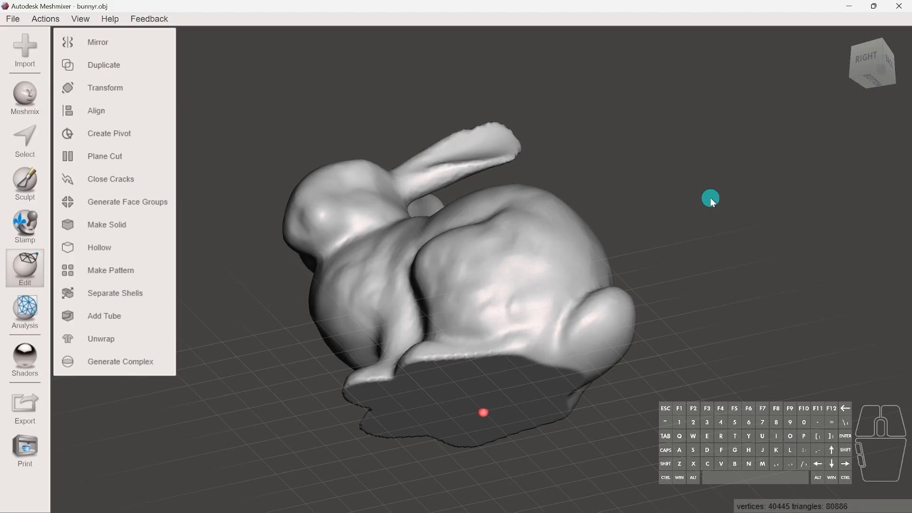
pyautogui.hotkey('ctrl', 'shift', 'o')
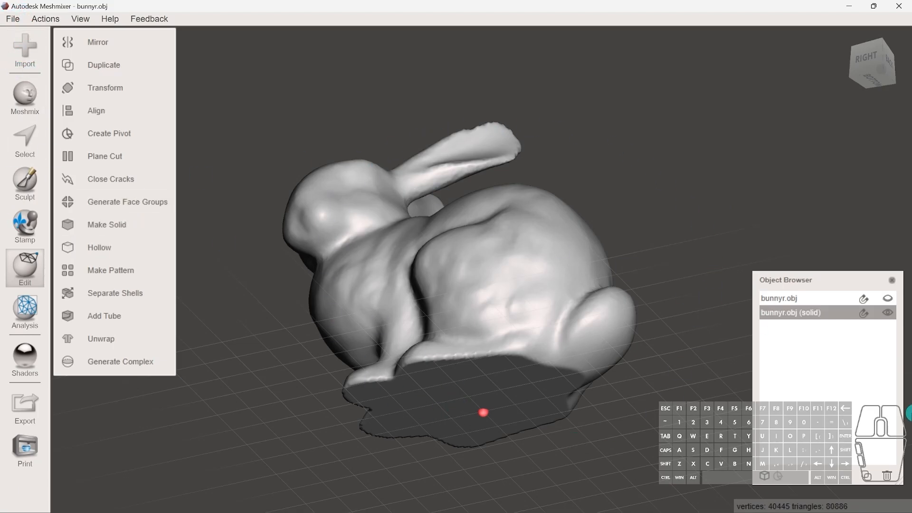
# Step: Compare bunnyr.obj with its solid version by toggling their visibility, leaving only the solid version shown and selected
pyautogui.click(810, 299)
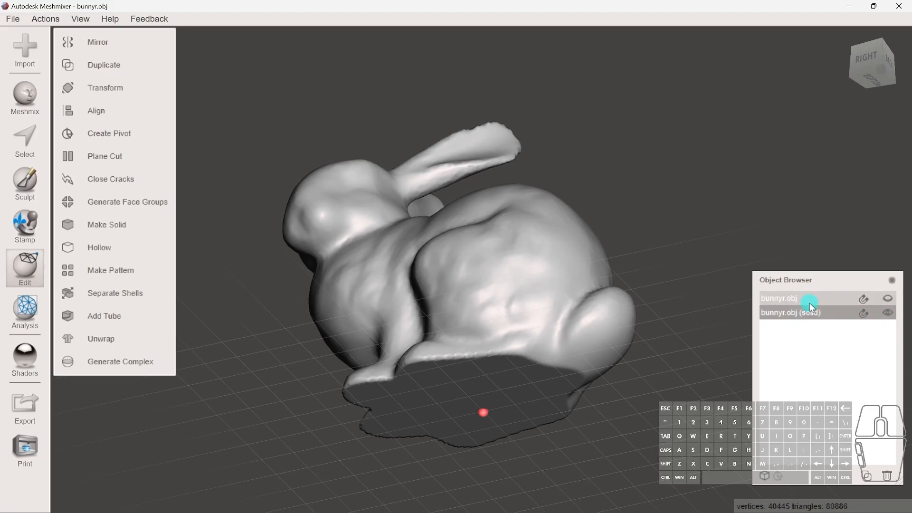
pyautogui.click(817, 313)
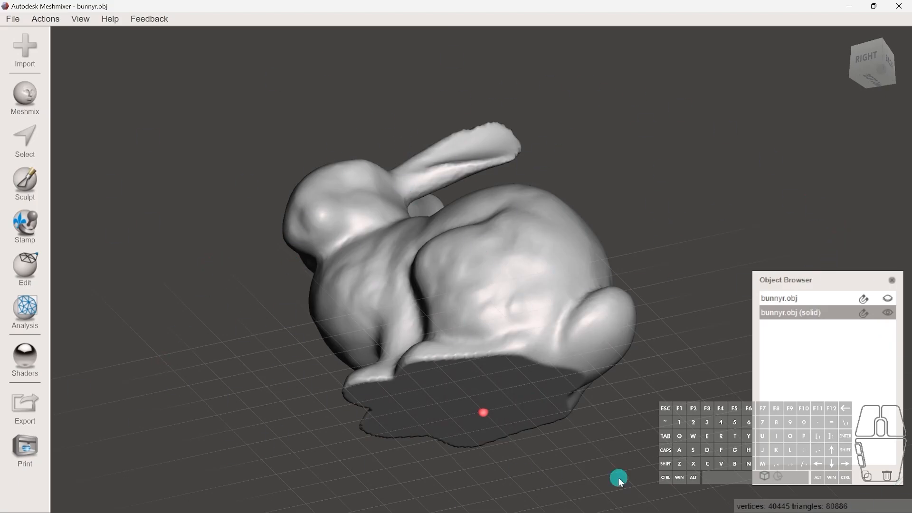
pyautogui.click(889, 313)
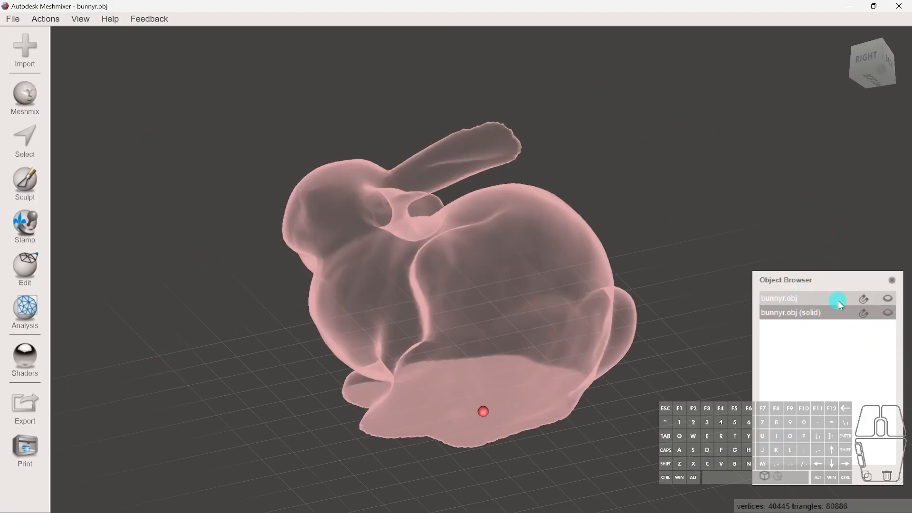
pyautogui.click(814, 298)
pyautogui.click(887, 299)
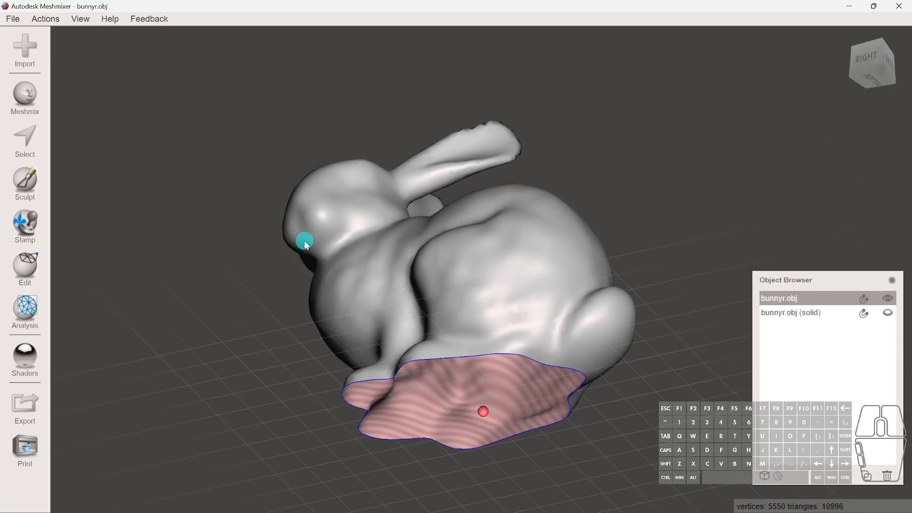
pyautogui.click(888, 300)
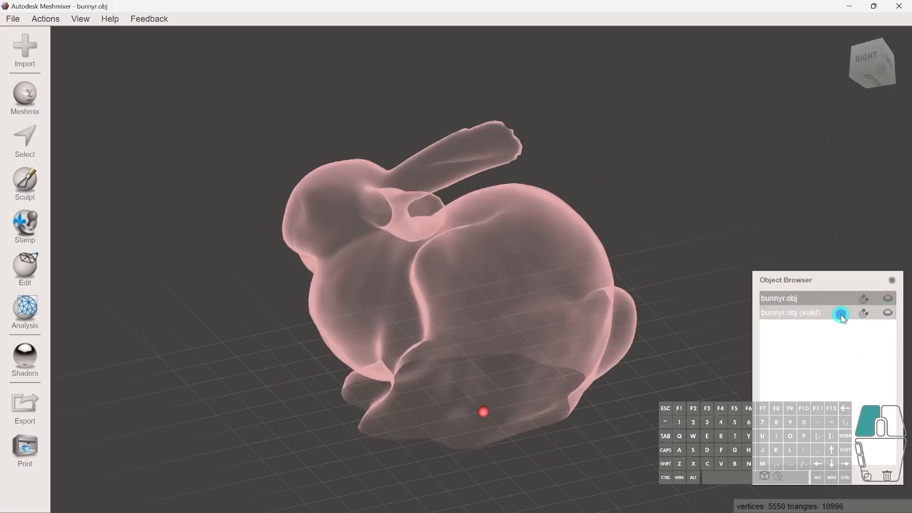
pyautogui.click(841, 312)
pyautogui.click(888, 313)
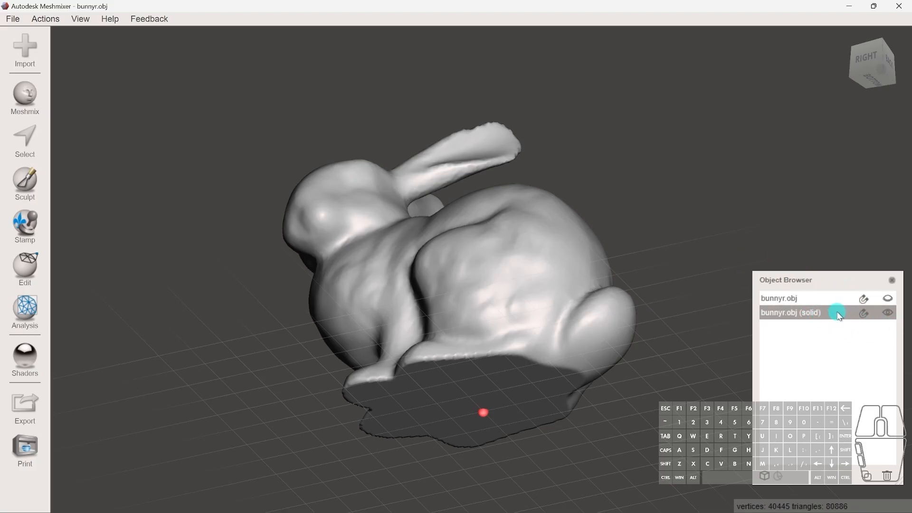
pyautogui.keyDown('shift'); pyautogui.click(821, 302); pyautogui.keyUp('shift')
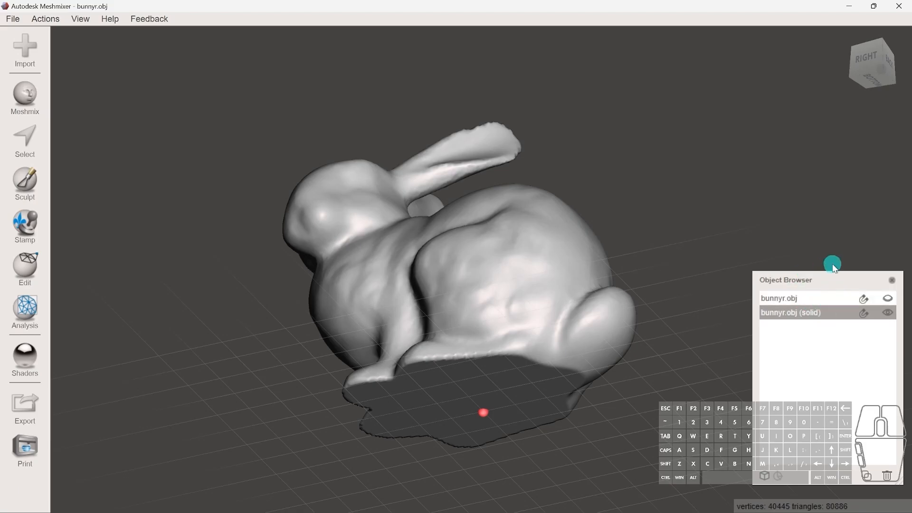
pyautogui.click(829, 312)
pyautogui.click(770, 360)
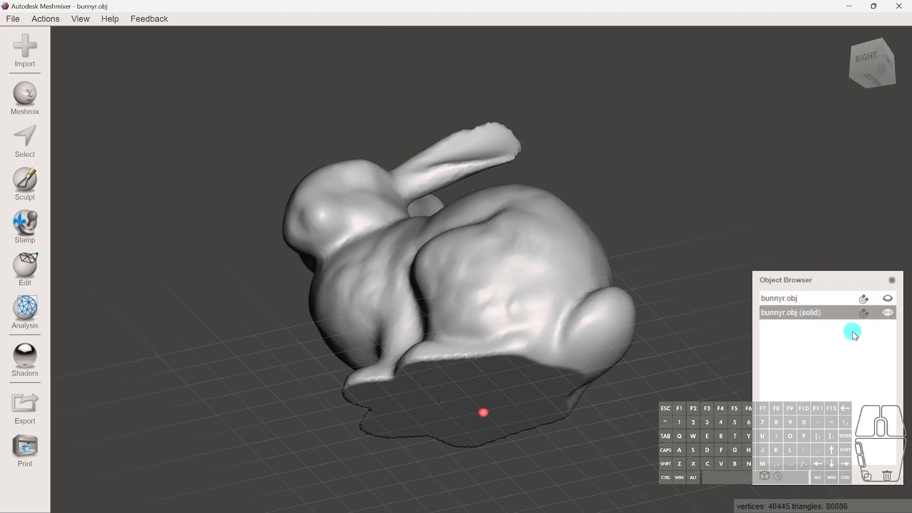
# Step: Show the wireframe on the solid bunny and examine its triangle mesh up close
pyautogui.click(669, 225)
pyautogui.press('w')
pyautogui.scroll(4, 393, 323)
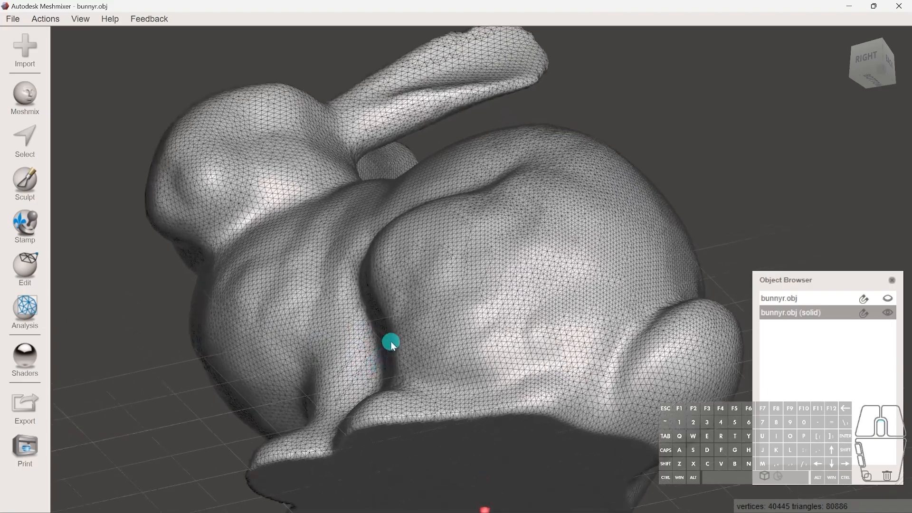
pyautogui.keyDown('shift'); pyautogui.moveTo(524, 222); pyautogui.dragTo(542, 340, button='middle'); pyautogui.keyUp('shift')
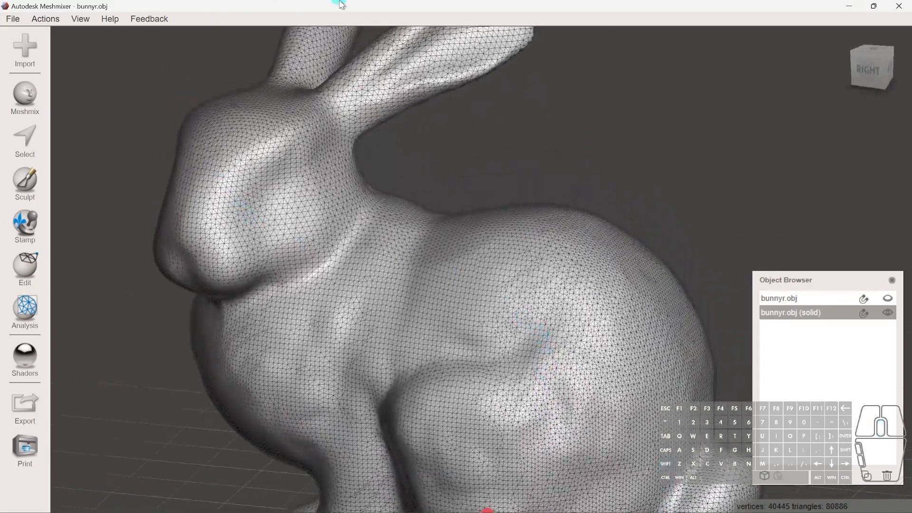
pyautogui.scroll(-5, 427, 271)
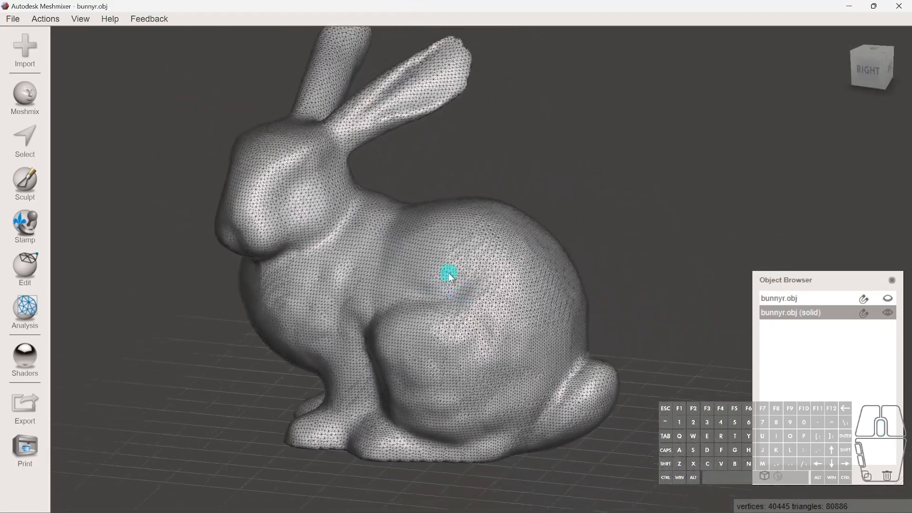
# Step: Turn off the wireframe on the solid bunny and view its closed underside
pyautogui.moveTo(517, 353); pyautogui.dragTo(497, 312, button='middle')
pyautogui.scroll(-1, 496, 311)
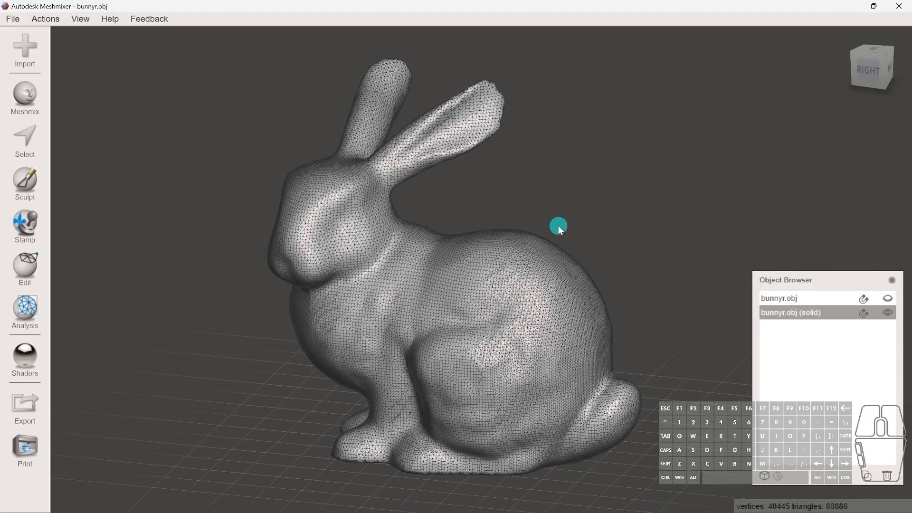
pyautogui.press('w')
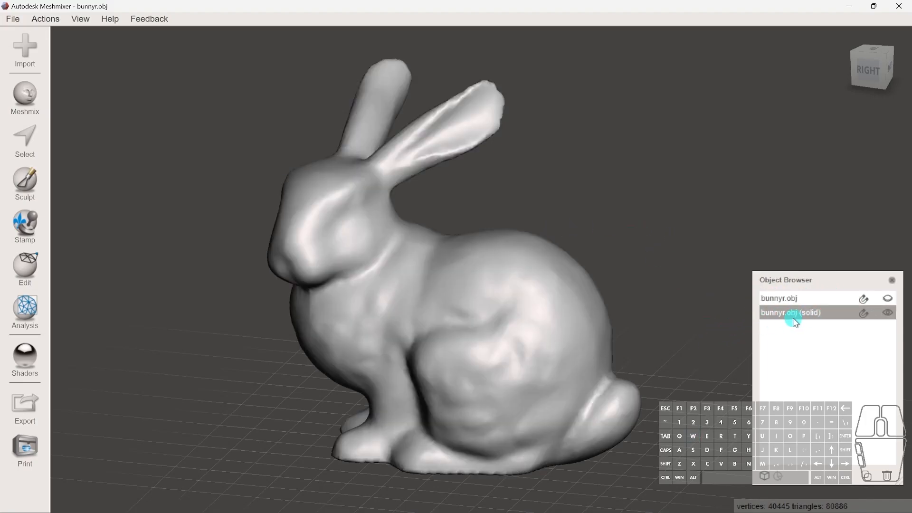
pyautogui.keyDown('shift'); pyautogui.moveTo(496, 264); pyautogui.dragTo(526, 412, button='middle'); pyautogui.keyUp('shift')
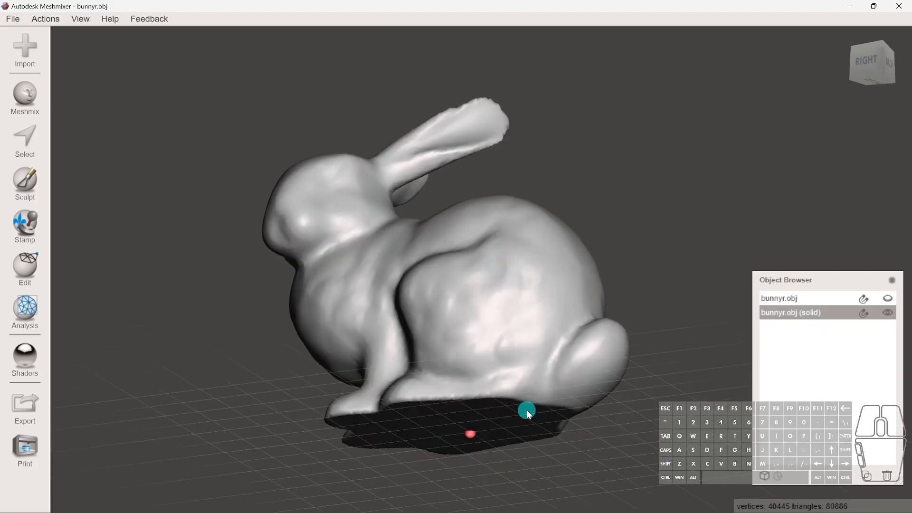
# Step: Duplicate the solid bunny and delete the copy
pyautogui.click(866, 477)
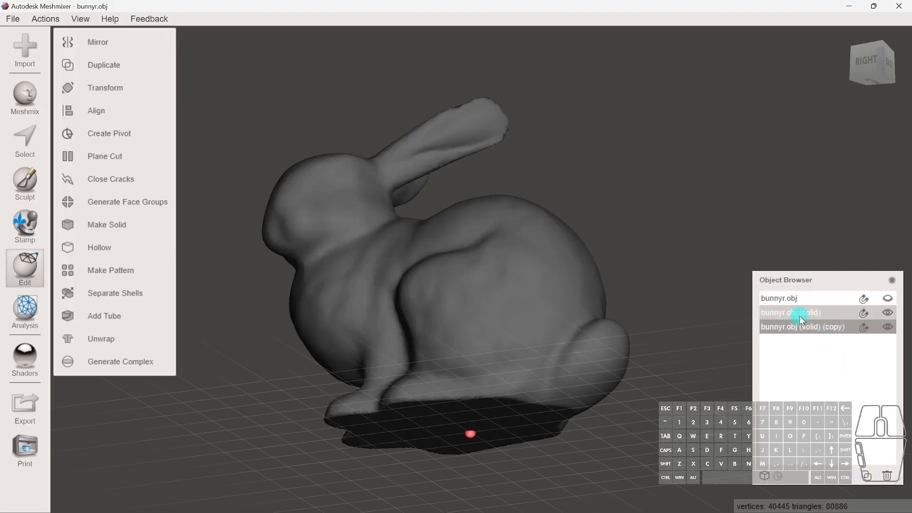
pyautogui.click(888, 475)
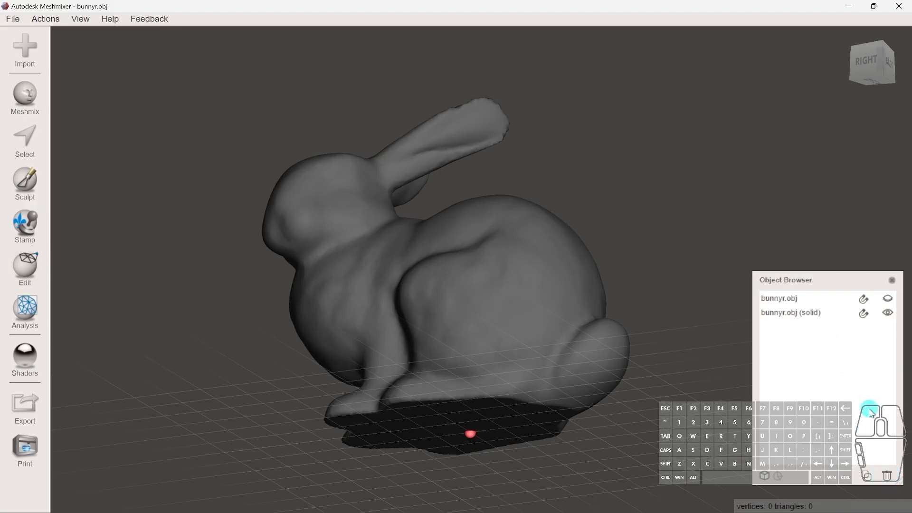
# Step: Delete the solid version of the bunny, then select the original bunnyr.obj and make it visible
pyautogui.click(829, 317)
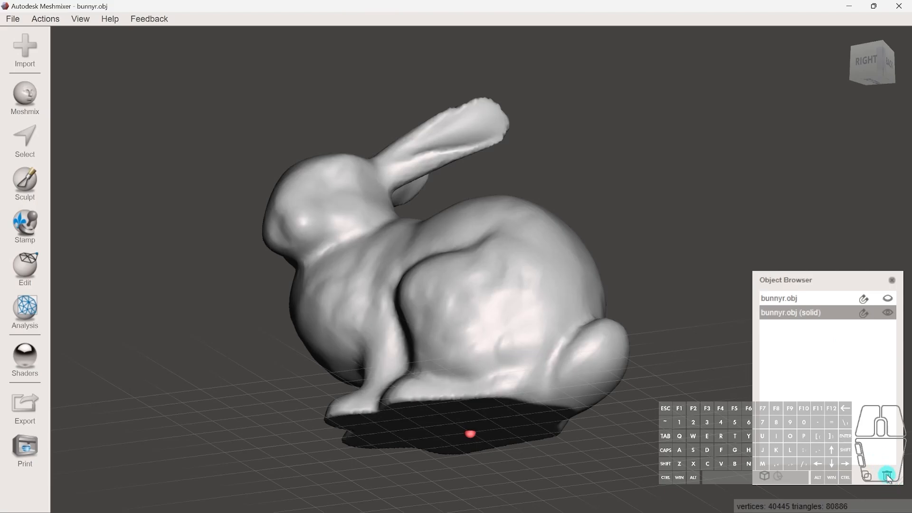
pyautogui.click(888, 476)
pyautogui.click(818, 298)
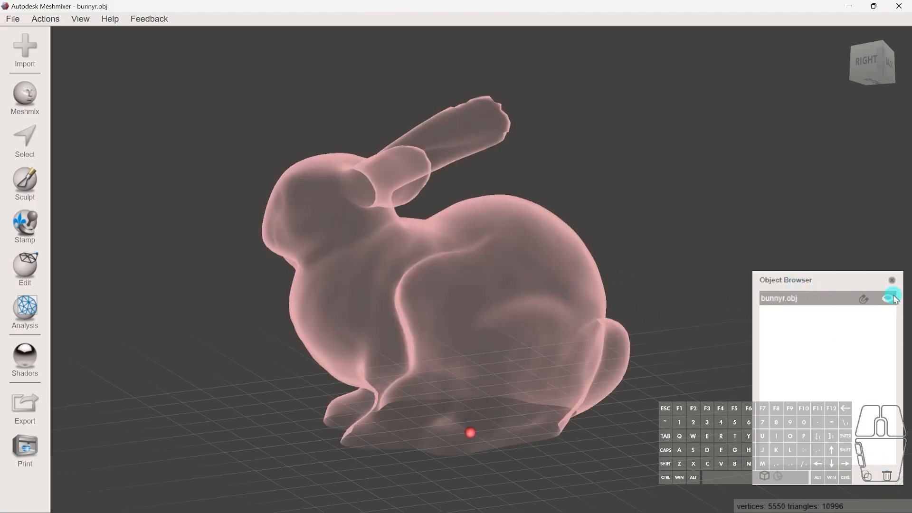
pyautogui.click(888, 300)
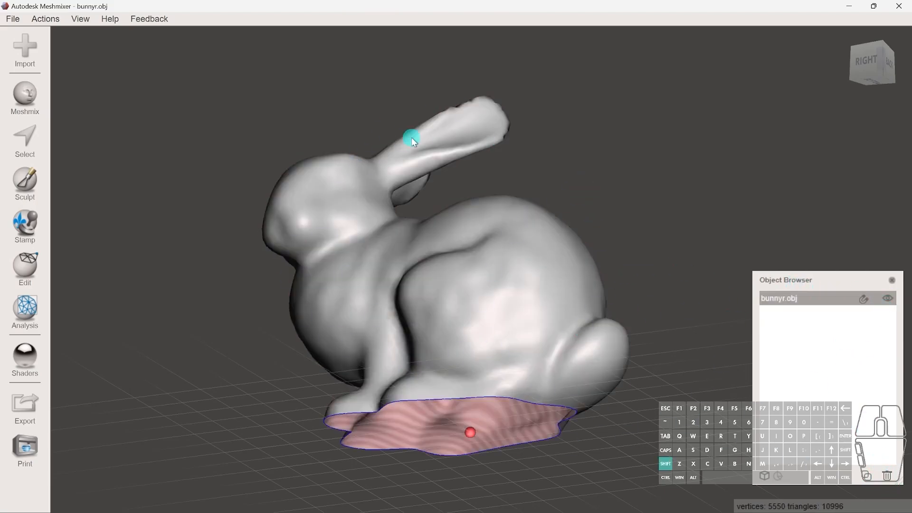
pyautogui.moveTo(412, 138); pyautogui.dragTo(515, 276, button='right')
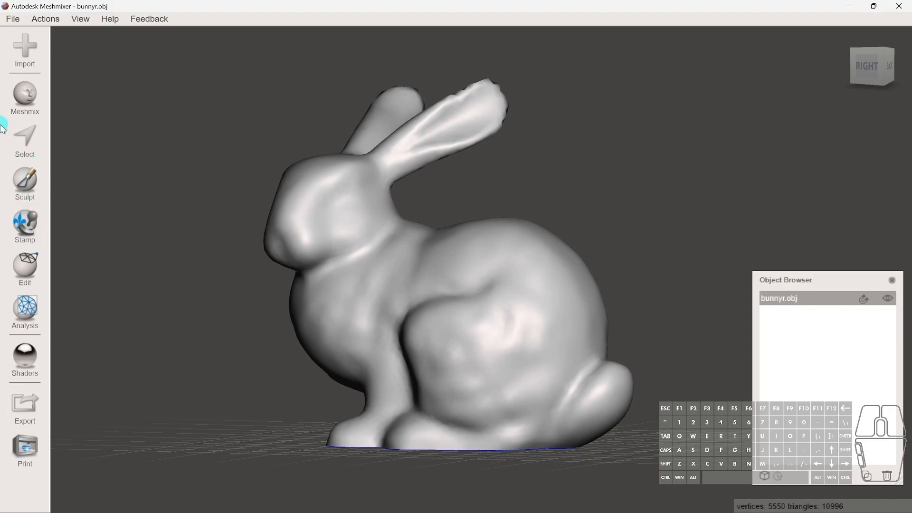
# Step: Place a sphere primitive of about 2.08 mm on the side of the bunny's head as an eye, created as a new object
pyautogui.click(24, 95)
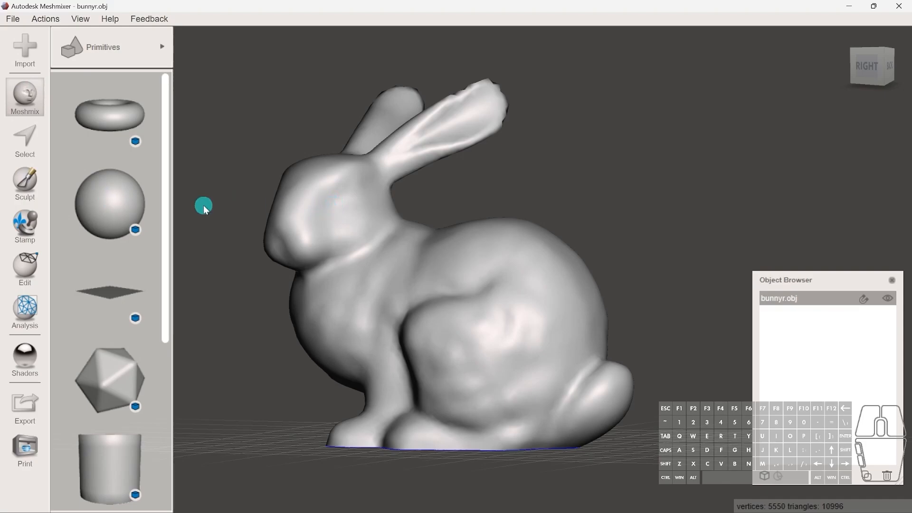
pyautogui.click(114, 208)
pyautogui.moveTo(347, 203); pyautogui.dragTo(366, 238)
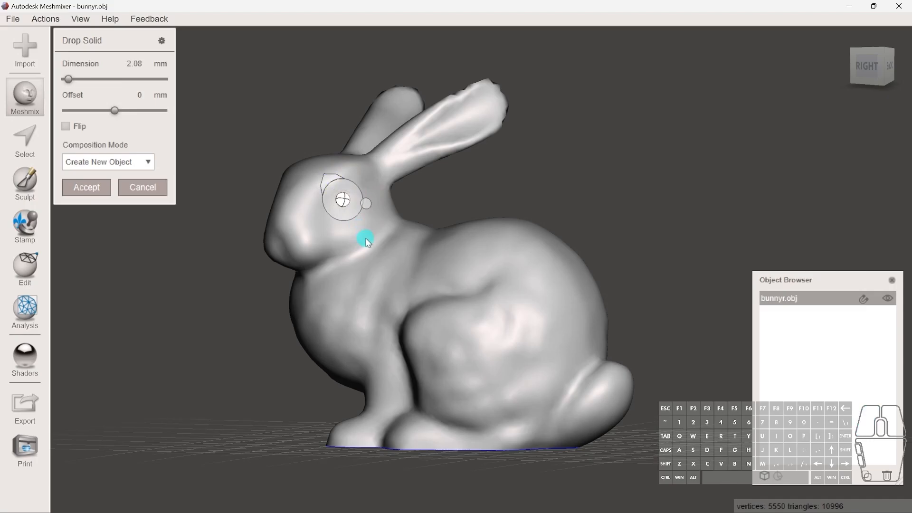
pyautogui.click(72, 187)
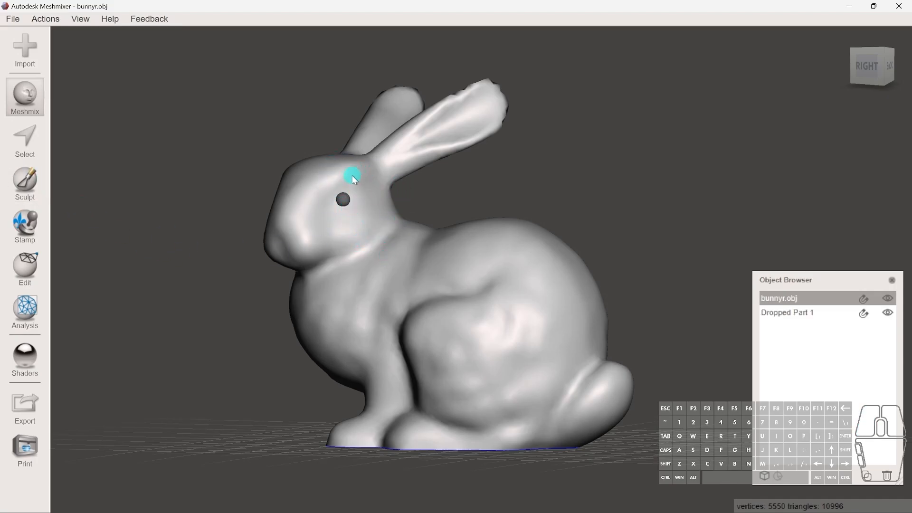
pyautogui.scroll(6, 328, 237)
pyautogui.keyDown('shift'); pyautogui.moveTo(280, 210); pyautogui.dragTo(312, 243, button='middle'); pyautogui.keyUp('shift')
pyautogui.scroll(-6, 328, 261)
# Step: Attach the bent arm with a fist from the Arms parts to the bunny's back, with size about 0.2631 and bend 2
pyautogui.click(25, 98)
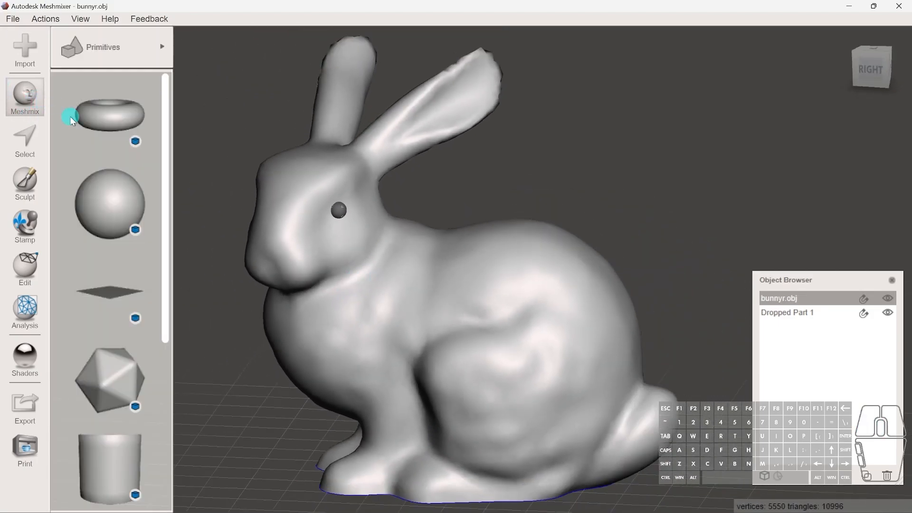
pyautogui.scroll(-5, 126, 143)
pyautogui.scroll(5, 139, 332)
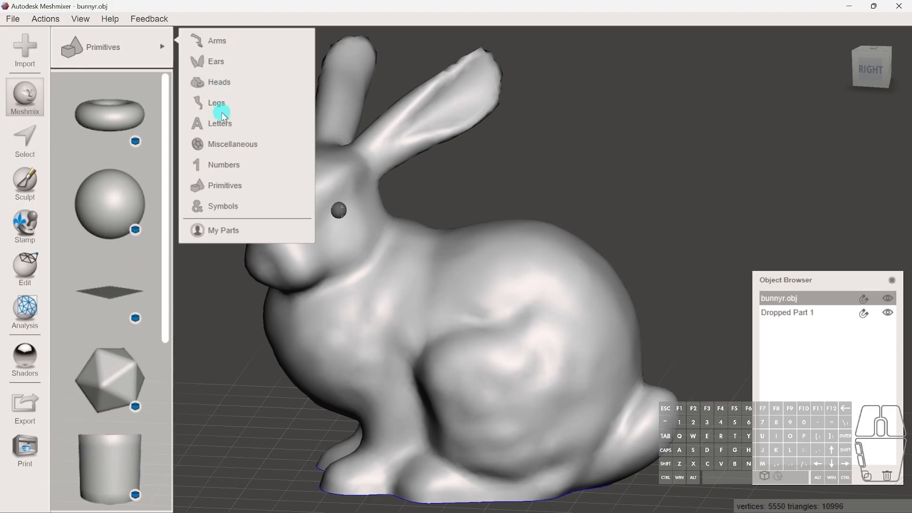
pyautogui.click(217, 34)
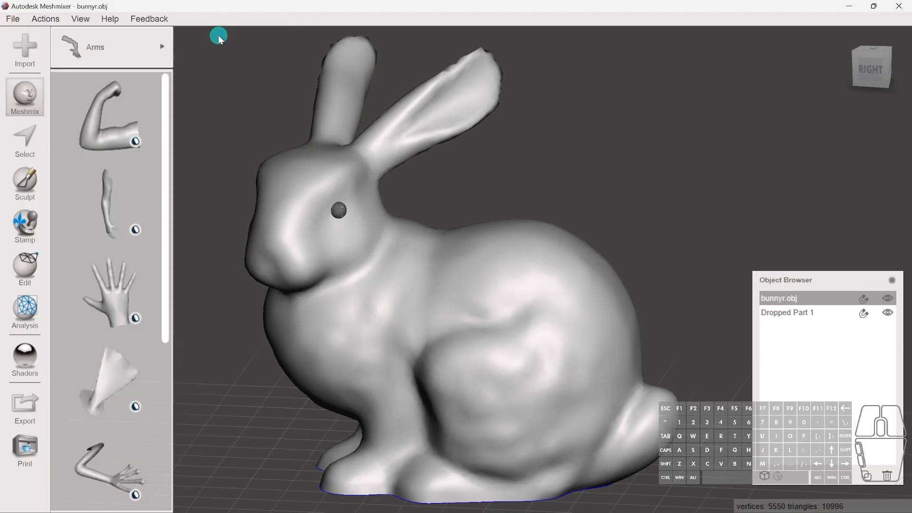
pyautogui.moveTo(94, 130); pyautogui.dragTo(566, 231)
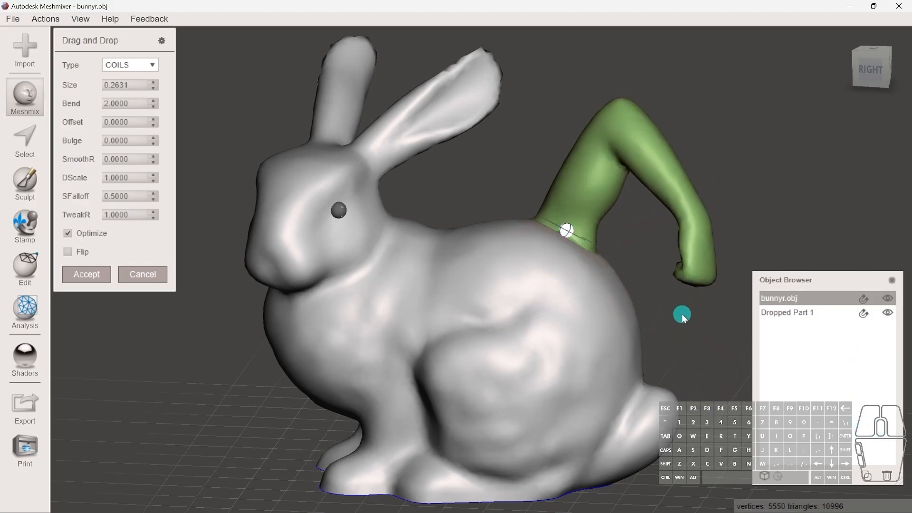
pyautogui.click(79, 274)
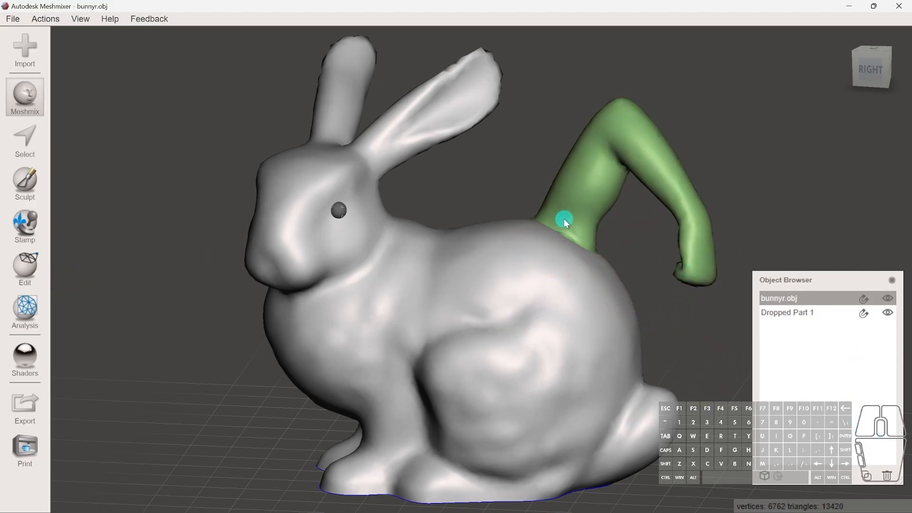
pyautogui.scroll(-1, 579, 281)
pyautogui.moveTo(577, 264); pyautogui.dragTo(483, 231, button='middle')
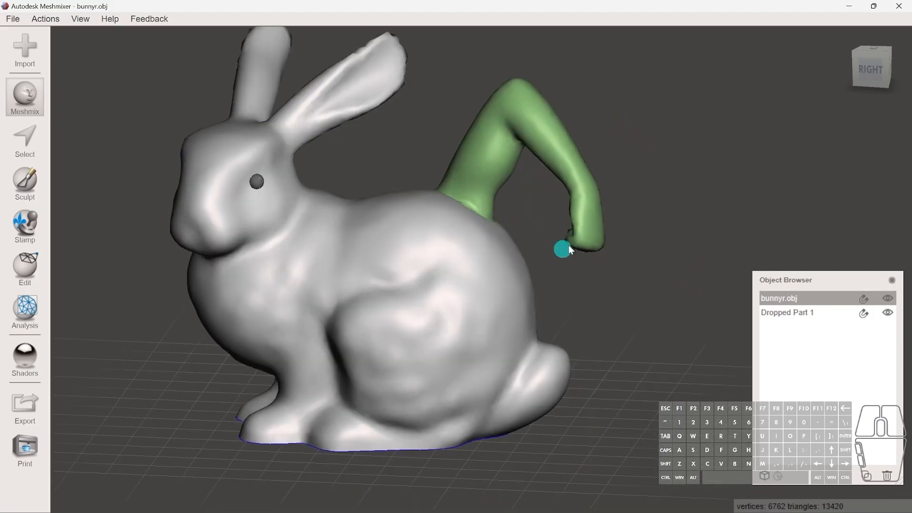
pyautogui.moveTo(557, 303); pyautogui.dragTo(582, 292, button='right')
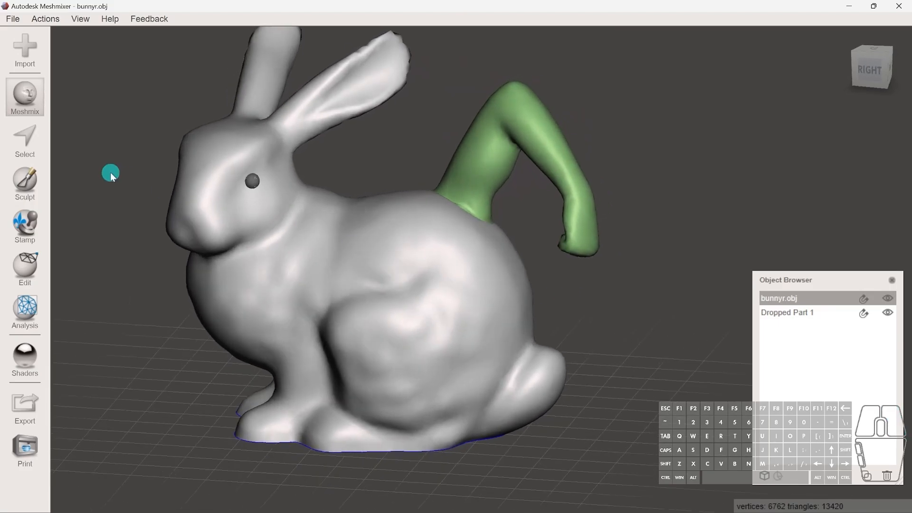
# Step: Switch the Meshmix parts library back to the Primitives category
pyautogui.click(40, 91)
pyautogui.click(130, 64)
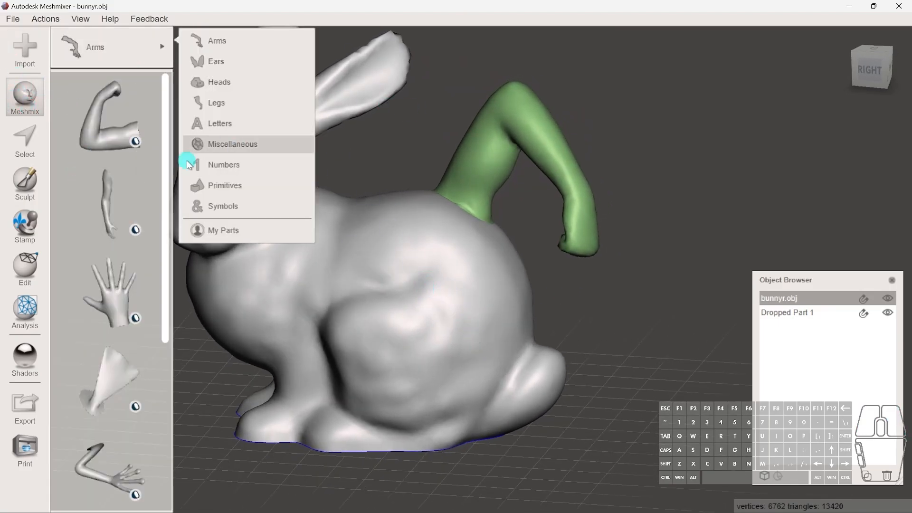
pyautogui.click(215, 184)
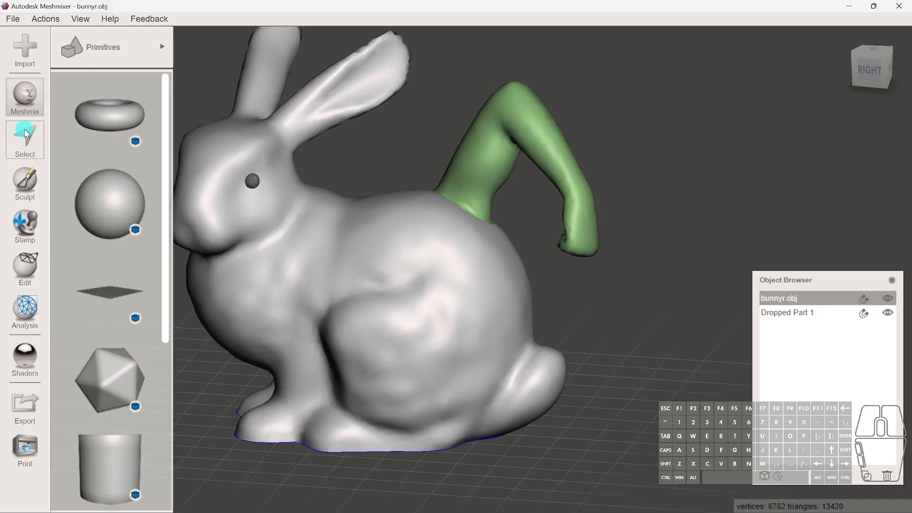
pyautogui.click(27, 91)
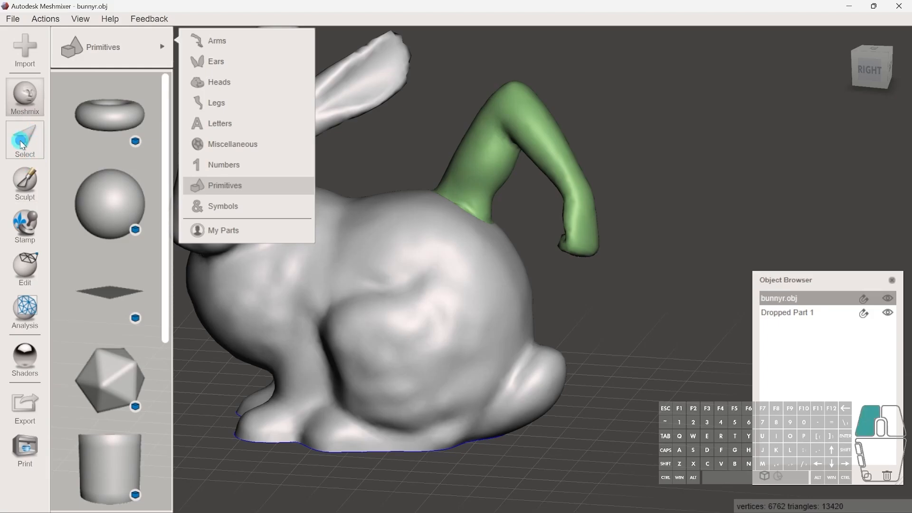
# Step: Brush-select four patches on the bunny's body with the Unwrap Brush at size 55, view the Modify options and clear the selection
pyautogui.click(35, 153)
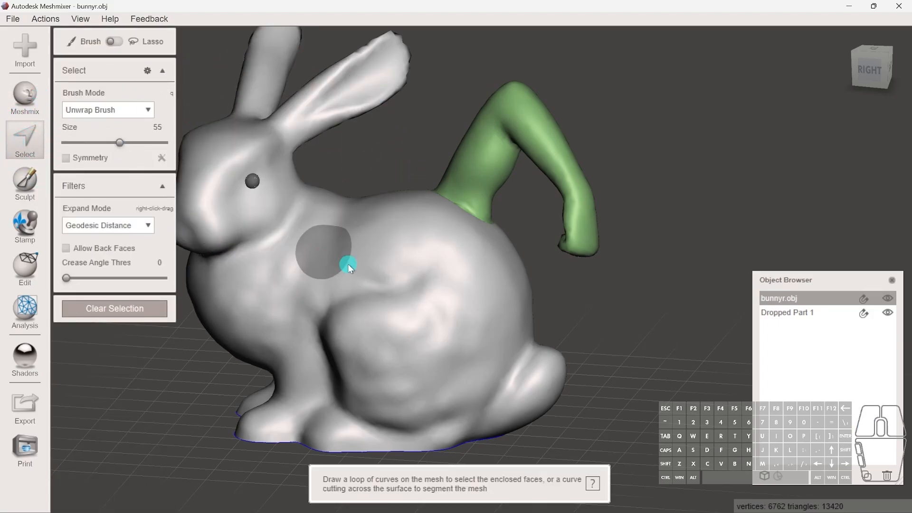
pyautogui.click(395, 243)
pyautogui.click(445, 306)
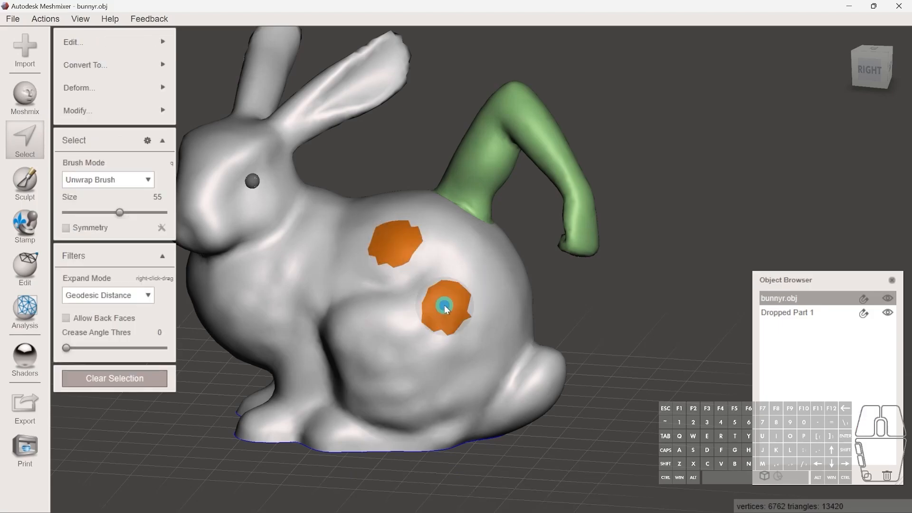
pyautogui.click(309, 266)
pyautogui.click(396, 382)
pyautogui.moveTo(142, 110)
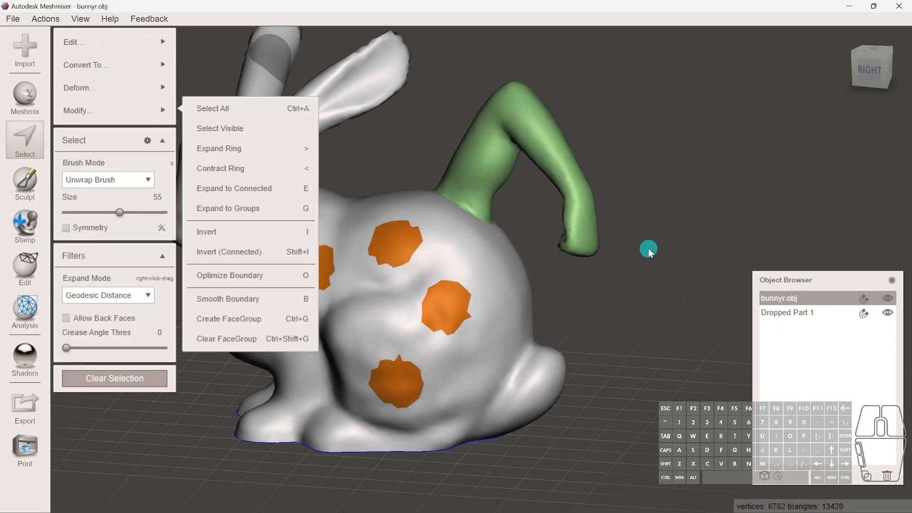
pyautogui.click(115, 378)
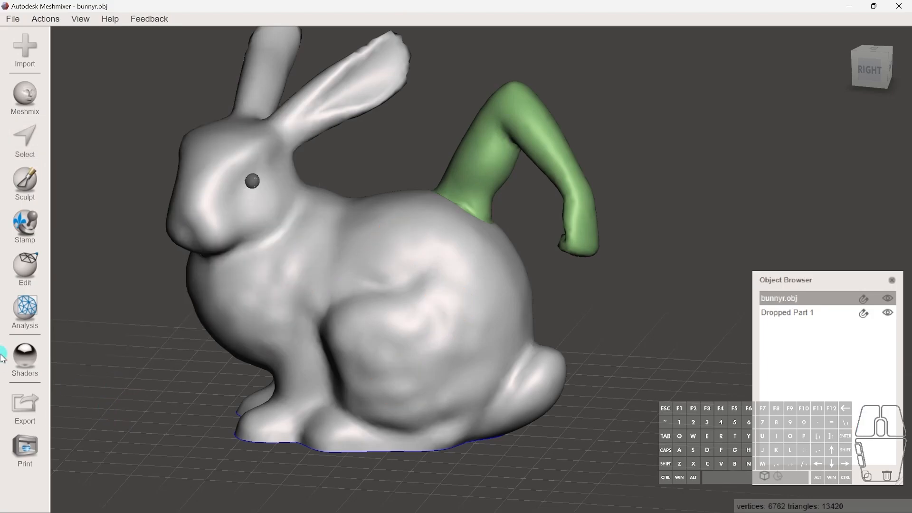
# Step: Lasso-select the ear tip, the rear body and the arm, look through the selection's editing options and clear the selection
pyautogui.click(16, 151)
pyautogui.click(116, 41)
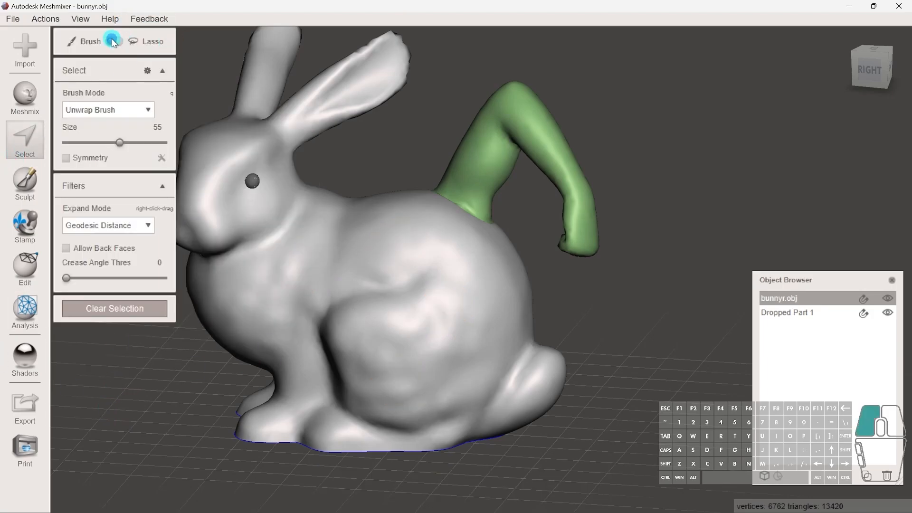
pyautogui.moveTo(365, 110); pyautogui.dragTo(460, 197, button='middle')
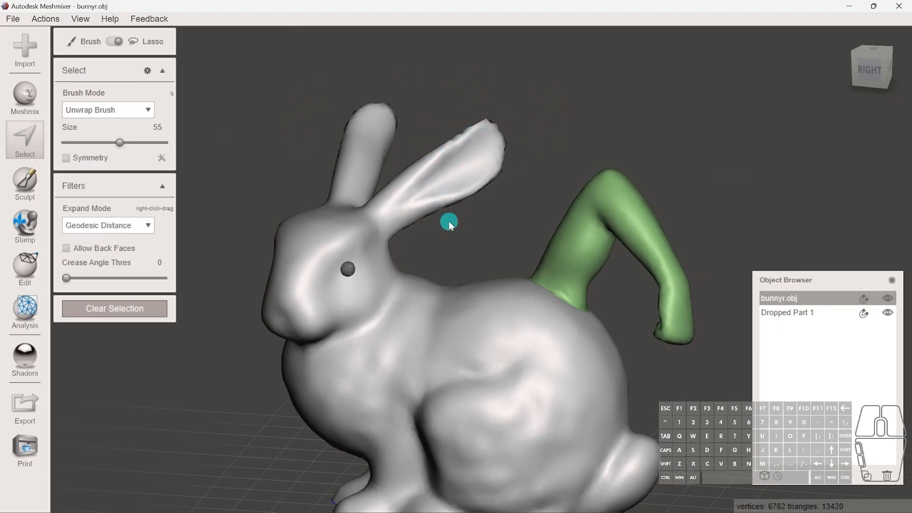
pyautogui.click(437, 209)
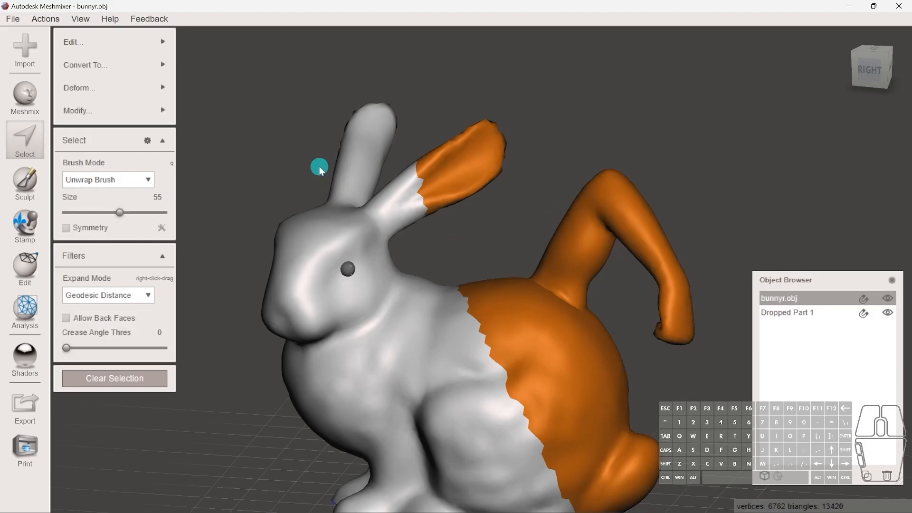
pyautogui.scroll(-1, 90, 342)
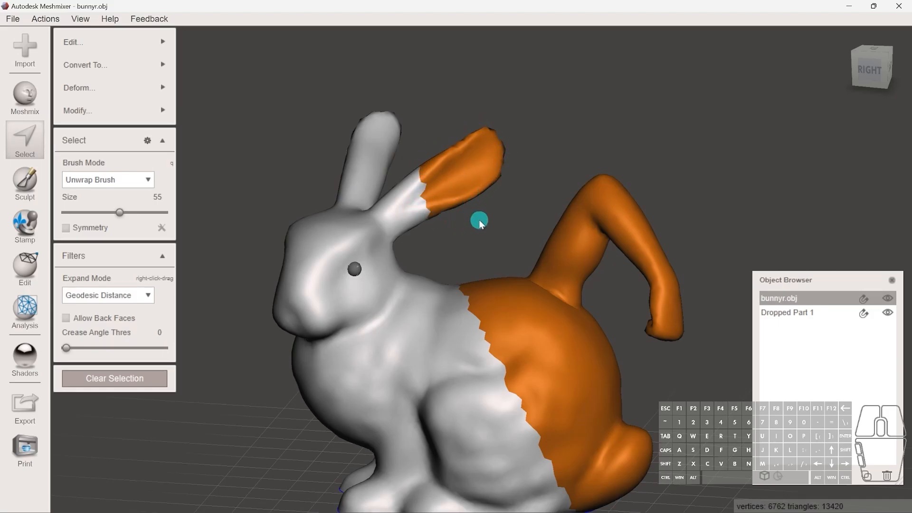
pyautogui.moveTo(85, 119)
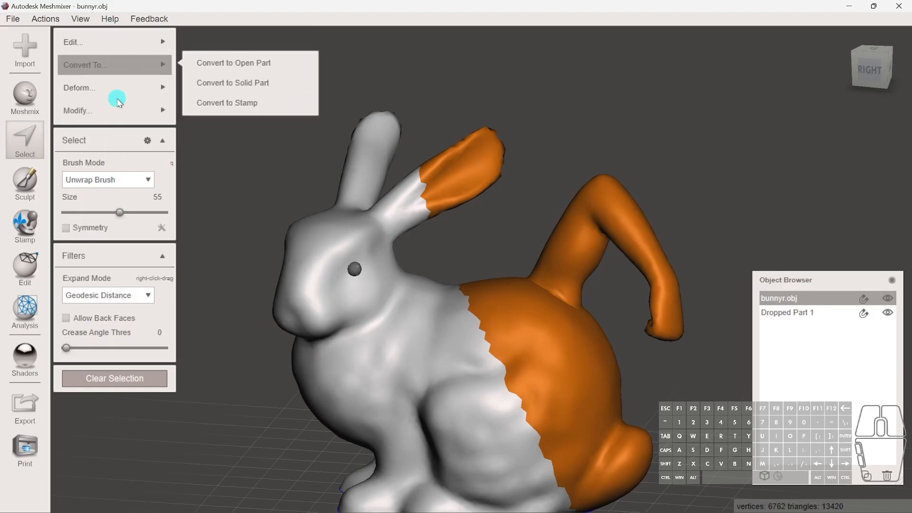
pyautogui.moveTo(110, 40)
pyautogui.click(119, 382)
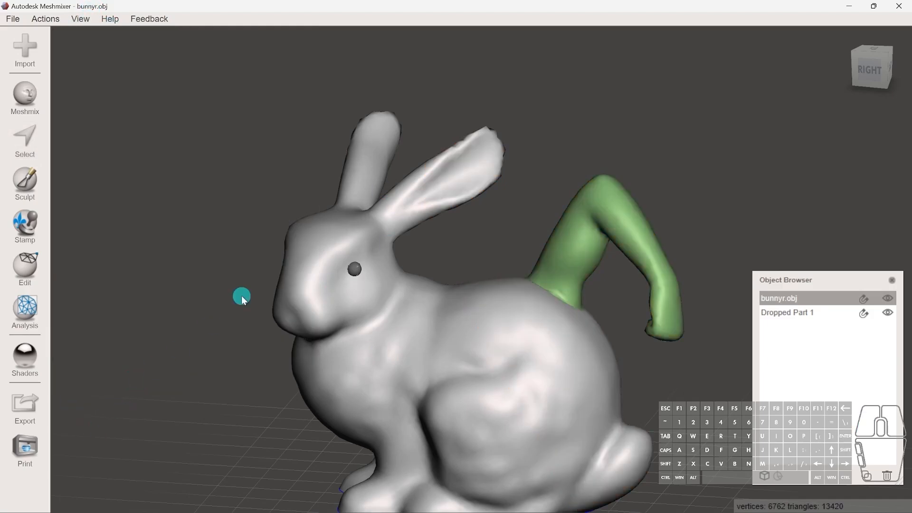
# Step: Sculpt a round bulge on the green arm near its elbow with the Inflate brush at strength 100 and size 55
pyautogui.click(24, 183)
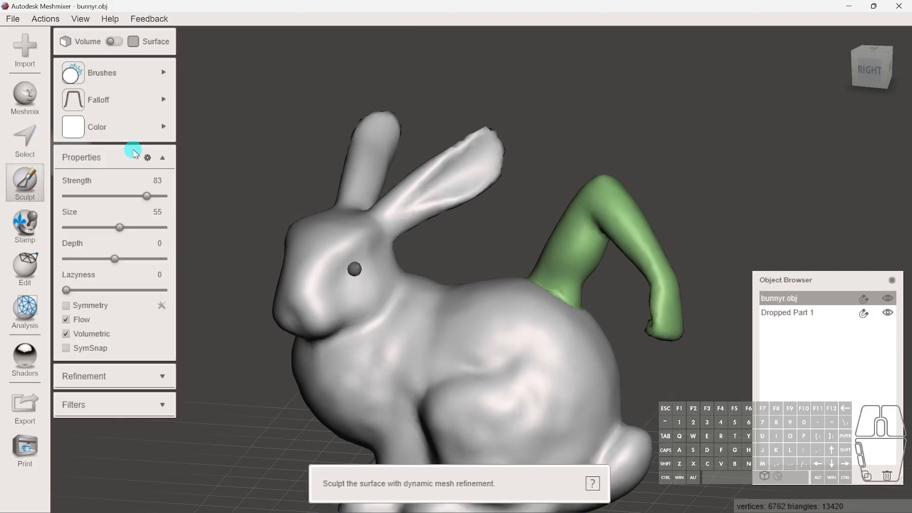
pyautogui.moveTo(115, 75)
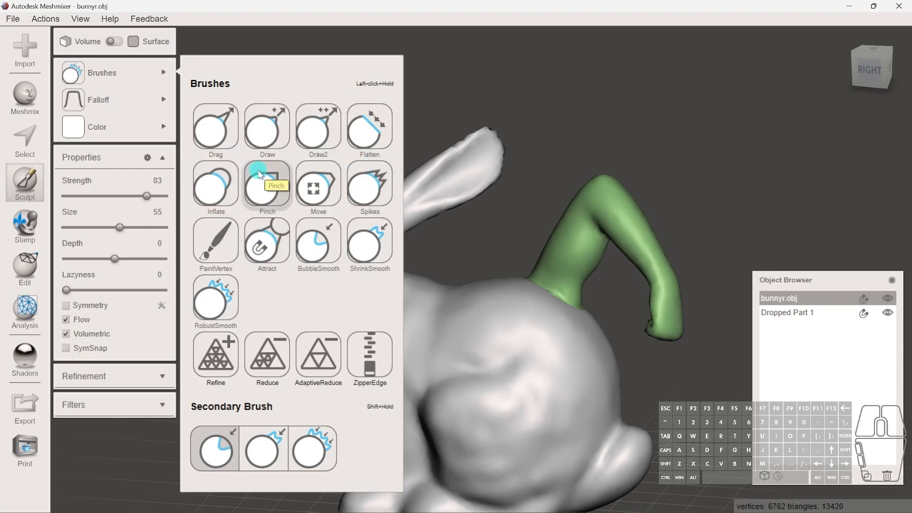
pyautogui.click(214, 188)
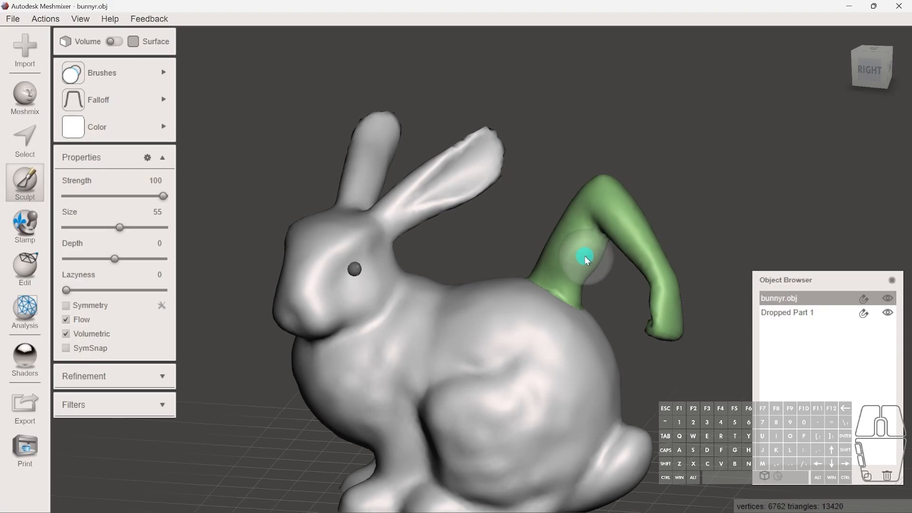
pyautogui.moveTo(585, 256)
pyautogui.mouseDown()
pyautogui.moveTo(584, 270)
pyautogui.moveTo(574, 248)
pyautogui.mouseUp()
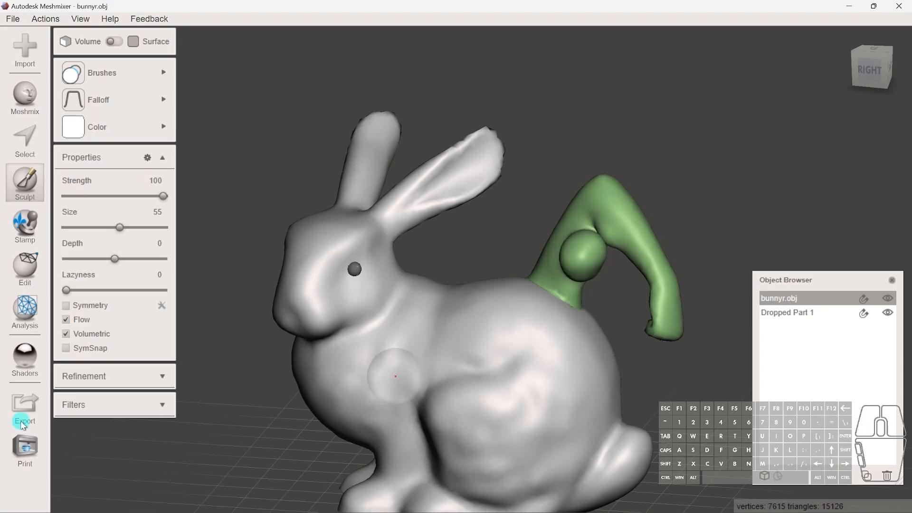
# Step: Smooth the bulge into the green arm with the RobustSmooth brush at strength 83 and size 55
pyautogui.click(98, 72)
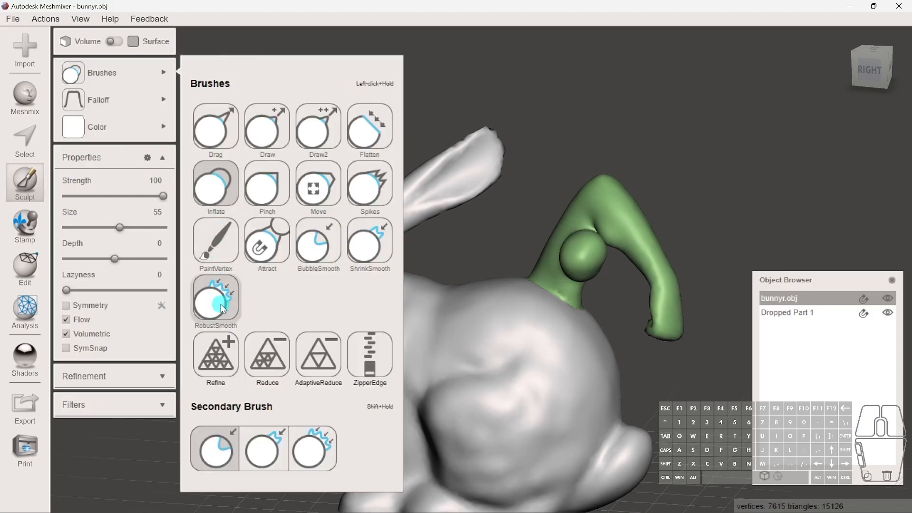
pyautogui.click(213, 331)
pyautogui.moveTo(582, 233); pyautogui.dragTo(577, 240)
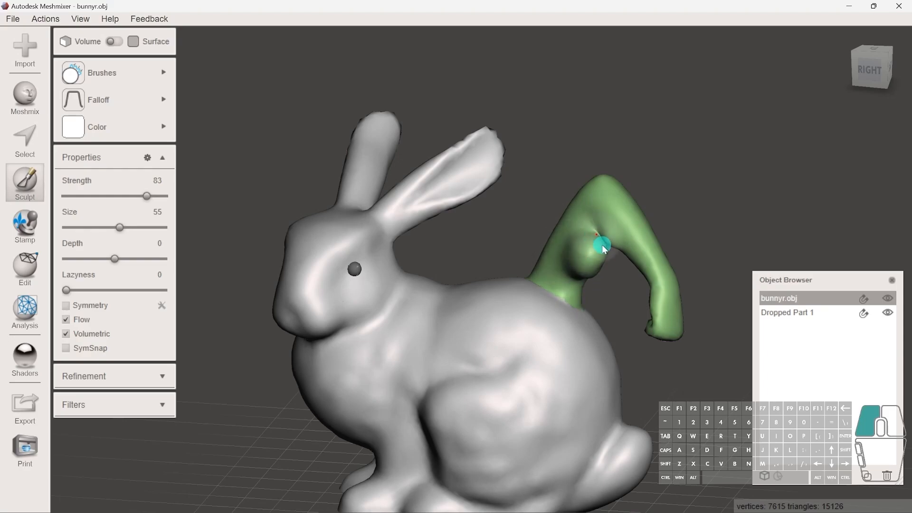
pyautogui.moveTo(610, 240); pyautogui.dragTo(618, 245)
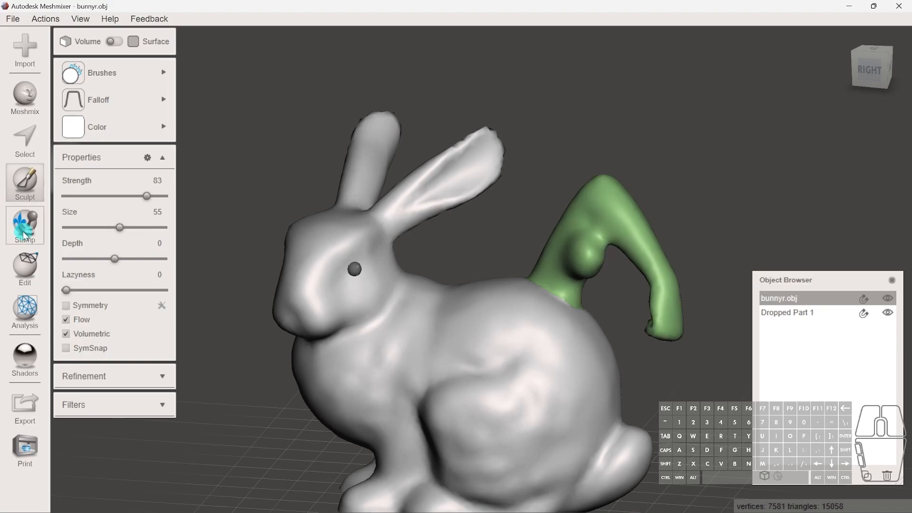
# Step: Try to stamp the star shape onto the bunny's side
pyautogui.click(18, 214)
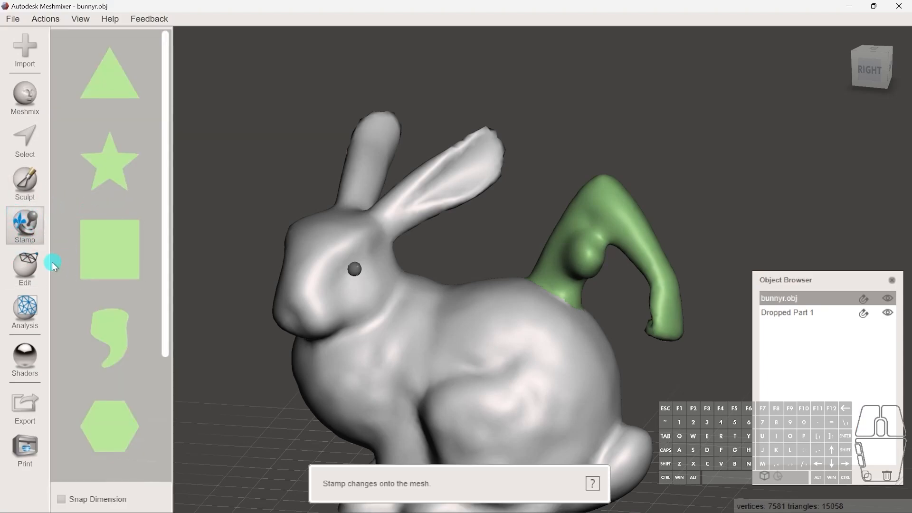
pyautogui.click(121, 154)
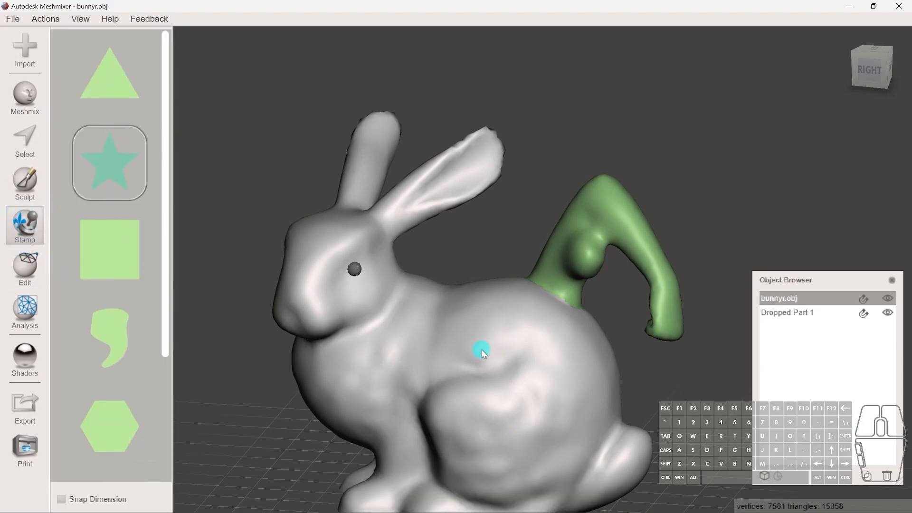
pyautogui.click(442, 332)
# Step: View the available Edit operations and Analysis tools
pyautogui.click(27, 273)
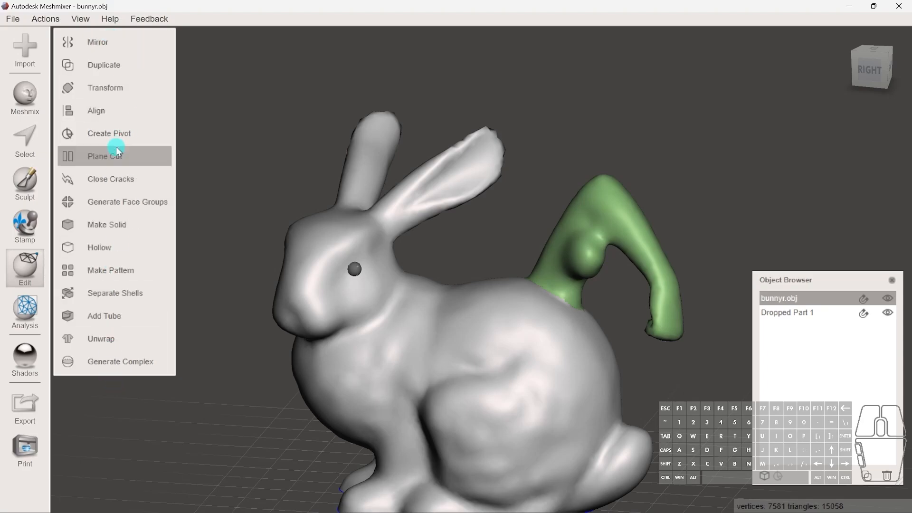
pyautogui.click(10, 315)
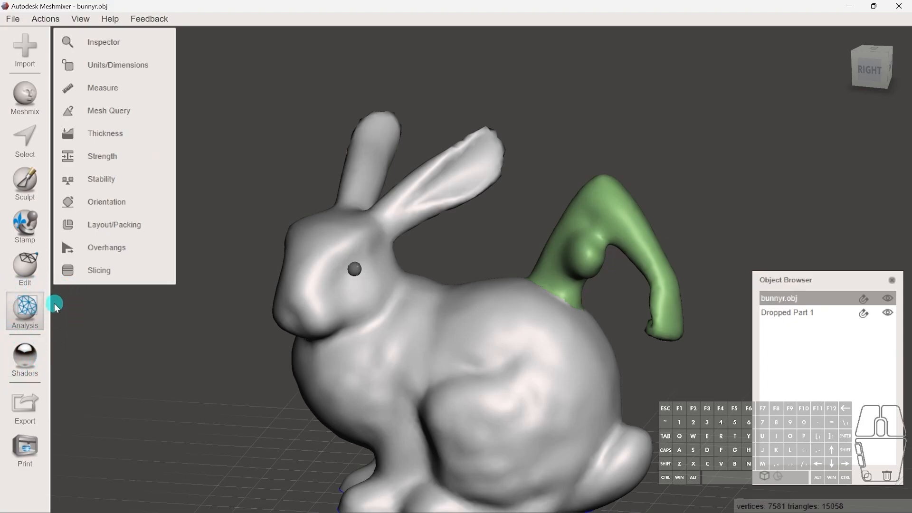
# Step: Cut five holes in the bunny's chest, forehead, ear, thigh and rear by selecting patches with the size 55 Unwrap Brush and deleting them
pyautogui.scroll(-5, 238, 303)
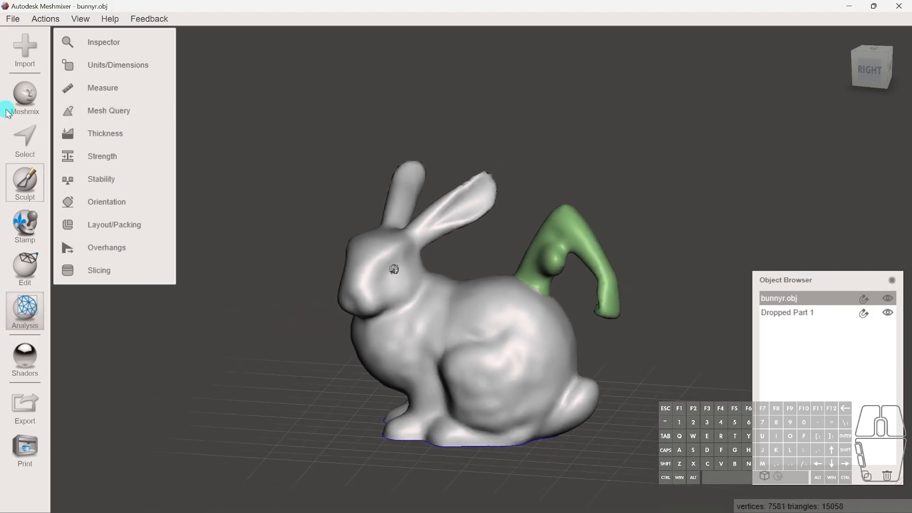
pyautogui.click(24, 143)
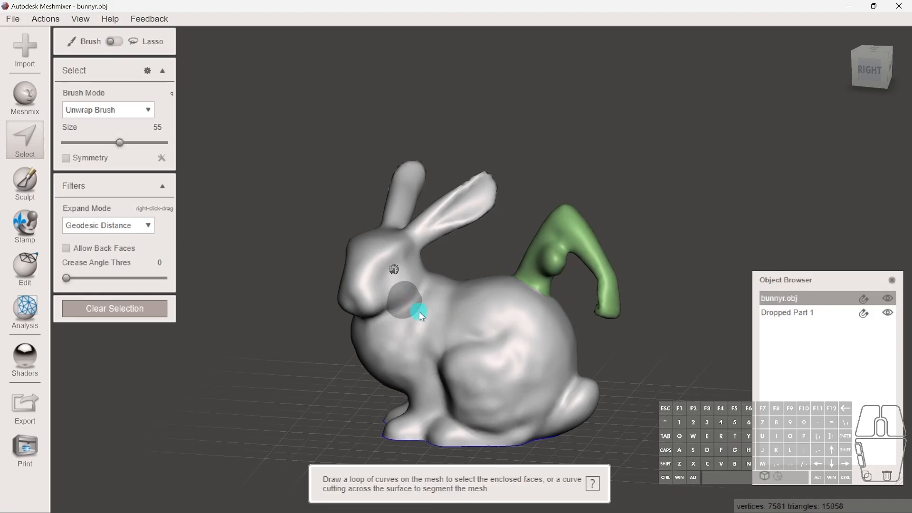
pyautogui.click(400, 337)
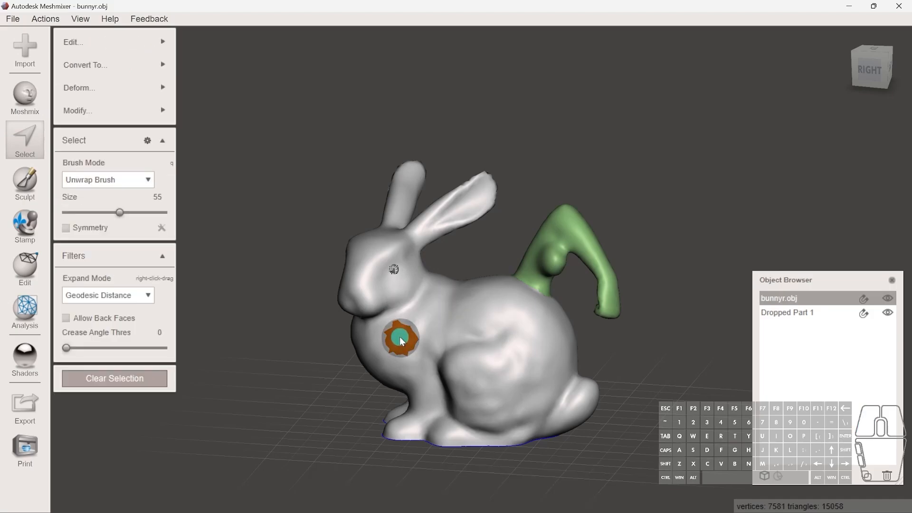
pyautogui.click(400, 245)
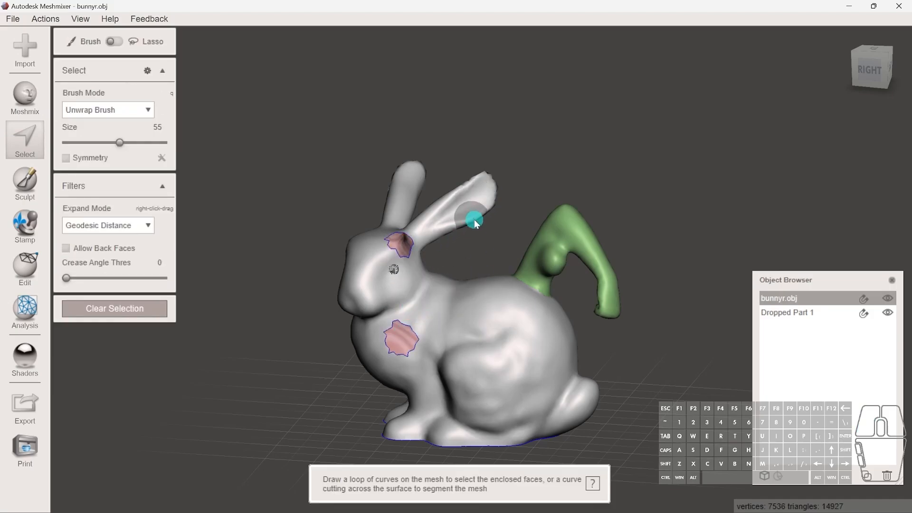
pyautogui.click(454, 208)
pyautogui.click(532, 407)
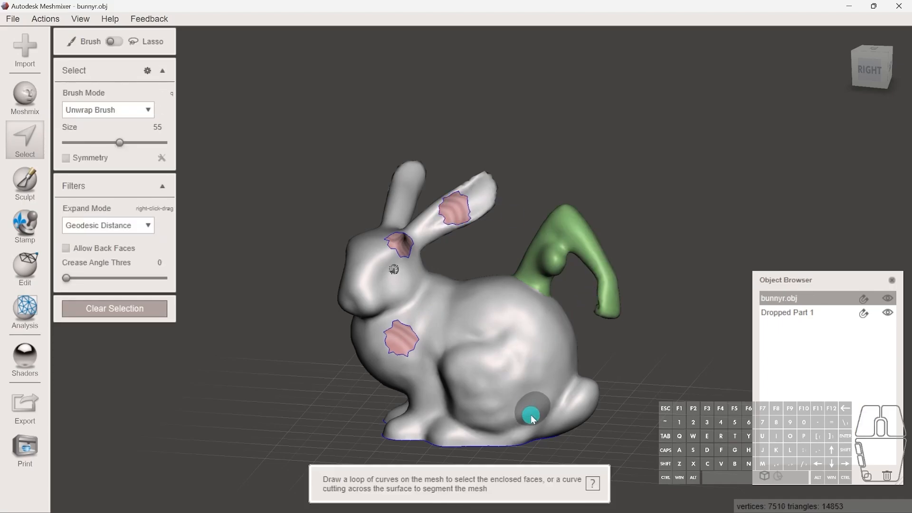
pyautogui.click(551, 354)
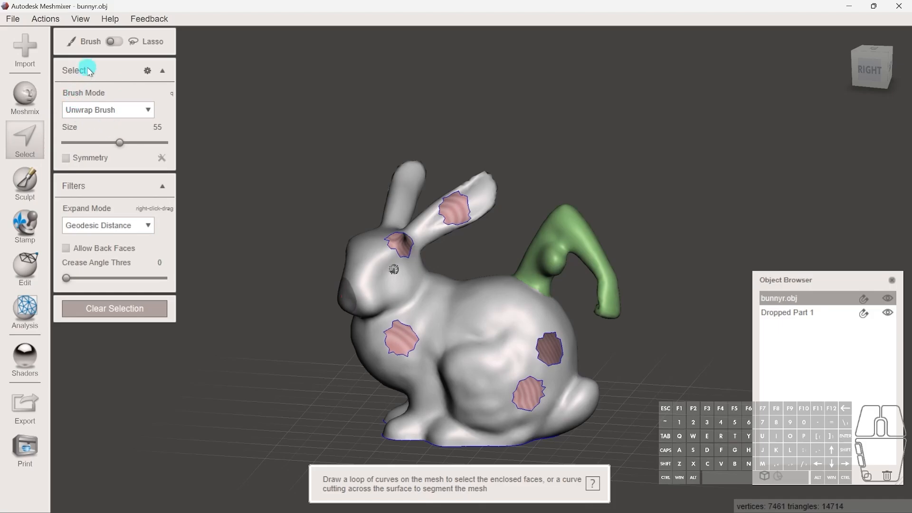
# Step: Run the Inspector on the bunny and repair only the hole in the ear with Flat Fill
pyautogui.scroll(4, 391, 255)
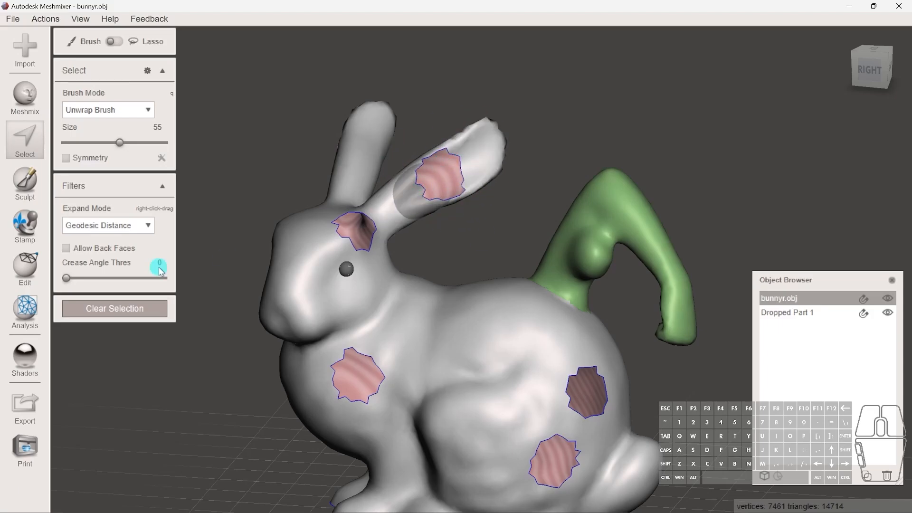
pyautogui.scroll(-2, 528, 350)
pyautogui.moveTo(544, 355); pyautogui.dragTo(539, 322, button='middle')
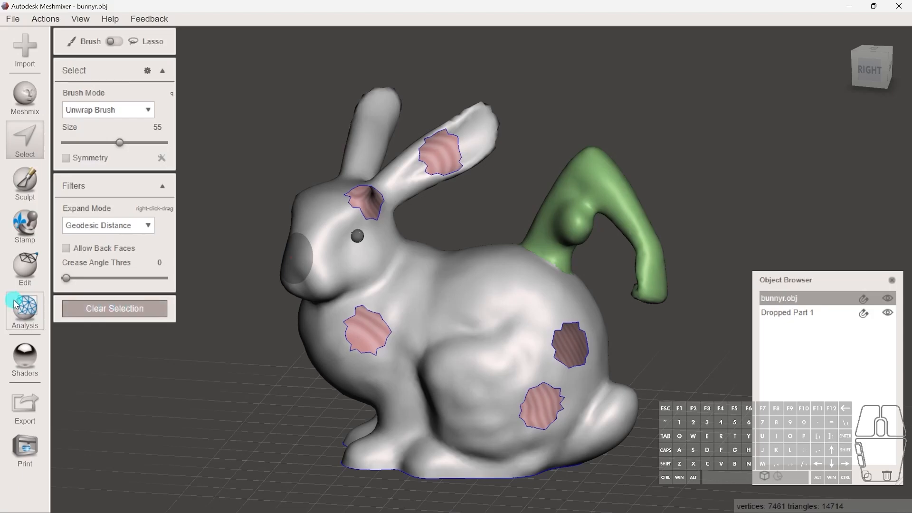
pyautogui.click(28, 311)
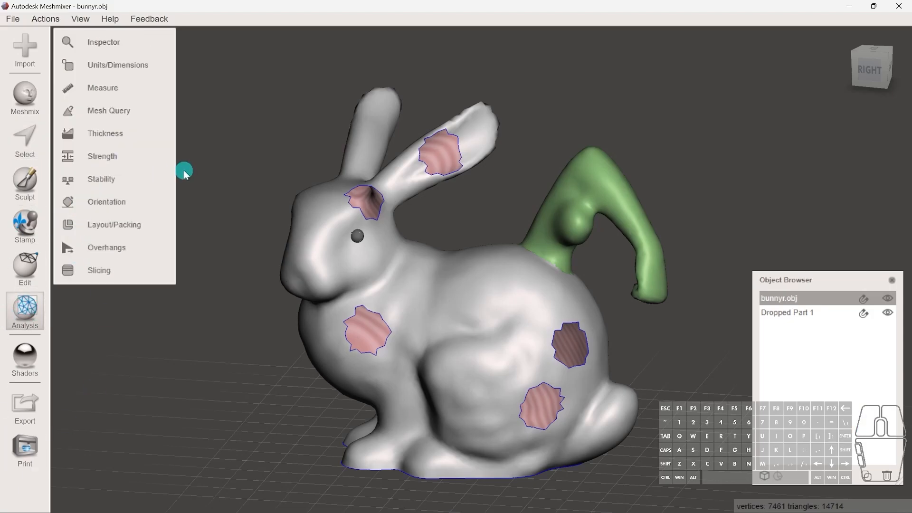
pyautogui.click(119, 48)
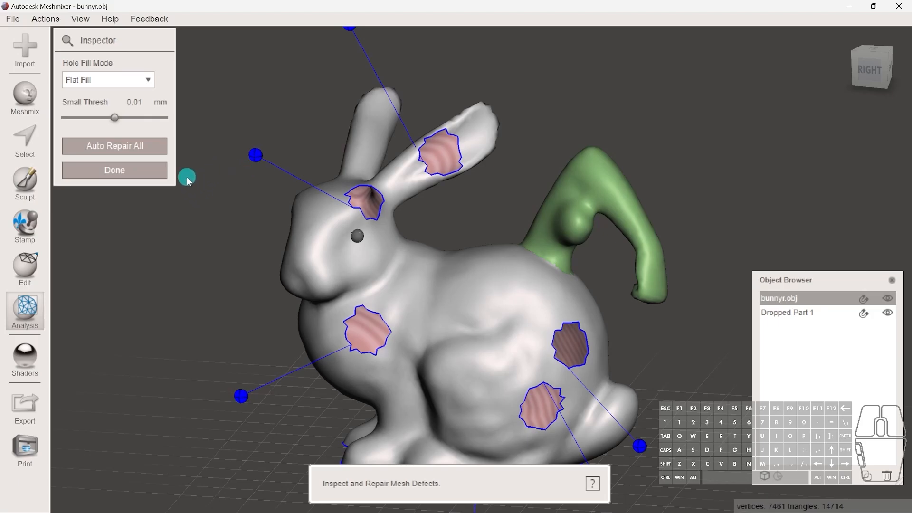
pyautogui.scroll(-3, 373, 184)
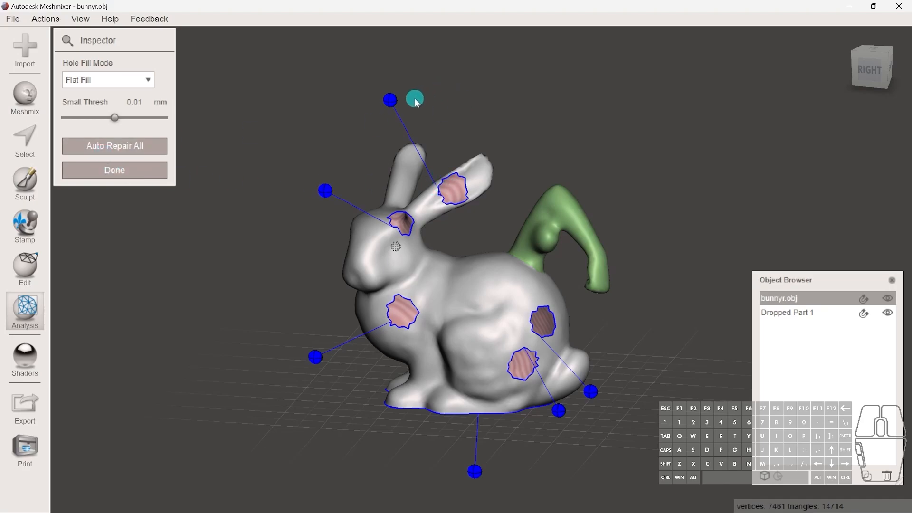
pyautogui.click(392, 101)
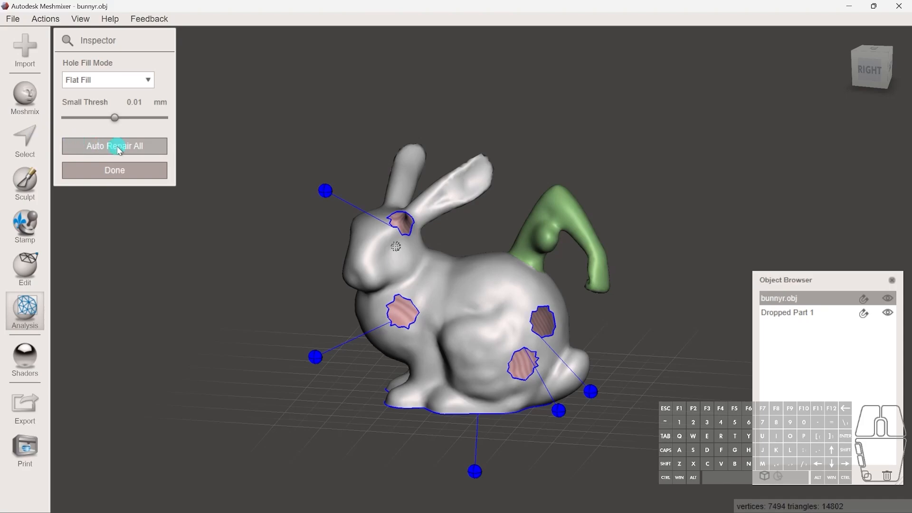
# Step: Auto-repair all remaining holes with Flat Fill, check the filled patches and finish the inspection
pyautogui.click(147, 79)
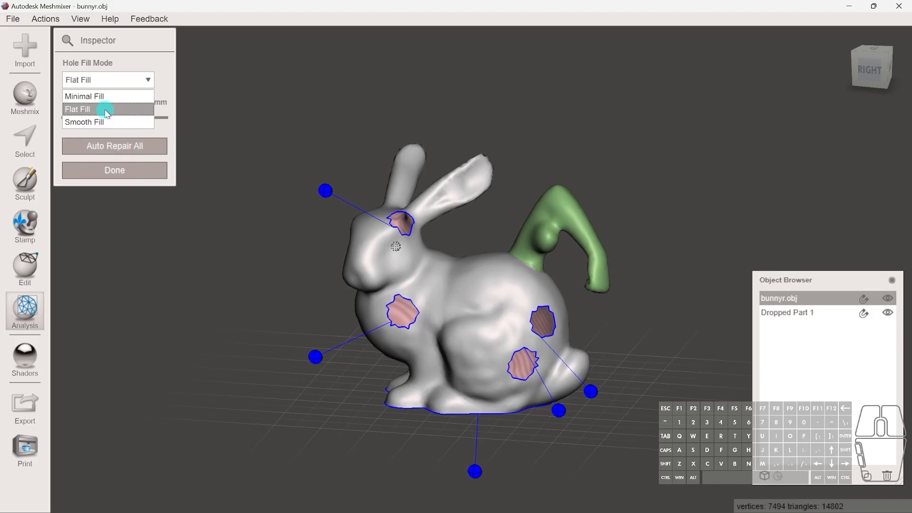
pyautogui.click(124, 147)
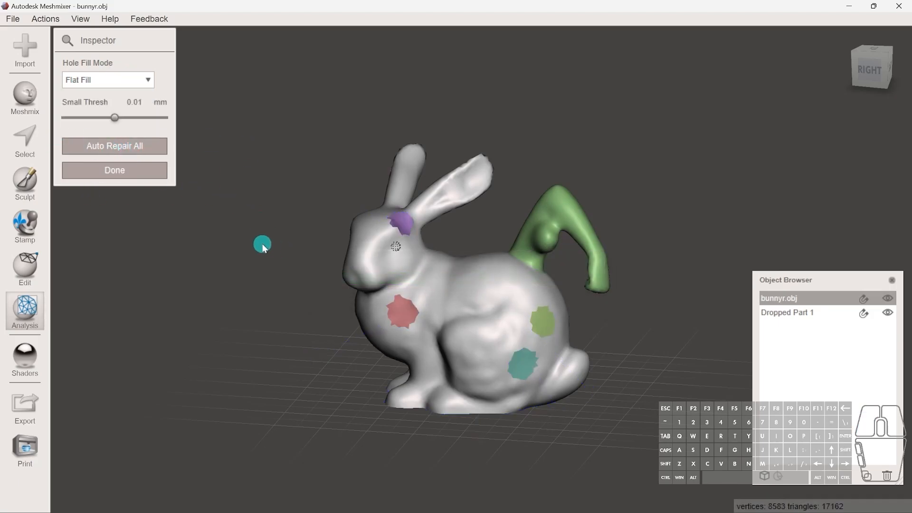
pyautogui.scroll(5, 463, 238)
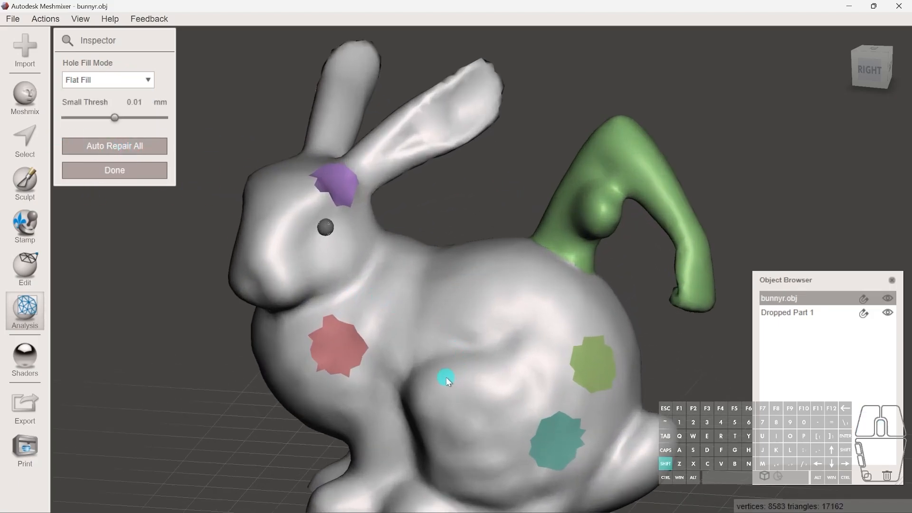
pyautogui.moveTo(446, 377); pyautogui.dragTo(512, 397, button='middle')
pyautogui.scroll(2, 469, 70)
pyautogui.keyDown('shift'); pyautogui.moveTo(450, 159); pyautogui.dragTo(413, 186, button='middle'); pyautogui.keyUp('shift')
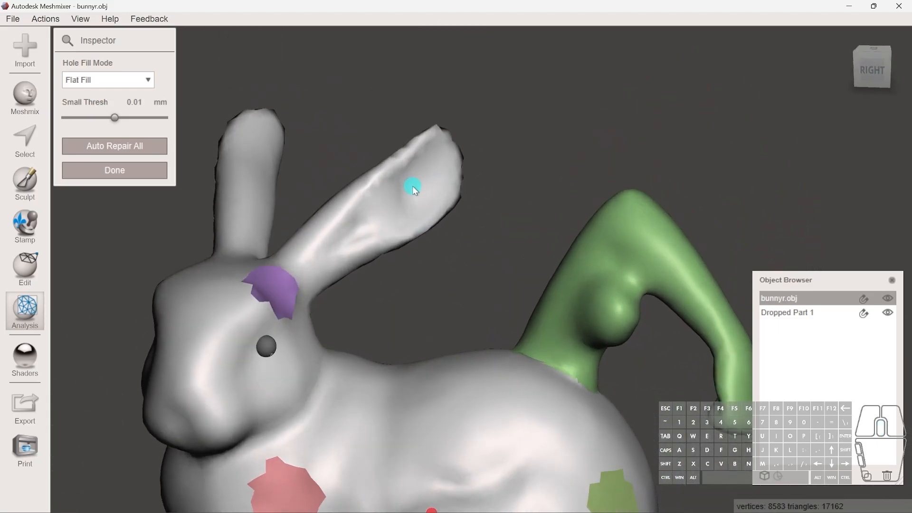
pyautogui.click(110, 170)
# Step: Sculpt the inside of the bunny's ear with the Flatten brush at strength 90 and size 41, reducing it to strength 33 and size 26
pyautogui.click(24, 180)
pyautogui.click(114, 78)
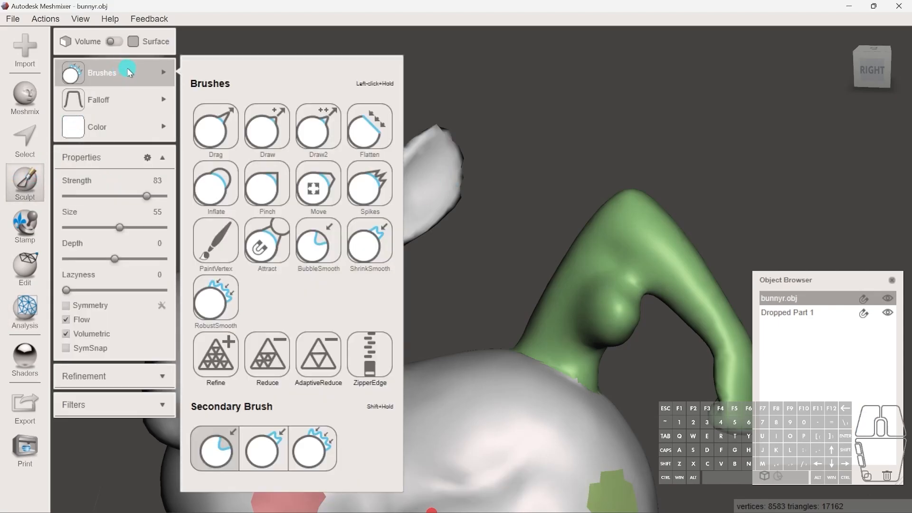
pyautogui.click(369, 135)
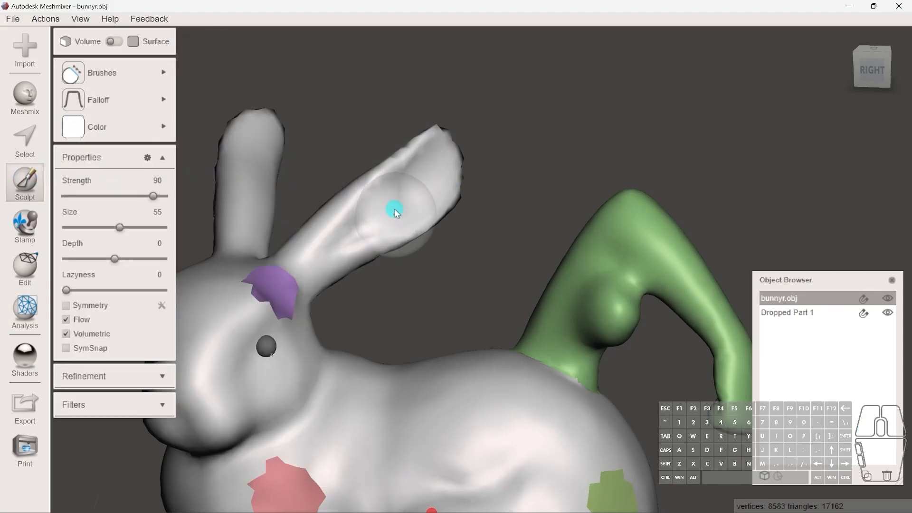
pyautogui.moveTo(120, 227); pyautogui.dragTo(106, 228)
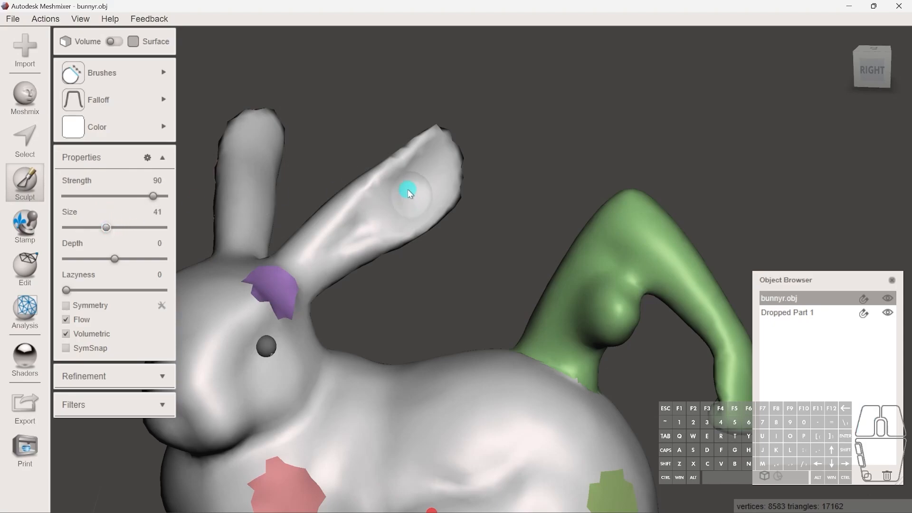
pyautogui.moveTo(408, 187); pyautogui.dragTo(367, 228)
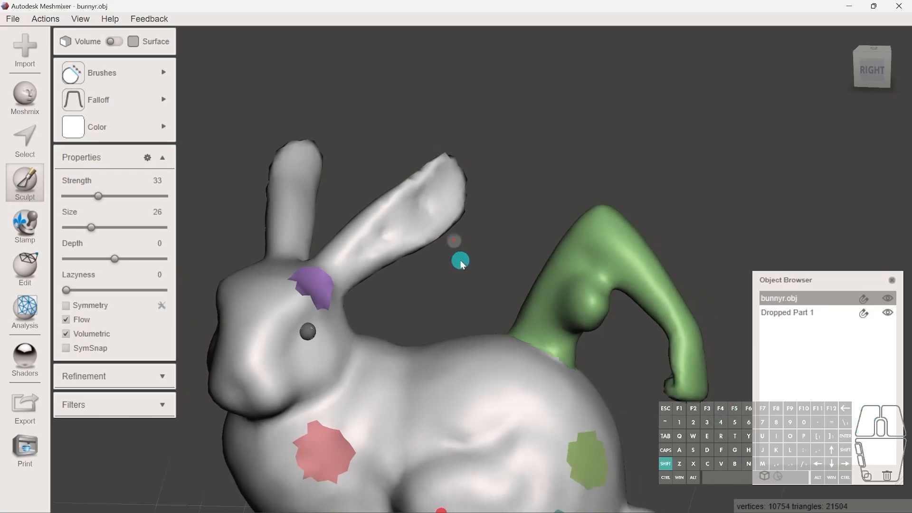
# Step: View the sculpting brushes and examine the flattened ear and the whole repaired bunny from the side
pyautogui.keyDown('shift'); pyautogui.moveTo(432, 274); pyautogui.dragTo(467, 240, button='middle'); pyautogui.keyUp('shift')
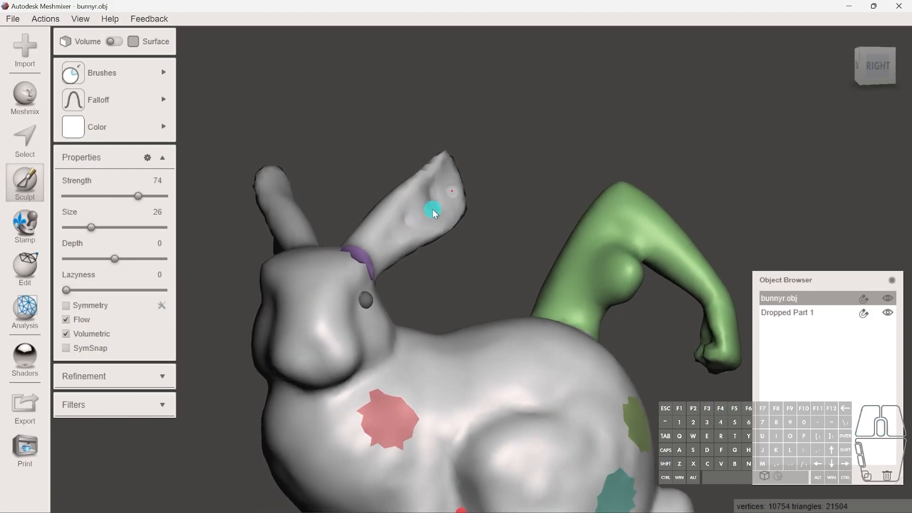
pyautogui.click(129, 67)
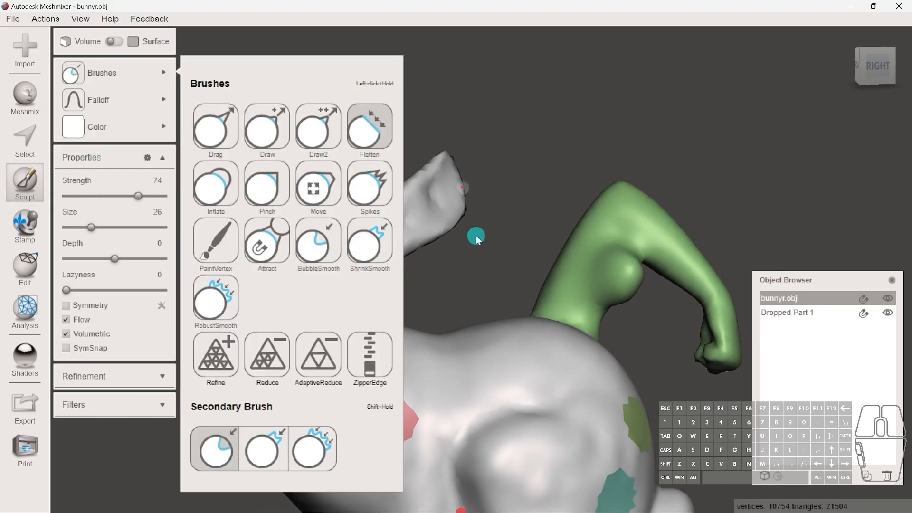
pyautogui.scroll(-4, 446, 246)
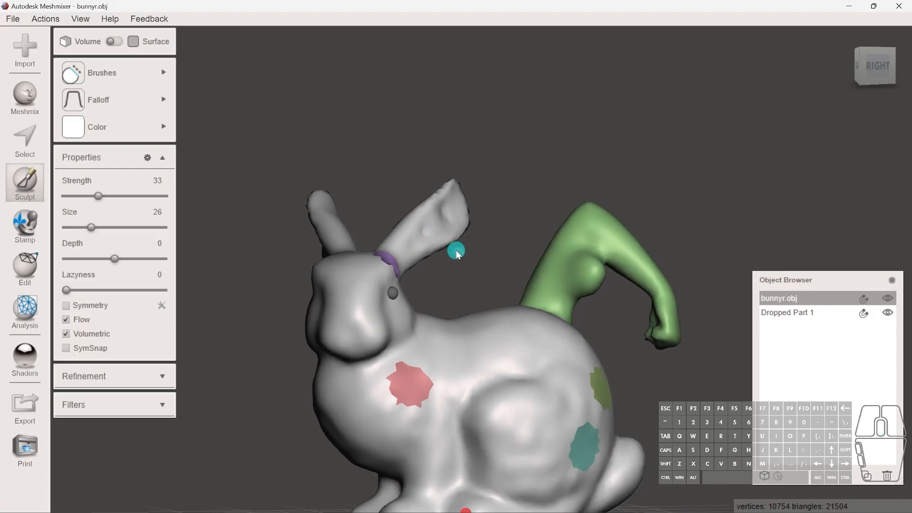
pyautogui.moveTo(454, 247); pyautogui.dragTo(448, 171, button='middle')
pyautogui.keyDown('shift'); pyautogui.moveTo(493, 183); pyautogui.dragTo(478, 202, button='middle'); pyautogui.keyUp('shift')
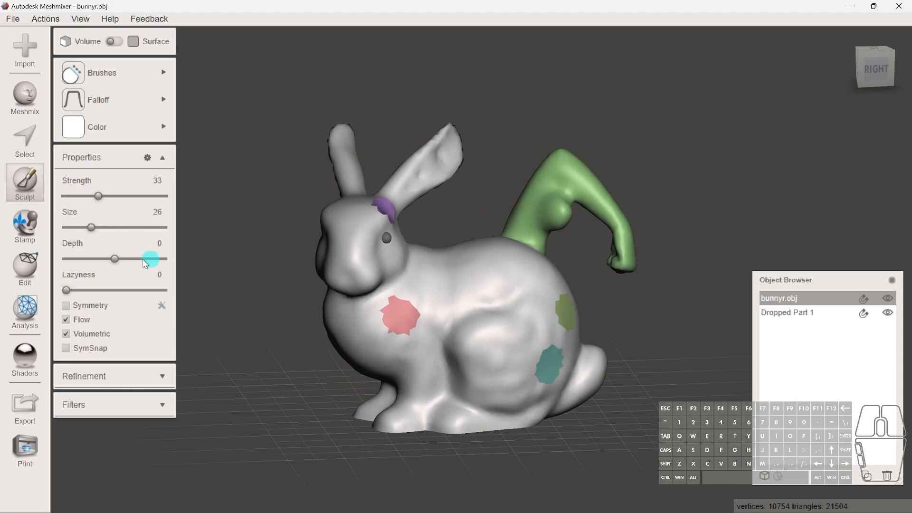
# Step: Open Units/Dimensions for the bunny and switch its units to centimetres, keeping the X, Y, Z values the same
pyautogui.click(2, 330)
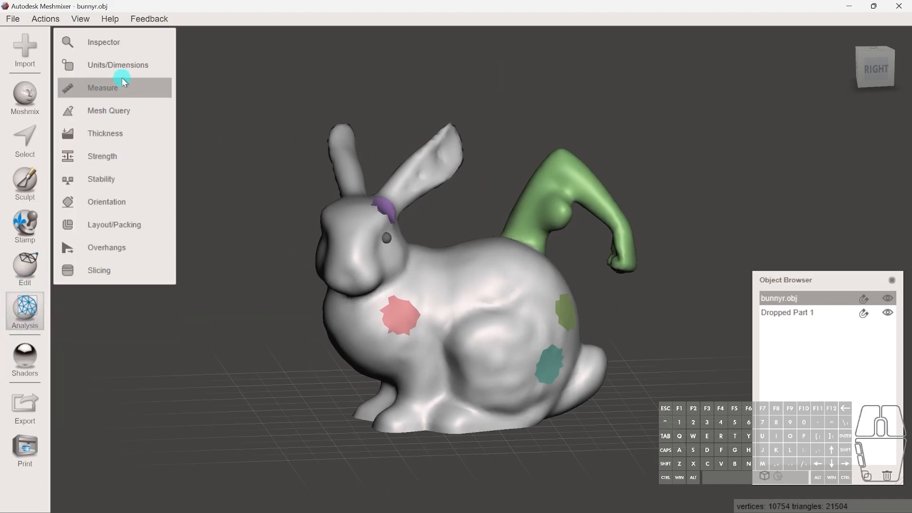
pyautogui.click(117, 65)
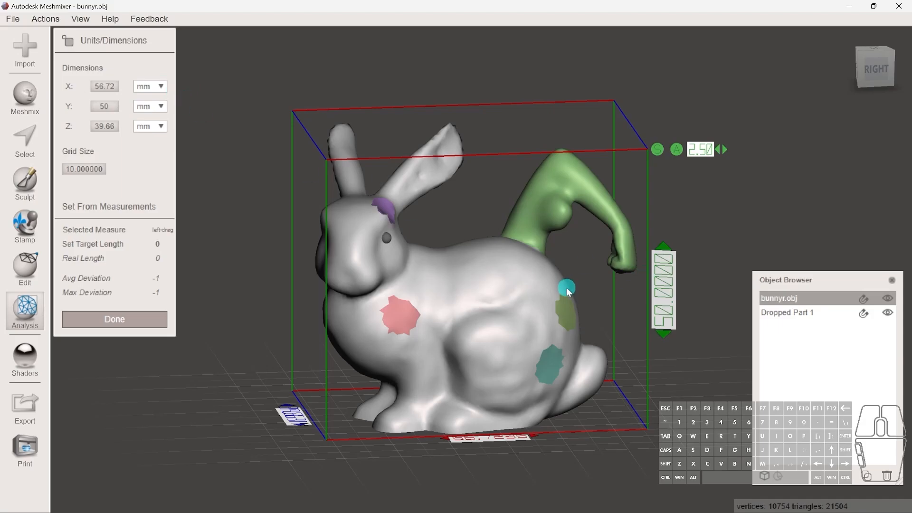
pyautogui.scroll(-2, 504, 276)
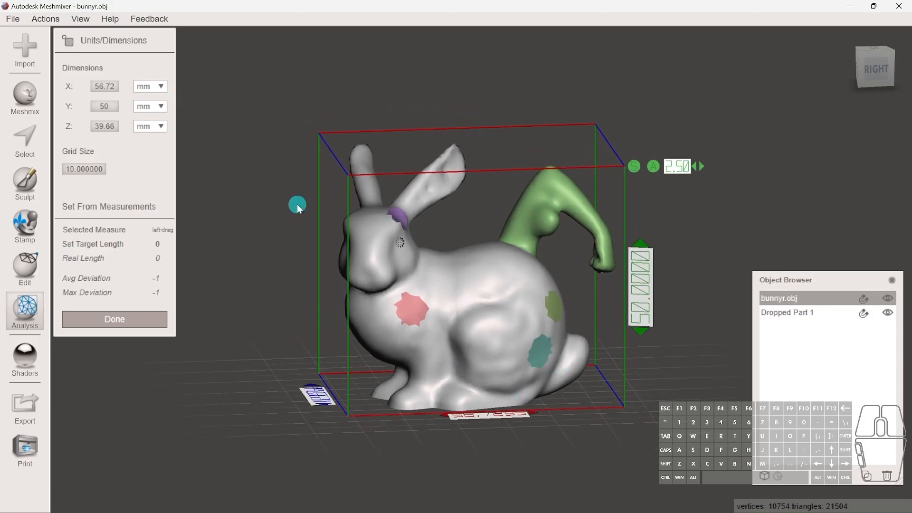
pyautogui.click(159, 89)
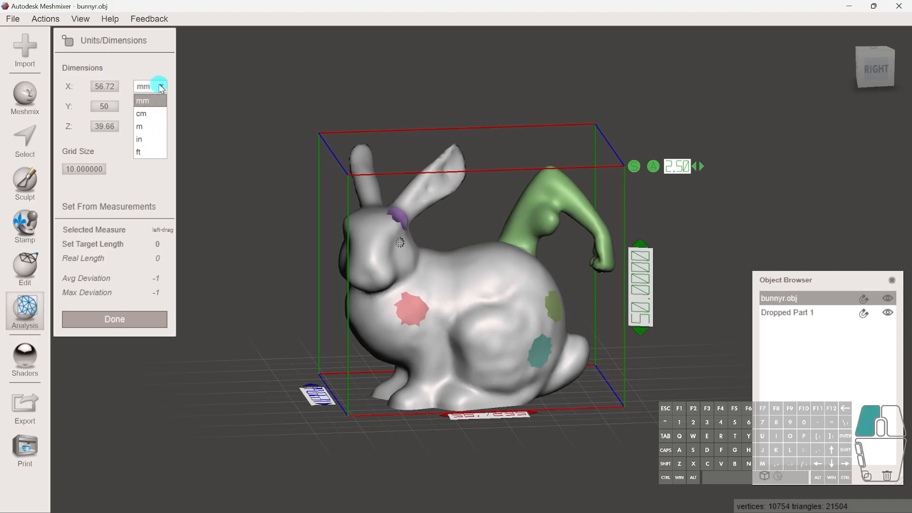
pyautogui.click(144, 114)
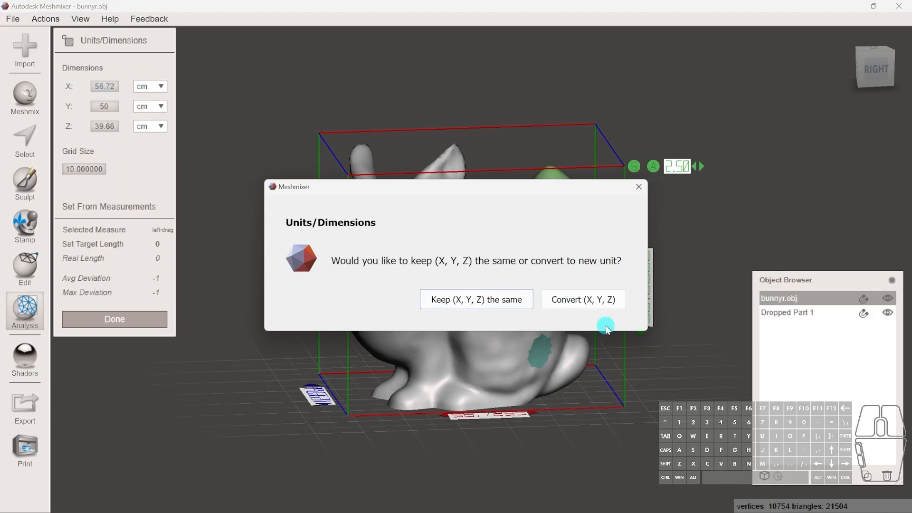
pyautogui.click(471, 299)
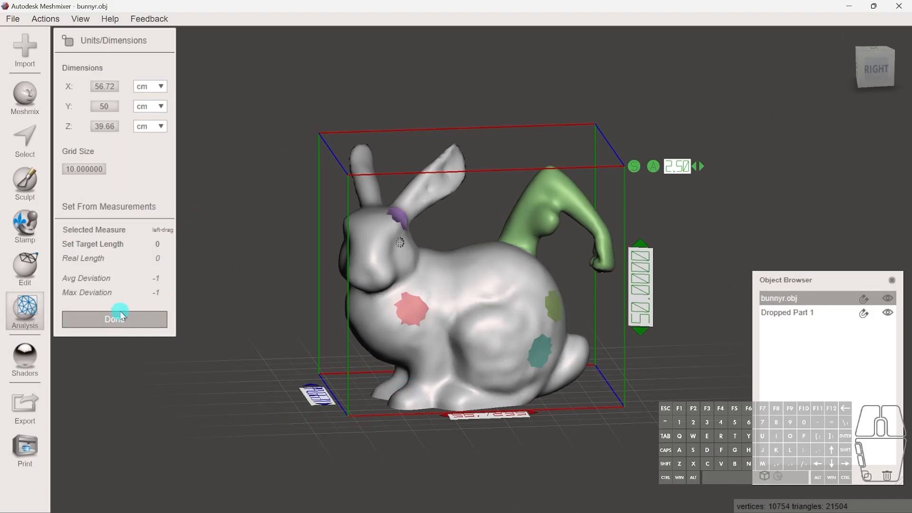
# Step: Switch the units back to millimetres, keep the X, Y, Z values the same, and finish the Units/Dimensions tool
pyautogui.click(161, 90)
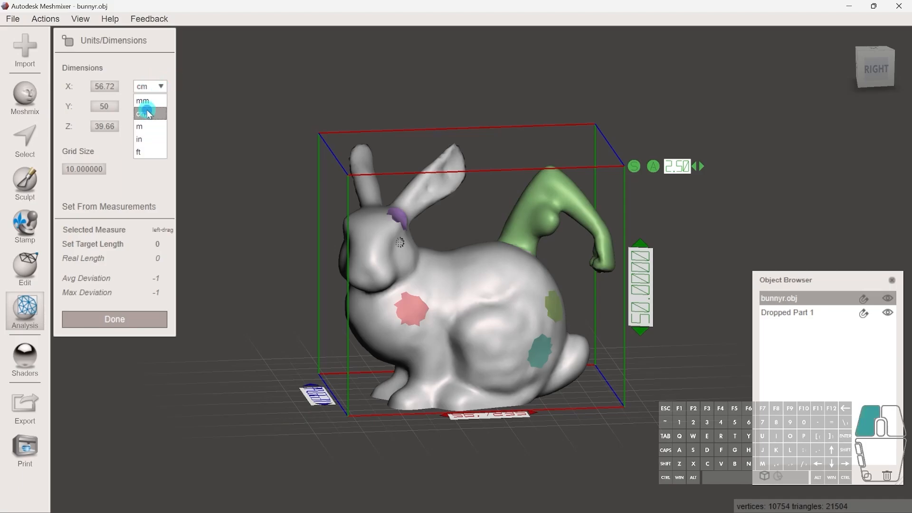
pyautogui.click(142, 101)
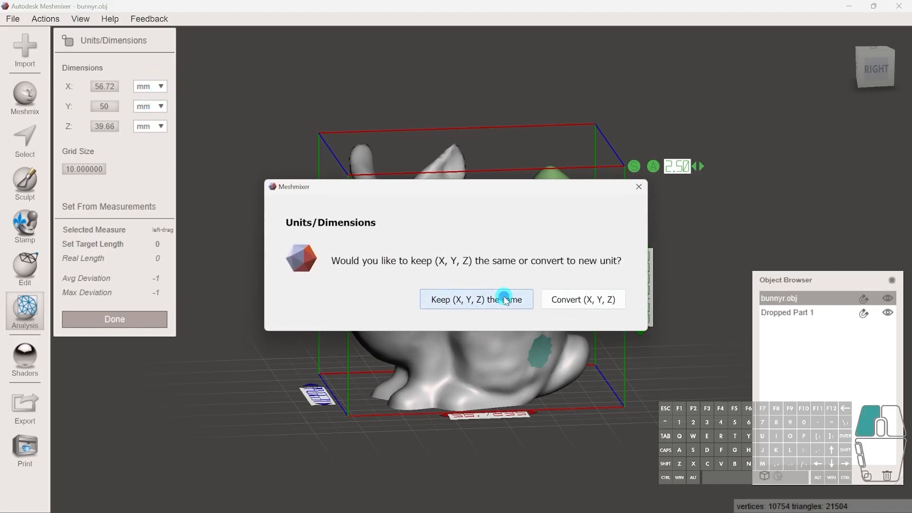
pyautogui.click(452, 299)
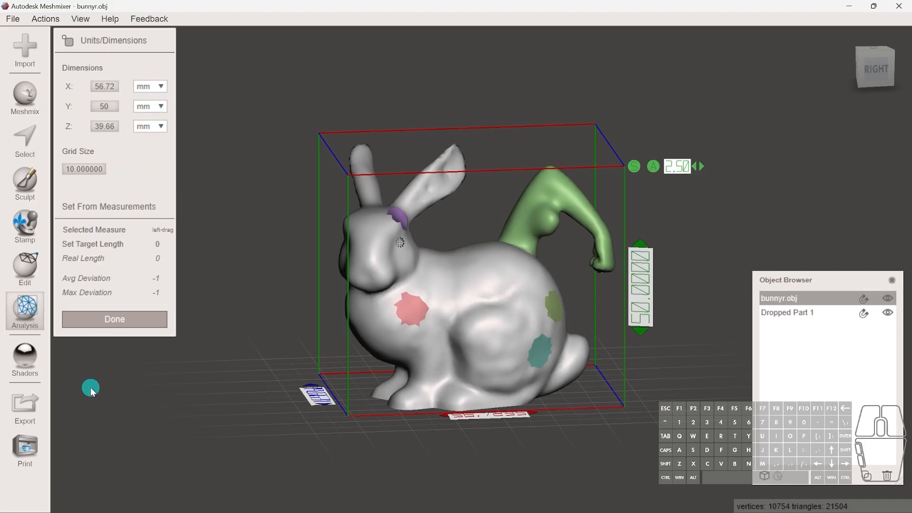
pyautogui.click(117, 321)
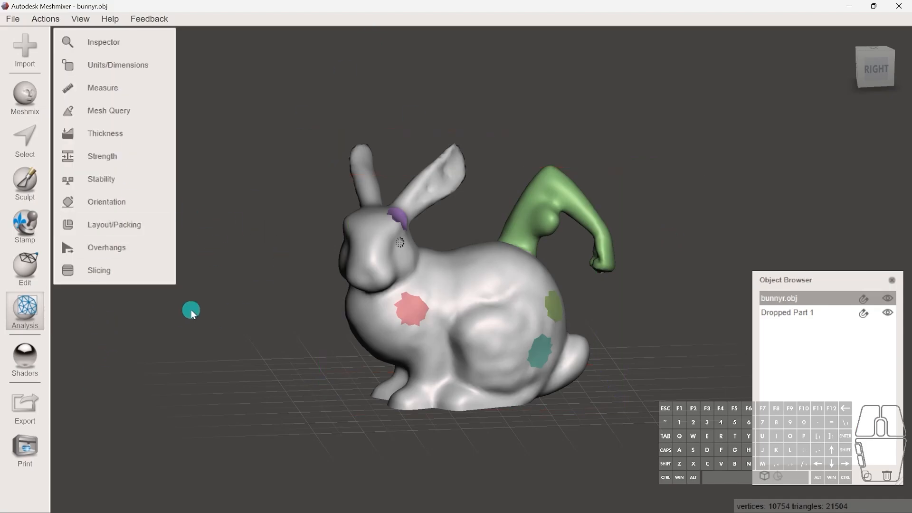
# Step: Analyze the bunny's overhangs, view the Support Generator settings, and generate supports with an angle threshold of 45
pyautogui.click(121, 249)
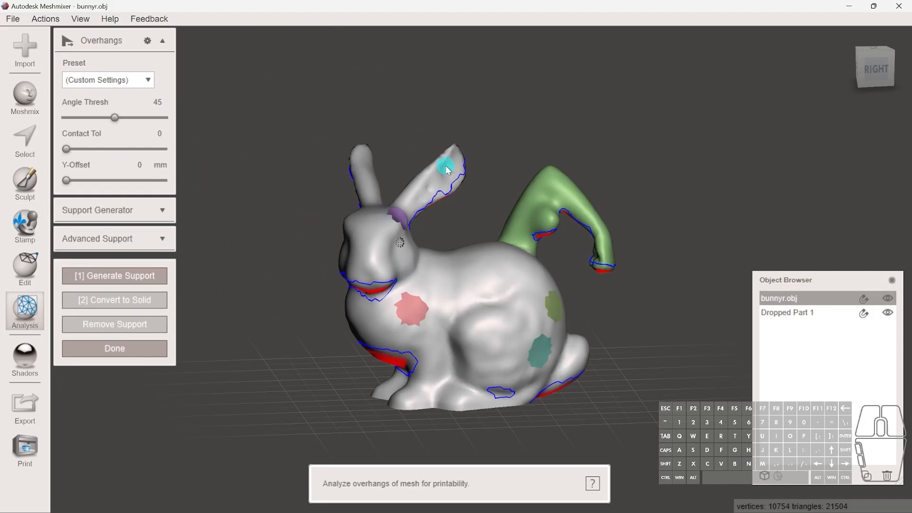
pyautogui.keyDown('shift'); pyautogui.moveTo(479, 227); pyautogui.dragTo(427, 162, button='middle'); pyautogui.keyUp('shift')
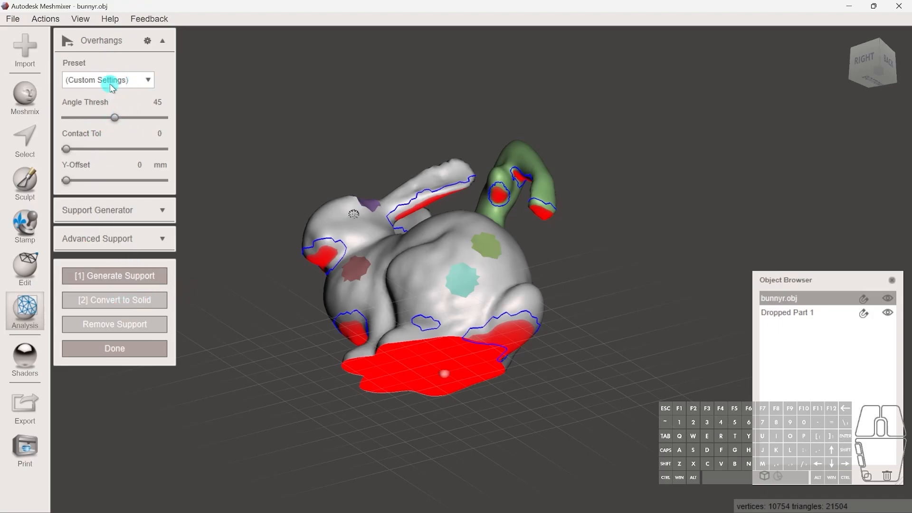
pyautogui.click(158, 213)
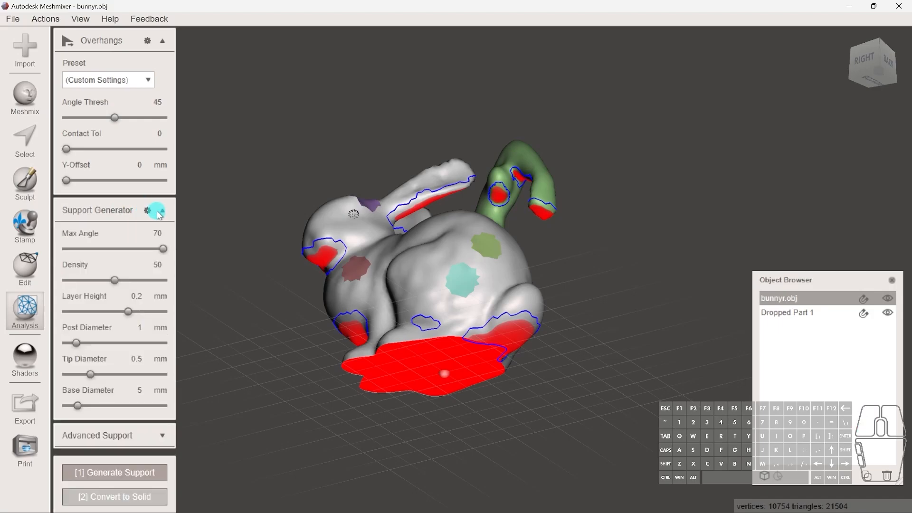
pyautogui.click(162, 212)
pyautogui.click(138, 277)
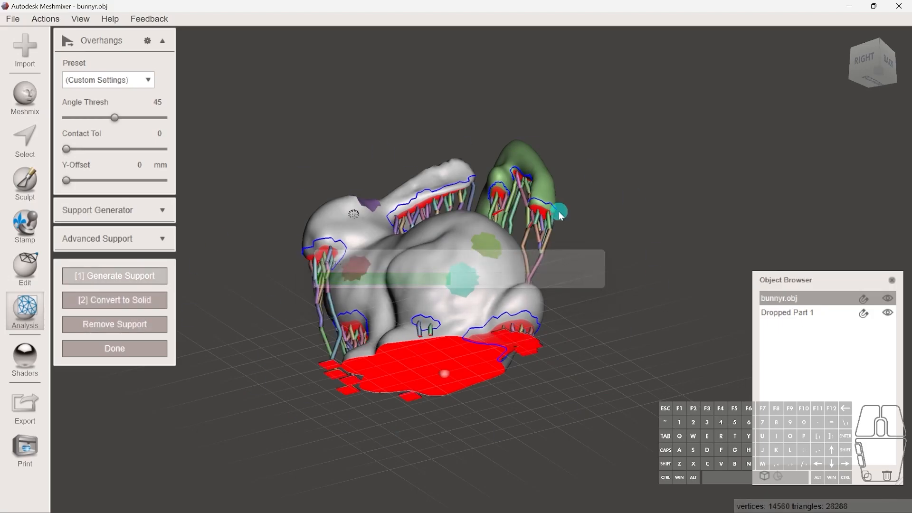
# Step: Check the generated supports under the ears, chin and arm-shaped part, and finish the overhang analysis with the supports kept
pyautogui.moveTo(529, 318); pyautogui.dragTo(407, 190, button='right')
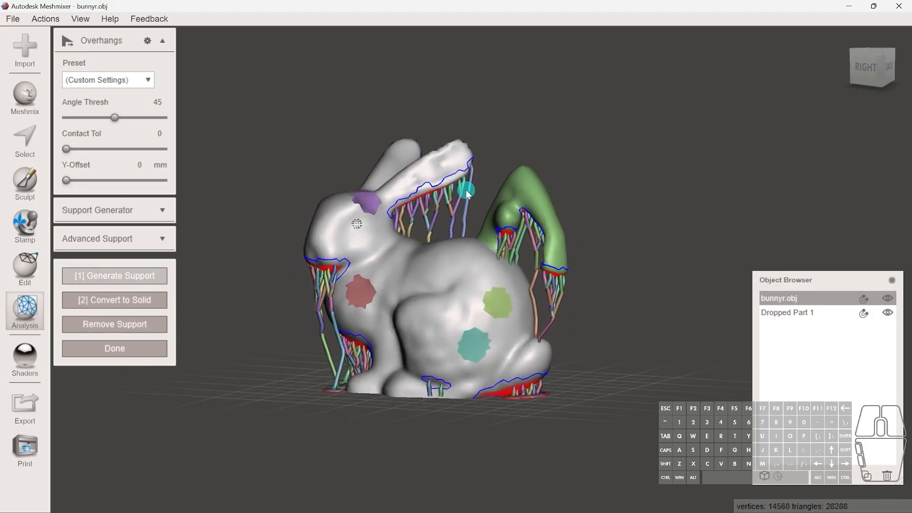
pyautogui.keyDown('shift'); pyautogui.scroll(1, 552, 285); pyautogui.keyUp('shift')
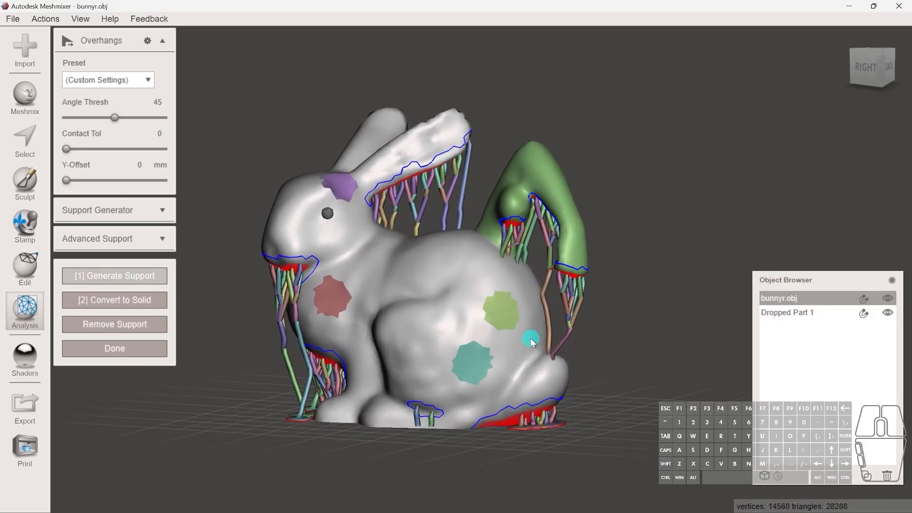
pyautogui.keyDown('shift'); pyautogui.scroll(1, 499, 371); pyautogui.keyUp('shift')
pyautogui.moveTo(493, 375); pyautogui.dragTo(441, 373, button='right')
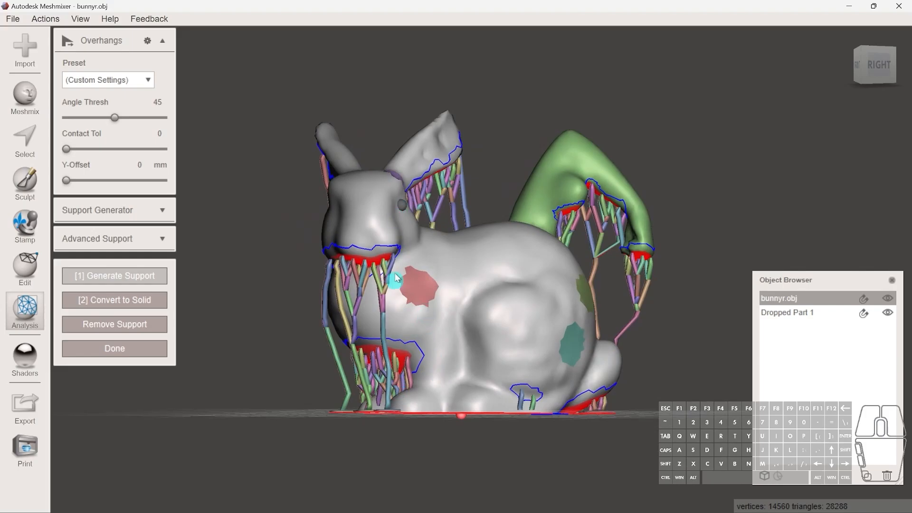
pyautogui.moveTo(502, 300); pyautogui.dragTo(558, 332, button='right')
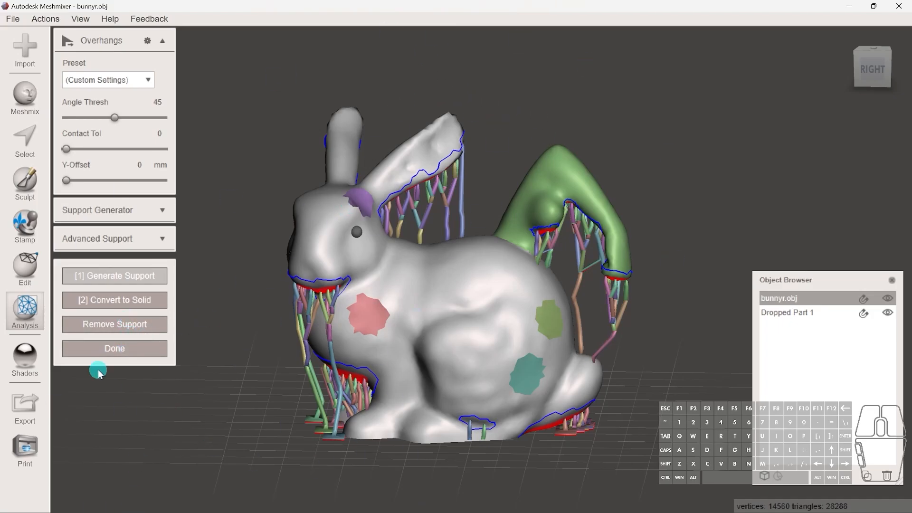
pyautogui.click(118, 348)
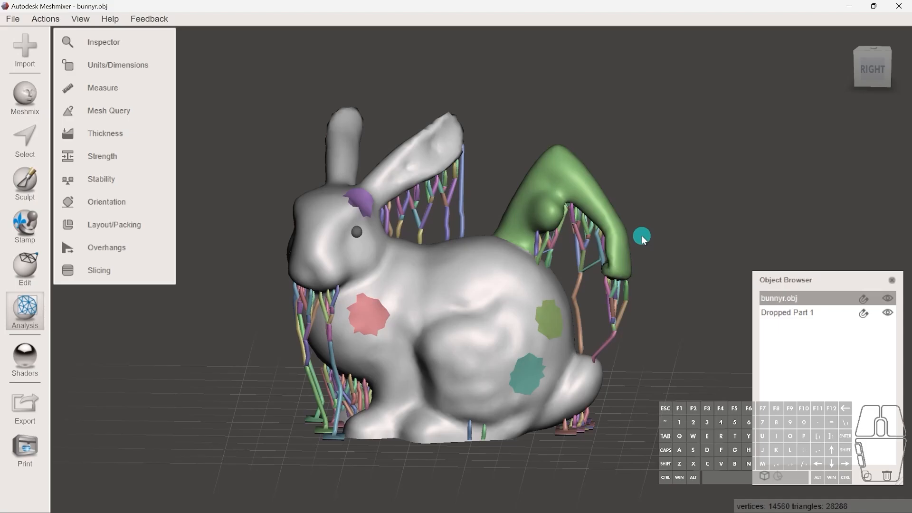
pyautogui.moveTo(588, 510)
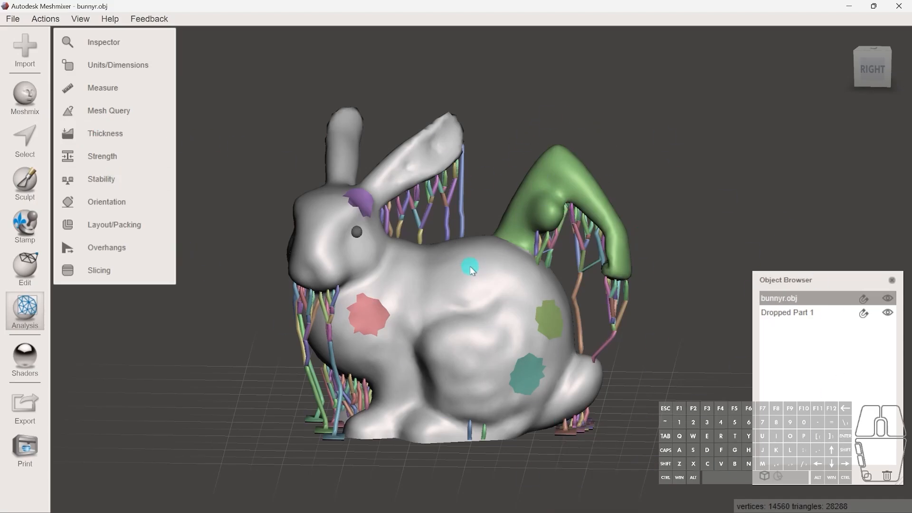
pyautogui.click(11, 19)
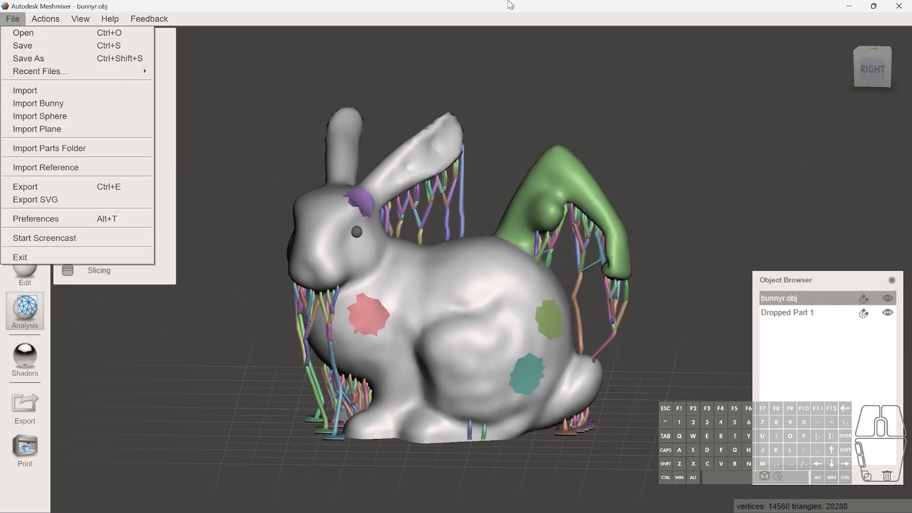
pyautogui.click(623, 161)
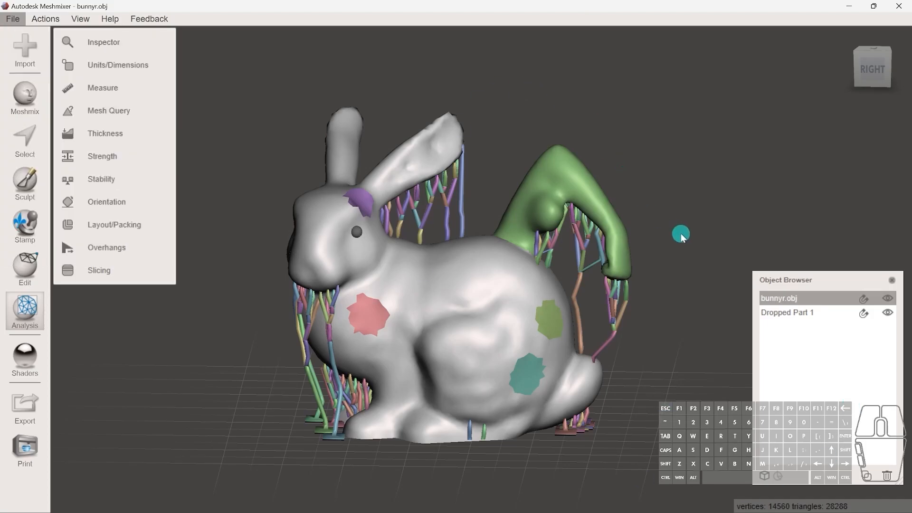
# Step: Delete both objects from the scene, bunnyr.obj and Dropped Part 1
pyautogui.click(811, 312)
pyautogui.moveTo(827, 283); pyautogui.dragTo(826, 309)
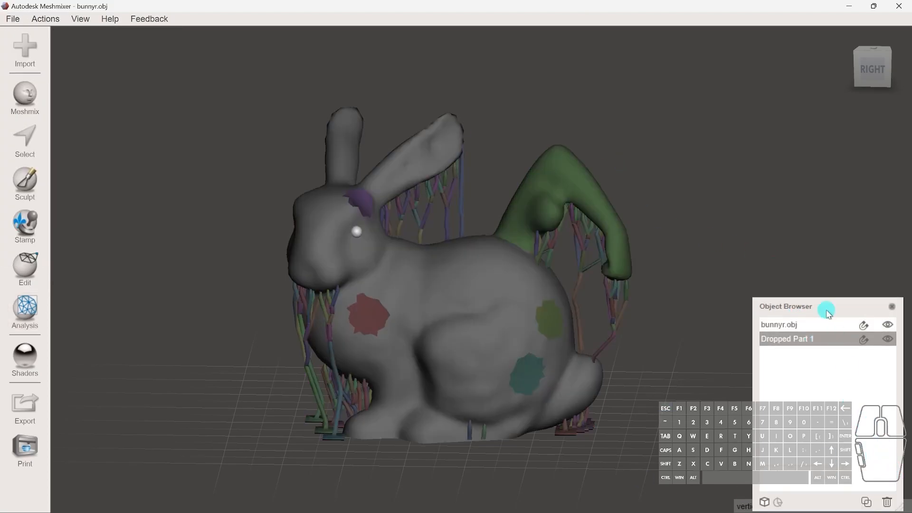
pyautogui.click(825, 323)
pyautogui.click(888, 500)
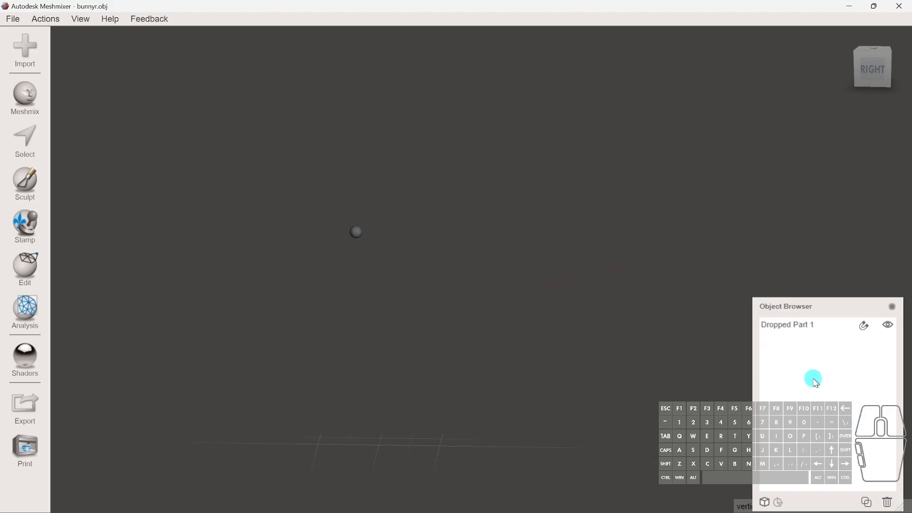
pyautogui.click(328, 204)
pyautogui.click(357, 233)
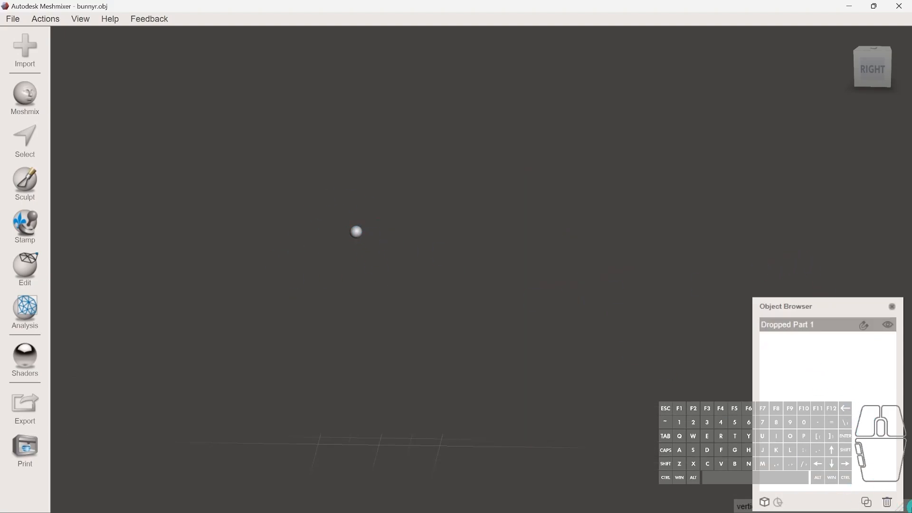
pyautogui.click(887, 502)
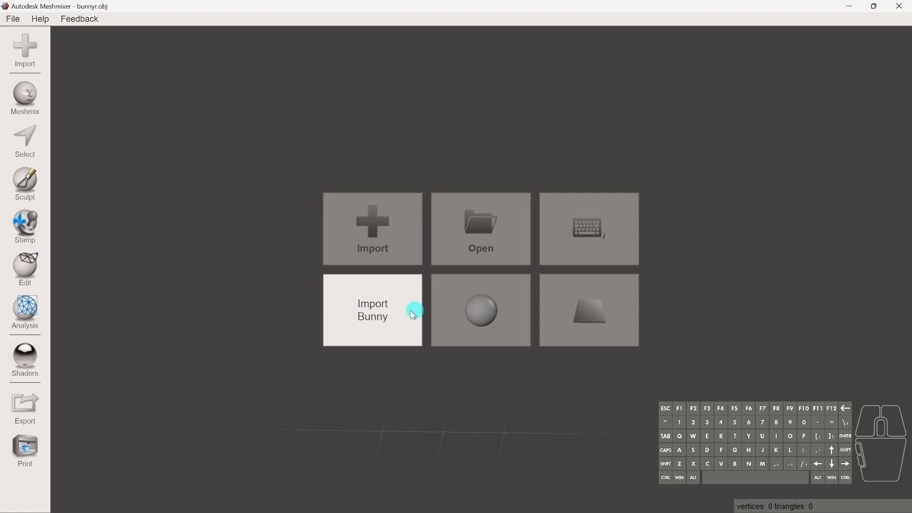
# Step: Import a fresh sample bunny and display its wireframe, examining the triangles up close
pyautogui.click(362, 321)
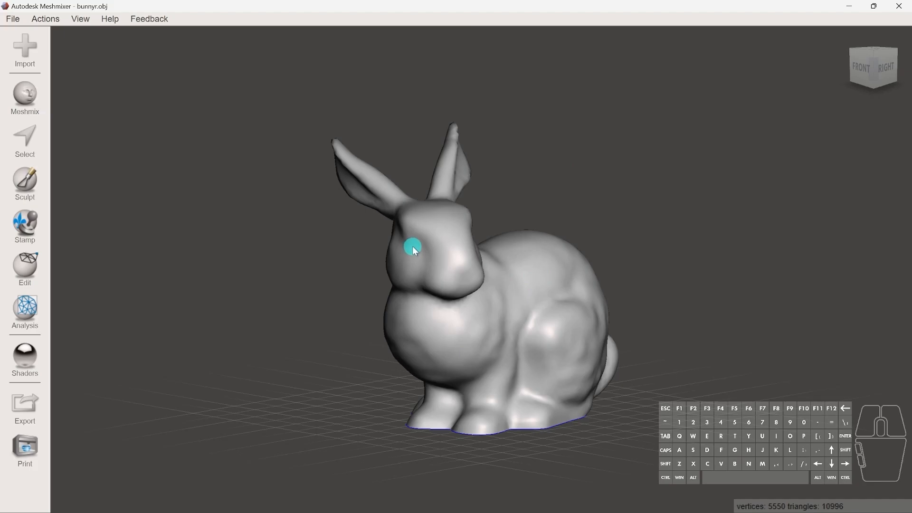
pyautogui.press('w')
pyautogui.scroll(2, 458, 341)
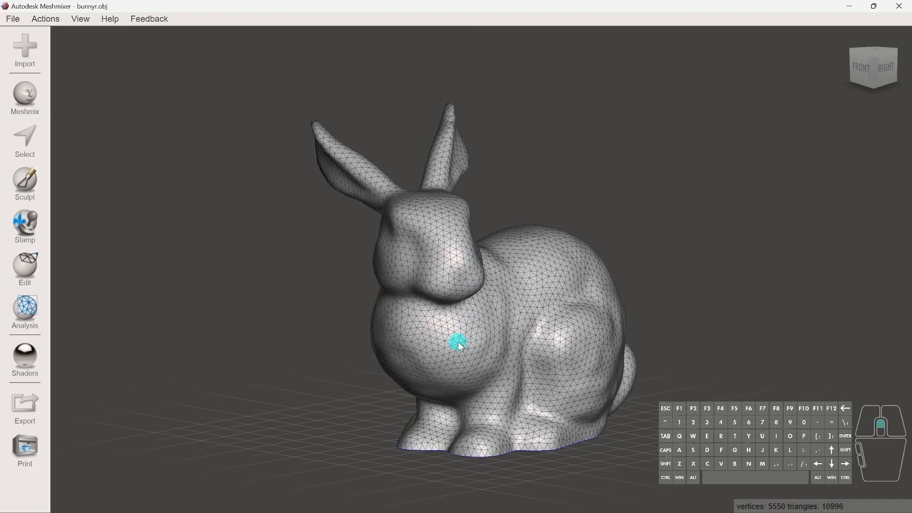
pyautogui.scroll(3, 458, 343)
pyautogui.keyDown('shift'); pyautogui.moveTo(509, 337); pyautogui.dragTo(454, 360, button='middle'); pyautogui.keyUp('shift')
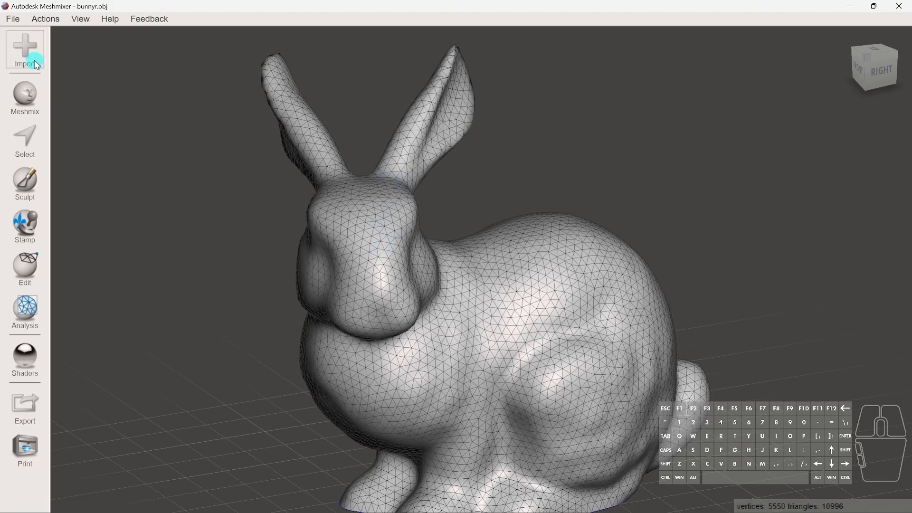
pyautogui.click(23, 269)
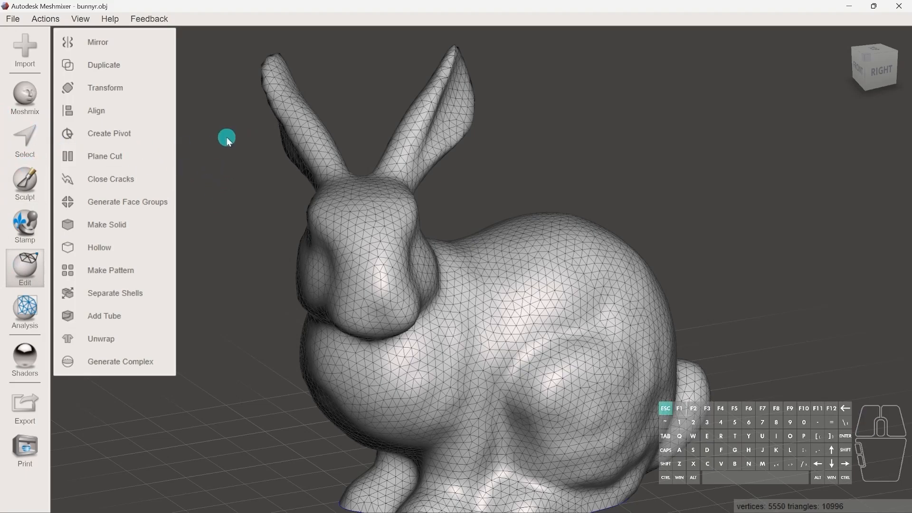
pyautogui.press('Escape')
# Step: Select the entire bunny mesh with the Select tool, clear the selection, and select all of its faces again
pyautogui.scroll(-2, 235, 258)
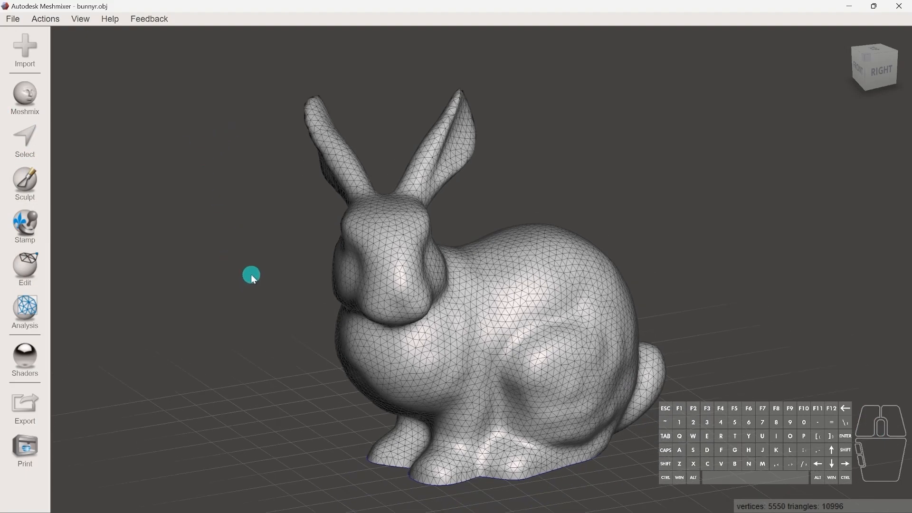
pyautogui.scroll(-1, 357, 265)
pyautogui.click(25, 138)
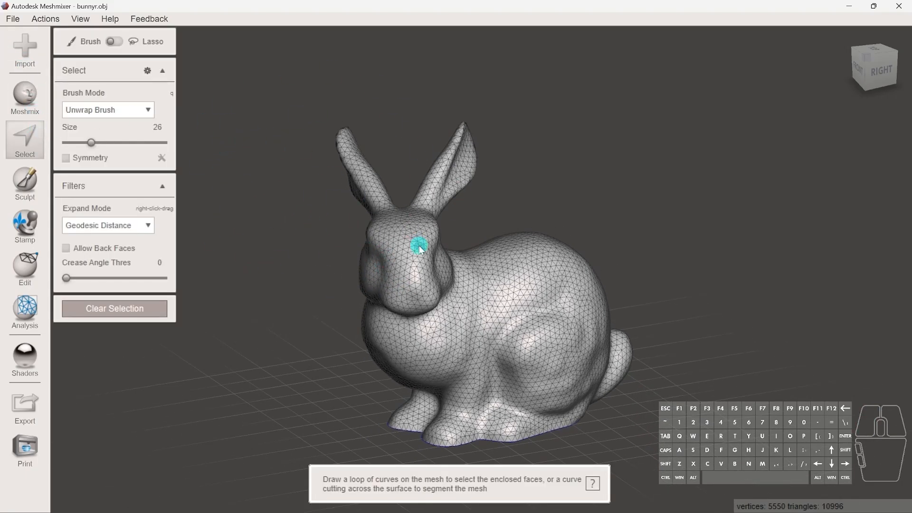
pyautogui.doubleClick(403, 246)
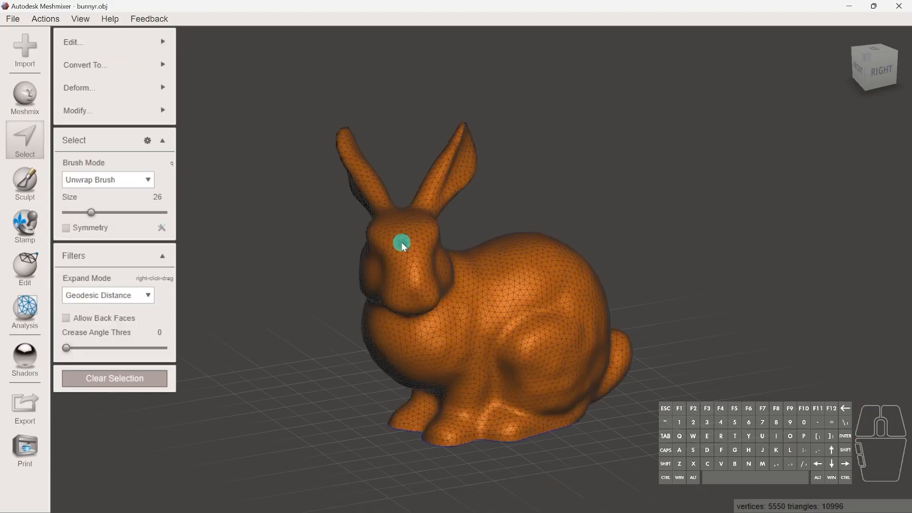
pyautogui.click(97, 378)
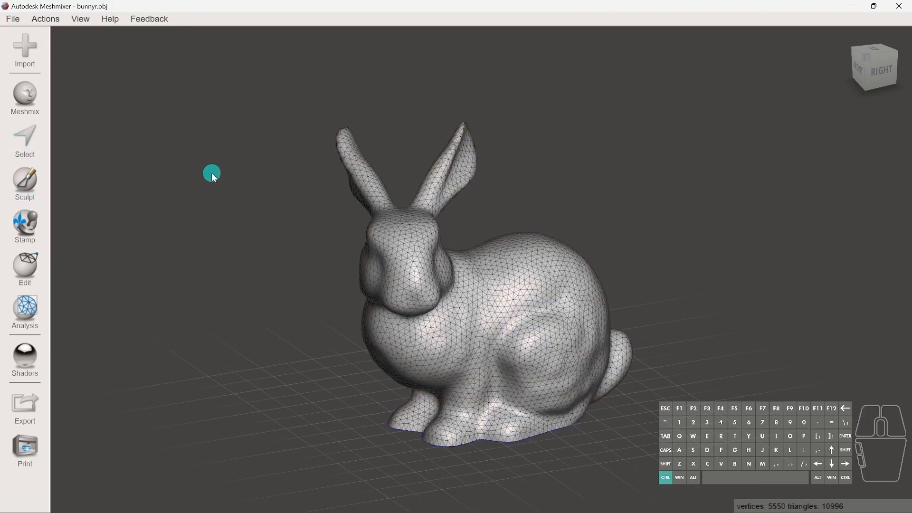
pyautogui.hotkey('ctrl', 'a')
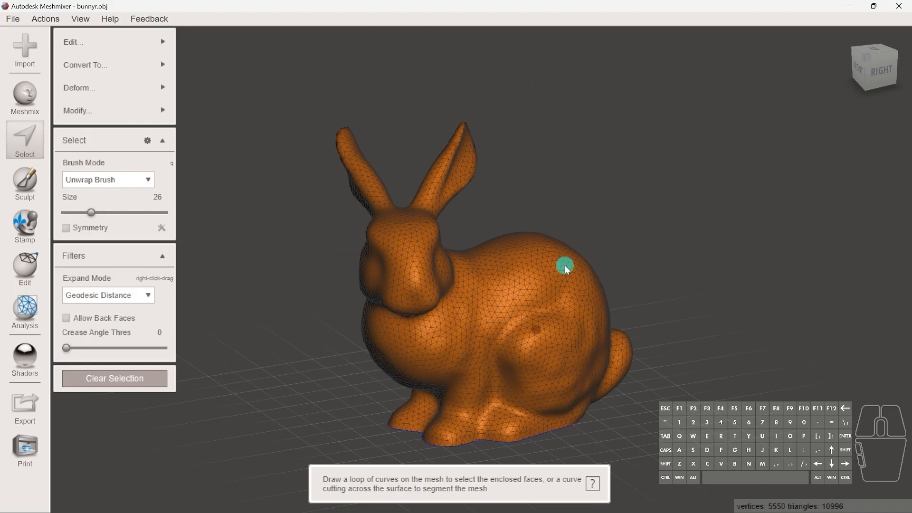
# Step: Clear the bunny's face selection and display the Object Browser, placing it beside the model
pyautogui.moveTo(108, 44)
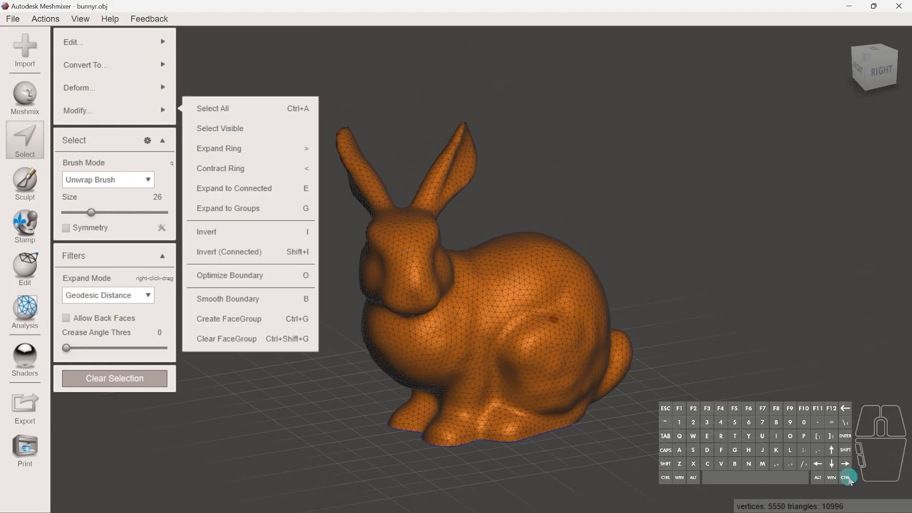
pyautogui.press('Escape')
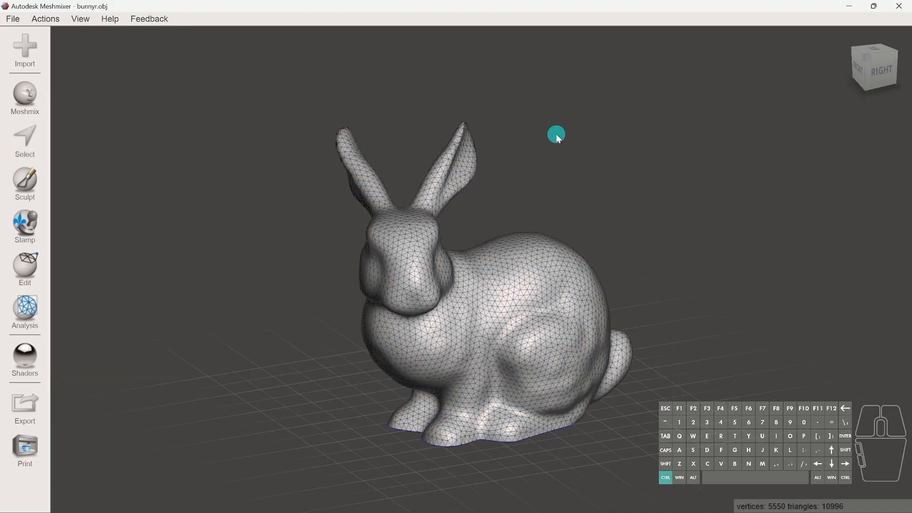
pyautogui.hotkey('ctrl', 'shift', 'o')
pyautogui.moveTo(825, 308); pyautogui.dragTo(820, 253)
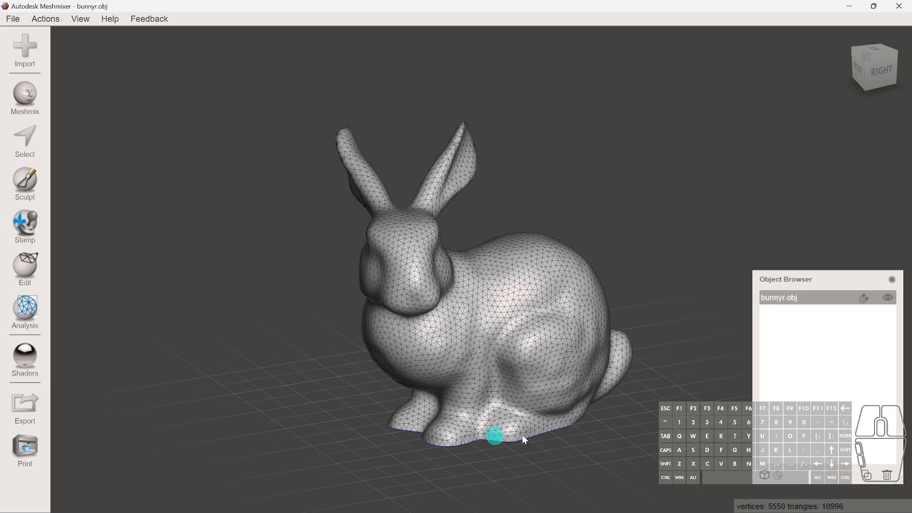
# Step: Select all of the bunny's faces and reduce the mesh by 95 percent with Shape Preserving reduction
pyautogui.press('ctrl')
pyautogui.hotkey('ctrl', 'a')
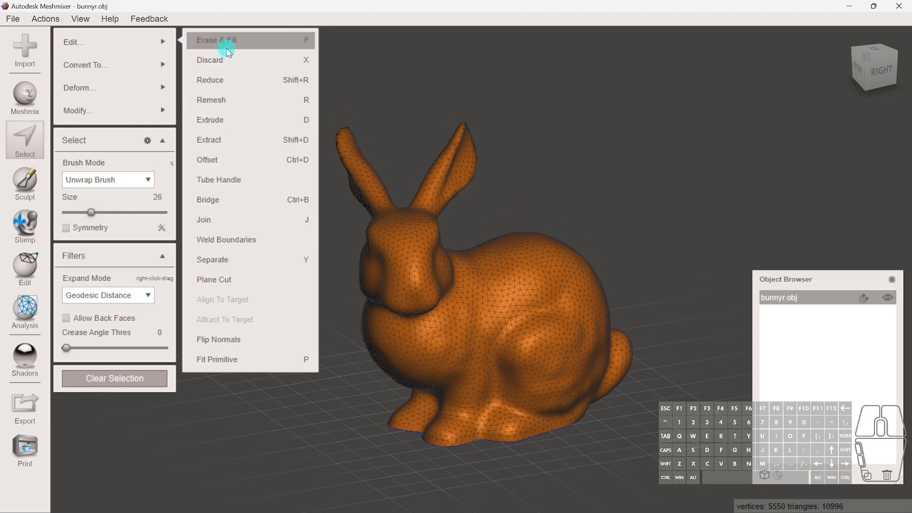
pyautogui.click(242, 82)
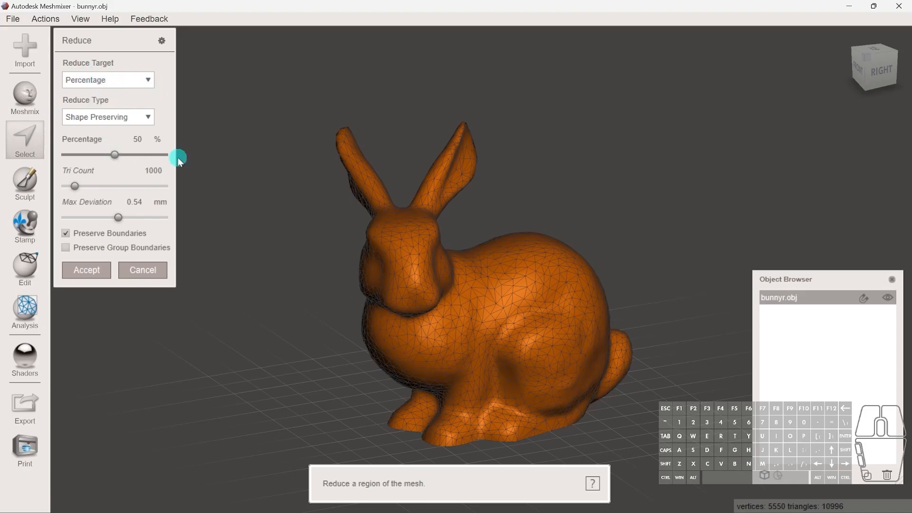
pyautogui.moveTo(116, 159); pyautogui.dragTo(136, 159)
pyautogui.moveTo(155, 155); pyautogui.dragTo(89, 158)
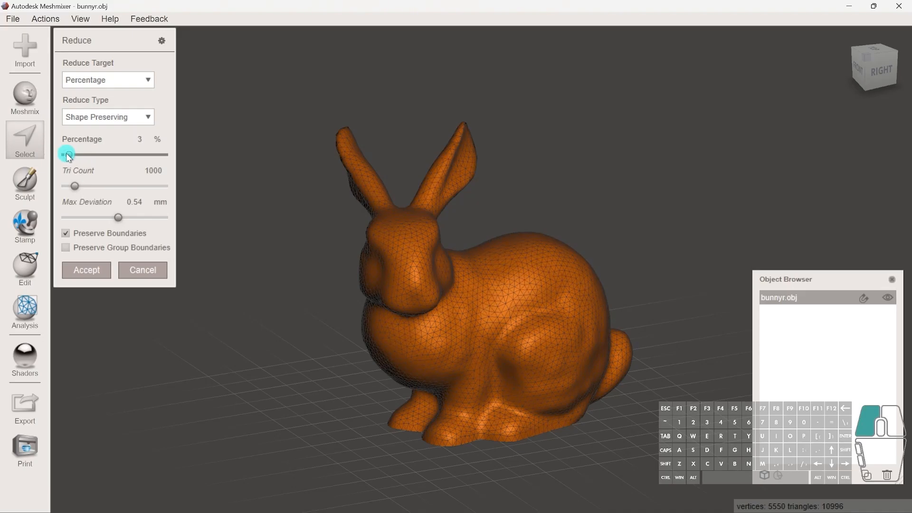
pyautogui.moveTo(64, 155); pyautogui.dragTo(160, 155)
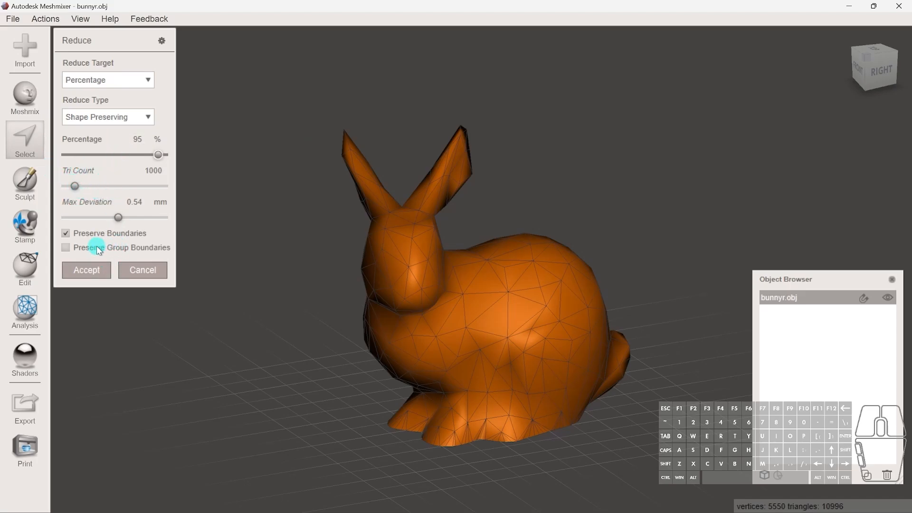
pyautogui.click(87, 270)
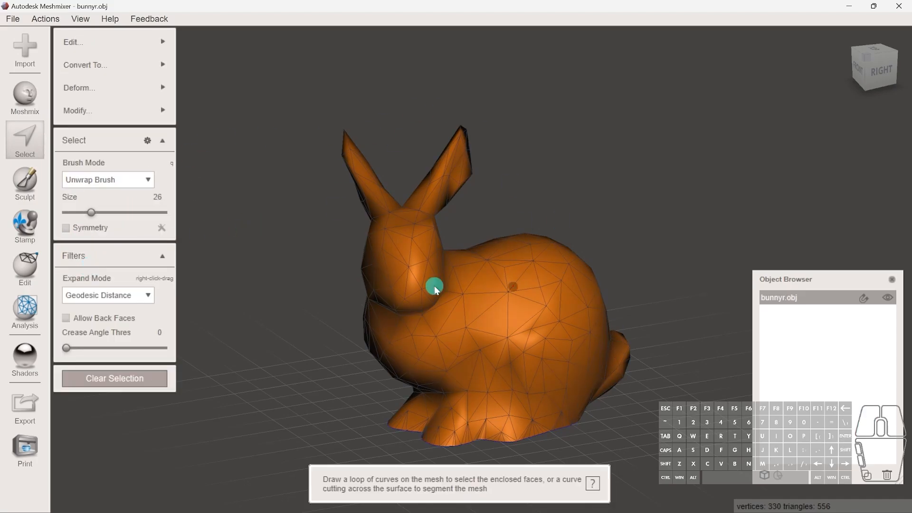
# Step: Compare the reduced bunny with its wireframe hidden and shown, and clear the face selection
pyautogui.press('w')
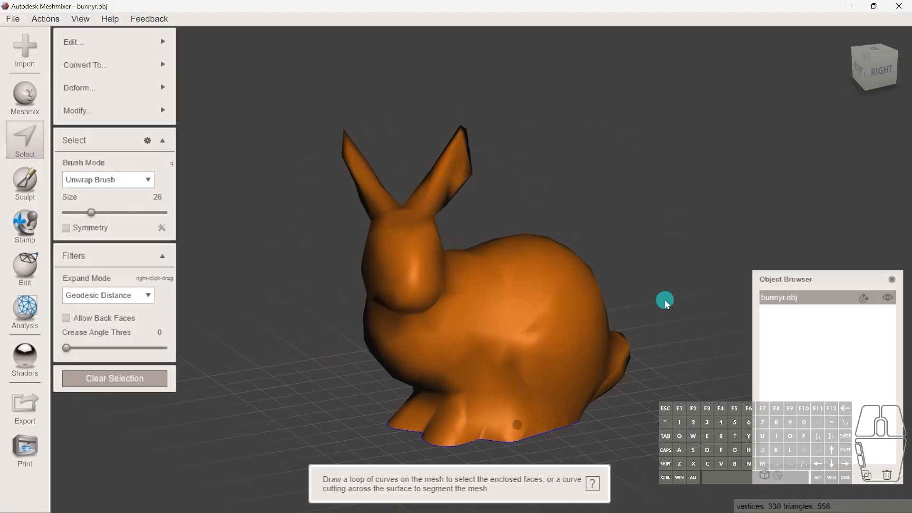
pyautogui.press('w')
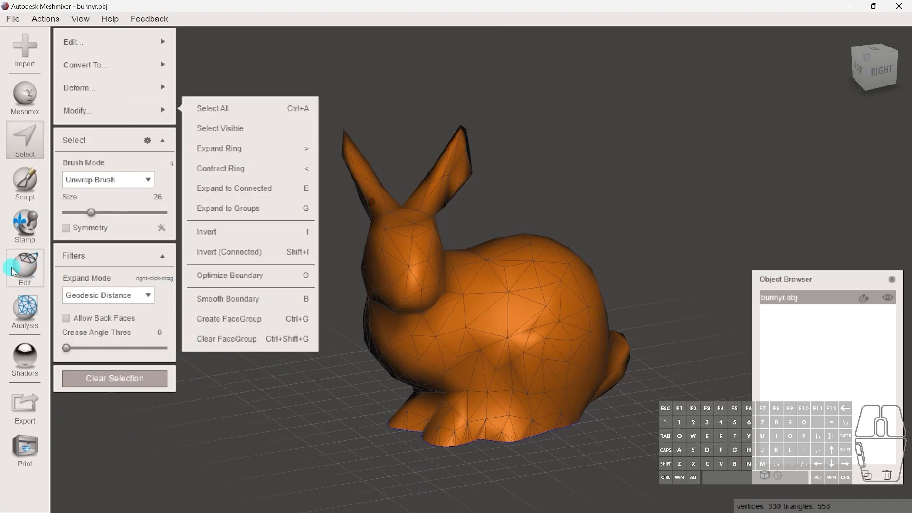
pyautogui.click(126, 379)
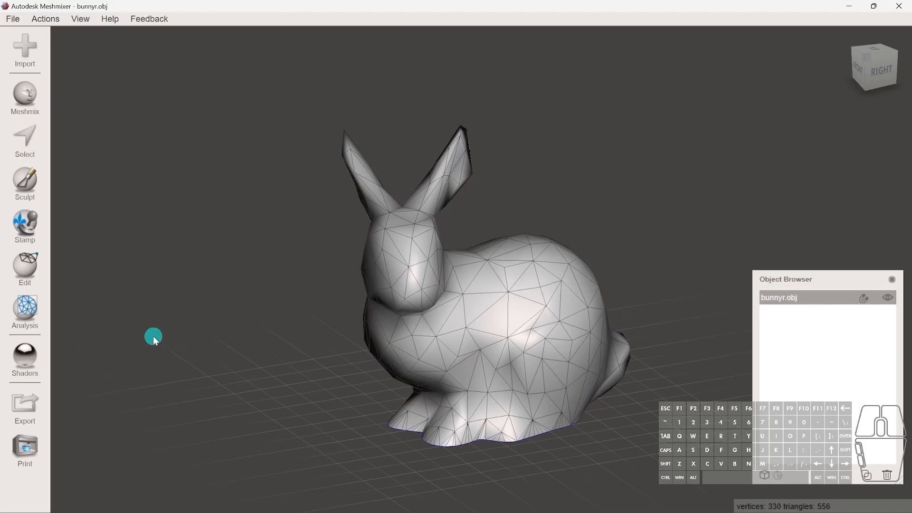
# Step: Make an Edges pattern from the reduced bunny with an element dimension of 0.844 mm
pyautogui.click(37, 274)
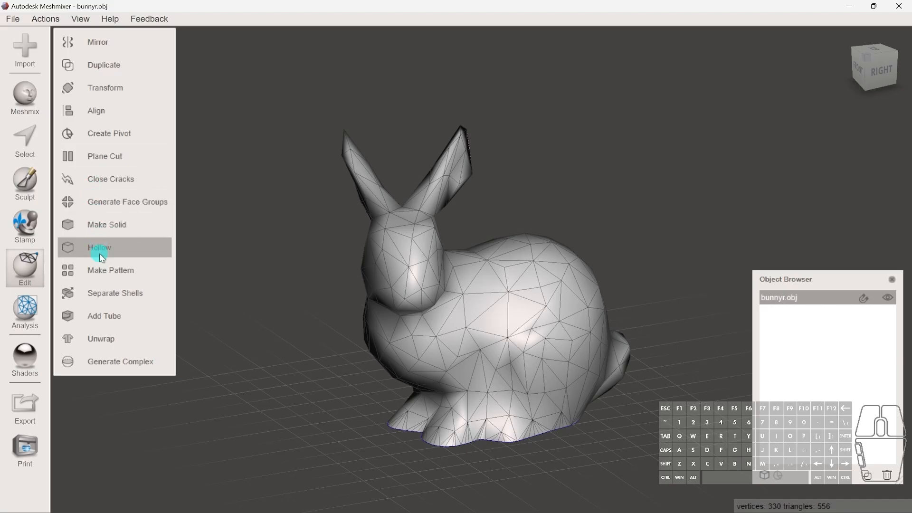
pyautogui.click(109, 269)
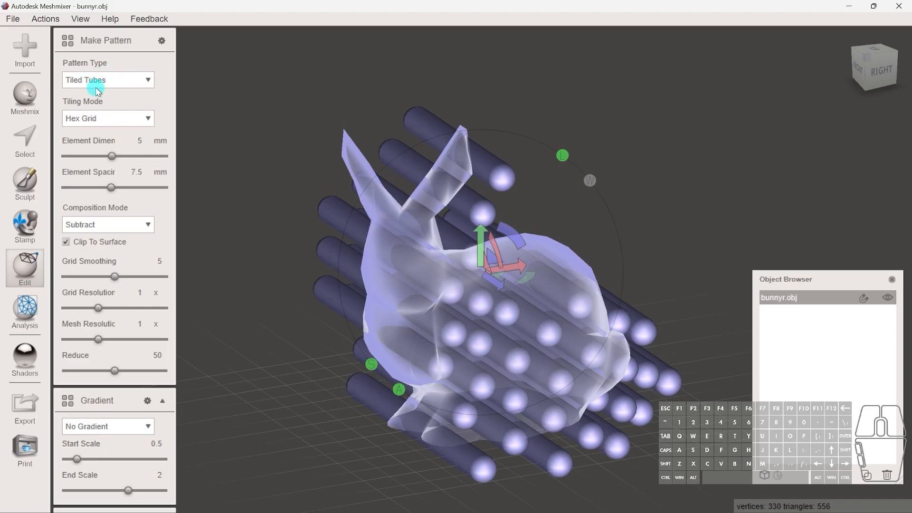
pyautogui.click(135, 86)
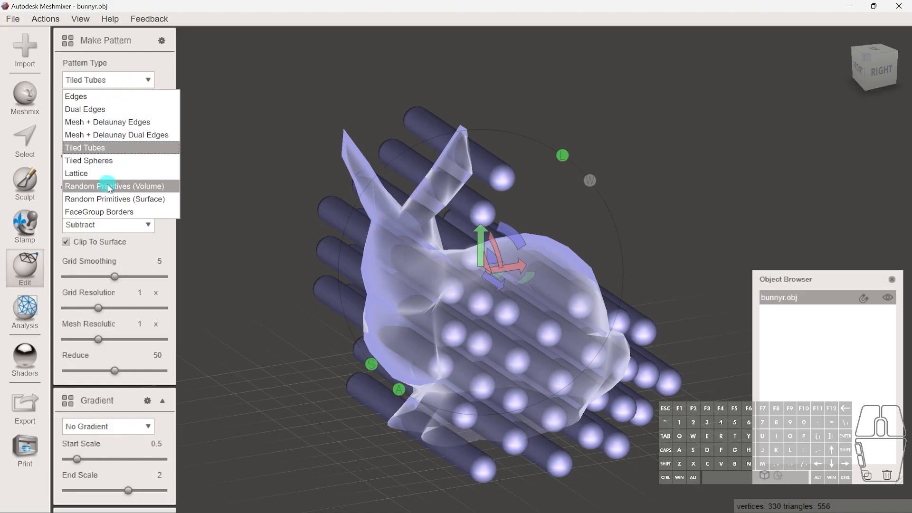
pyautogui.click(91, 97)
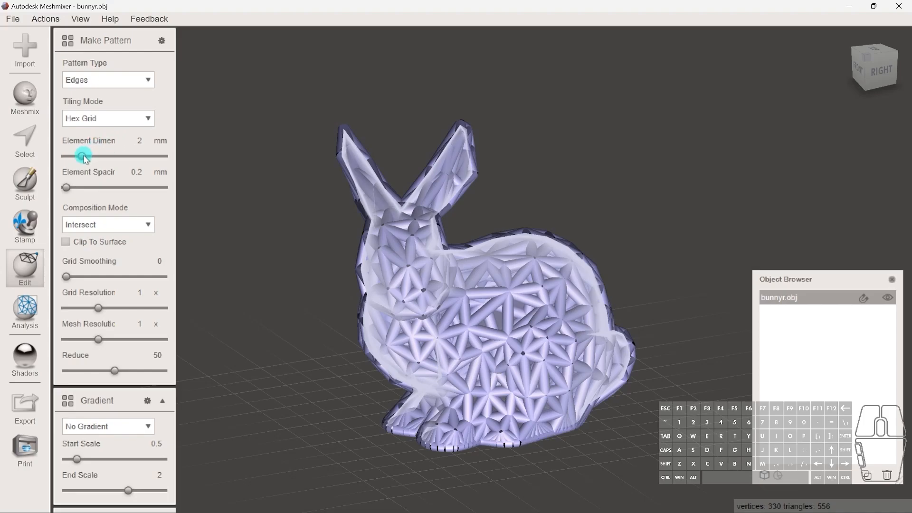
pyautogui.moveTo(84, 158)
pyautogui.mouseDown()
pyautogui.moveTo(67, 160)
pyautogui.moveTo(112, 159)
pyautogui.moveTo(70, 156)
pyautogui.mouseUp()
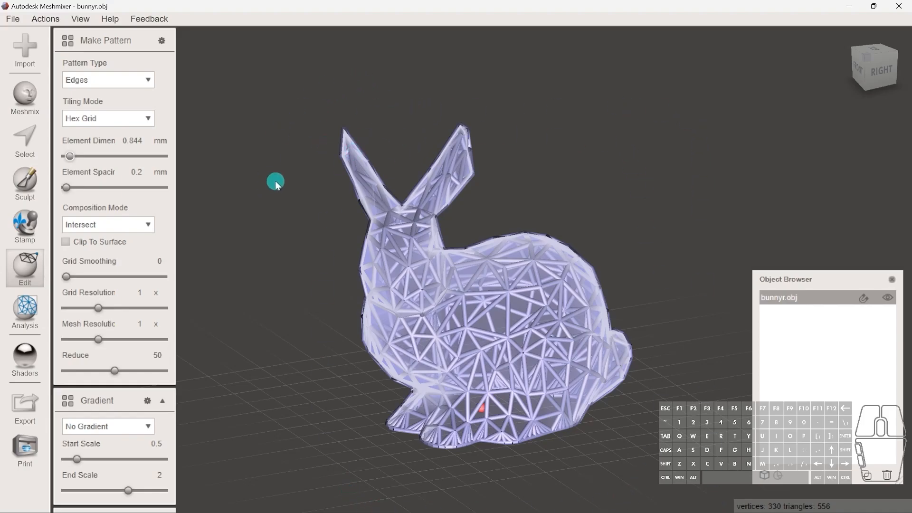
pyautogui.press('Return')
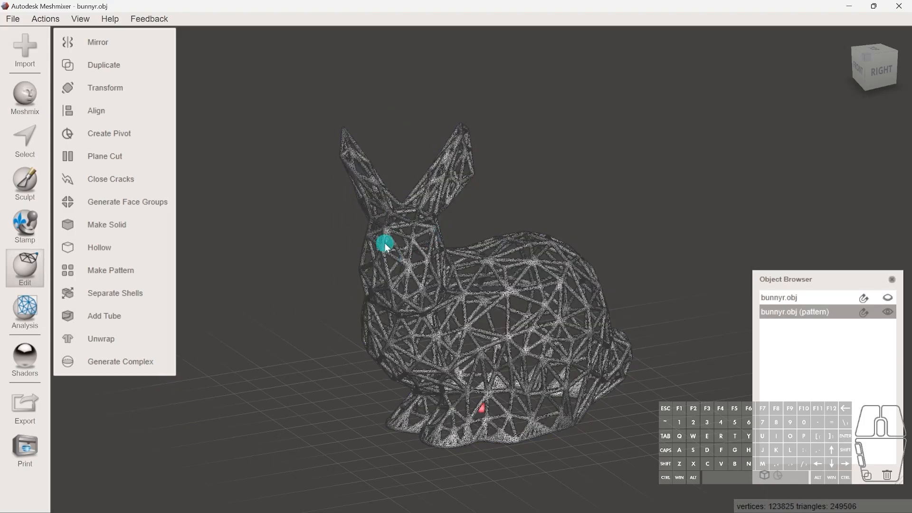
# Step: Examine the bunny's edge lattice up close, and view it from the side with the wireframe hidden
pyautogui.scroll(5, 405, 263)
pyautogui.scroll(3, 418, 291)
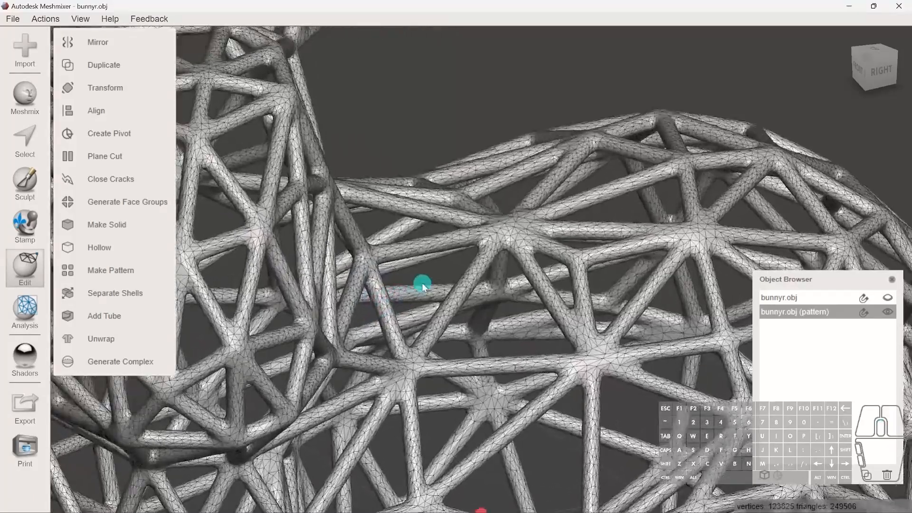
pyautogui.scroll(-8, 505, 236)
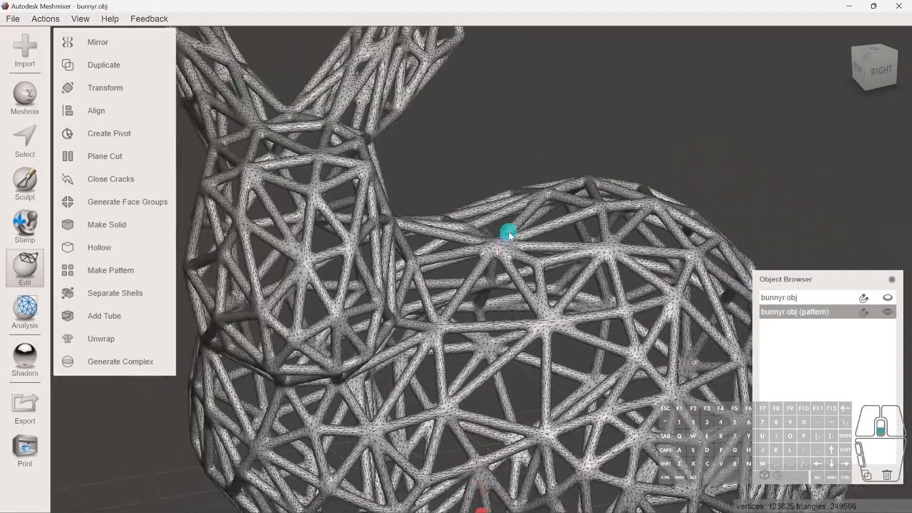
pyautogui.scroll(-4, 504, 251)
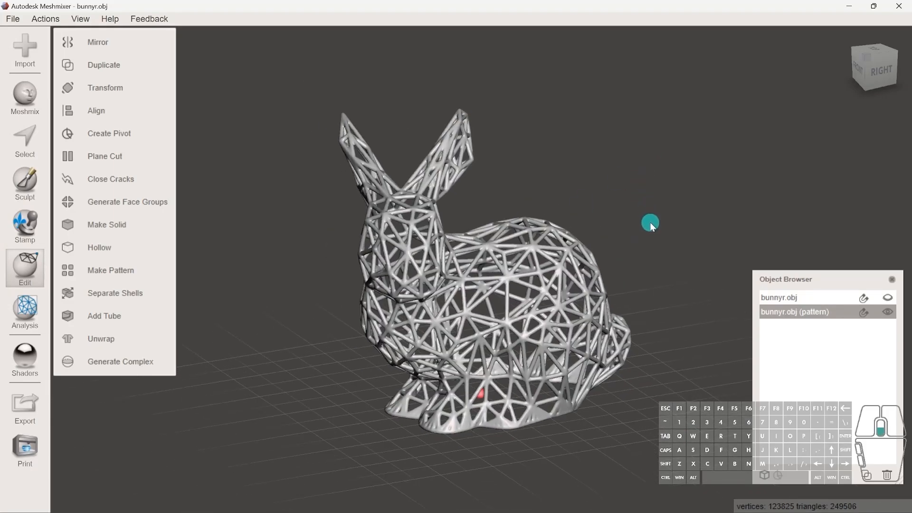
pyautogui.keyDown('shift'); pyautogui.moveTo(650, 226); pyautogui.dragTo(502, 103, button='middle'); pyautogui.keyUp('shift')
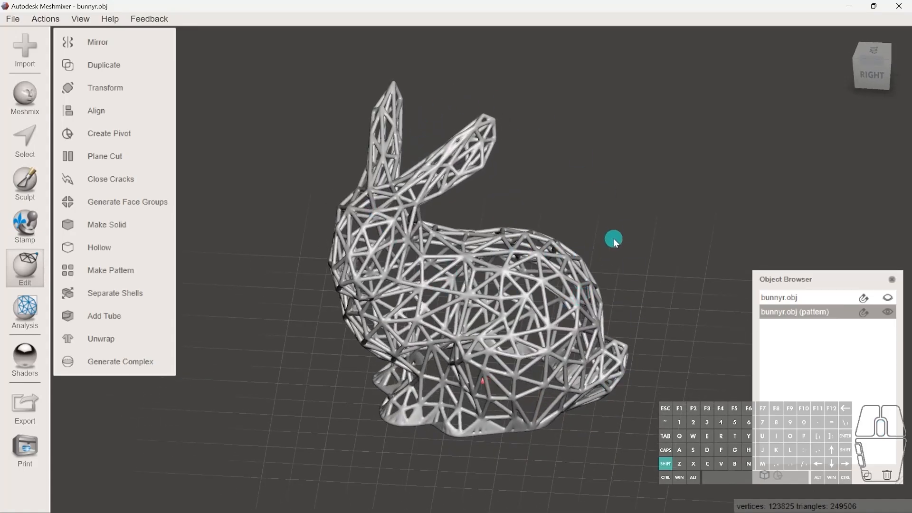
pyautogui.keyDown('shift'); pyautogui.moveTo(614, 238); pyautogui.dragTo(586, 206, button='middle'); pyautogui.keyUp('shift')
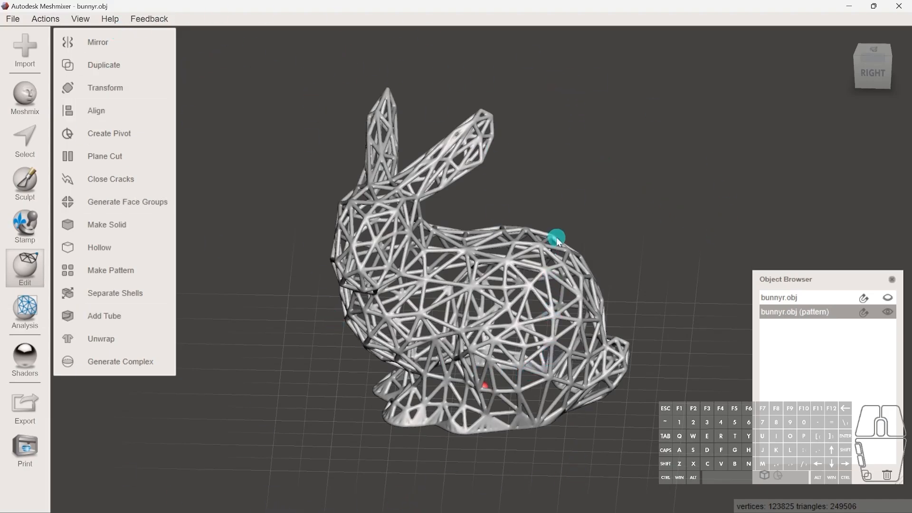
# Step: Delete the patterned bunny and the hidden original bunnyr.obj from the scene
pyautogui.click(887, 476)
pyautogui.click(794, 298)
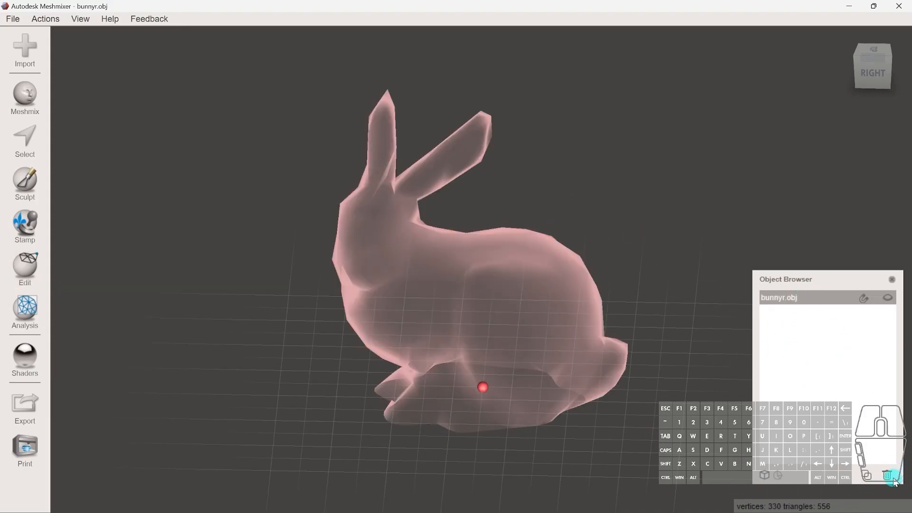
pyautogui.click(891, 477)
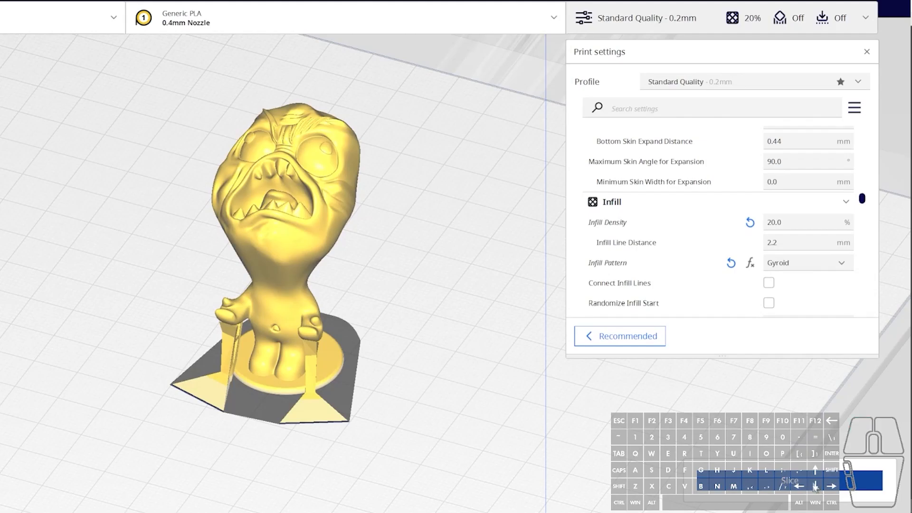
# Step: Switch to Cura, slice the Rage figure with its supports and look through its layers in the preview
pyautogui.click(815, 485)
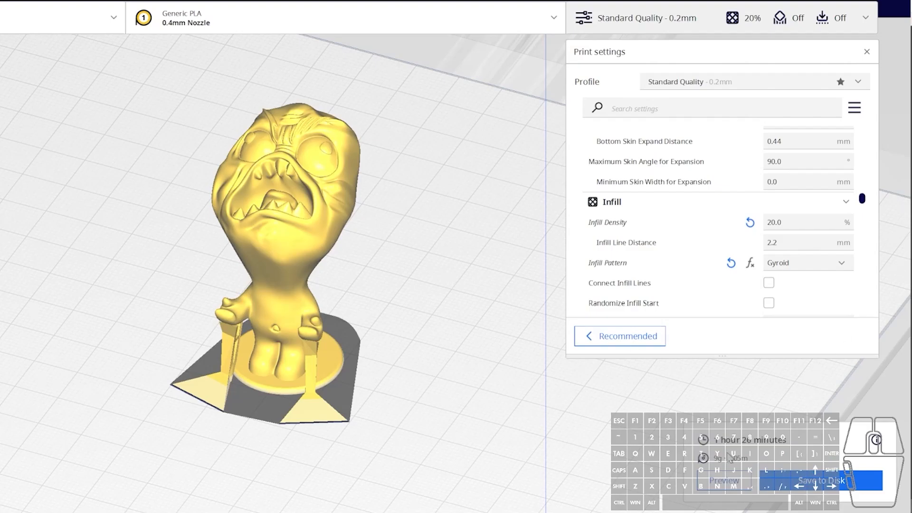
pyautogui.click(725, 483)
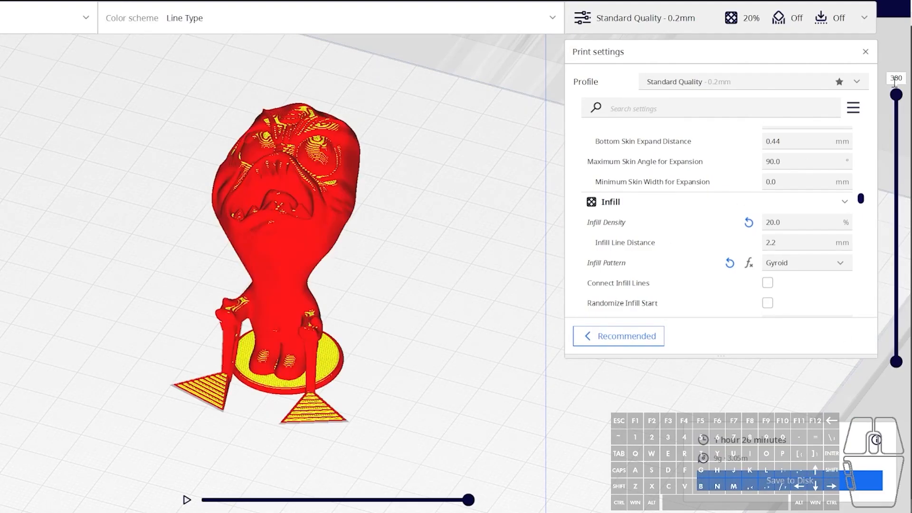
pyautogui.moveTo(896, 94); pyautogui.dragTo(898, 133)
pyautogui.moveTo(893, 155); pyautogui.dragTo(893, 93)
# Step: Save the Rage figure to disk and reload the modified Rage.stl file
pyautogui.click(765, 481)
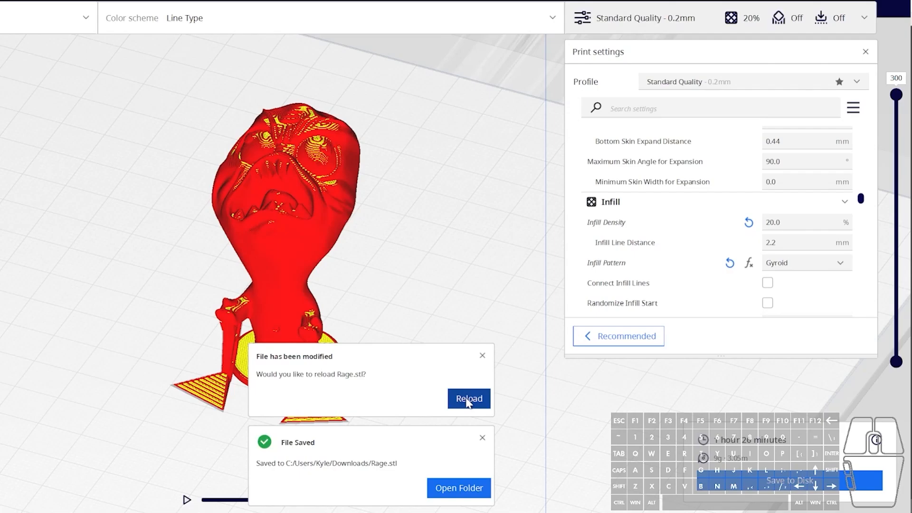
pyautogui.click(467, 400)
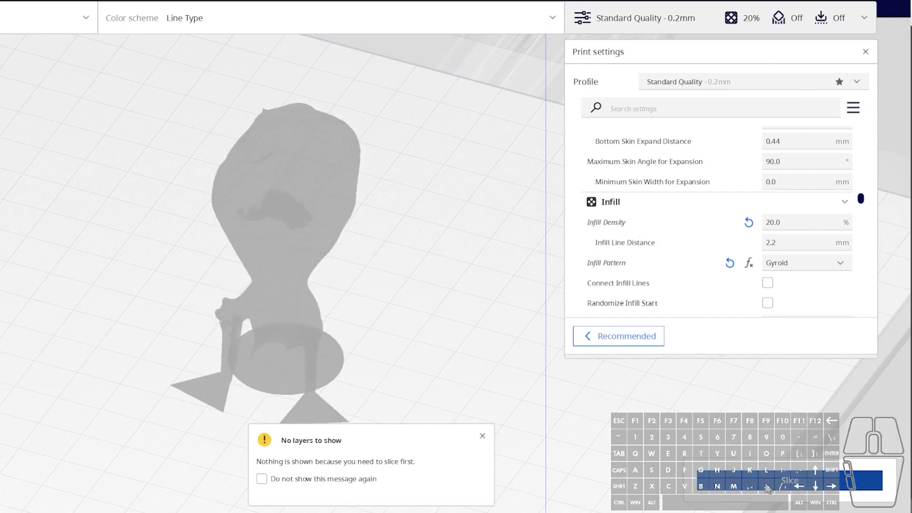
# Step: Set the infill density to 0%, slice the Rage figure again and check its layers
pyautogui.doubleClick(797, 223)
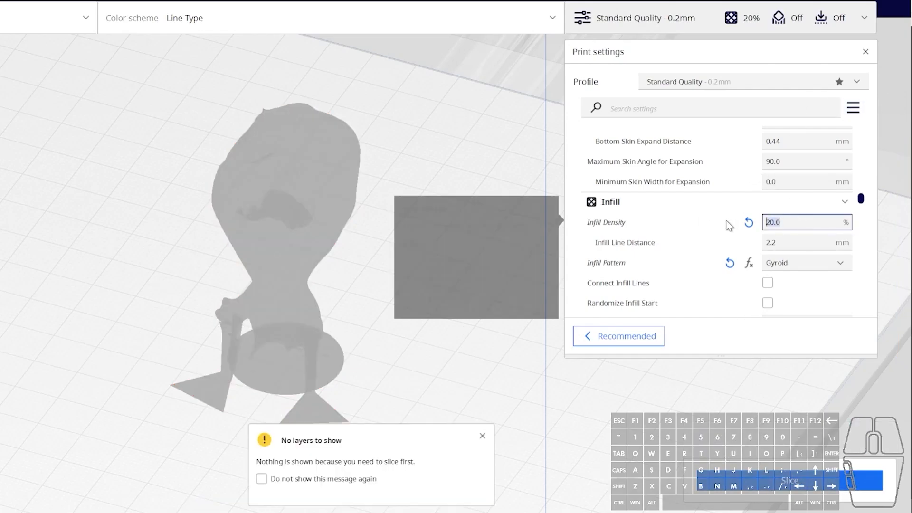
pyautogui.write('0')
pyautogui.click(790, 483)
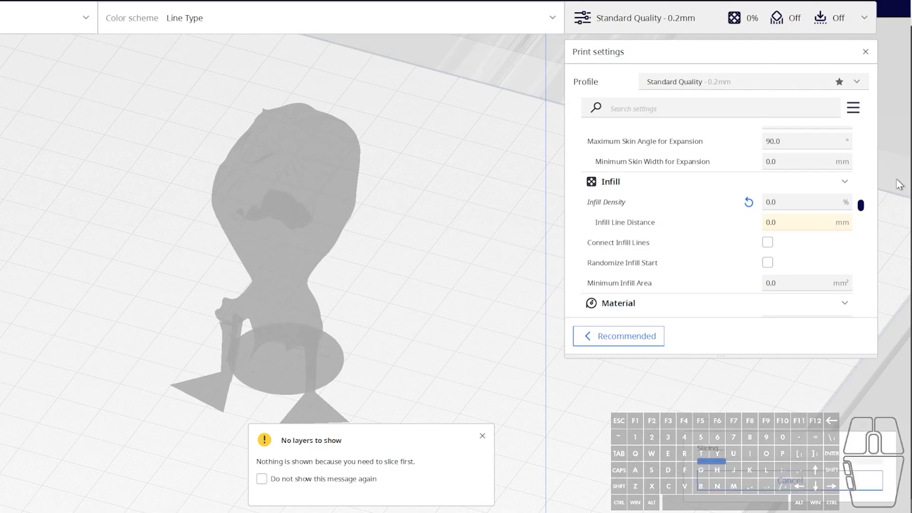
pyautogui.click(482, 437)
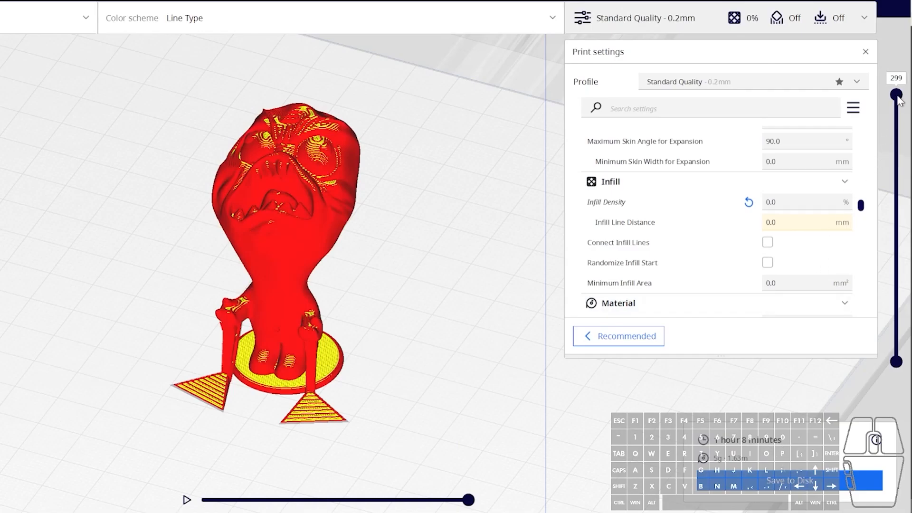
pyautogui.moveTo(897, 95)
pyautogui.mouseDown()
pyautogui.moveTo(905, 254)
pyautogui.moveTo(905, 94)
pyautogui.mouseUp()
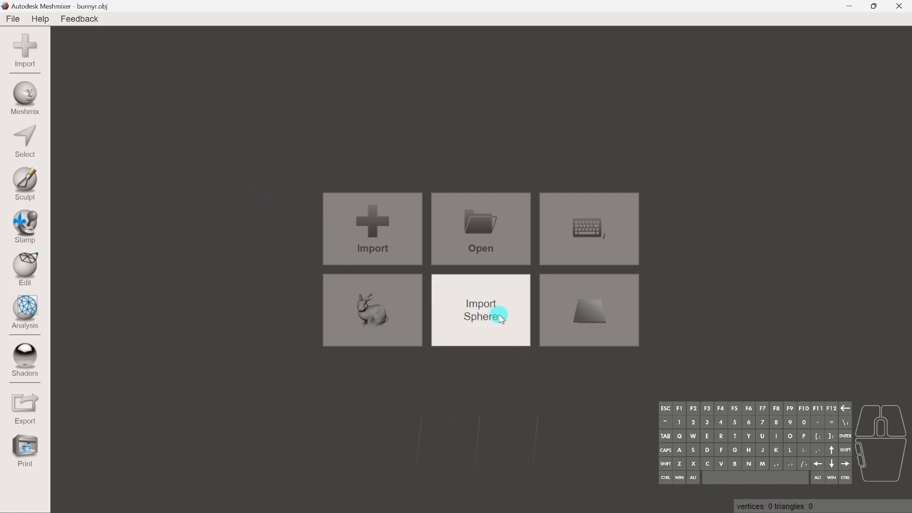
# Step: Switch back to Meshmixer, import the sample sphere and check it for mesh defects with the Inspector
pyautogui.click(465, 303)
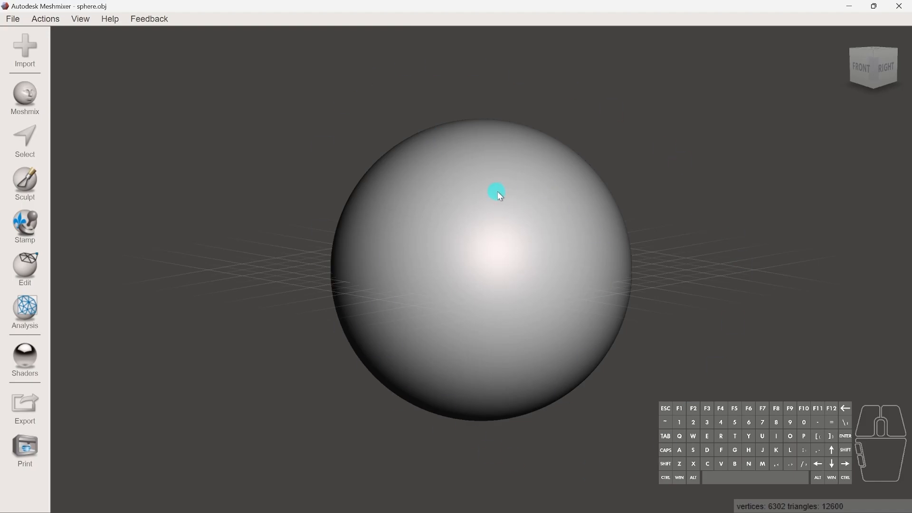
pyautogui.click(26, 308)
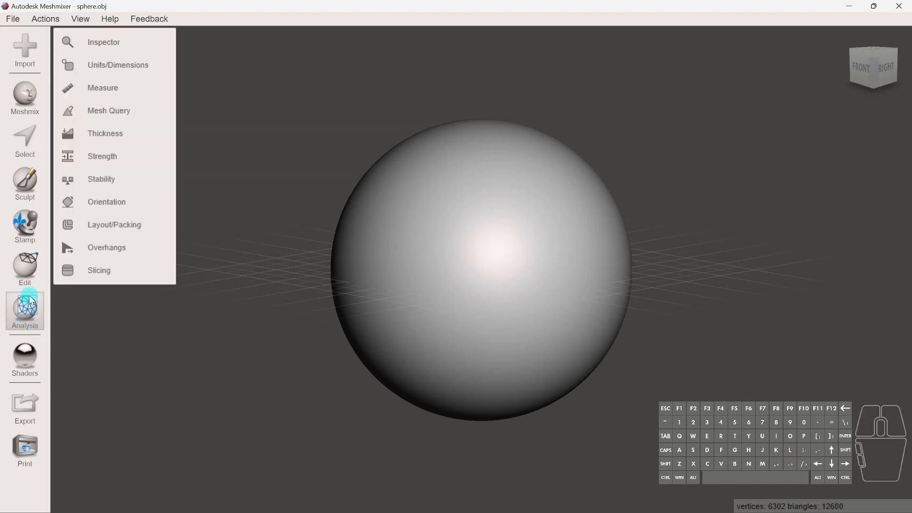
pyautogui.click(83, 51)
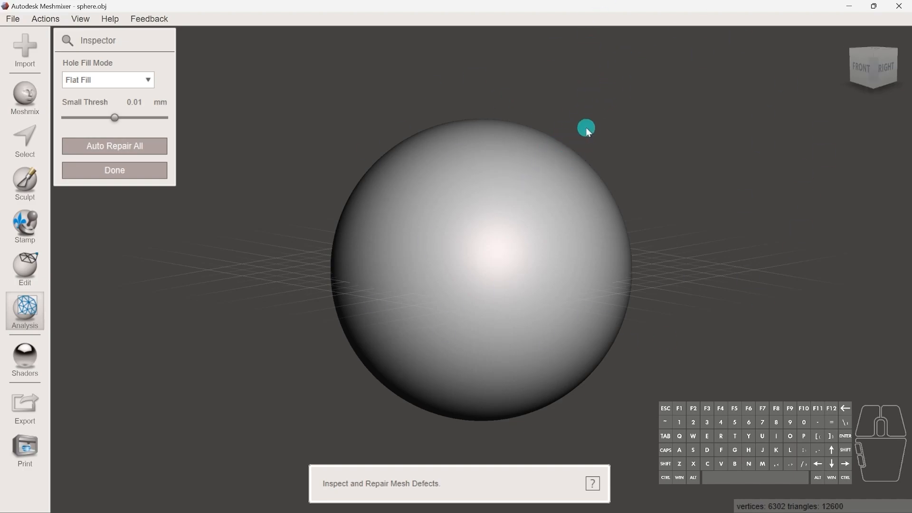
# Step: Close the Inspector and hollow the sphere with an offset distance of 1.2 mm
pyautogui.click(118, 172)
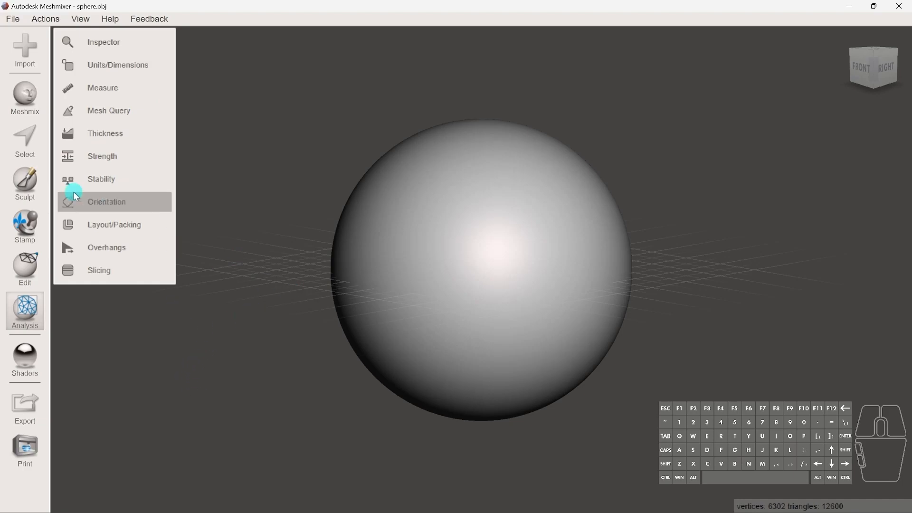
pyautogui.click(17, 277)
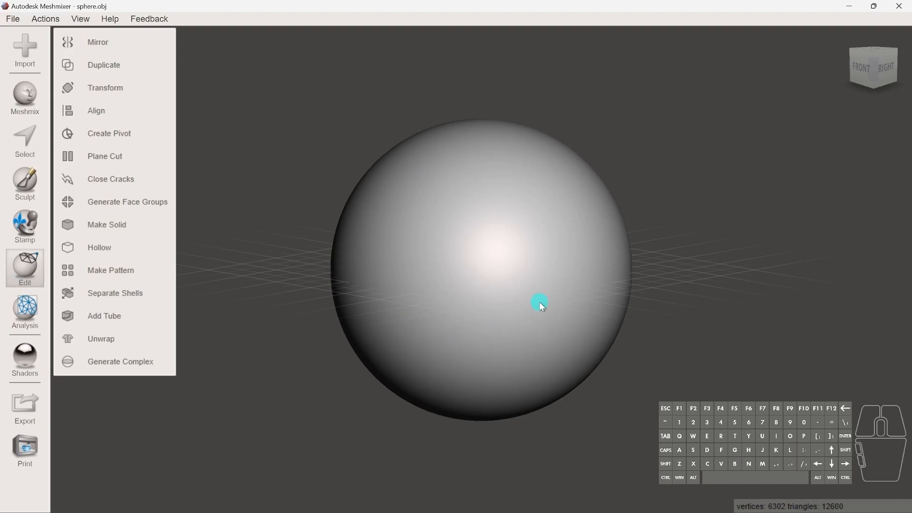
pyautogui.click(116, 256)
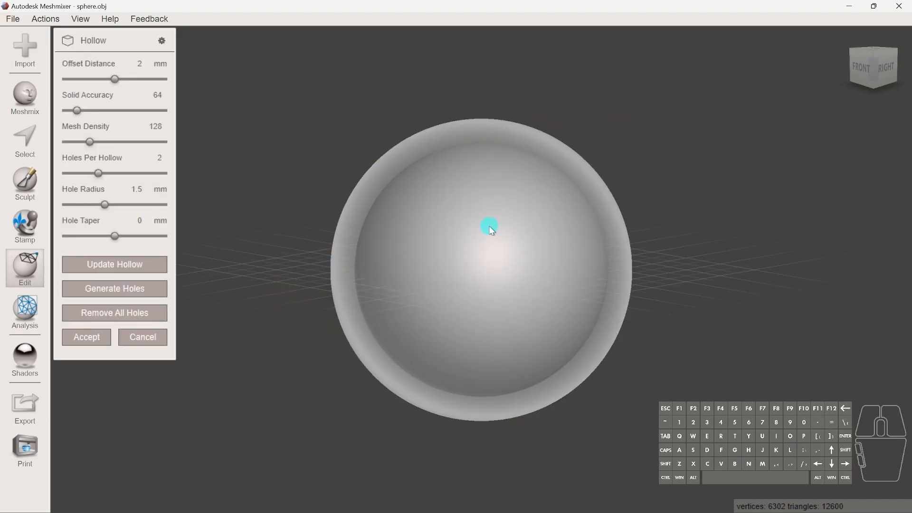
pyautogui.click(139, 62)
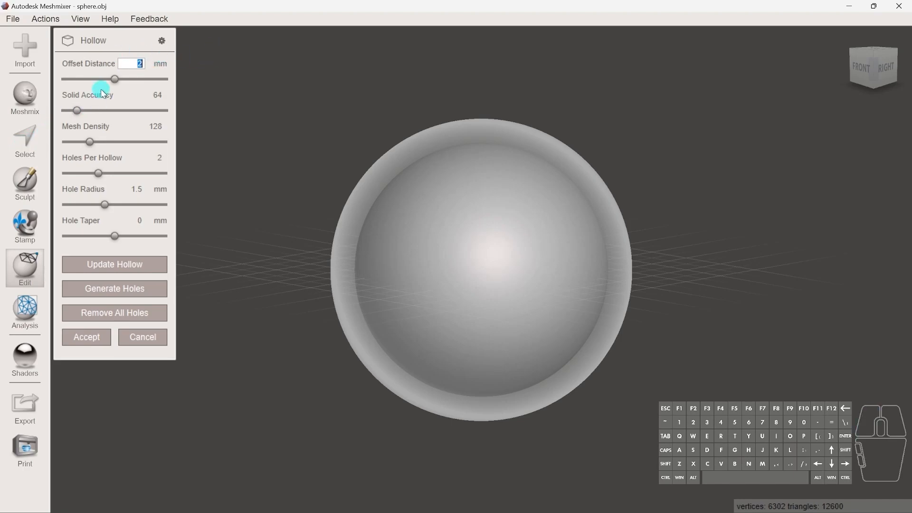
pyautogui.moveTo(115, 79); pyautogui.dragTo(88, 79)
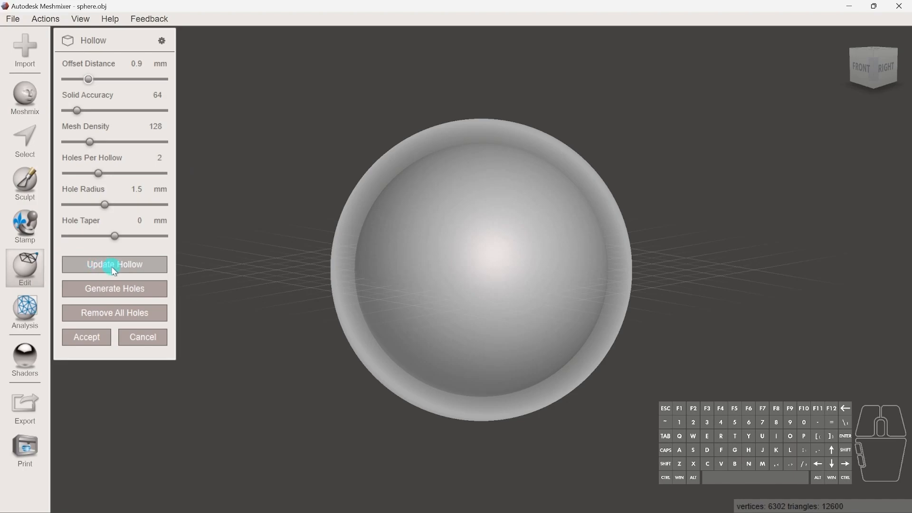
pyautogui.click(139, 64)
pyautogui.click(139, 65)
pyautogui.click(141, 63)
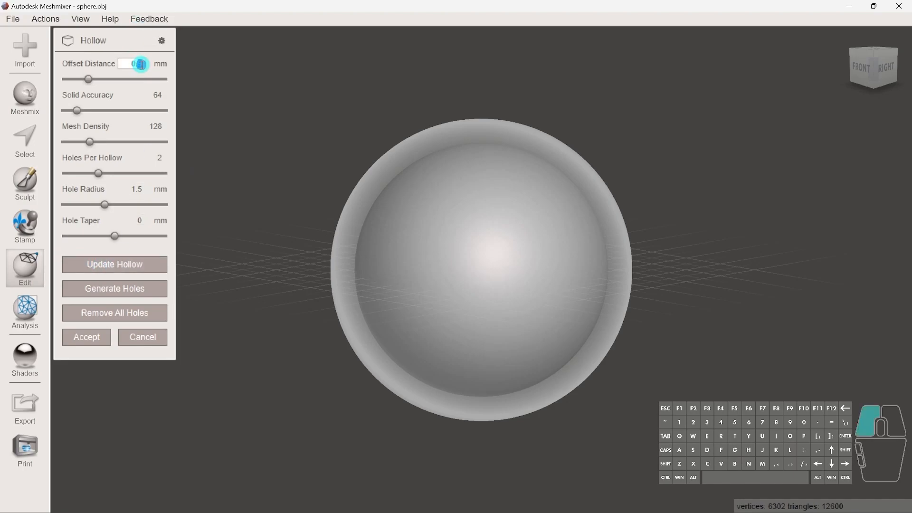
pyautogui.moveTo(143, 62); pyautogui.dragTo(121, 67)
pyautogui.write('1.2')
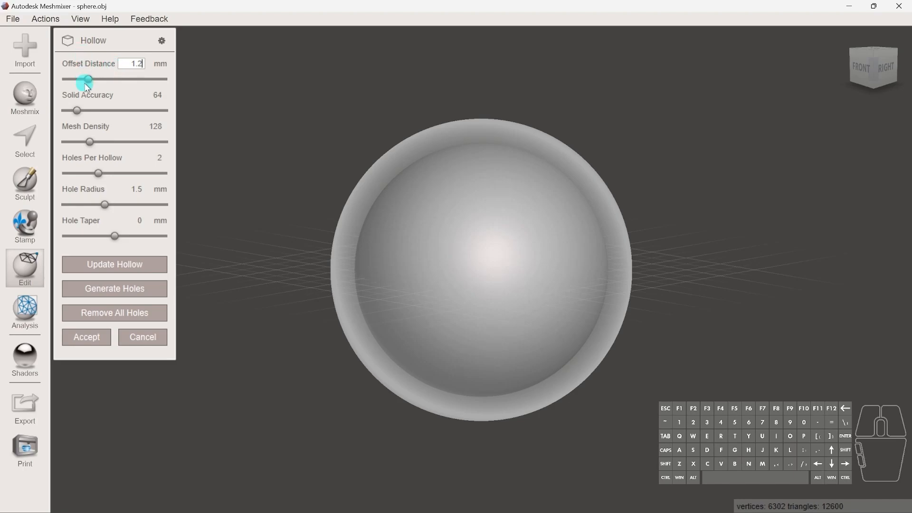
pyautogui.click(128, 272)
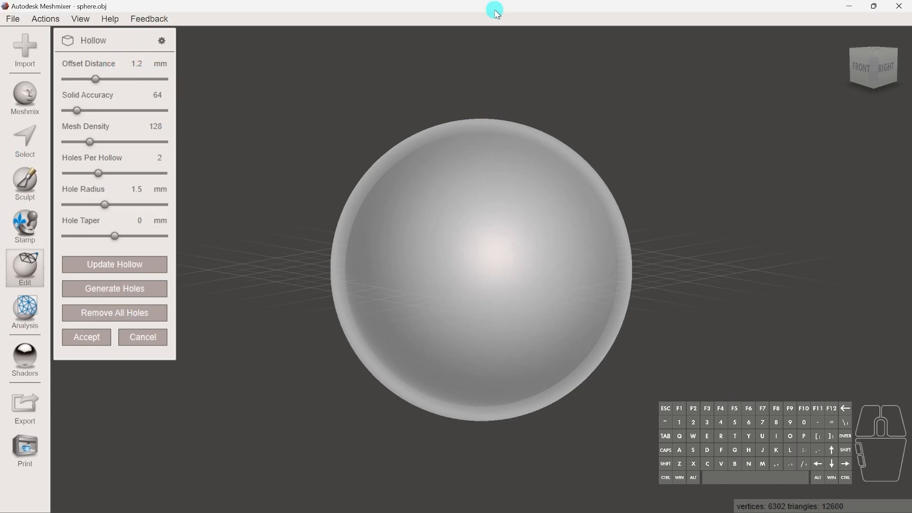
pyautogui.click(99, 343)
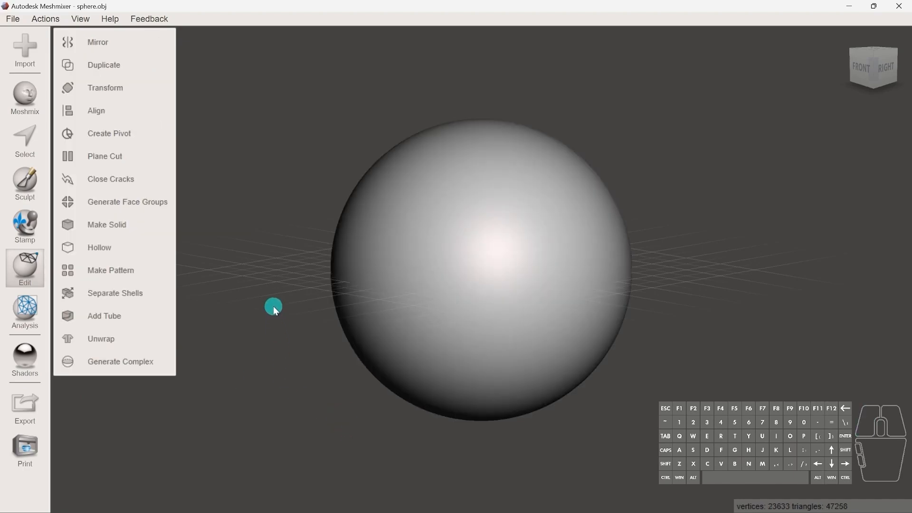
# Step: Show the Object Browser and look inside the hollow sphere with a transparent shader, restoring the default grey shader
pyautogui.hotkey('ctrl', 'shift', 'o')
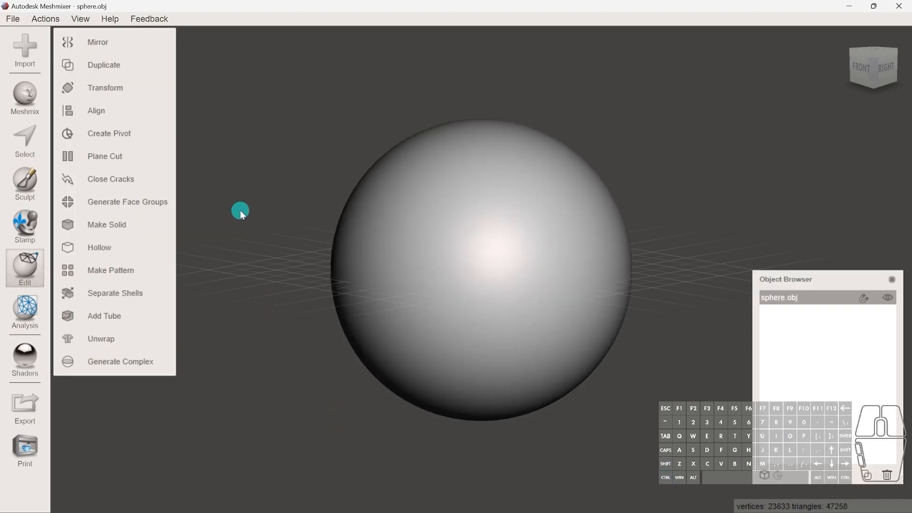
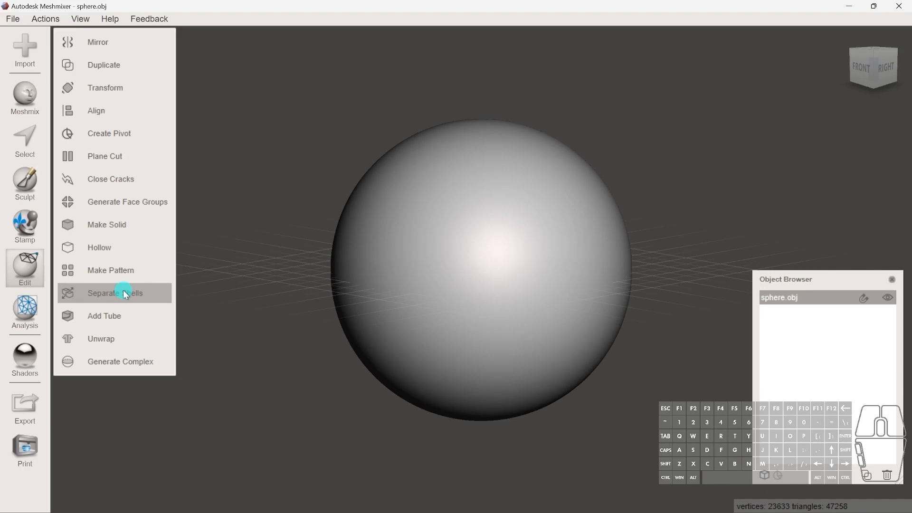
pyautogui.click(30, 355)
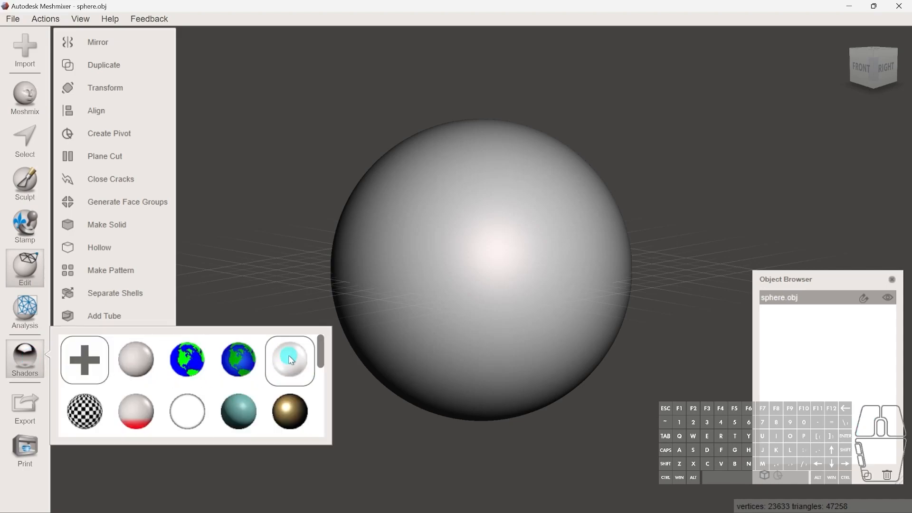
pyautogui.moveTo(289, 355); pyautogui.dragTo(522, 258)
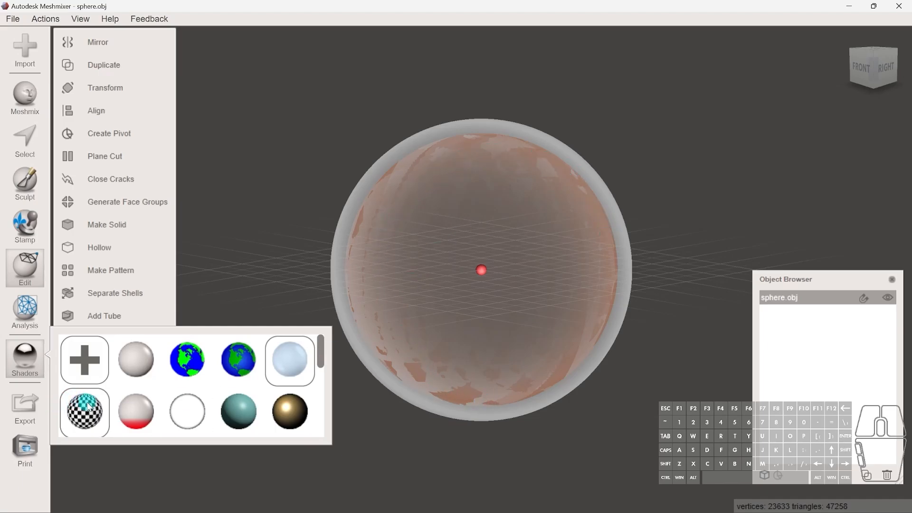
pyautogui.moveTo(136, 360); pyautogui.dragTo(422, 289)
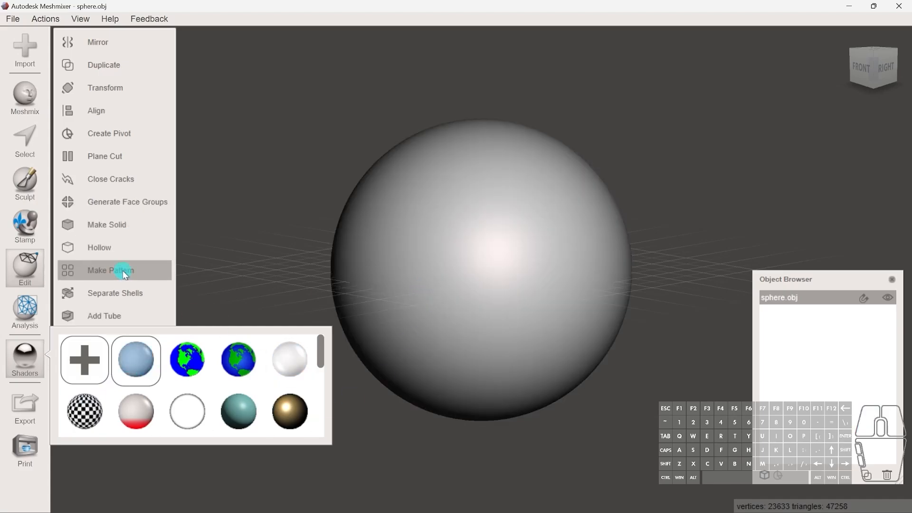
# Step: Separate the hollow sphere into its shells and hide shell 1 to view shell 2 alone
pyautogui.click(130, 298)
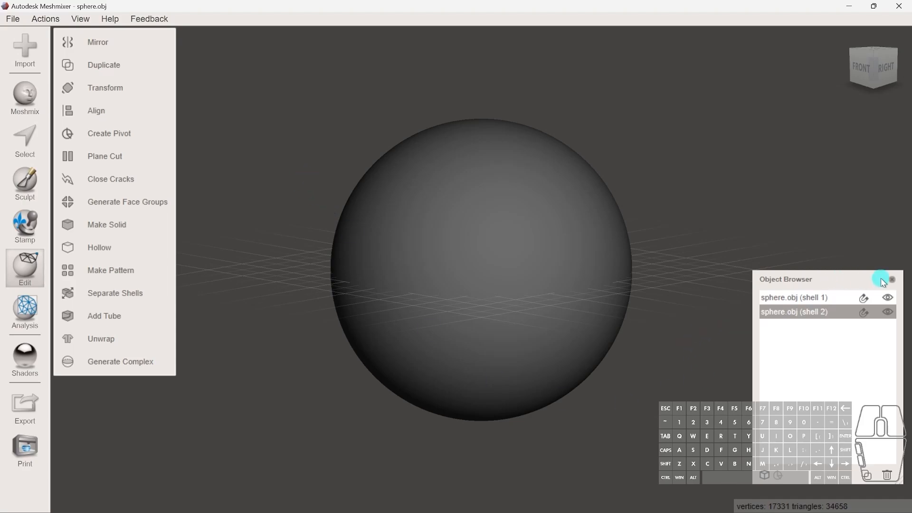
pyautogui.click(818, 299)
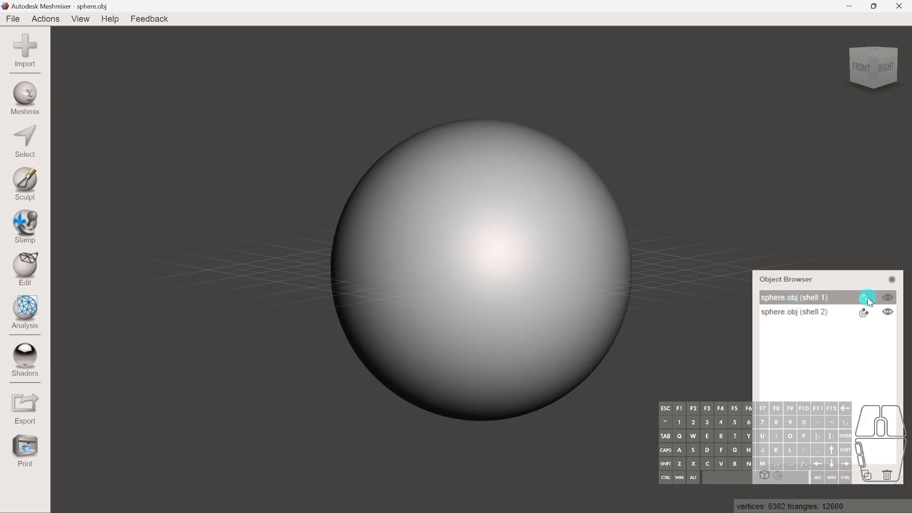
pyautogui.click(888, 298)
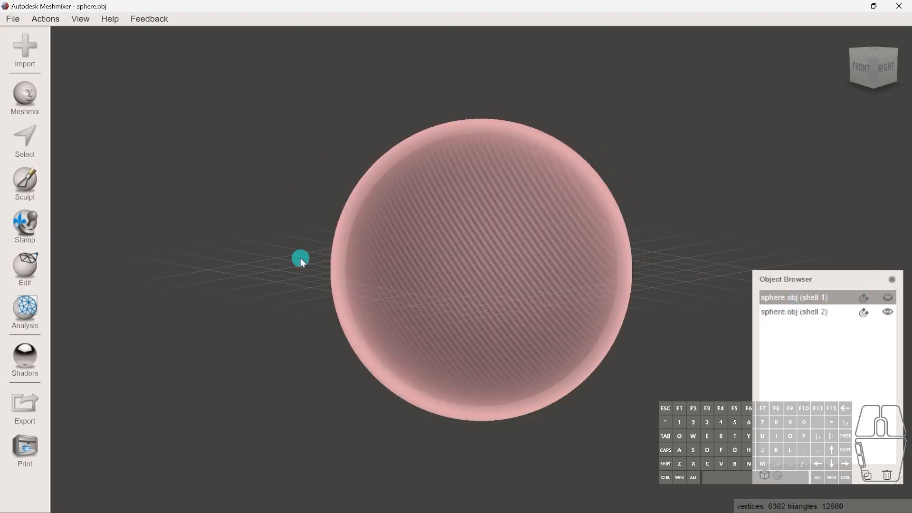
pyautogui.click(835, 314)
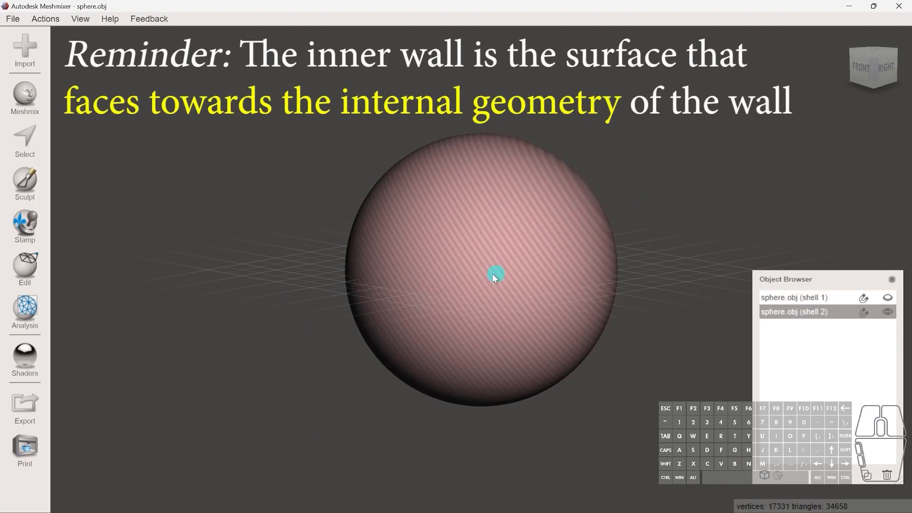
# Step: Rename sphere.obj (shell 1) as Outer wall
pyautogui.click(843, 298)
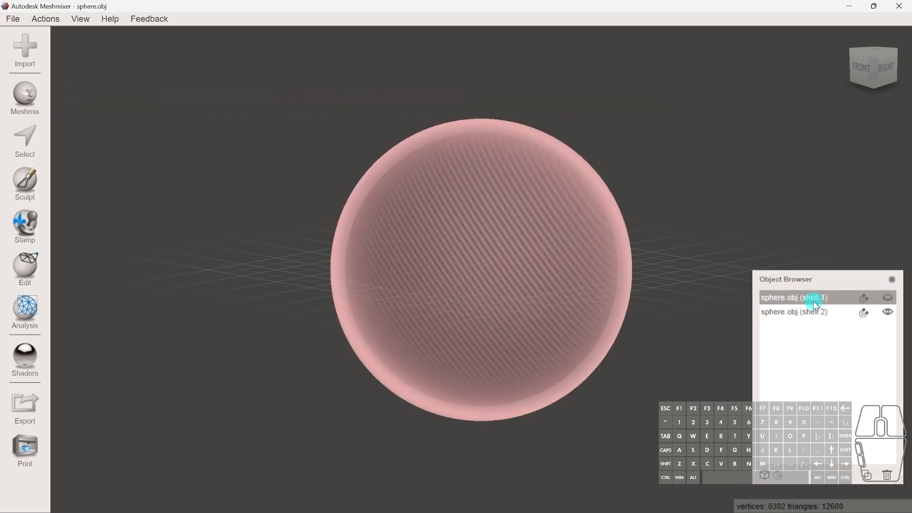
pyautogui.doubleClick(812, 298)
pyautogui.moveTo(831, 297); pyautogui.dragTo(767, 298)
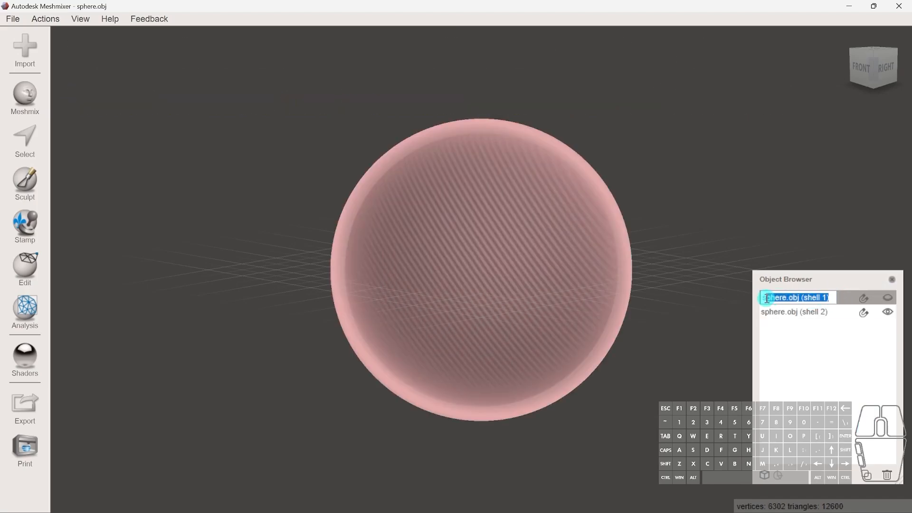
pyautogui.press('BackSpace')
pyautogui.write('Outer wall')
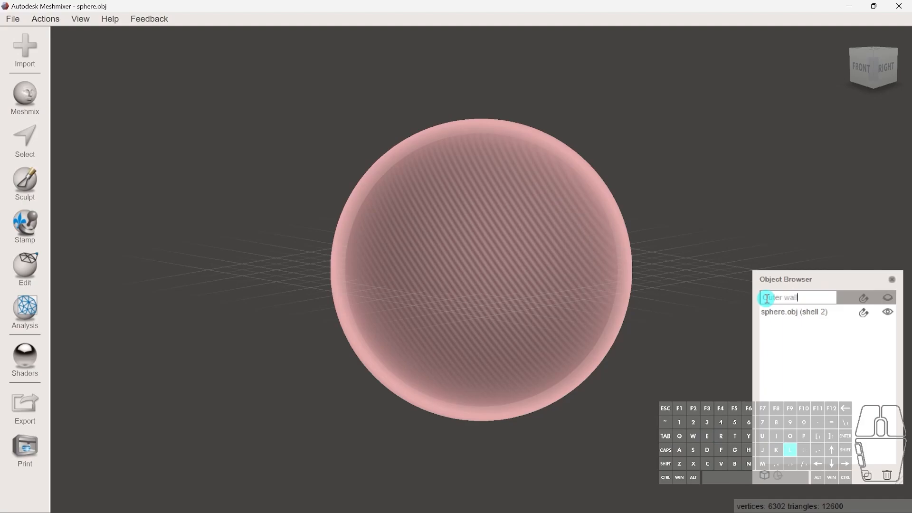
pyautogui.press('Return')
# Step: Rename sphere.obj (shell 2) as Inner wall
pyautogui.doubleClick(806, 309)
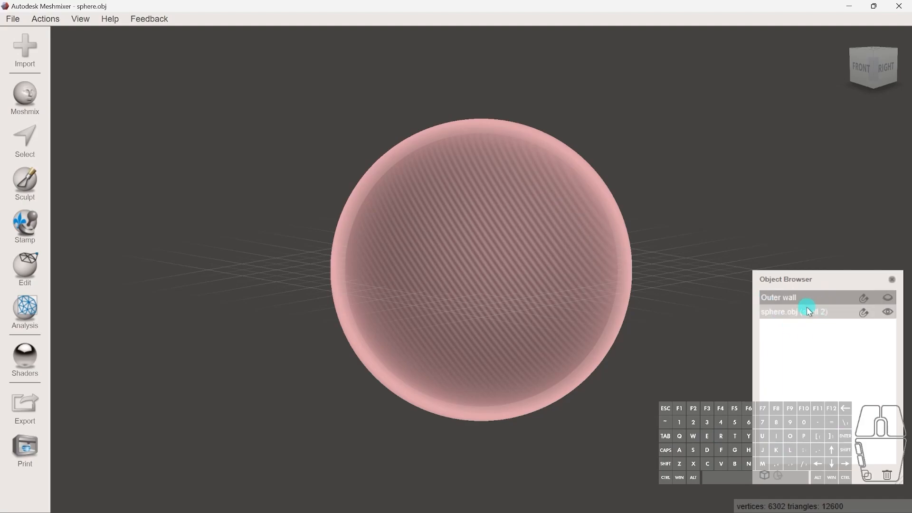
pyautogui.moveTo(828, 312); pyautogui.dragTo(752, 322)
pyautogui.write('Inner wall')
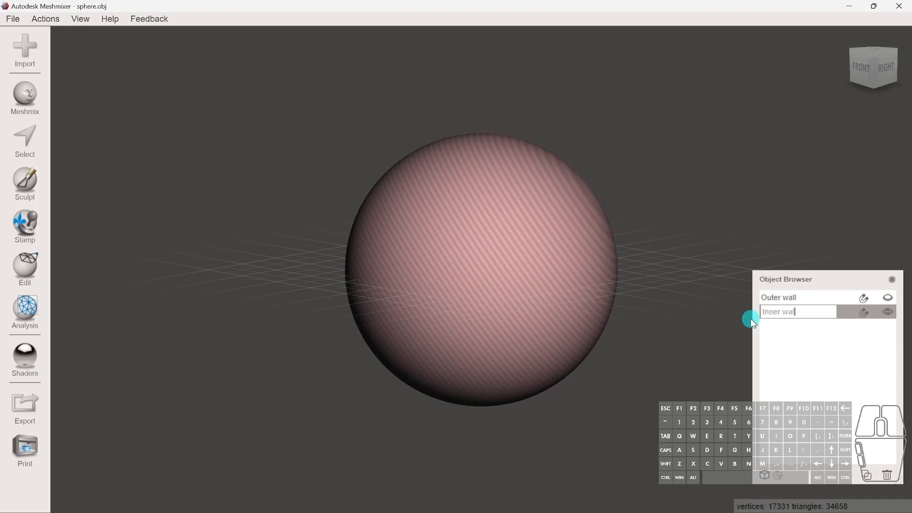
pyautogui.press('Return')
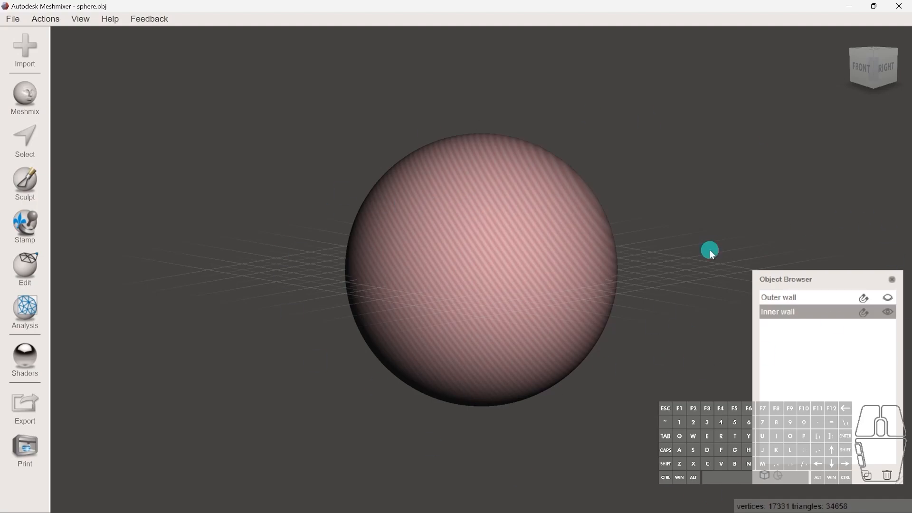
# Step: Flip the normals of the entire Inner wall and briefly show the Outer wall to compare, leaving it hidden
pyautogui.click(887, 298)
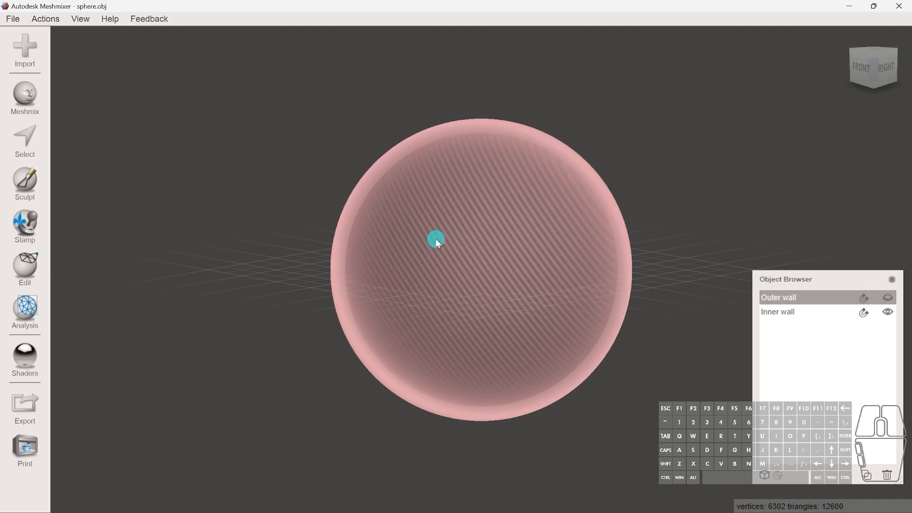
pyautogui.click(758, 309)
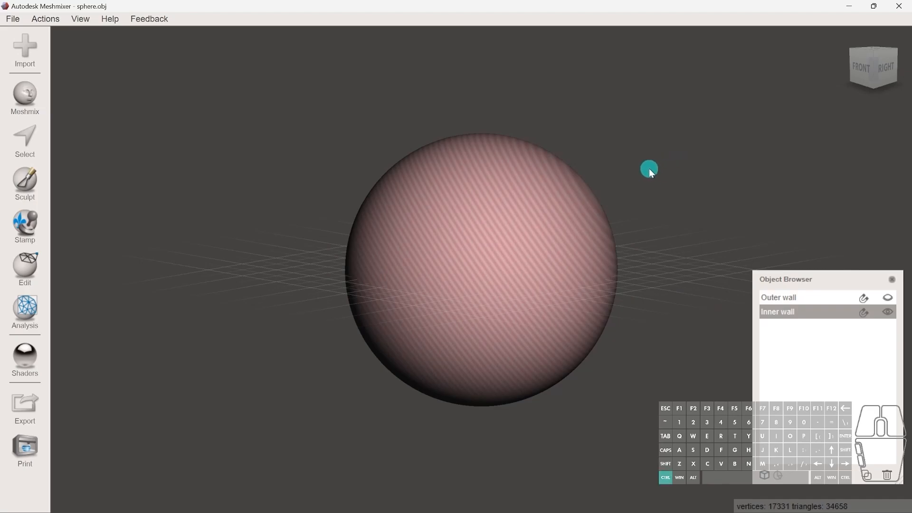
pyautogui.hotkey('ctrl', 'a')
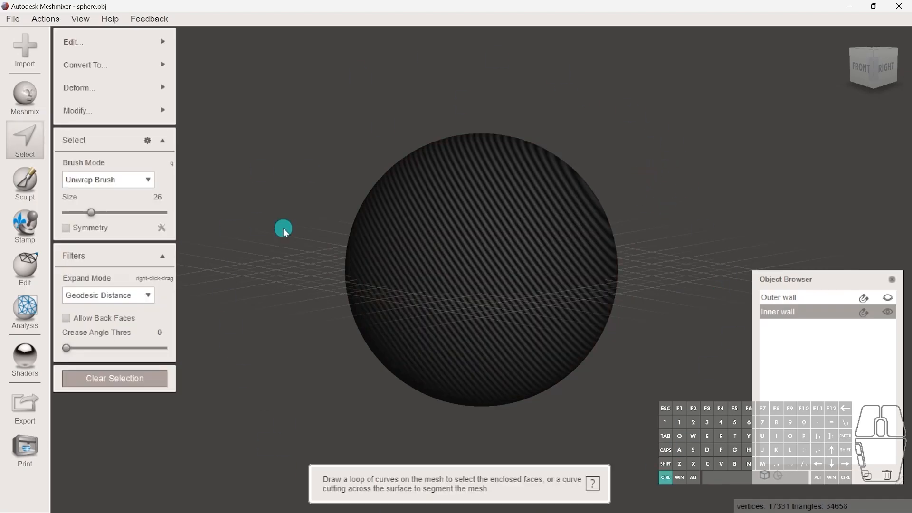
pyautogui.moveTo(136, 34)
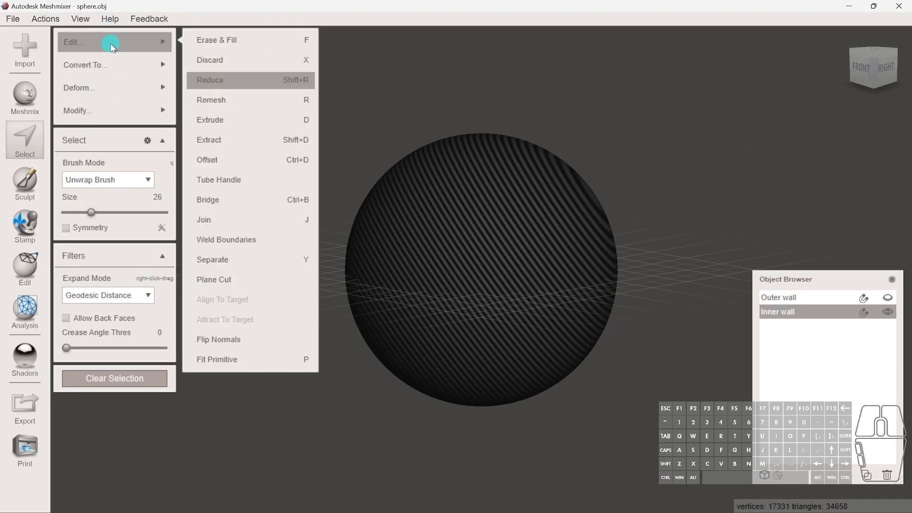
pyautogui.click(266, 340)
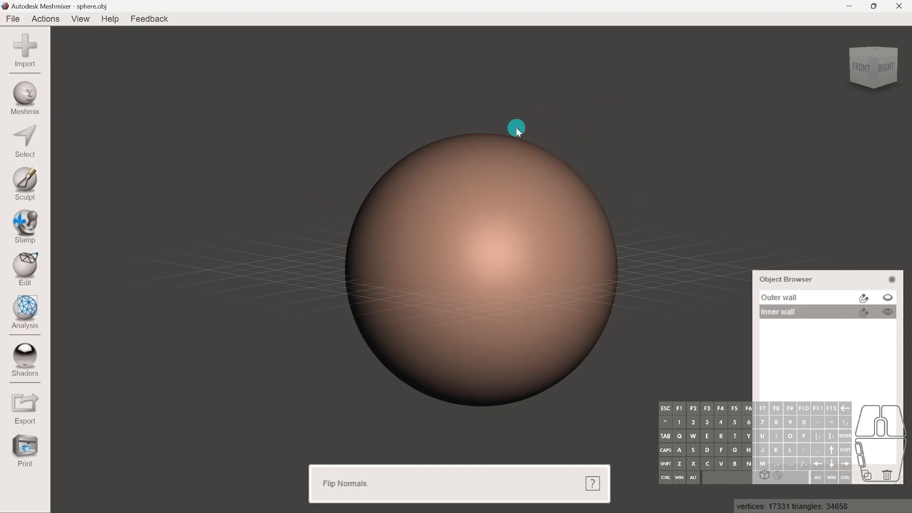
pyautogui.click(888, 298)
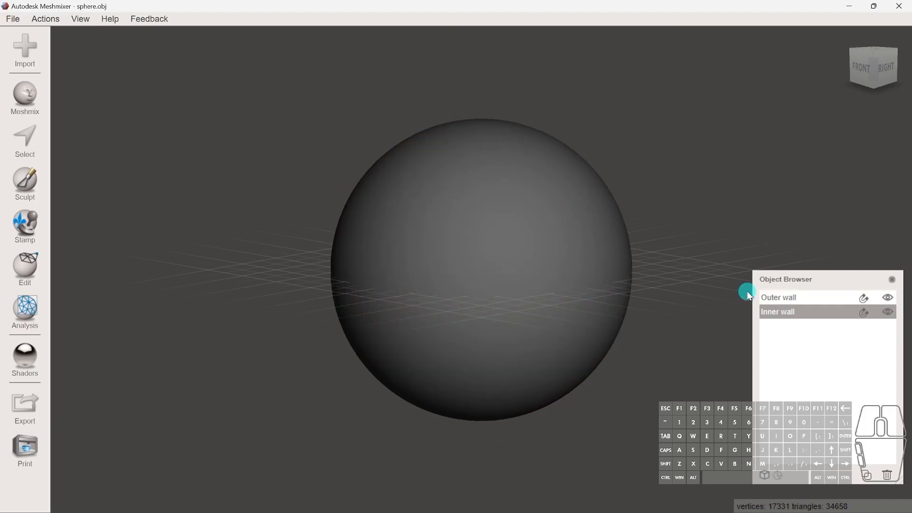
pyautogui.click(888, 298)
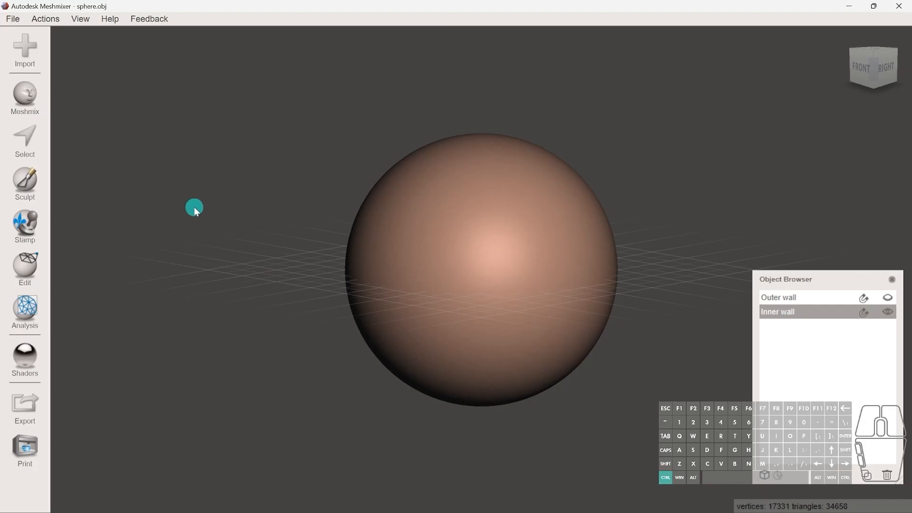
# Step: Start Make Pattern on the Inner wall and set the pattern type to Lattice
pyautogui.hotkey('ctrl', 'a')
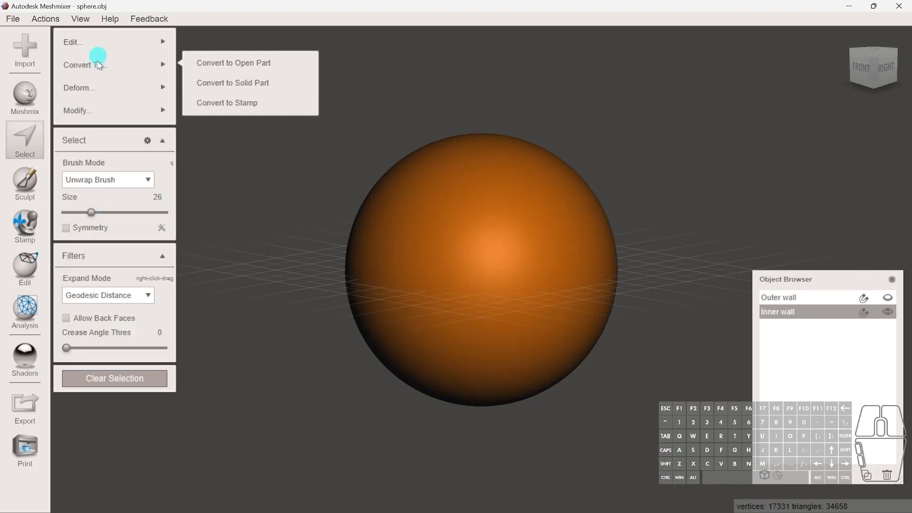
pyautogui.moveTo(114, 42)
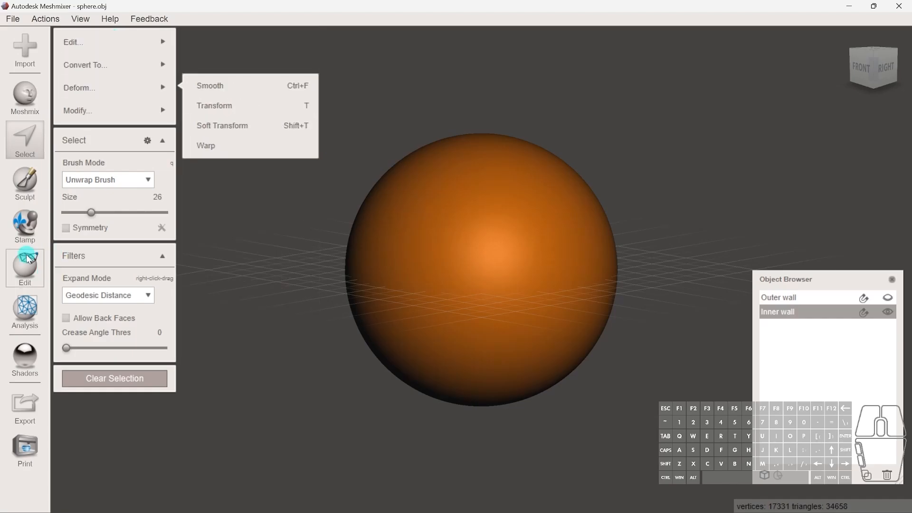
pyautogui.click(28, 267)
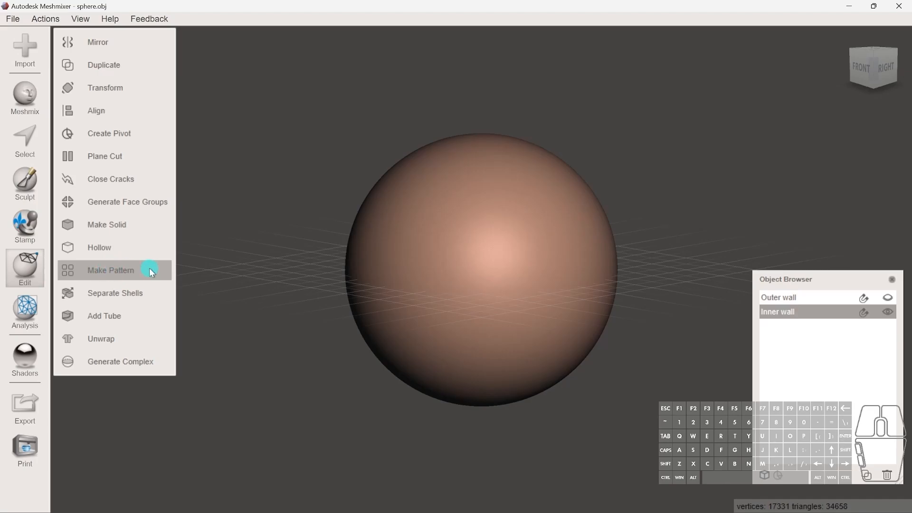
pyautogui.click(128, 271)
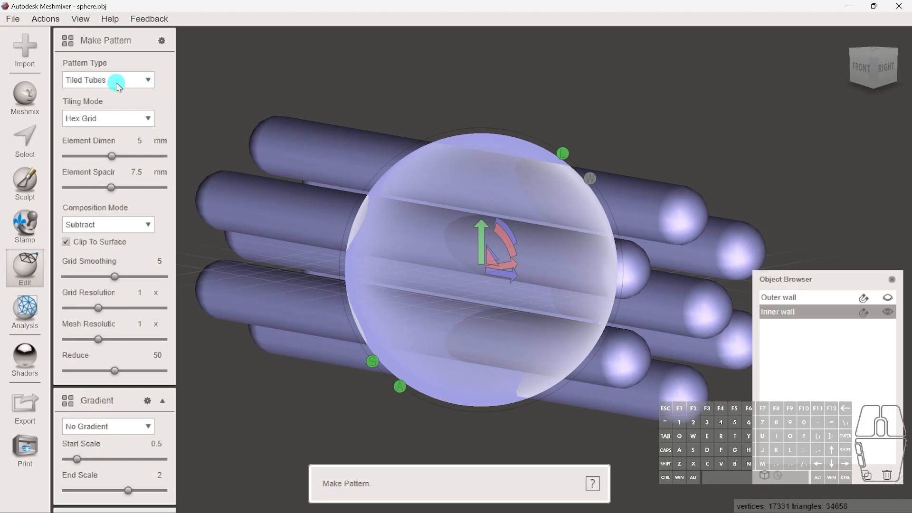
pyautogui.click(143, 82)
pyautogui.click(145, 82)
pyautogui.click(150, 84)
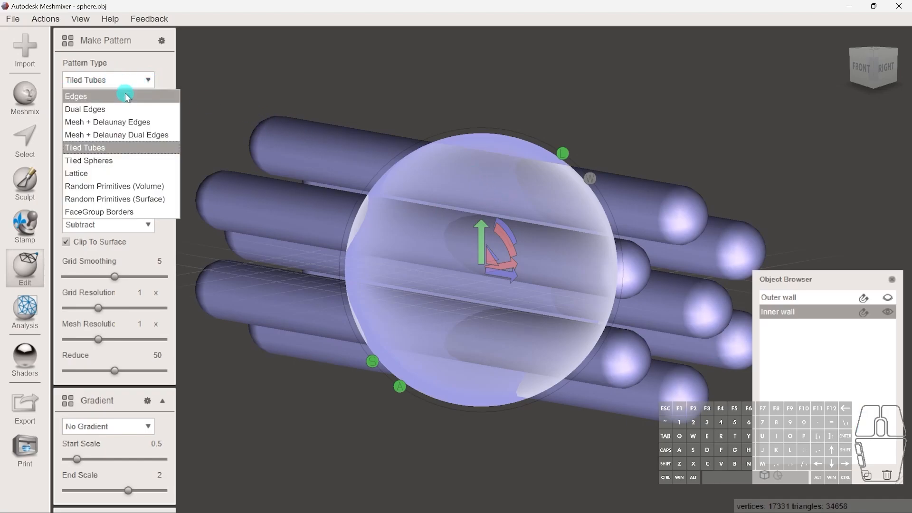
pyautogui.click(78, 174)
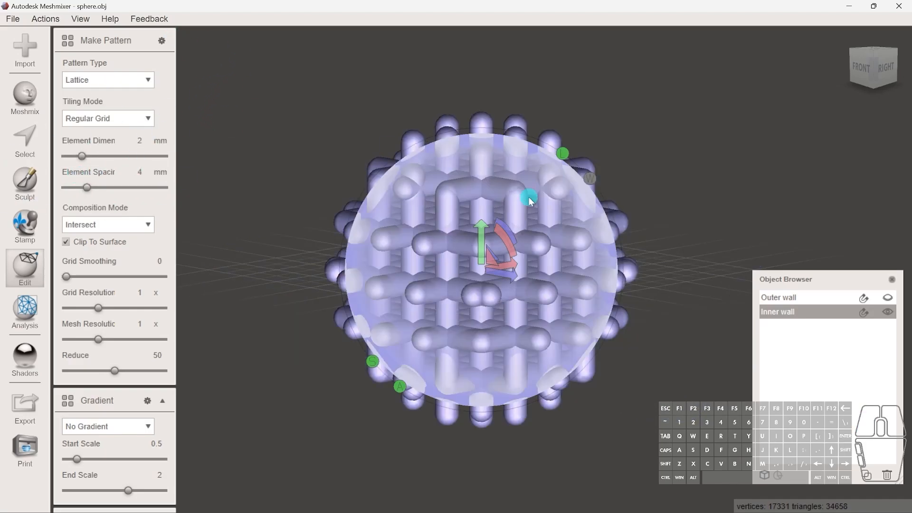
# Step: Try Hex Grid tiling for the lattice, return it to Regular Grid, and set the element dimension to 0.6 mm
pyautogui.click(133, 118)
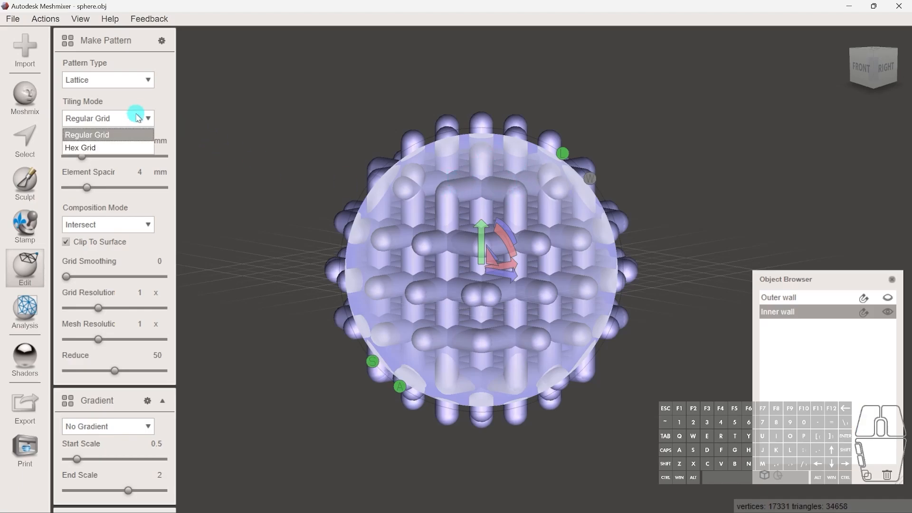
pyautogui.click(114, 150)
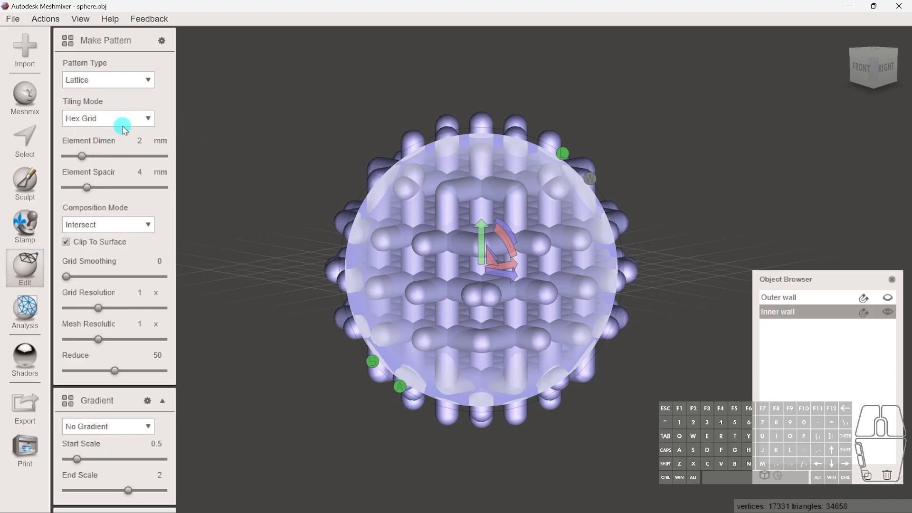
pyautogui.click(122, 119)
pyautogui.click(113, 133)
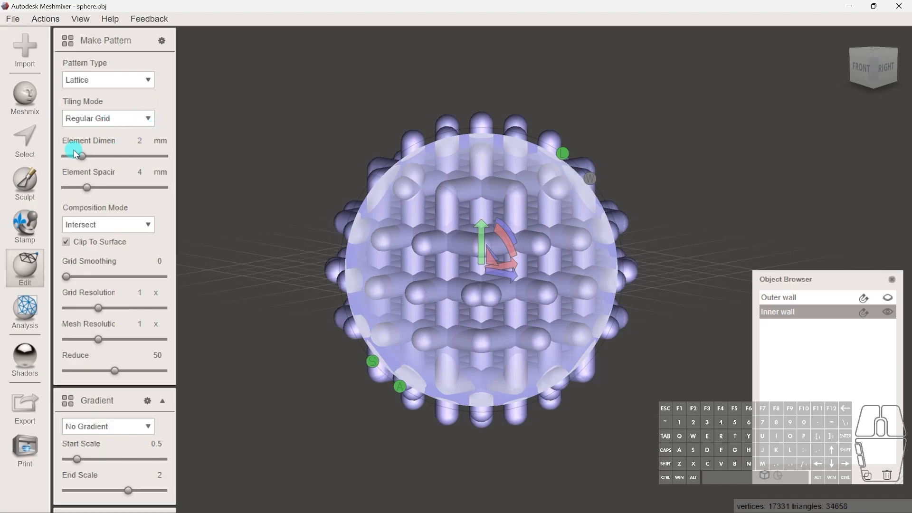
pyautogui.moveTo(83, 159)
pyautogui.mouseDown()
pyautogui.moveTo(67, 158)
pyautogui.moveTo(74, 159)
pyautogui.mouseUp()
pyautogui.click(131, 138)
pyautogui.doubleClick(132, 138)
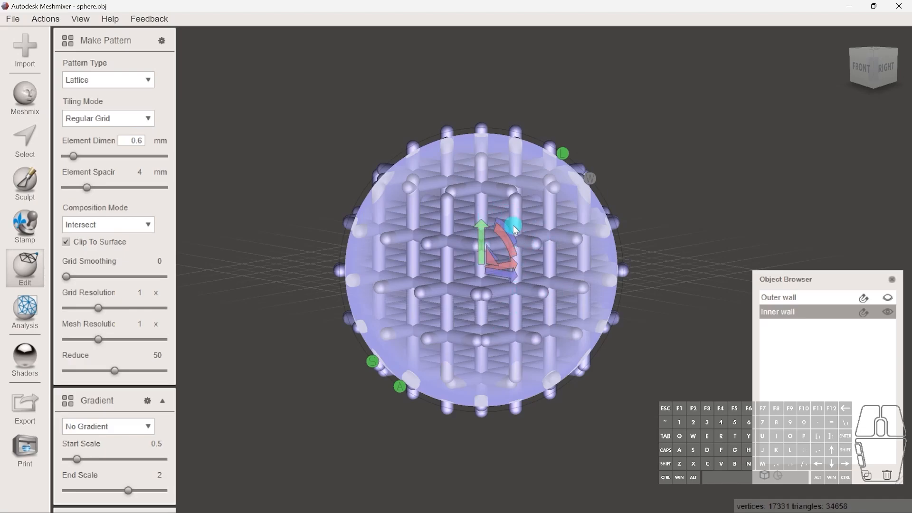
# Step: Rotate the lattice diagonally about one axis, switch the rotation frame to world, and tilt it about a second axis
pyautogui.keyDown('shift'); pyautogui.moveTo(666, 310); pyautogui.dragTo(578, 330, button='middle'); pyautogui.keyUp('shift')
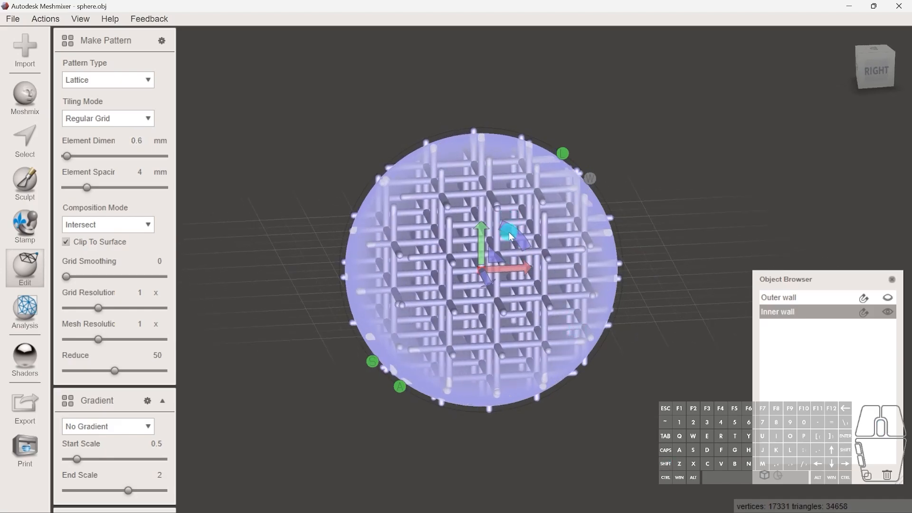
pyautogui.moveTo(510, 232); pyautogui.dragTo(537, 257)
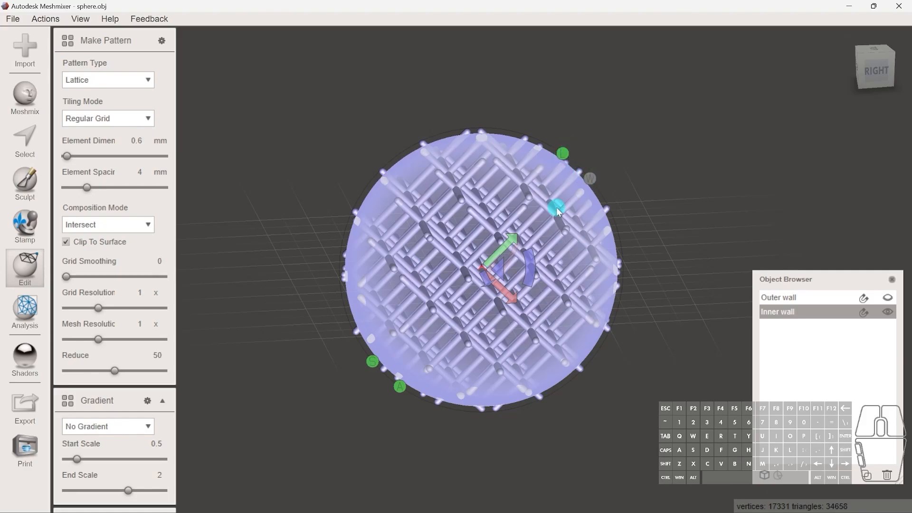
pyautogui.click(590, 177)
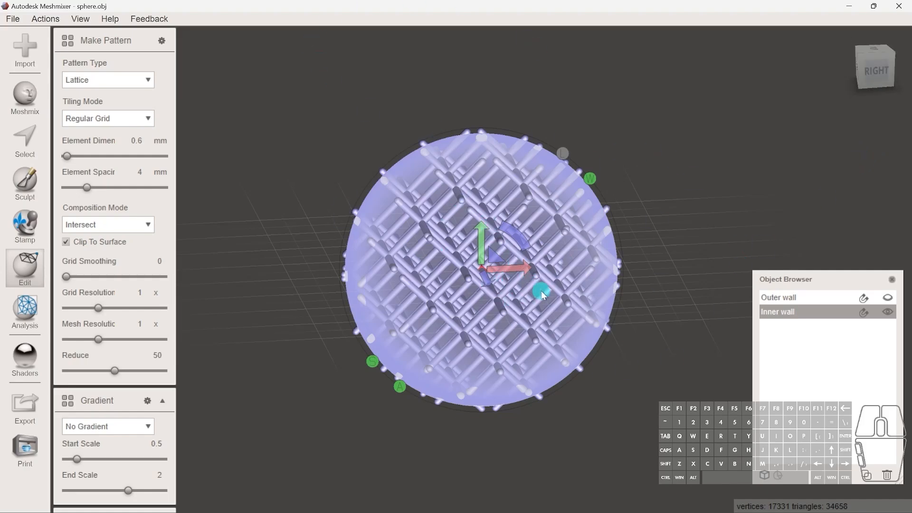
pyautogui.moveTo(452, 330); pyautogui.dragTo(589, 354, button='right')
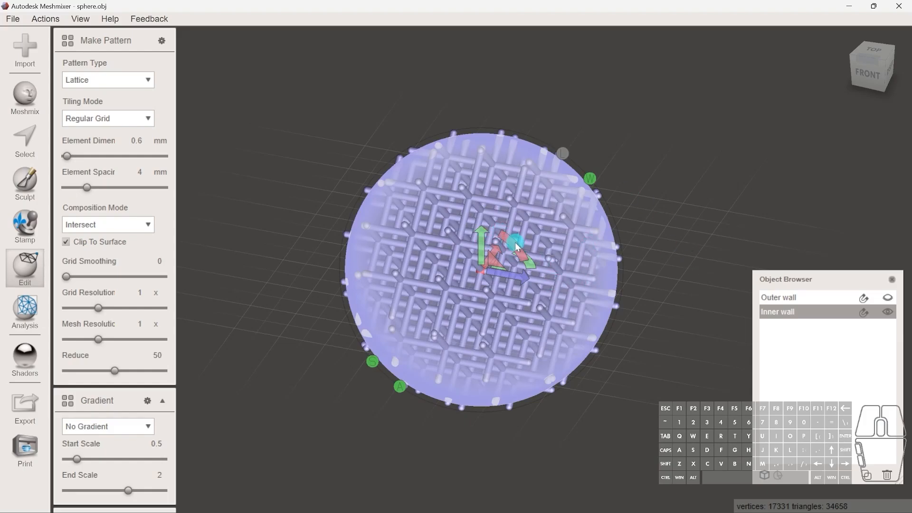
pyautogui.moveTo(511, 245); pyautogui.dragTo(479, 218)
pyautogui.keyDown('shift'); pyautogui.moveTo(632, 309); pyautogui.dragTo(592, 385, button='middle'); pyautogui.keyUp('shift')
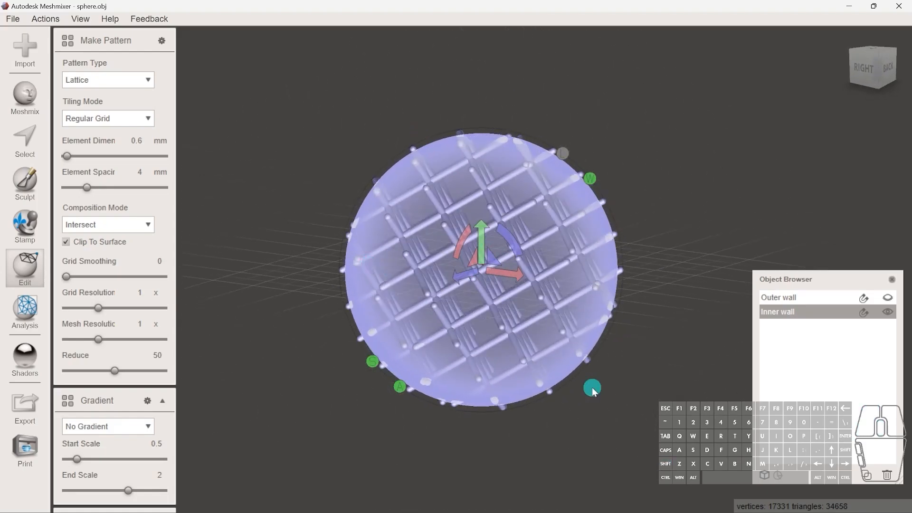
pyautogui.keyDown('shift'); pyautogui.moveTo(654, 288); pyautogui.dragTo(432, 388, button='middle'); pyautogui.keyUp('shift')
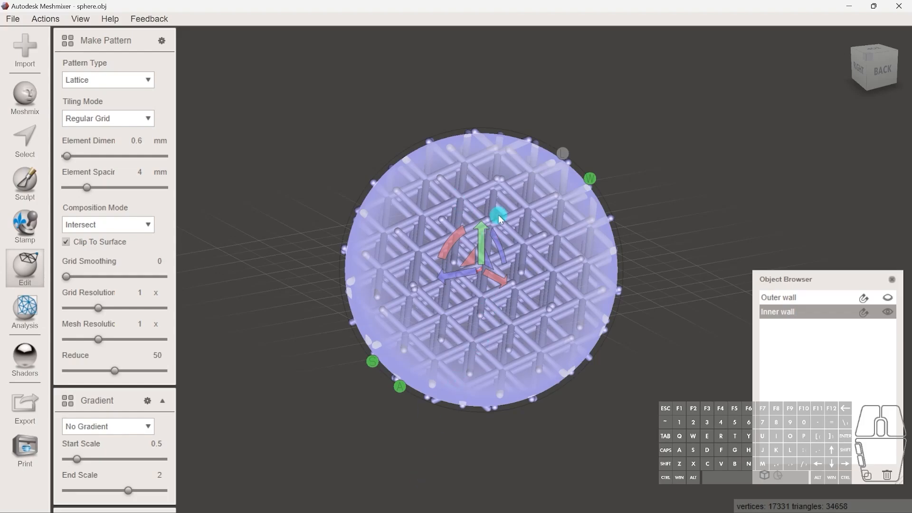
pyautogui.keyDown('shift'); pyautogui.moveTo(524, 354); pyautogui.dragTo(600, 398, button='middle'); pyautogui.keyUp('shift')
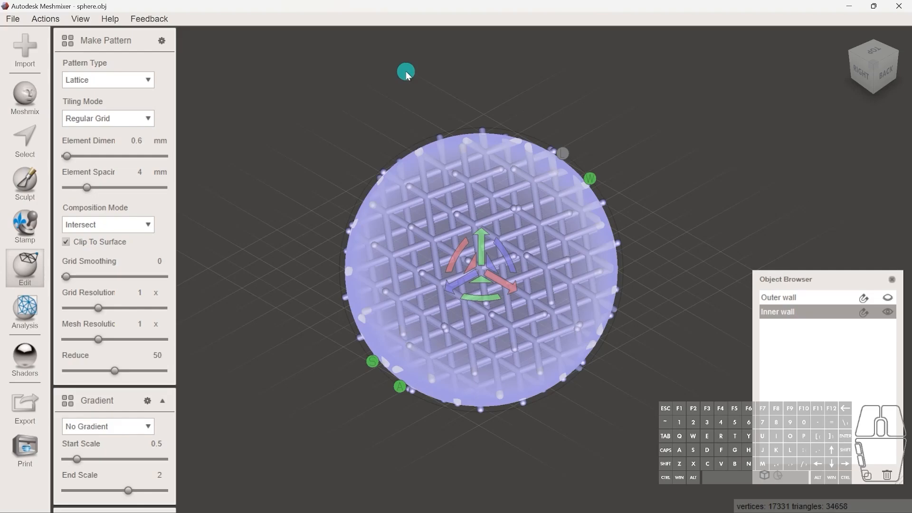
# Step: Generate the intersected lattice from the Inner wall, inspect it from another angle, and undo it
pyautogui.press('Return')
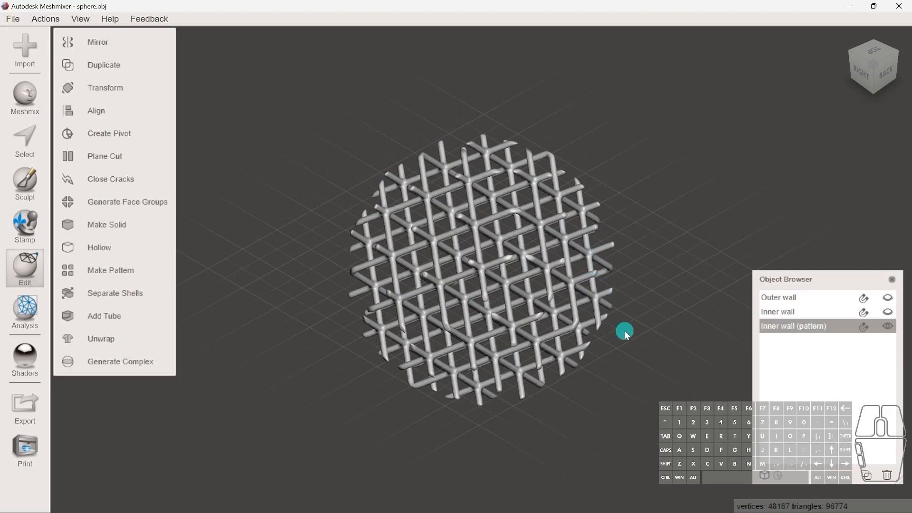
pyautogui.moveTo(625, 331); pyautogui.dragTo(280, 229, button='right')
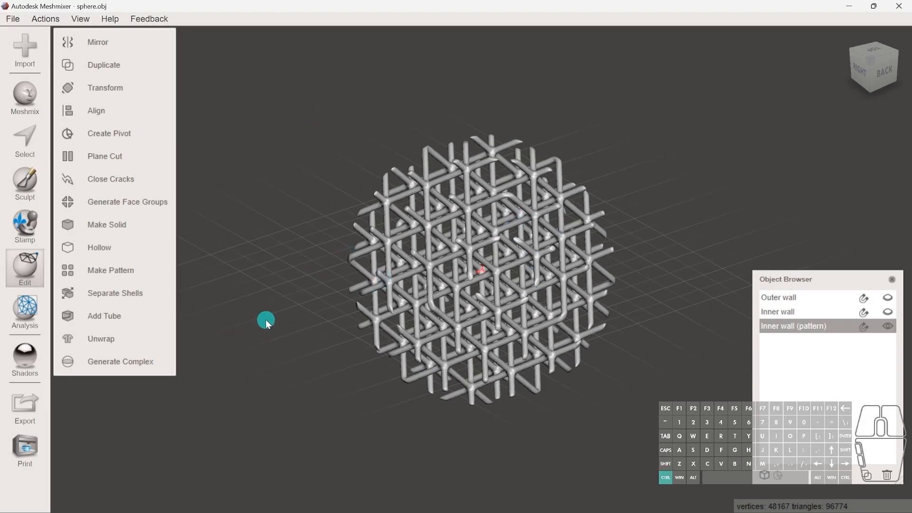
pyautogui.hotkey('ctrl', 'z')
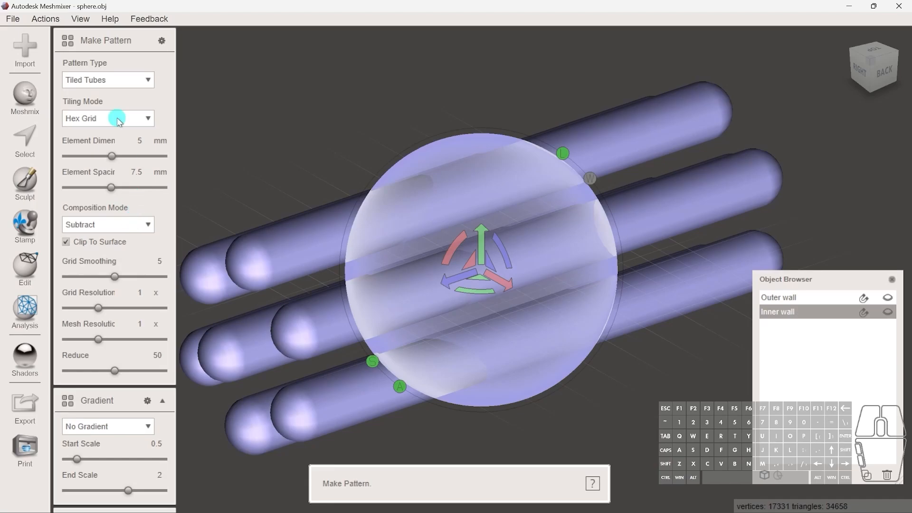
# Step: Set up a new Lattice pattern on the Inner wall with an element dimension of 0.6 mm
pyautogui.click(134, 141)
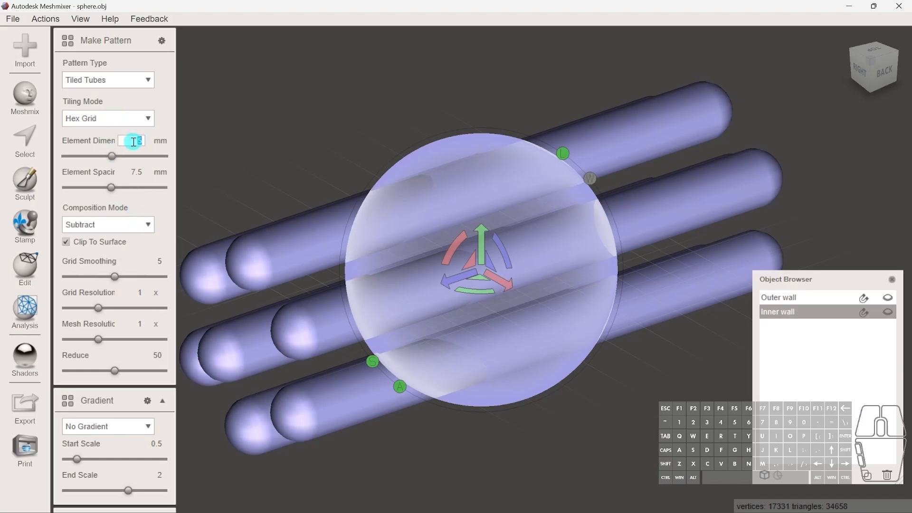
pyautogui.click(128, 79)
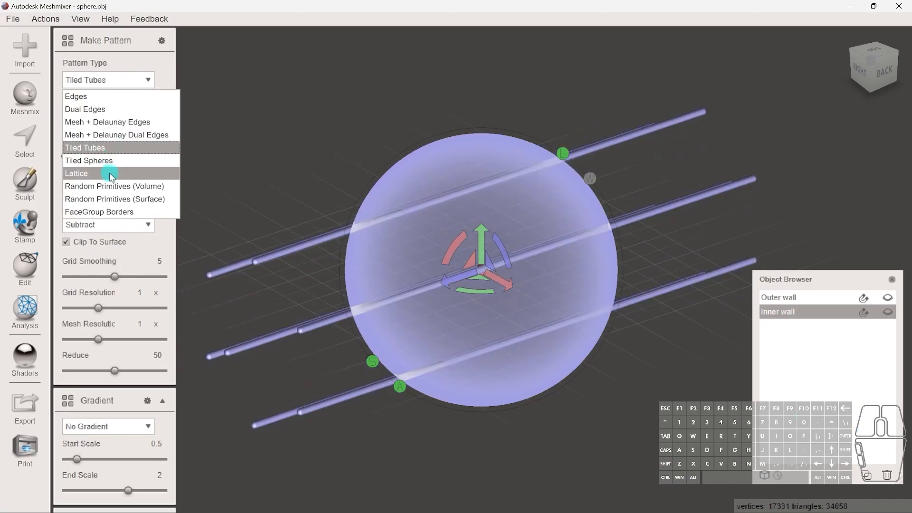
pyautogui.click(133, 173)
pyautogui.click(150, 145)
pyautogui.write('0')
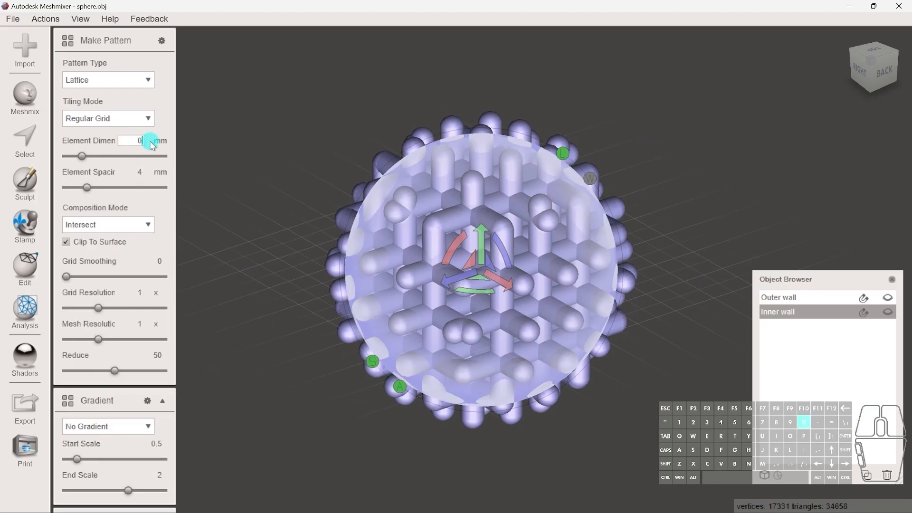
pyautogui.write('.6')
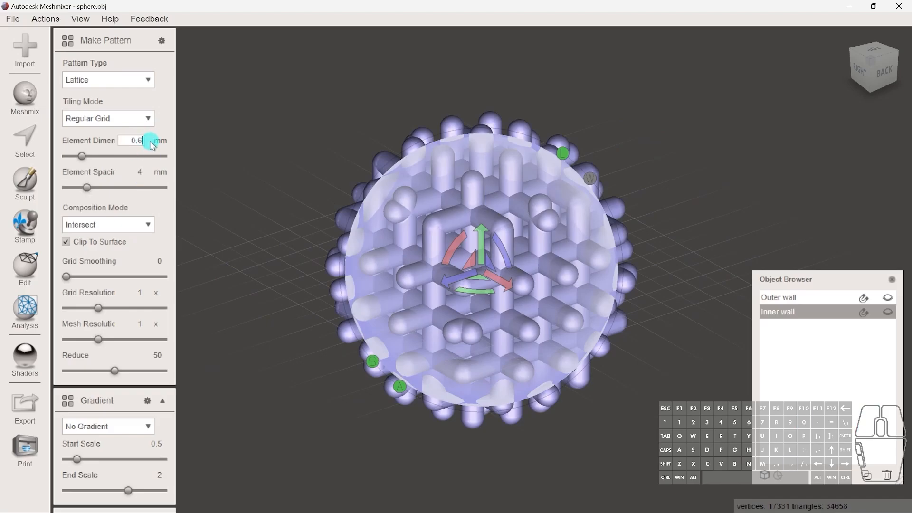
# Step: Set the lattice's composition mode to Subtract, rotate the lattice diagonally about two axes, and generate the pattern
pyautogui.click(135, 229)
pyautogui.click(92, 242)
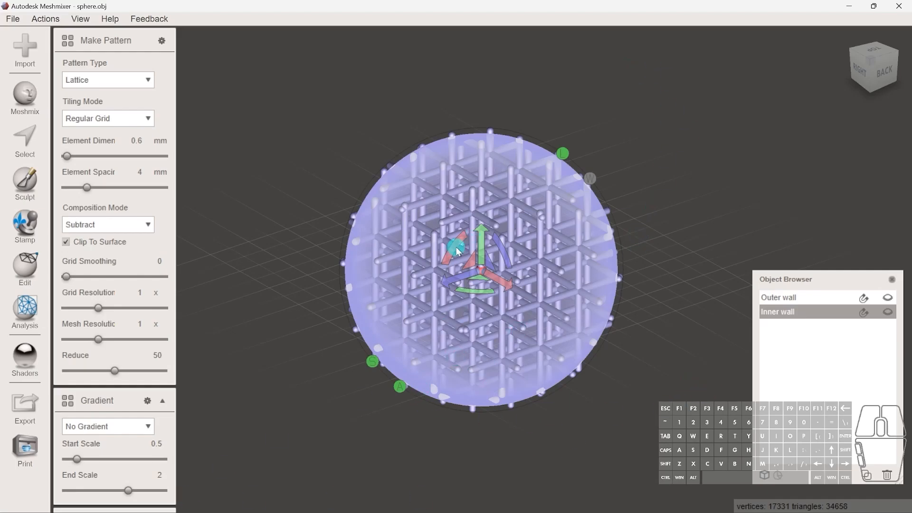
pyautogui.moveTo(455, 248); pyautogui.dragTo(468, 231)
pyautogui.moveTo(474, 227); pyautogui.dragTo(519, 277)
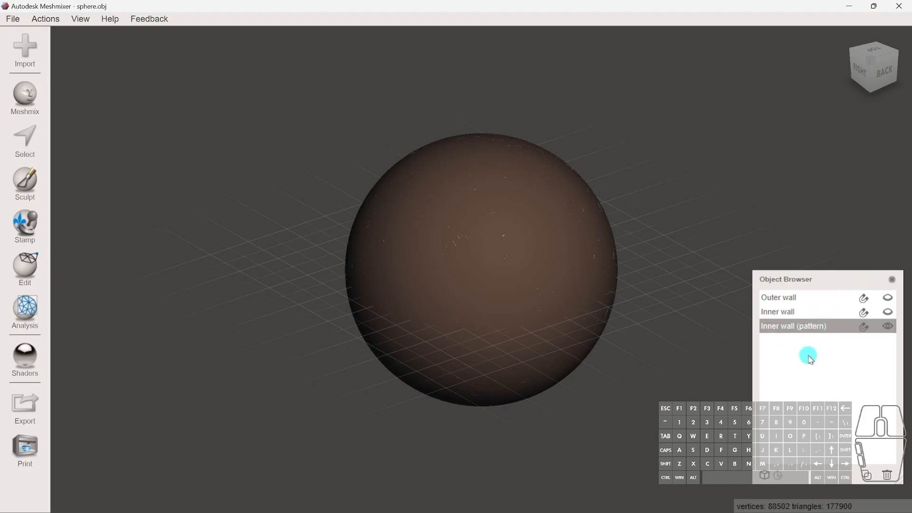
# Step: Compare the Inner wall with its pattern object, and temporarily hide the pattern to examine its internal channels
pyautogui.click(836, 315)
pyautogui.click(835, 326)
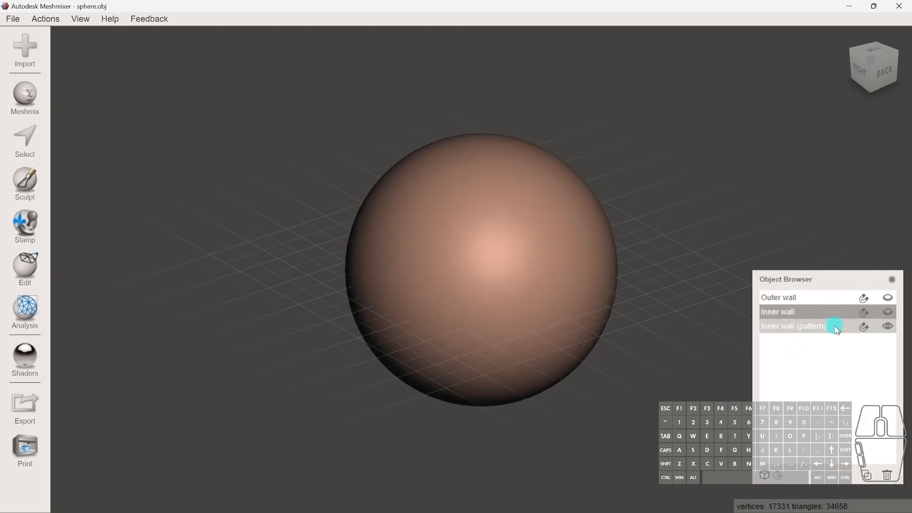
pyautogui.click(889, 327)
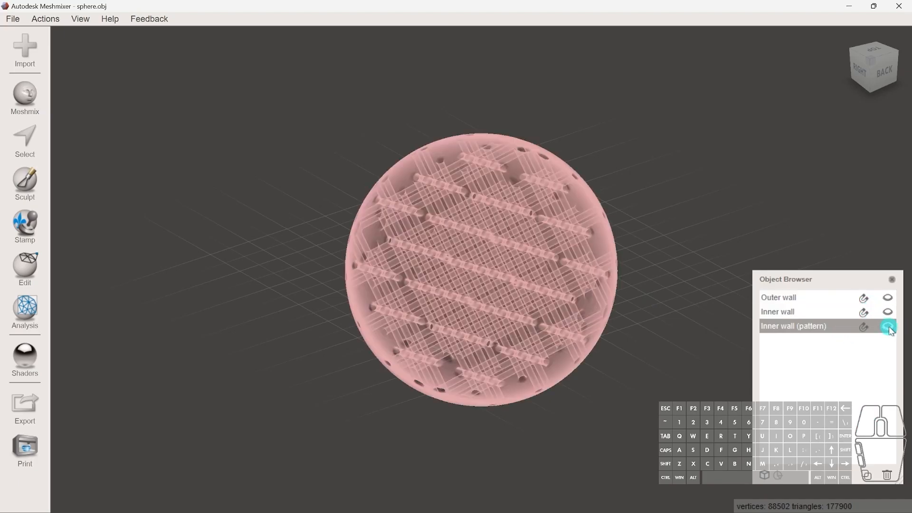
pyautogui.keyDown('shift'); pyautogui.moveTo(696, 358); pyautogui.dragTo(556, 376, button='middle'); pyautogui.keyUp('shift')
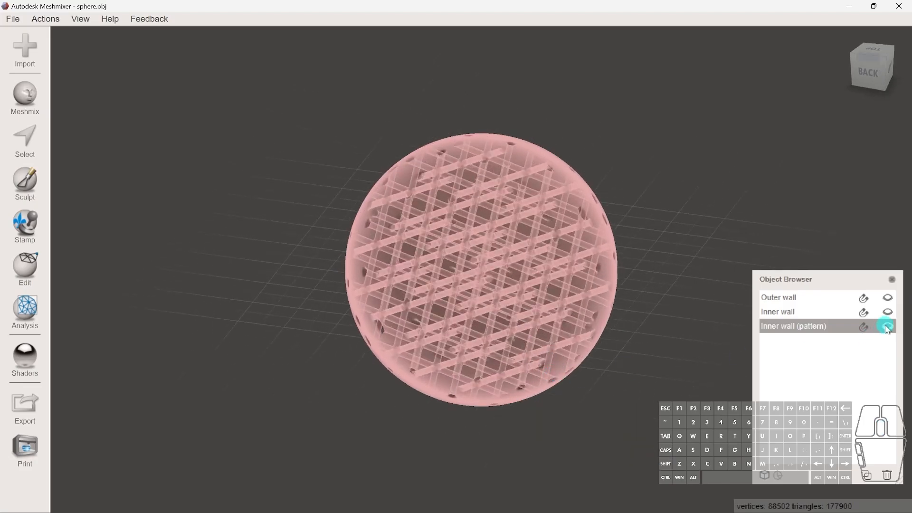
pyautogui.click(887, 327)
pyautogui.click(835, 330)
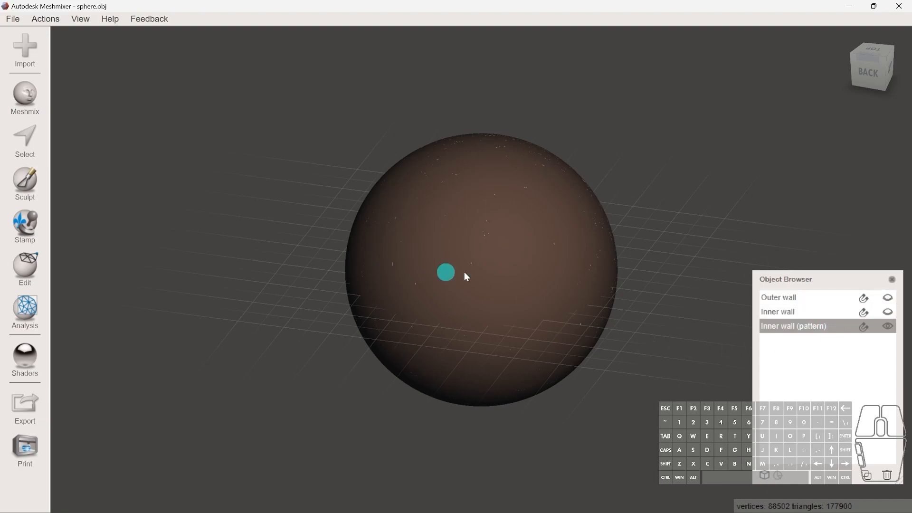
# Step: Apply the translucent white shader to Inner wall (pattern) and examine the lattice holes around the sphere
pyautogui.click(39, 364)
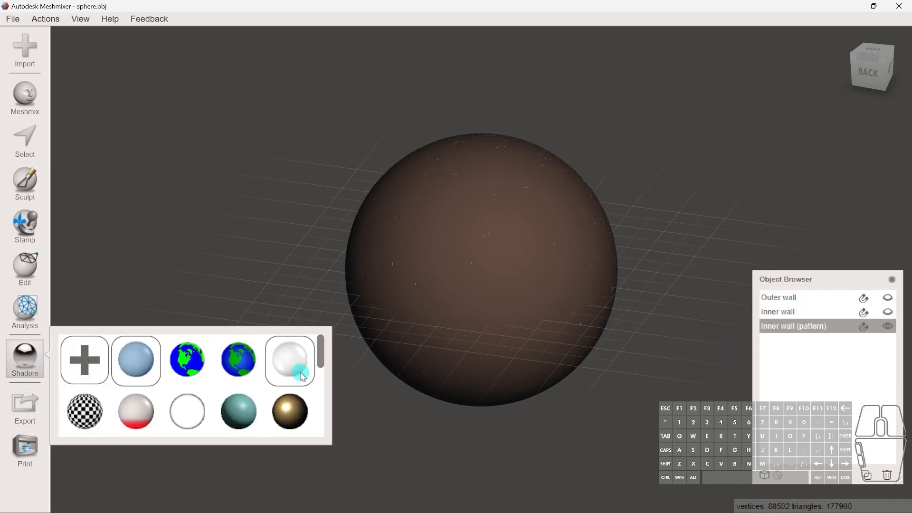
pyautogui.moveTo(288, 359); pyautogui.dragTo(508, 248)
pyautogui.keyDown('shift'); pyautogui.moveTo(638, 315); pyautogui.dragTo(673, 351, button='middle'); pyautogui.keyUp('shift')
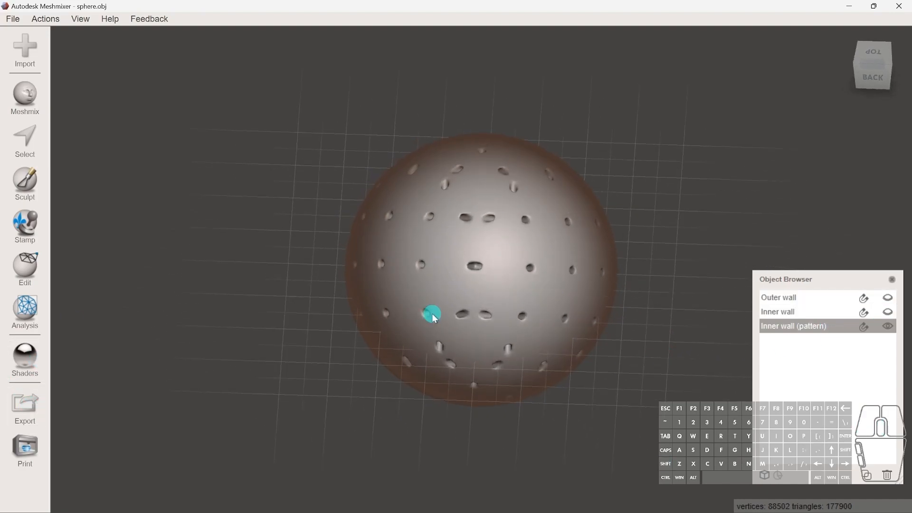
pyautogui.keyDown('shift'); pyautogui.moveTo(608, 249); pyautogui.dragTo(497, 154, button='middle'); pyautogui.keyUp('shift')
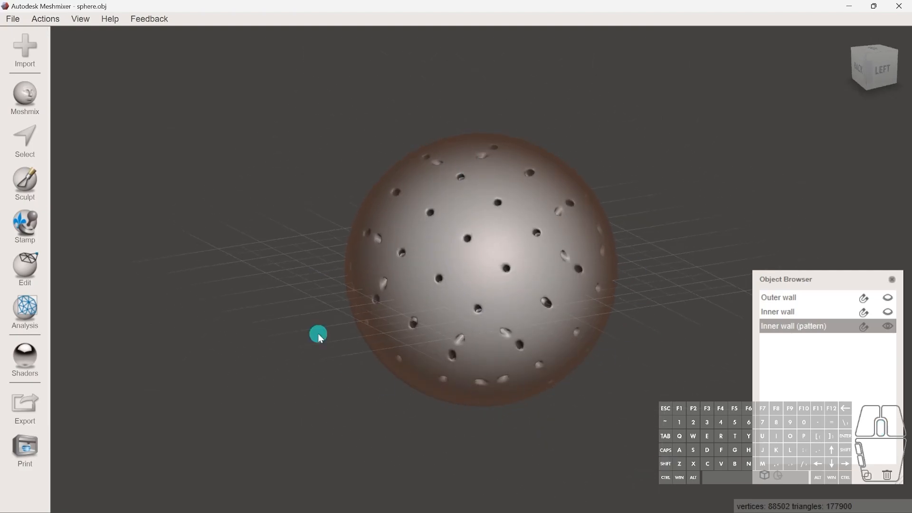
pyautogui.keyDown('shift'); pyautogui.moveTo(465, 194); pyautogui.dragTo(542, 284, button='middle'); pyautogui.keyUp('shift')
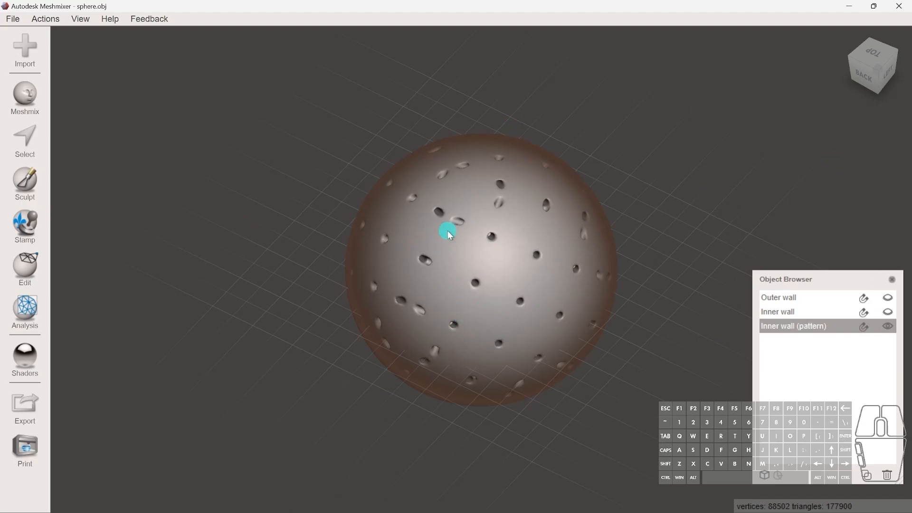
# Step: Flip the normals of the entire Inner wall (pattern) mesh
pyautogui.hotkey('ctrl', 'a')
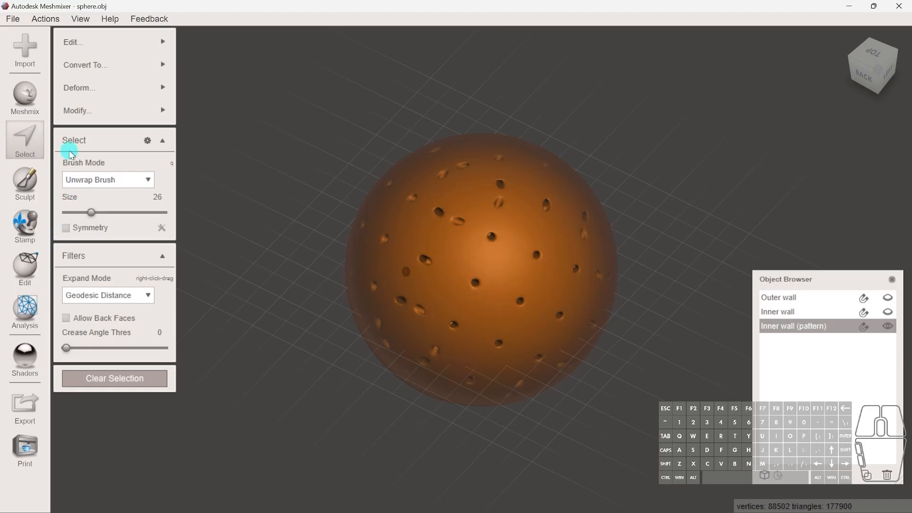
pyautogui.moveTo(95, 42)
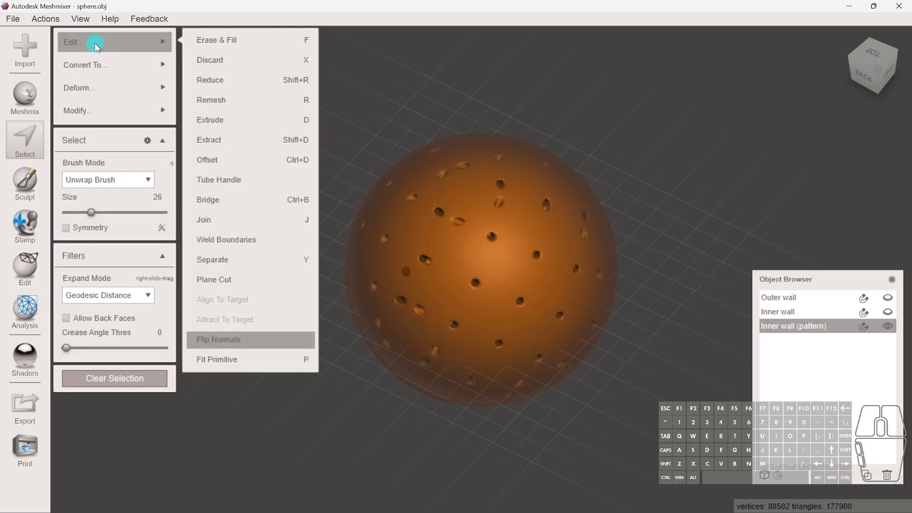
pyautogui.click(235, 340)
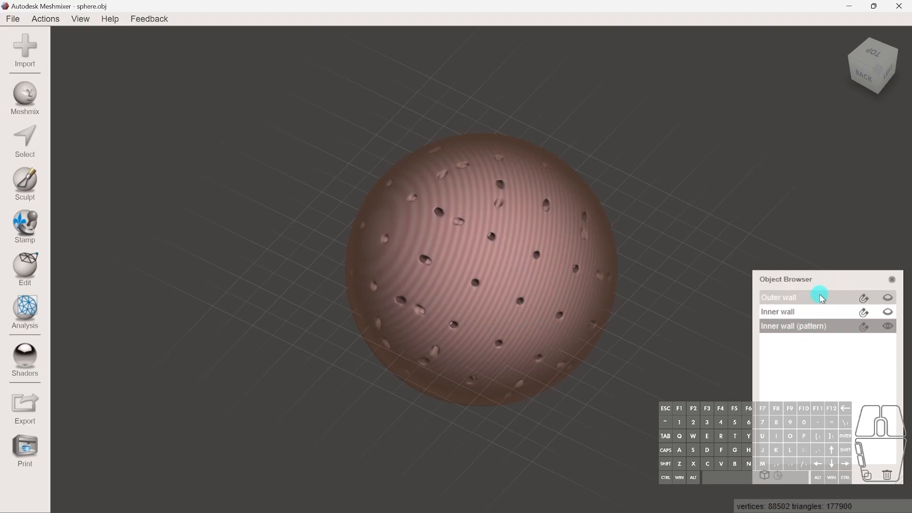
# Step: Show the Outer wall and combine it with Inner wall (pattern) into one object
pyautogui.click(888, 297)
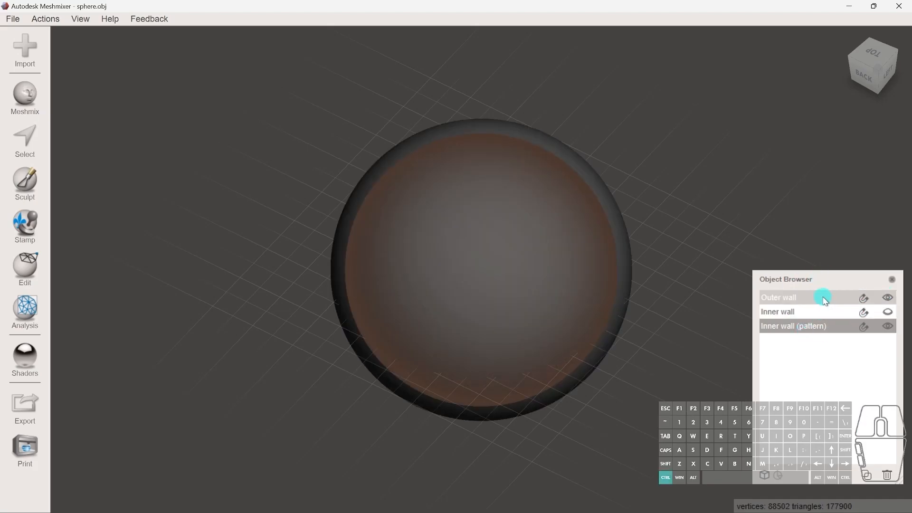
pyautogui.keyDown('ctrl'); pyautogui.click(825, 299); pyautogui.keyUp('ctrl')
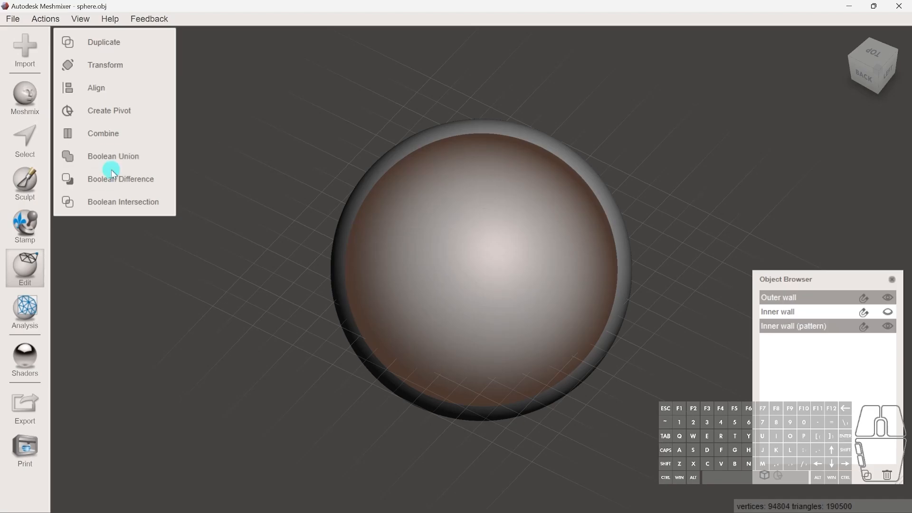
pyautogui.click(124, 139)
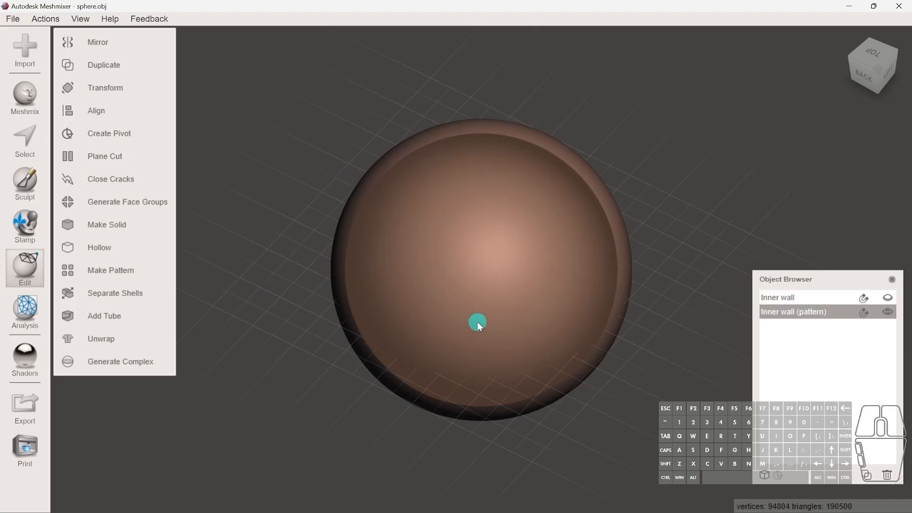
# Step: Examine the combined sphere's internal lattice through the translucent white shader, and restore the default shader
pyautogui.click(25, 372)
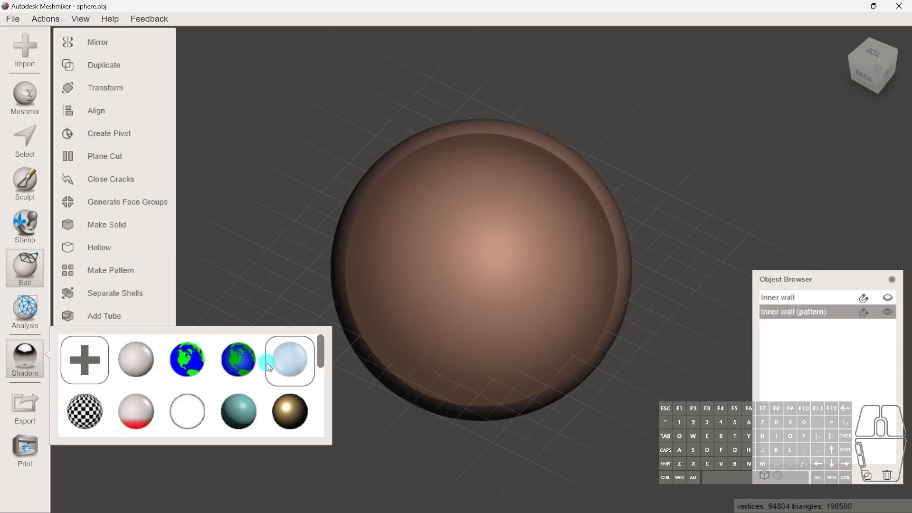
pyautogui.moveTo(137, 365); pyautogui.dragTo(538, 282)
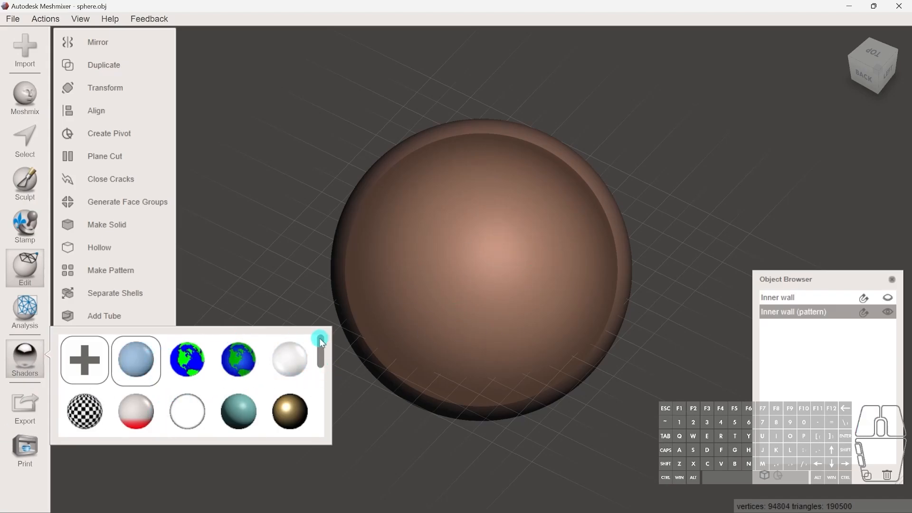
pyautogui.moveTo(286, 367); pyautogui.dragTo(480, 288)
pyautogui.keyDown('shift'); pyautogui.moveTo(596, 336); pyautogui.dragTo(334, 311, button='middle'); pyautogui.keyUp('shift')
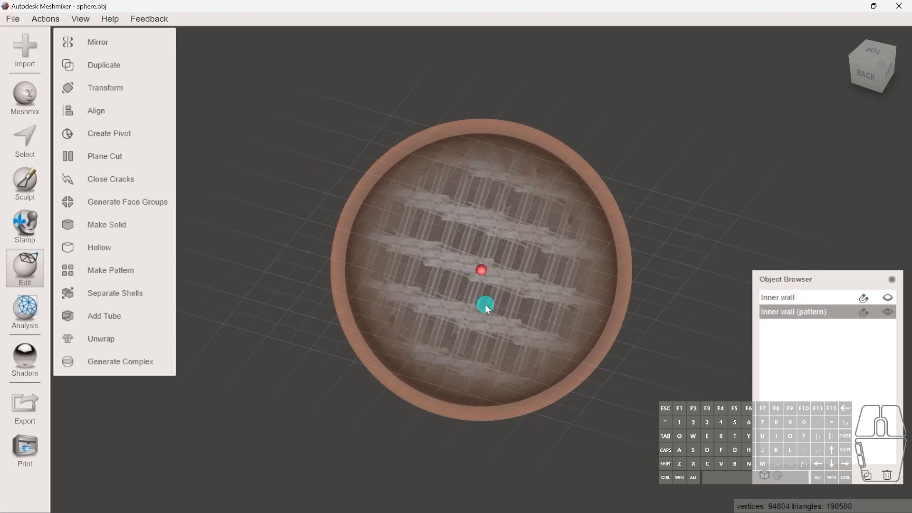
pyautogui.click(41, 369)
pyautogui.moveTo(136, 359); pyautogui.dragTo(465, 224)
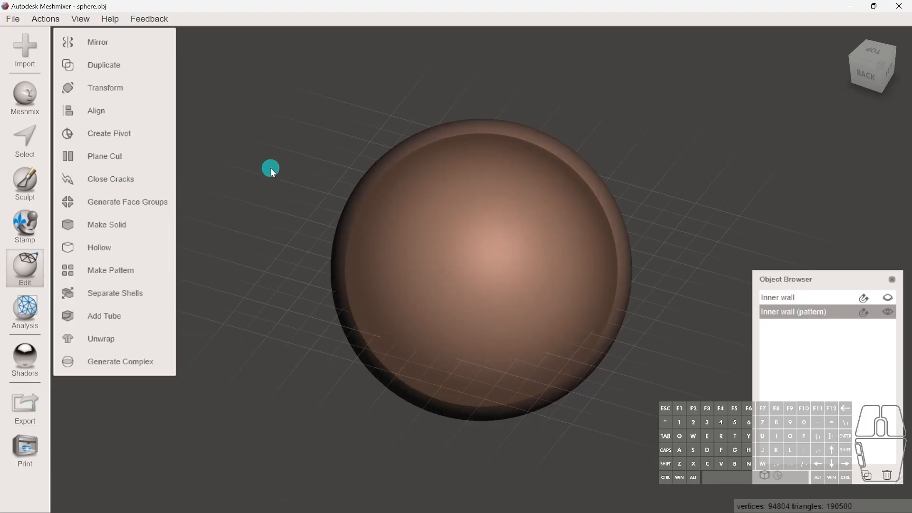
# Step: Plane Cut the combined sphere across its middle, discarding the upper half with the fill type No Fill
pyautogui.click(101, 157)
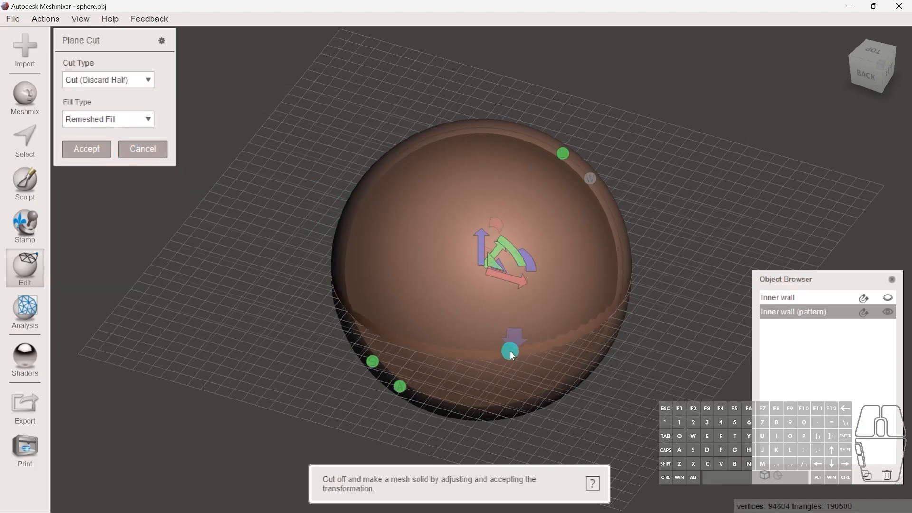
pyautogui.click(510, 336)
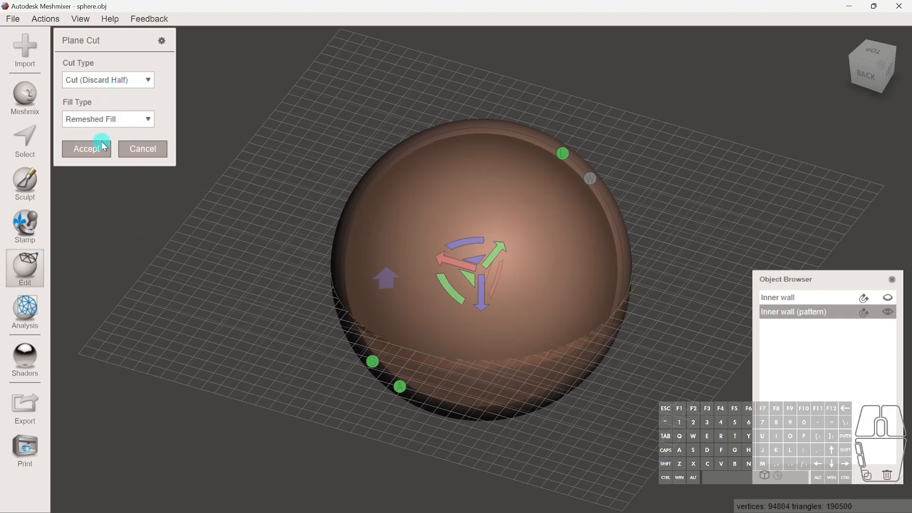
pyautogui.click(118, 124)
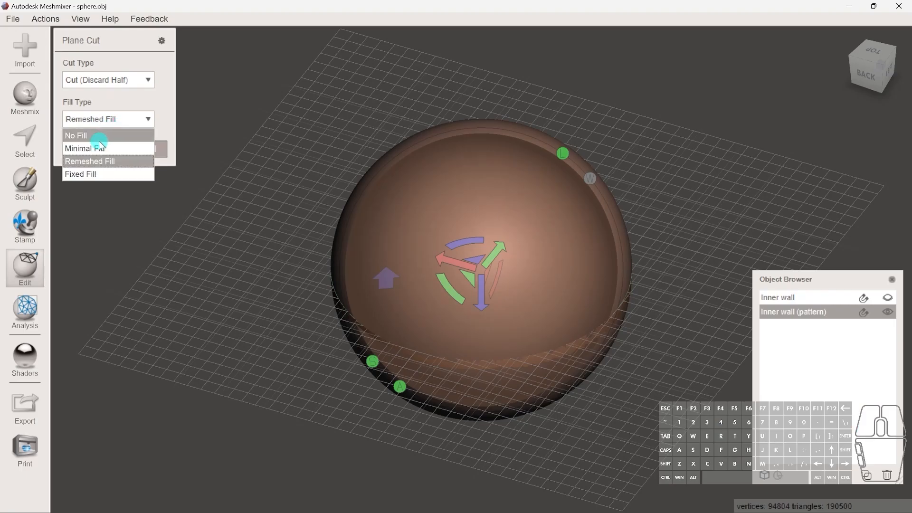
pyautogui.click(105, 136)
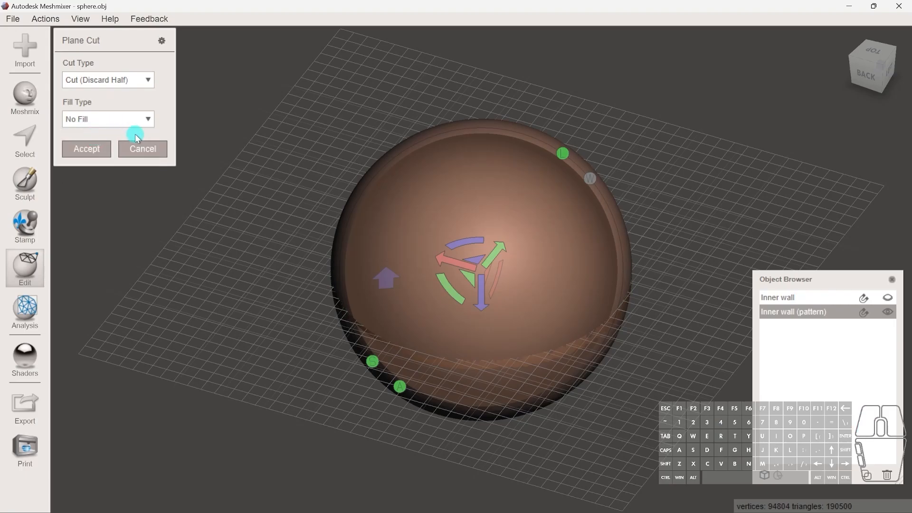
pyautogui.click(94, 149)
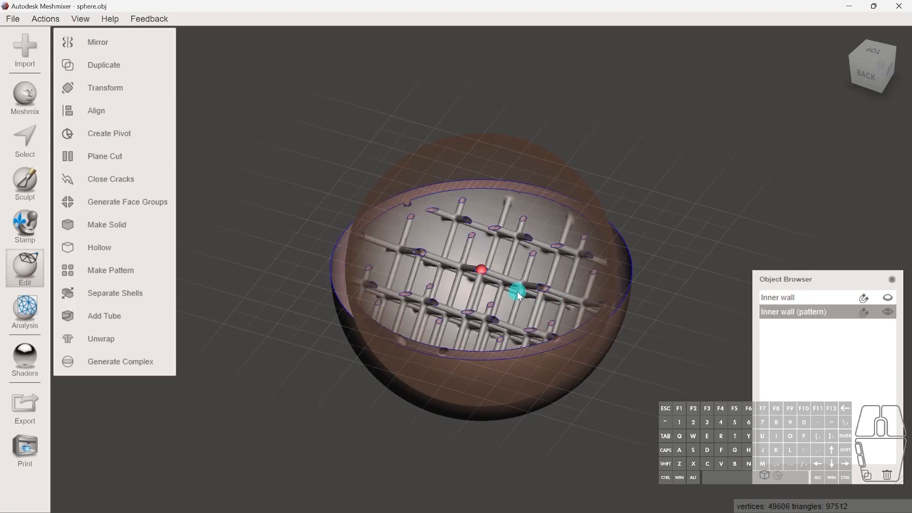
# Step: Examine the lattice struts inside the cut sphere and where they meet the outer shell
pyautogui.scroll(2, 519, 293)
pyautogui.keyDown('shift'); pyautogui.moveTo(529, 308); pyautogui.dragTo(513, 189, button='middle'); pyautogui.keyUp('shift')
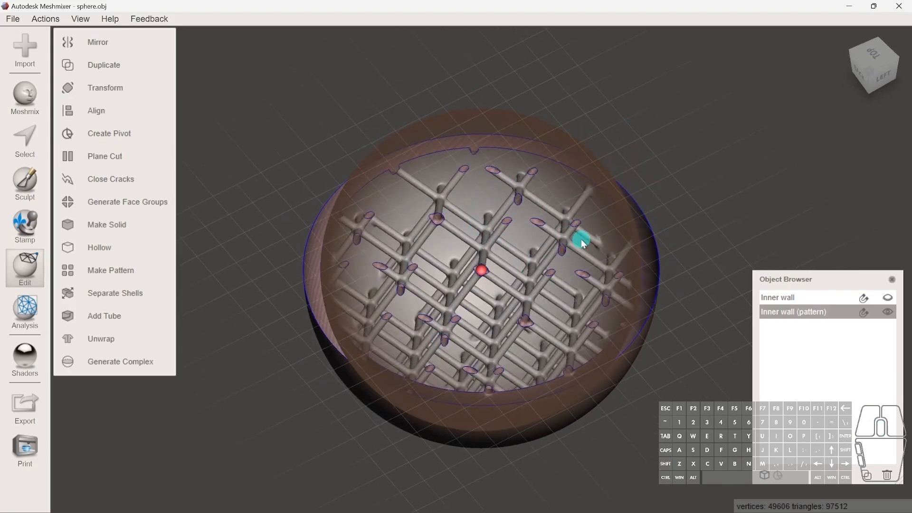
pyautogui.scroll(5, 411, 263)
pyautogui.keyDown('shift'); pyautogui.moveTo(437, 307); pyautogui.dragTo(383, 319, button='middle'); pyautogui.keyUp('shift')
pyautogui.scroll(1, 383, 319)
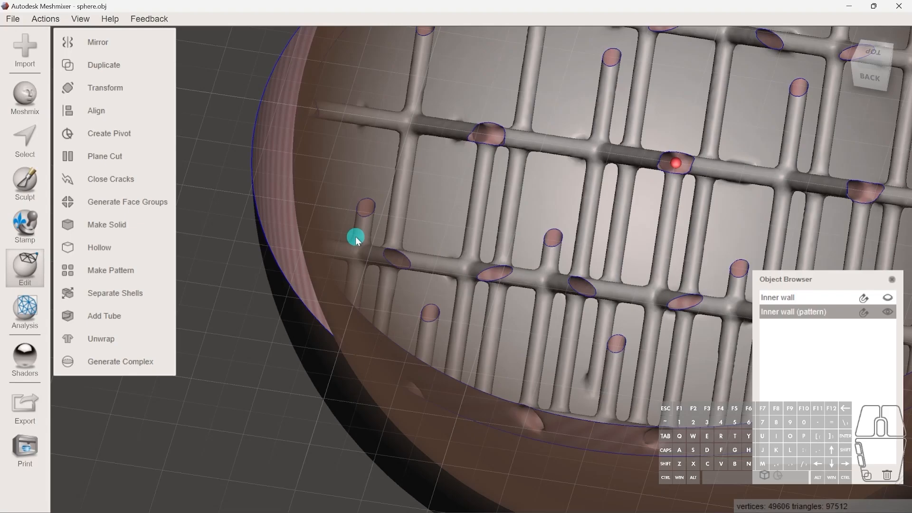
pyautogui.scroll(-1, 381, 173)
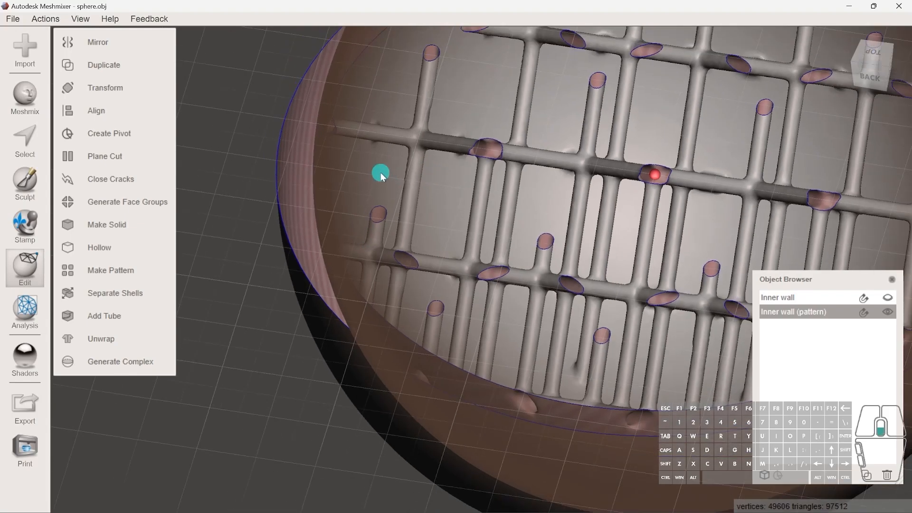
pyautogui.moveTo(439, 237); pyautogui.dragTo(637, 247, button='right')
pyautogui.press('c')
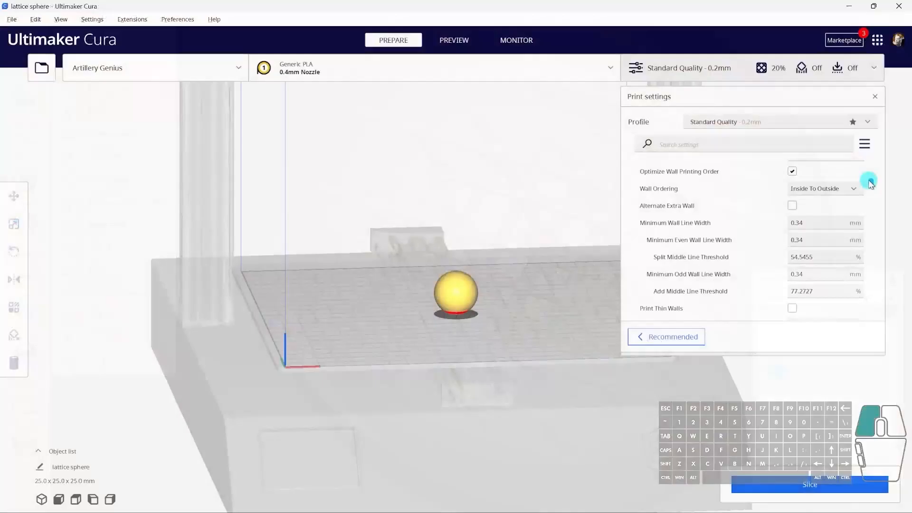
# Step: Switch to Ultimaker Cura with the lattice sphere loaded and set its infill density to 0%
pyautogui.moveTo(871, 183); pyautogui.dragTo(873, 223)
pyautogui.click(806, 186)
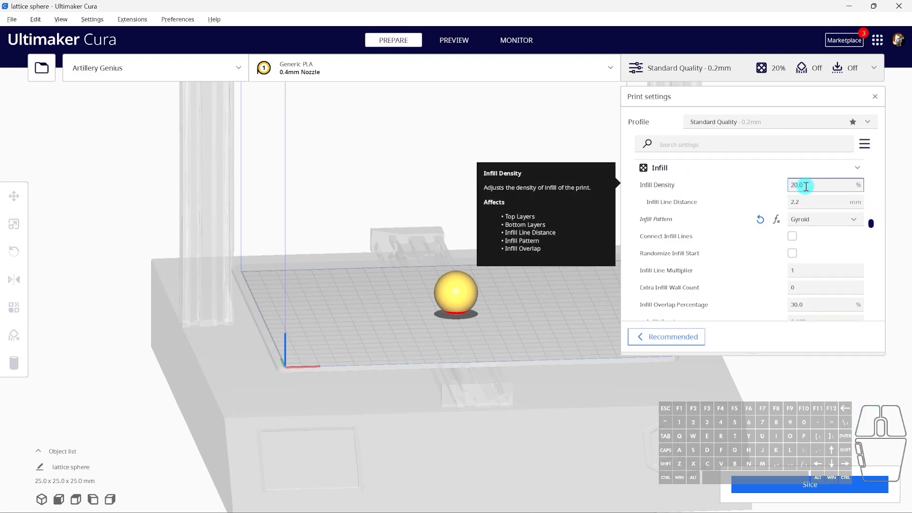
pyautogui.moveTo(806, 186); pyautogui.dragTo(773, 191)
pyautogui.write('0')
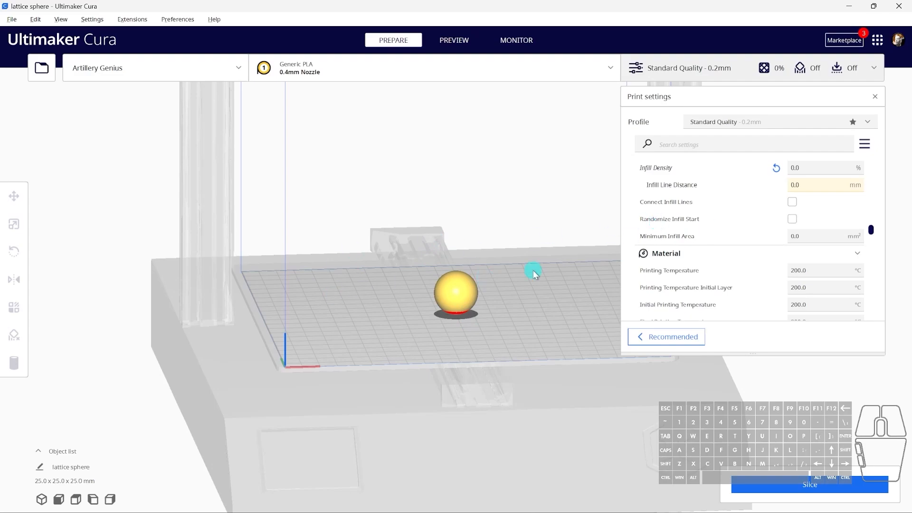
# Step: Slice the lattice sphere, open the layer preview and lower the visible layers to 76
pyautogui.click(885, 494)
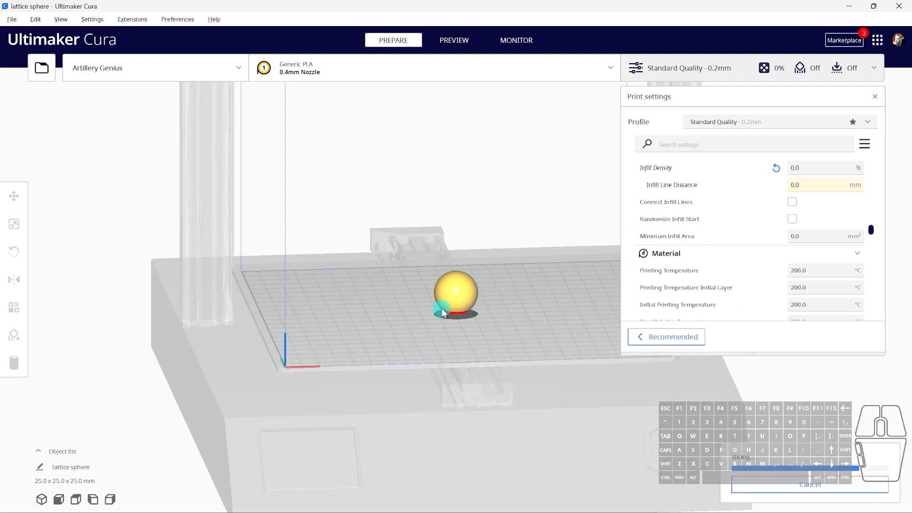
pyautogui.click(737, 492)
pyautogui.moveTo(497, 328); pyautogui.dragTo(456, 360, button='right')
pyautogui.scroll(5, 454, 281)
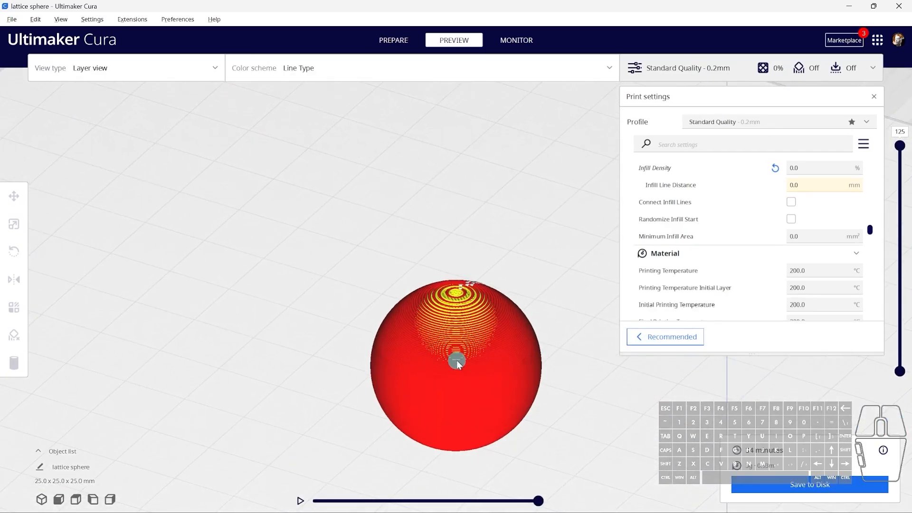
pyautogui.moveTo(595, 362); pyautogui.dragTo(575, 324, button='middle')
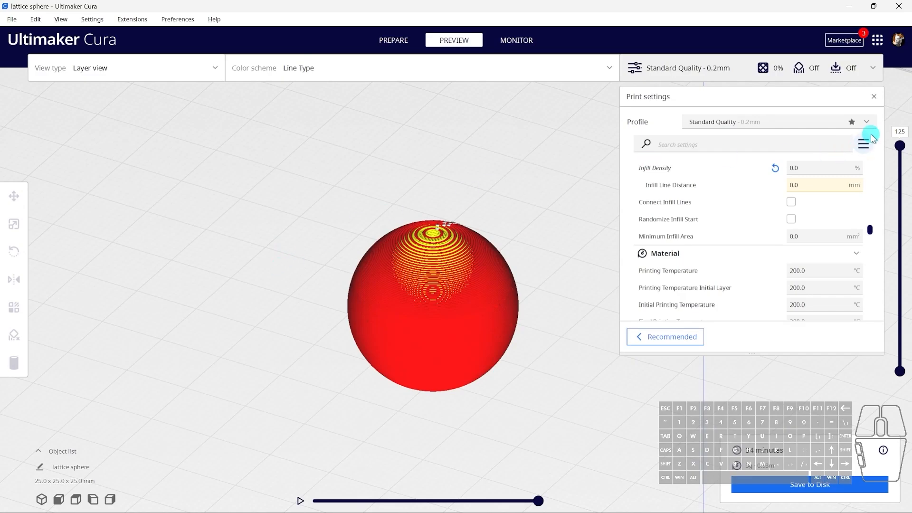
pyautogui.moveTo(899, 146); pyautogui.dragTo(905, 230)
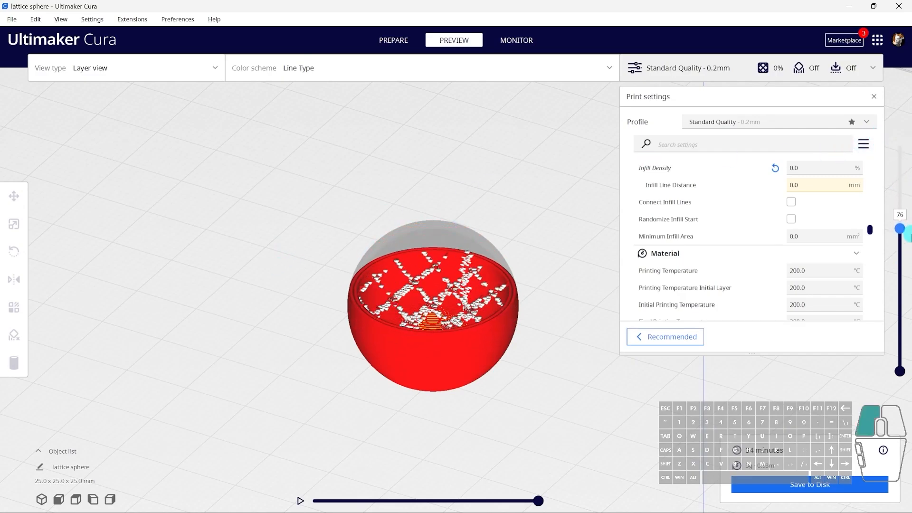
# Step: Hide the Starts markers in the layer preview and examine the lattice inside the sphere
pyautogui.click(331, 76)
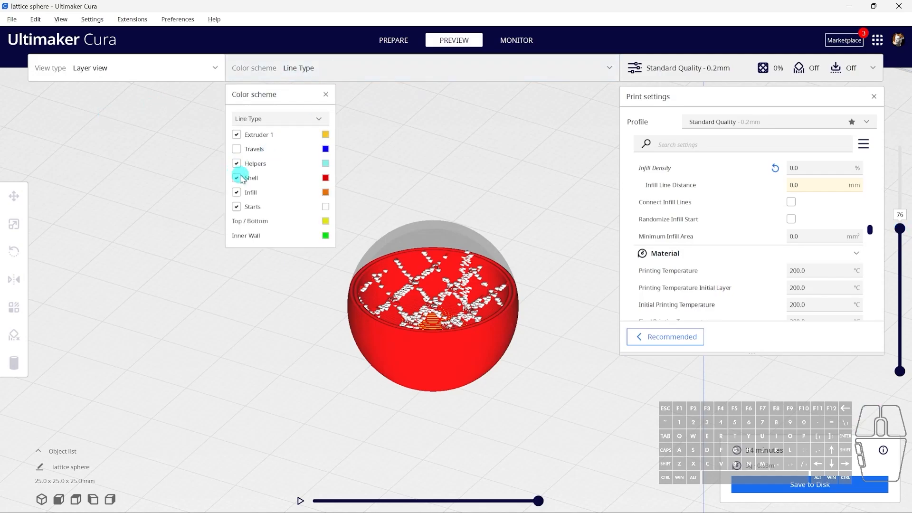
pyautogui.click(237, 207)
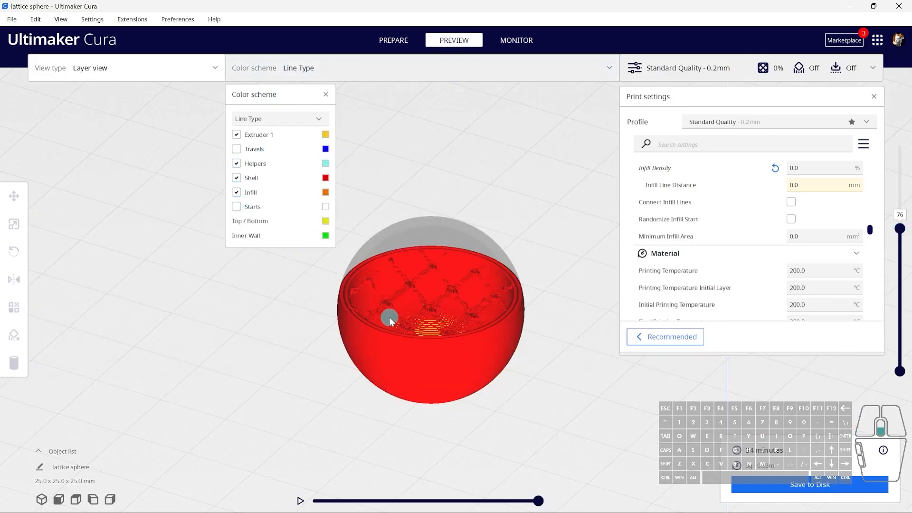
pyautogui.moveTo(387, 315); pyautogui.dragTo(395, 310, button='right')
pyautogui.scroll(3, 394, 310)
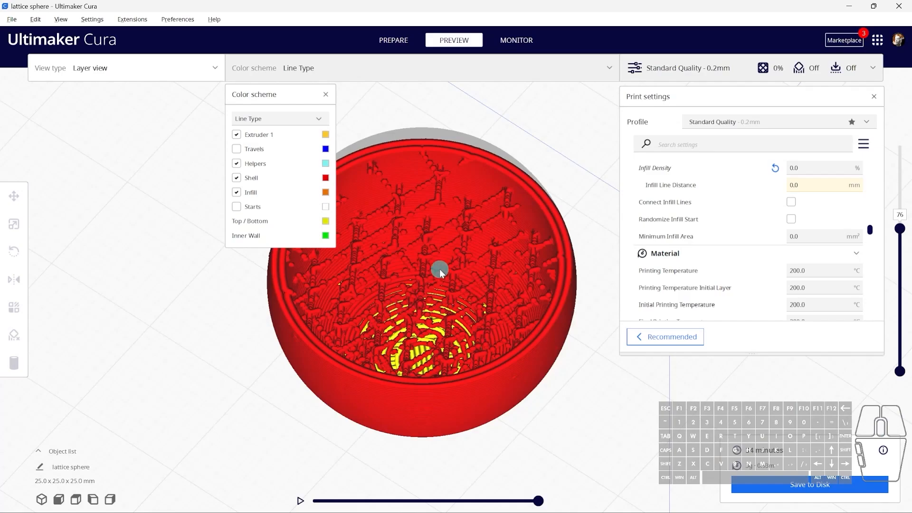
pyautogui.scroll(-5, 423, 245)
# Step: Scale the lattice sphere uniformly to 200%, slice it again and preview the layers
pyautogui.click(393, 40)
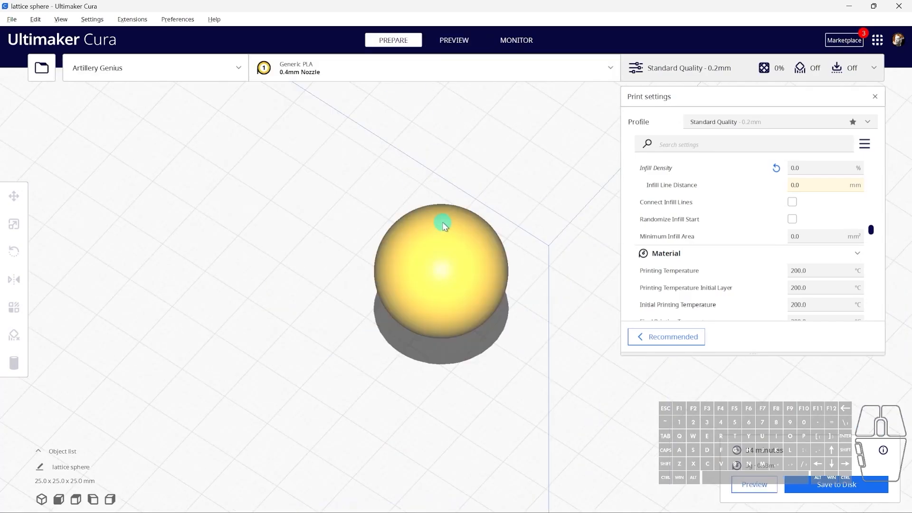
pyautogui.click(444, 244)
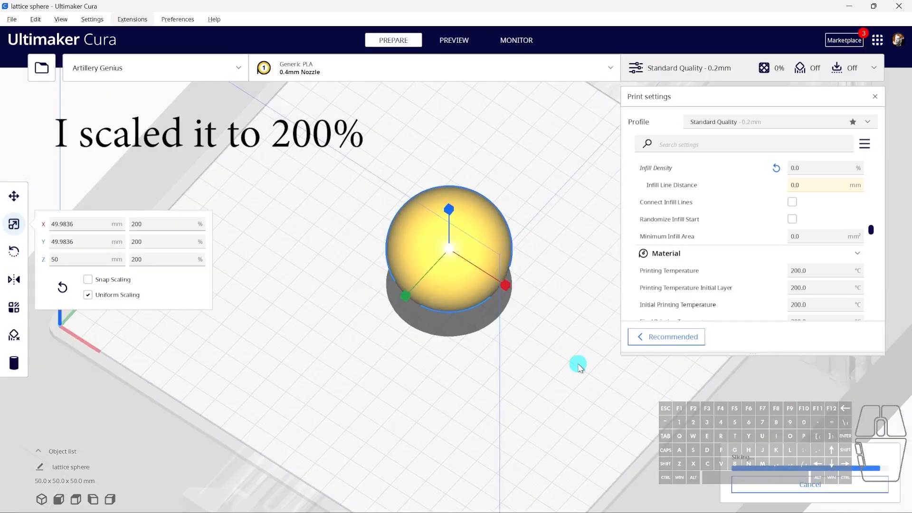
pyautogui.click(770, 485)
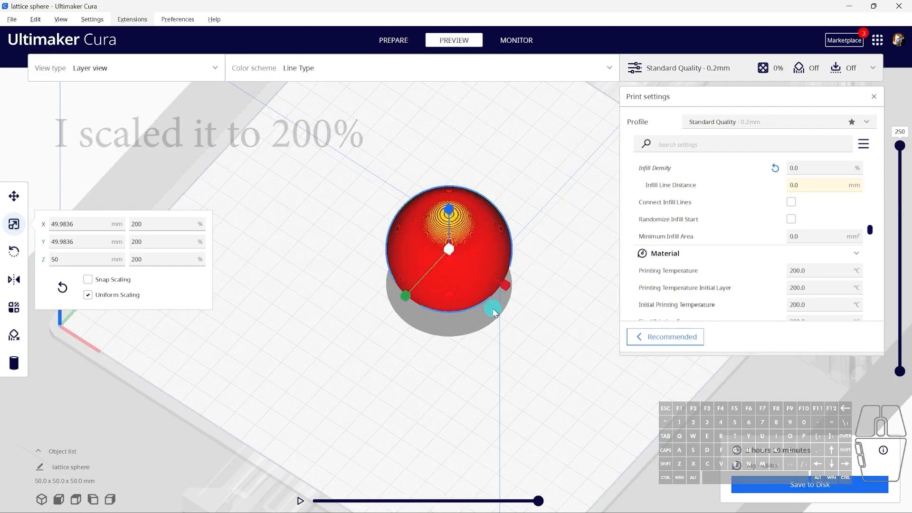
# Step: Lower the preview to layer 87, examine the enlarged sphere's lattice infill, and return to Meshmixer
pyautogui.scroll(3, 494, 308)
pyautogui.moveTo(900, 146); pyautogui.dragTo(908, 288)
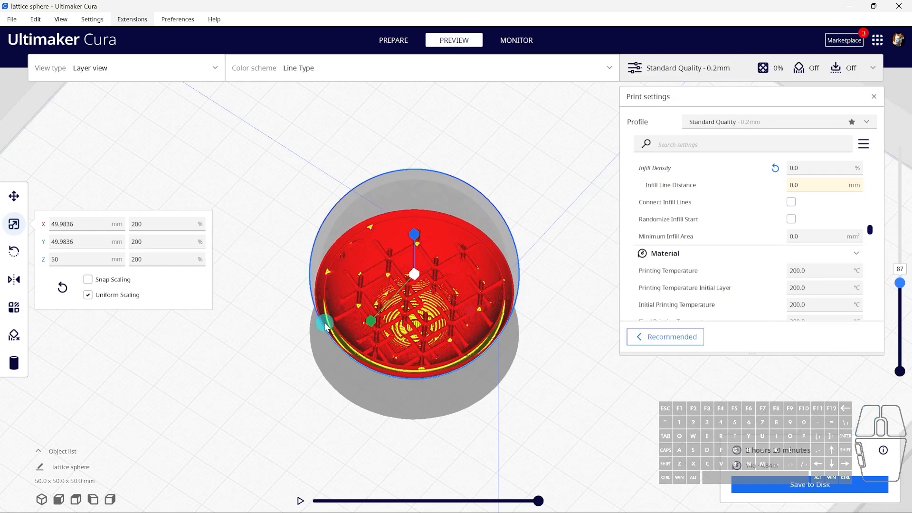
pyautogui.scroll(5, 322, 313)
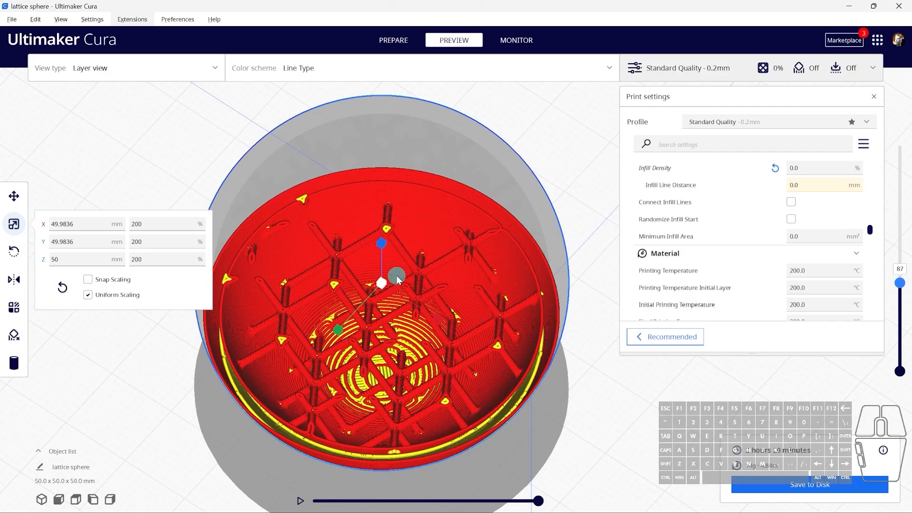
pyautogui.scroll(-2, 392, 342)
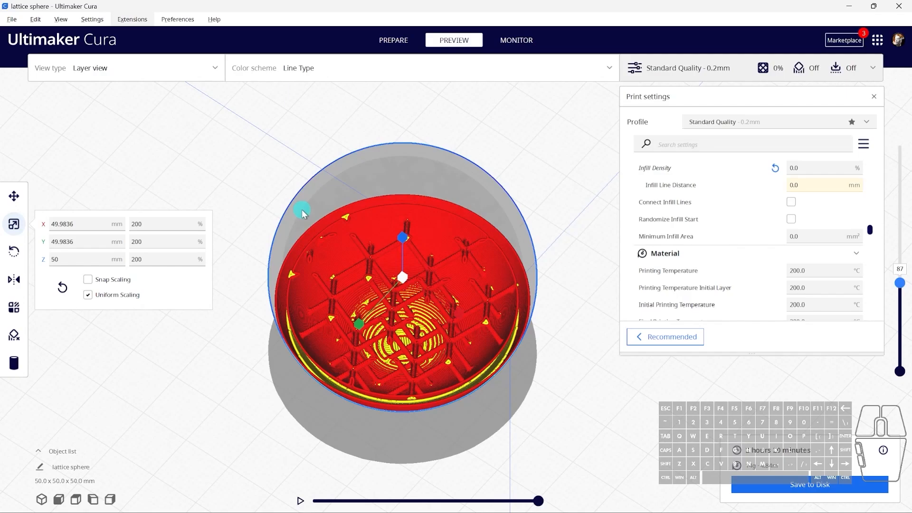
pyautogui.click(897, 5)
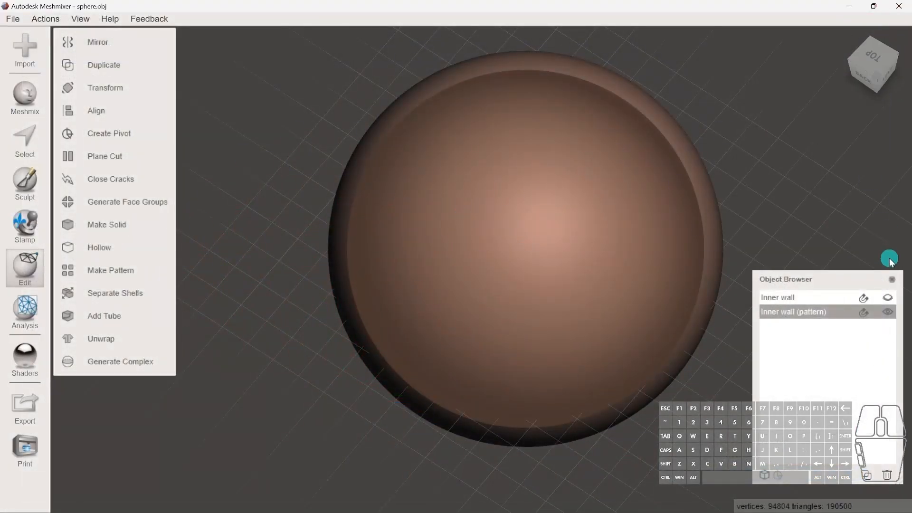
# Step: Delete the remaining sphere pattern objects and import the figurine mesh Tali.stl
pyautogui.click(889, 475)
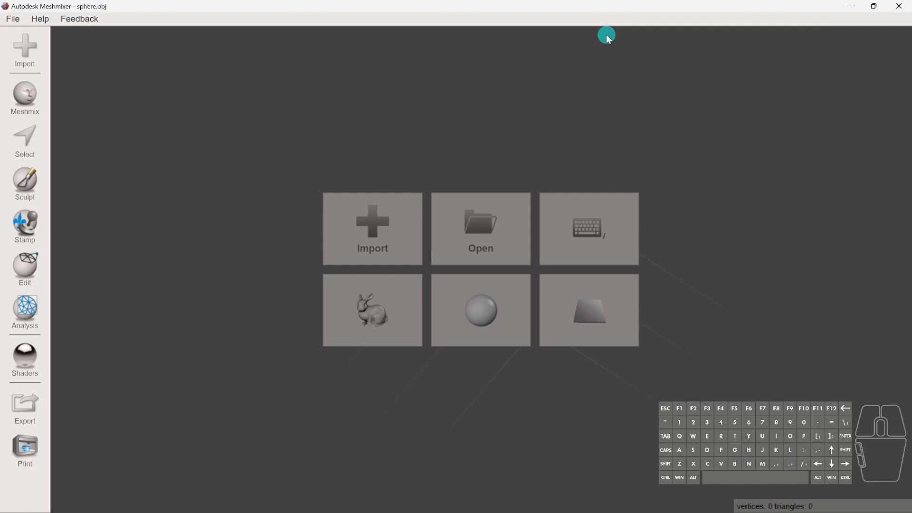
pyautogui.click(370, 231)
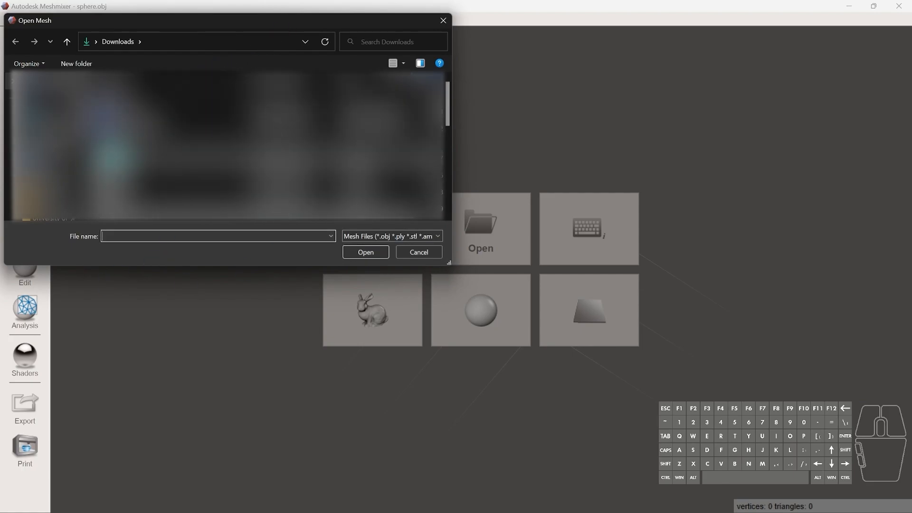
pyautogui.doubleClick(127, 153)
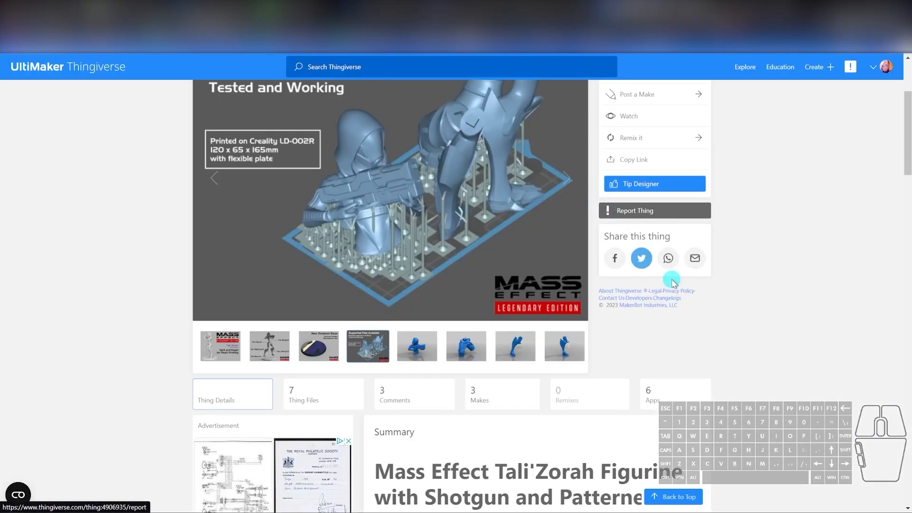
# Step: Examine the Mass Effect Tali'Zorah figurine's gallery images on Thingiverse, including the split parts and supported files, and return to Meshmixer
pyautogui.scroll(2, 674, 281)
pyautogui.click(228, 452)
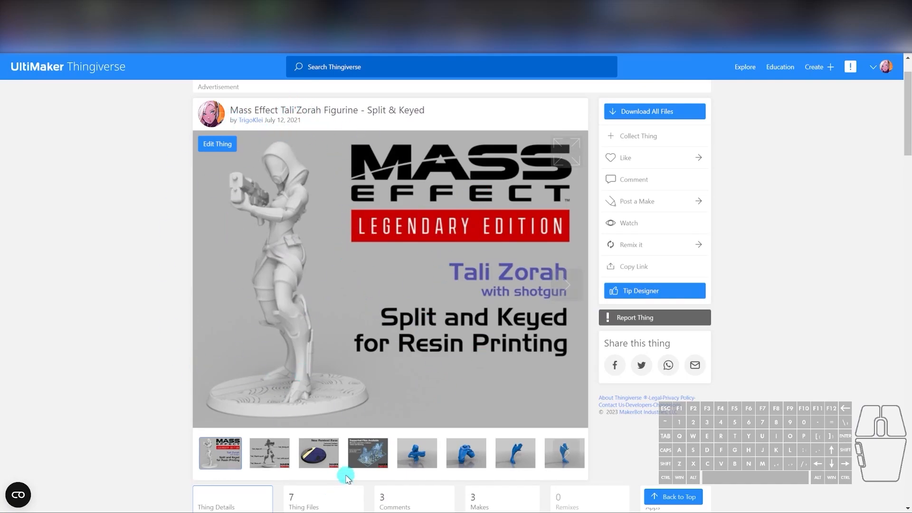
pyautogui.click(270, 464)
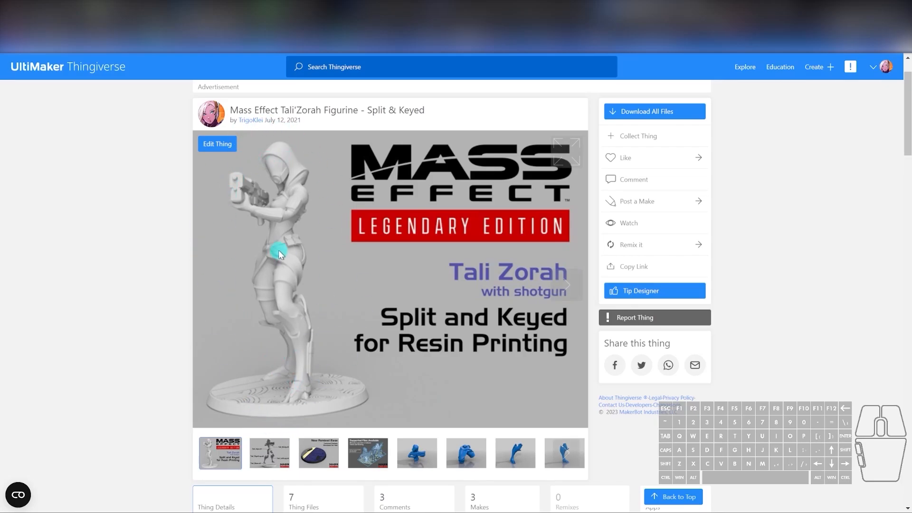
pyautogui.click(266, 457)
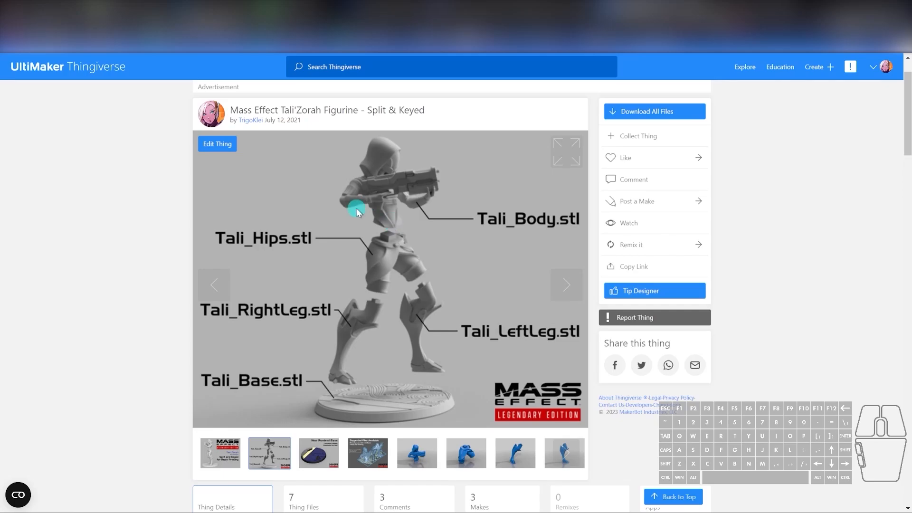
pyautogui.click(359, 459)
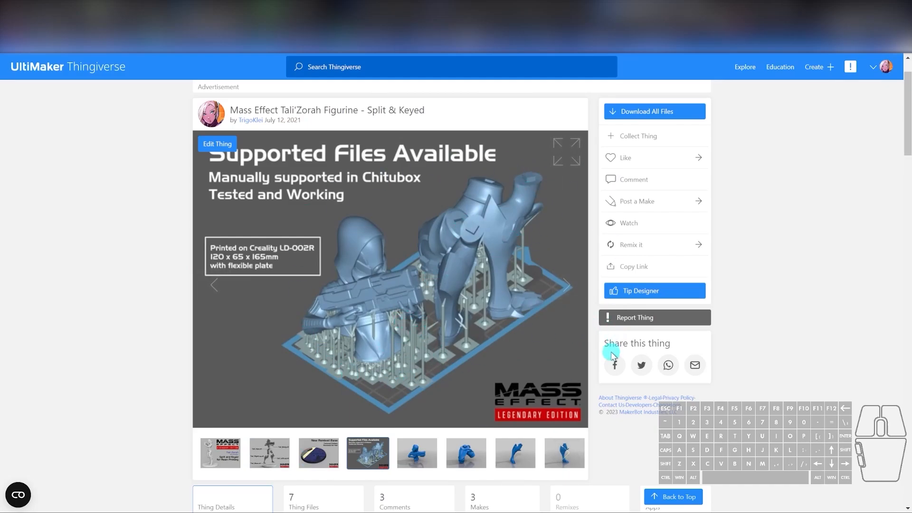
pyautogui.hotkey('alt', 'Tab')
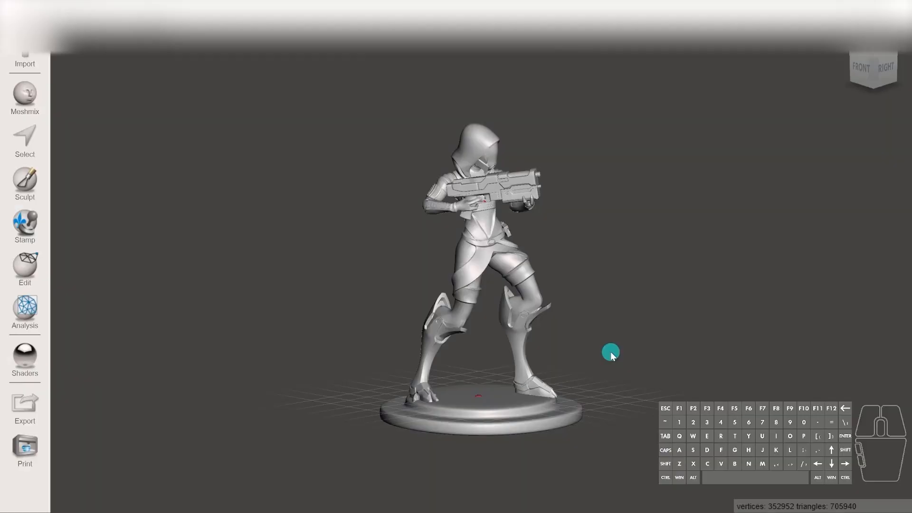
# Step: Plane Cut the figurine just above its round base, discarding the base with a Remeshed Fill, and inspect the cut feet
pyautogui.moveTo(662, 334); pyautogui.dragTo(426, 360, button='right')
pyautogui.scroll(1, 441, 432)
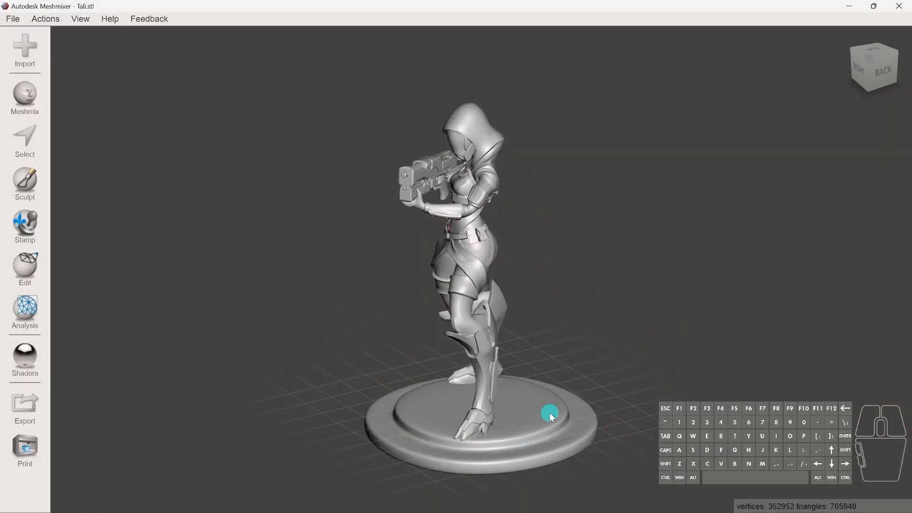
pyautogui.click(25, 267)
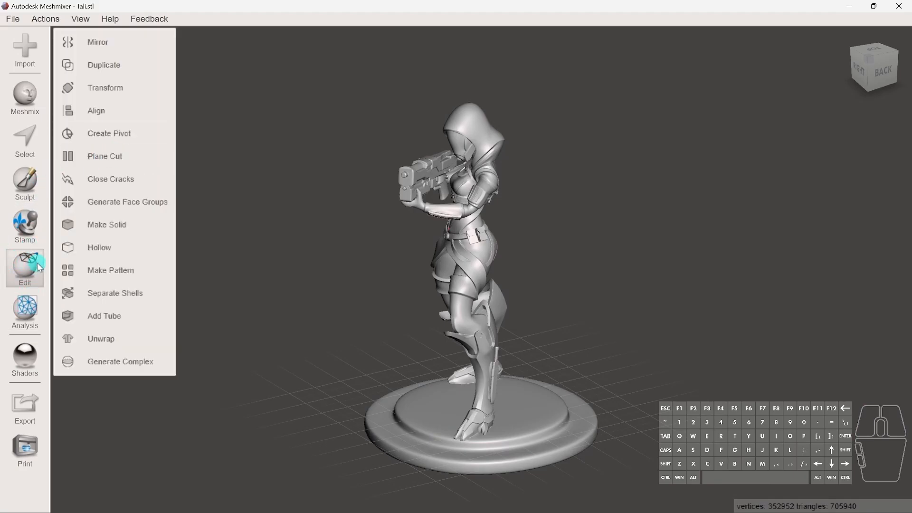
pyautogui.click(99, 159)
pyautogui.moveTo(484, 236); pyautogui.dragTo(465, 356)
pyautogui.scroll(10, 494, 385)
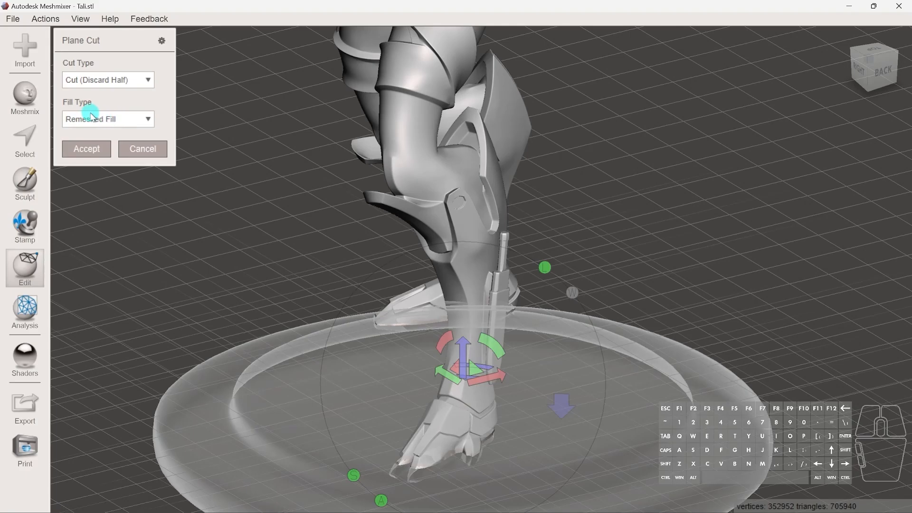
pyautogui.click(99, 151)
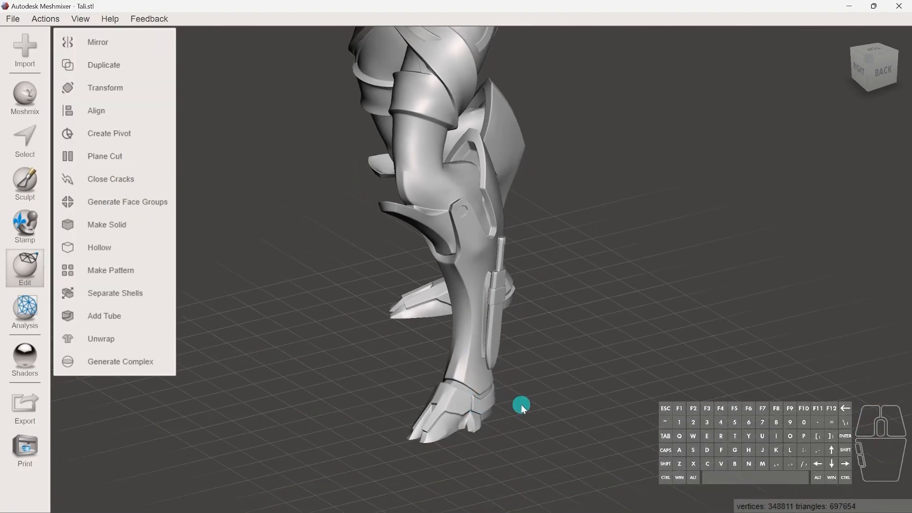
pyautogui.keyDown('shift'); pyautogui.moveTo(575, 397); pyautogui.dragTo(512, 311, button='middle'); pyautogui.keyUp('shift')
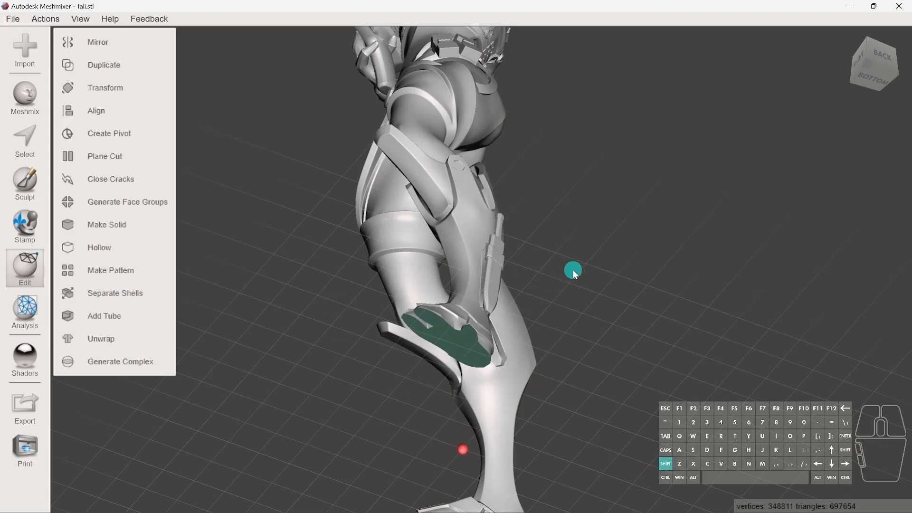
pyautogui.keyDown('shift'); pyautogui.moveTo(574, 270); pyautogui.dragTo(335, 333, button='middle'); pyautogui.keyUp('shift')
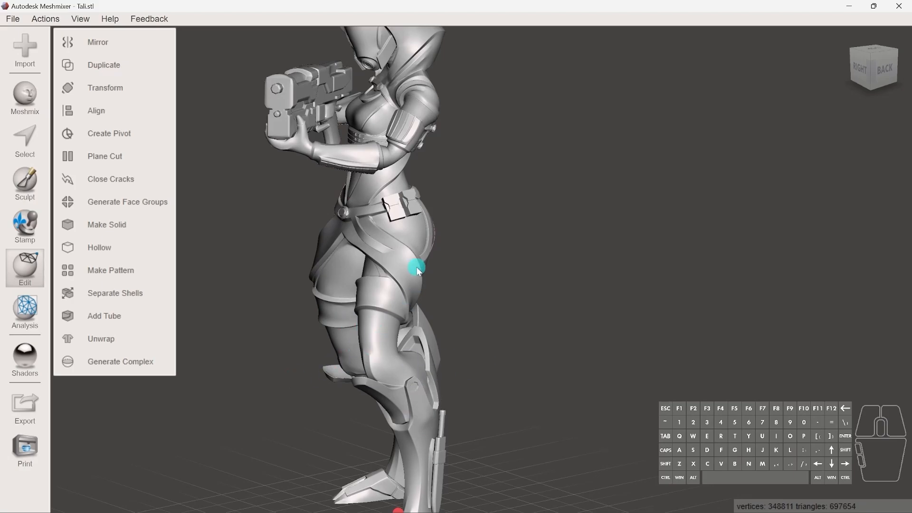
# Step: Separate the figurine into individual shells and hide shell 1, the main body
pyautogui.moveTo(484, 332); pyautogui.dragTo(559, 358, button='middle')
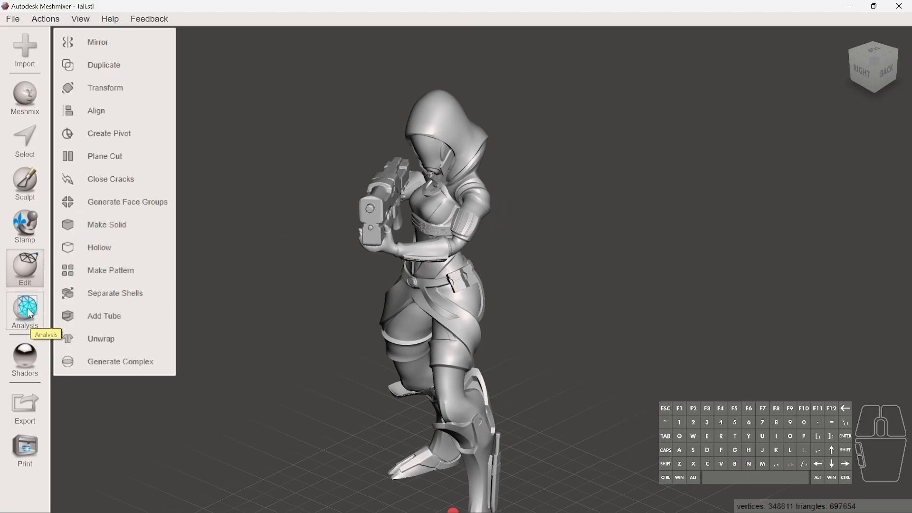
pyautogui.click(106, 294)
pyautogui.click(835, 295)
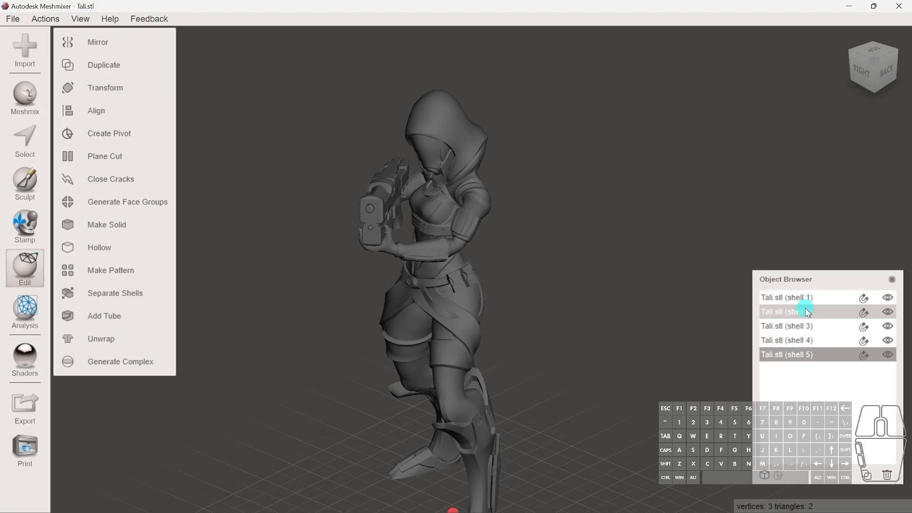
pyautogui.moveTo(808, 282)
pyautogui.mouseDown()
pyautogui.moveTo(813, 309)
pyautogui.moveTo(803, 244)
pyautogui.moveTo(805, 275)
pyautogui.mouseUp()
pyautogui.click(803, 290)
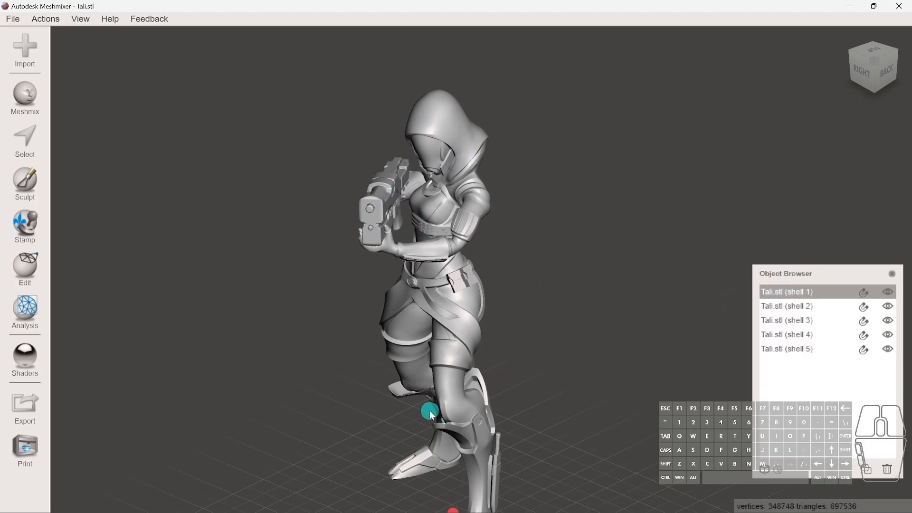
pyautogui.click(890, 291)
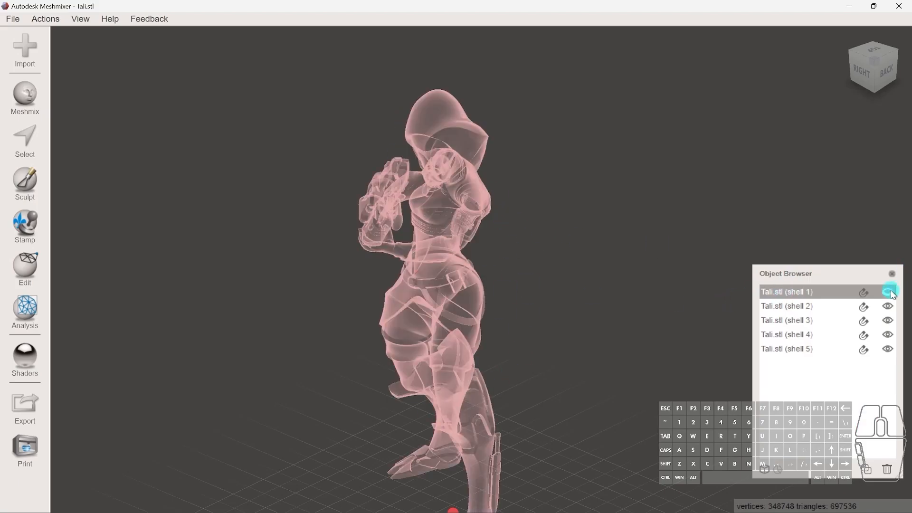
# Step: Select the small leftover fragments, Tali.stl shells 2 to 5, and delete them
pyautogui.click(826, 306)
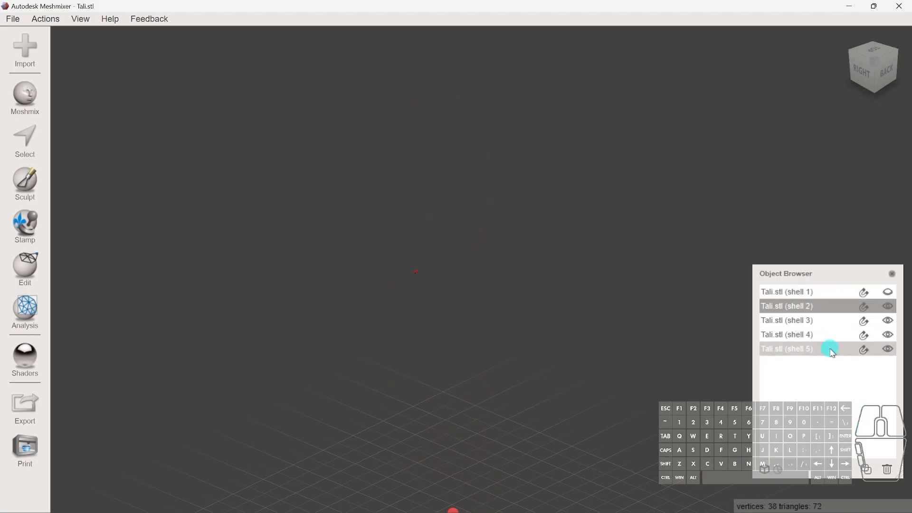
pyautogui.scroll(-5, 503, 422)
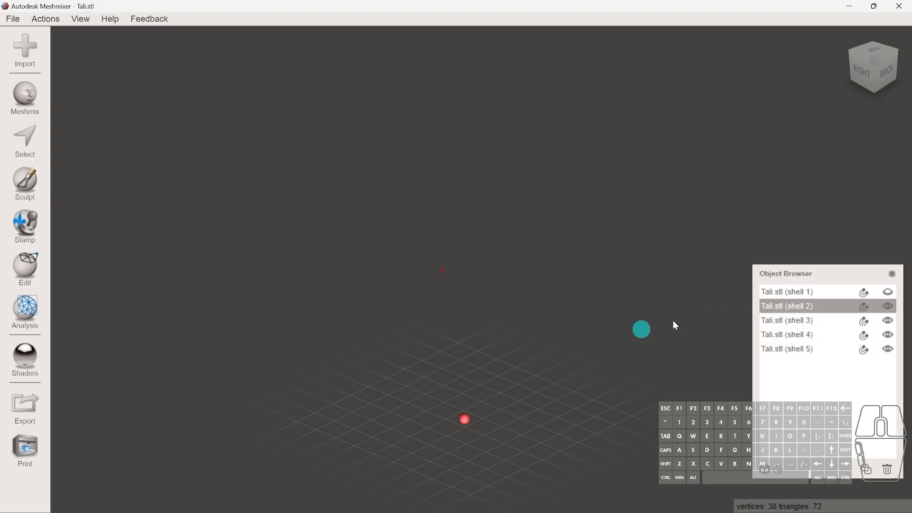
pyautogui.click(795, 352)
pyautogui.press('capslock')
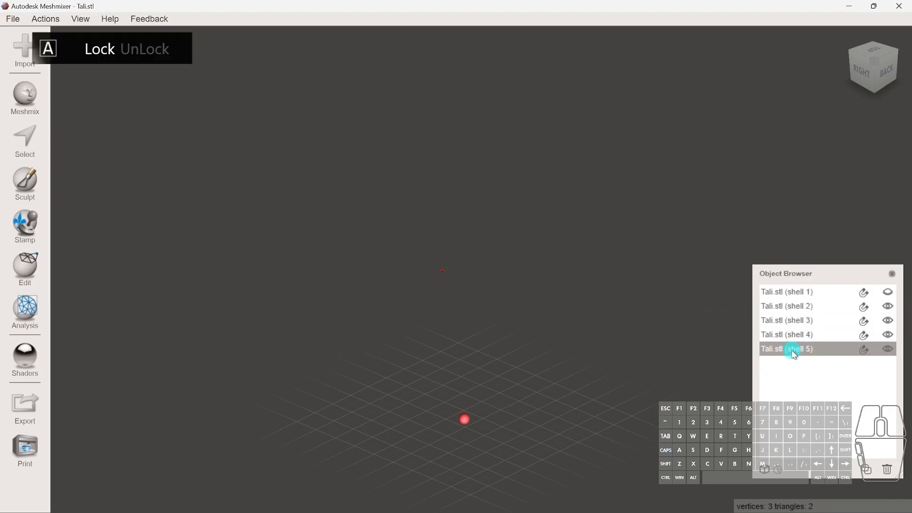
pyautogui.press('capslock')
pyautogui.click(802, 309)
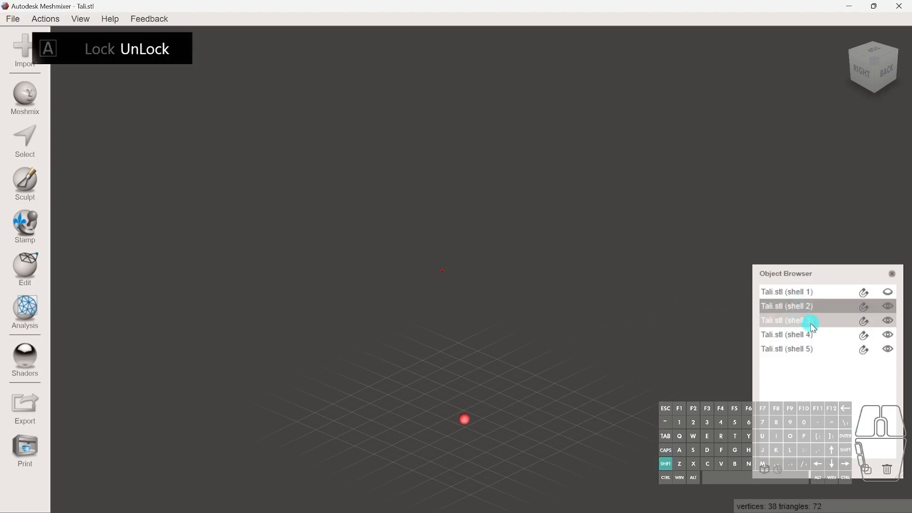
pyautogui.keyDown('shift'); pyautogui.click(824, 350); pyautogui.keyUp('shift')
pyautogui.keyDown('shift'); pyautogui.click(822, 346); pyautogui.keyUp('shift')
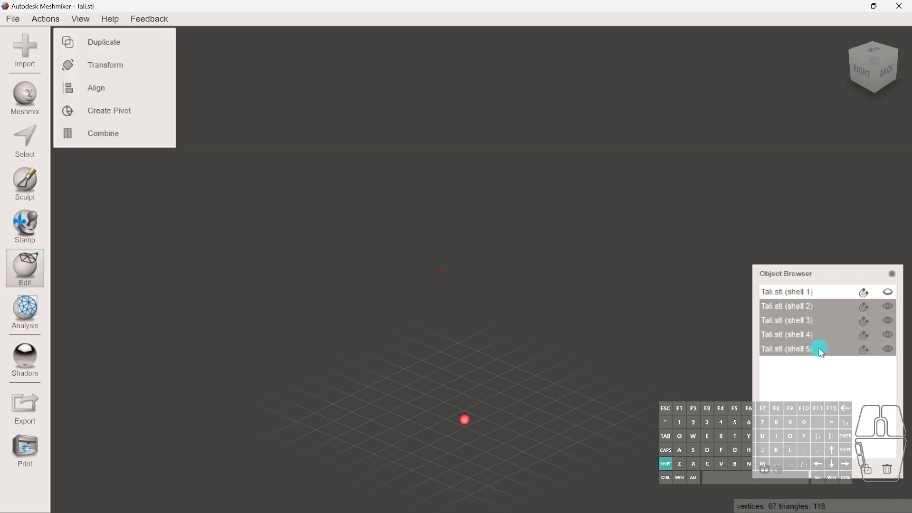
pyautogui.scroll(8, 362, 269)
pyautogui.moveTo(363, 274)
pyautogui.mouseDown(button='middle')
pyautogui.moveTo(372, 286)
pyautogui.moveTo(352, 287)
pyautogui.mouseUp(button='middle')
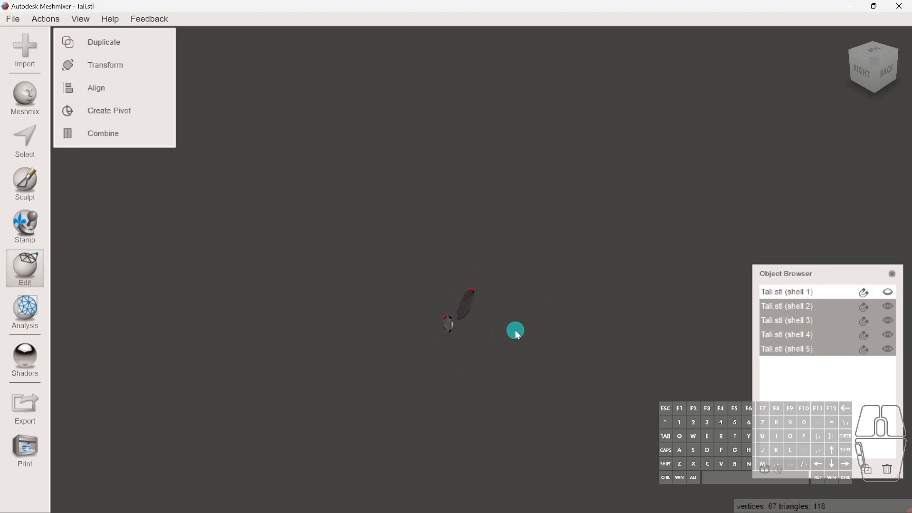
pyautogui.click(890, 471)
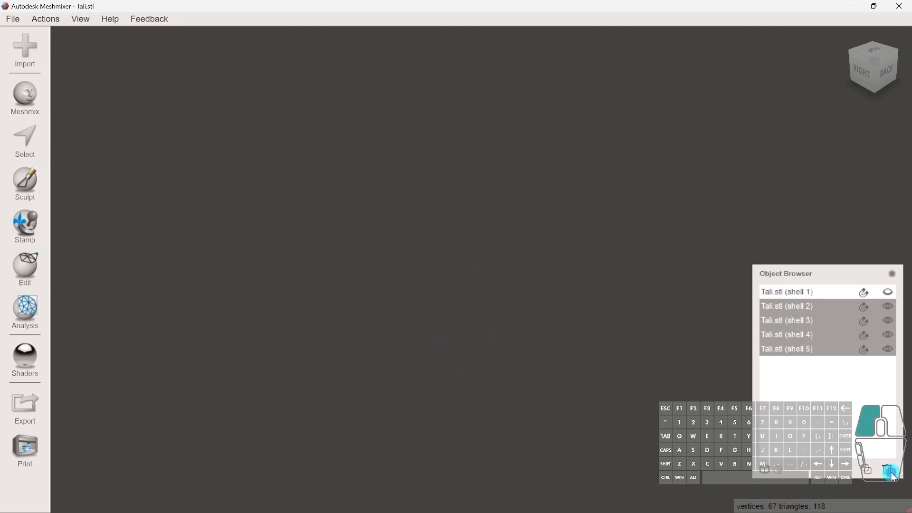
# Step: Make the main figurine body, Tali.stl (shell 1), visible again
pyautogui.click(799, 300)
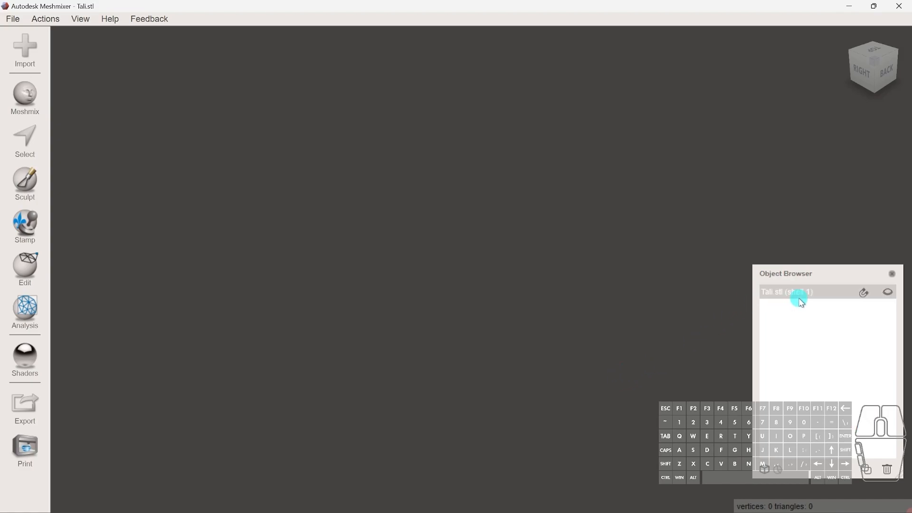
pyautogui.scroll(-8, 509, 378)
pyautogui.scroll(-3, 509, 385)
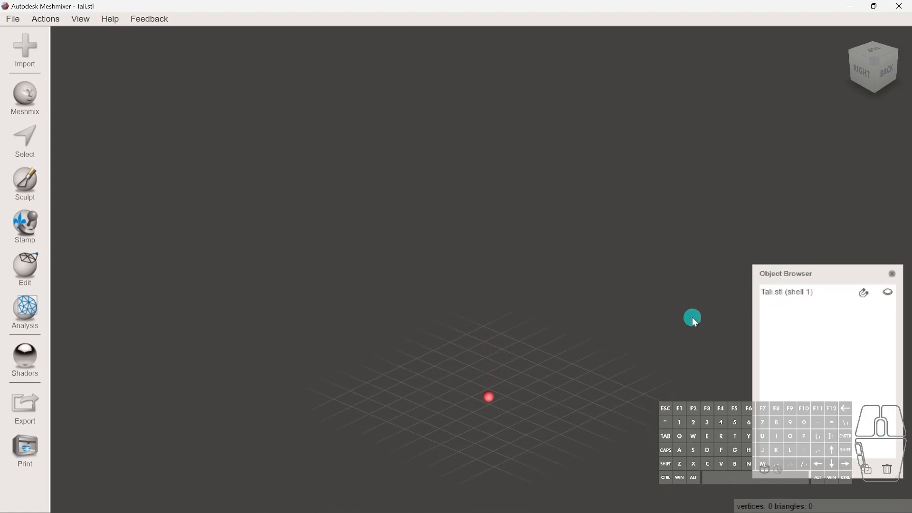
pyautogui.click(780, 292)
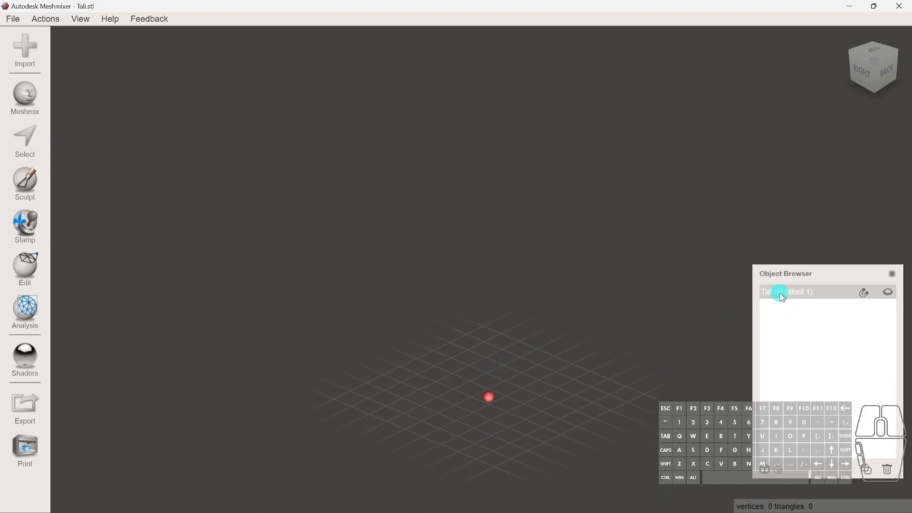
pyautogui.click(883, 292)
pyautogui.scroll(4, 467, 240)
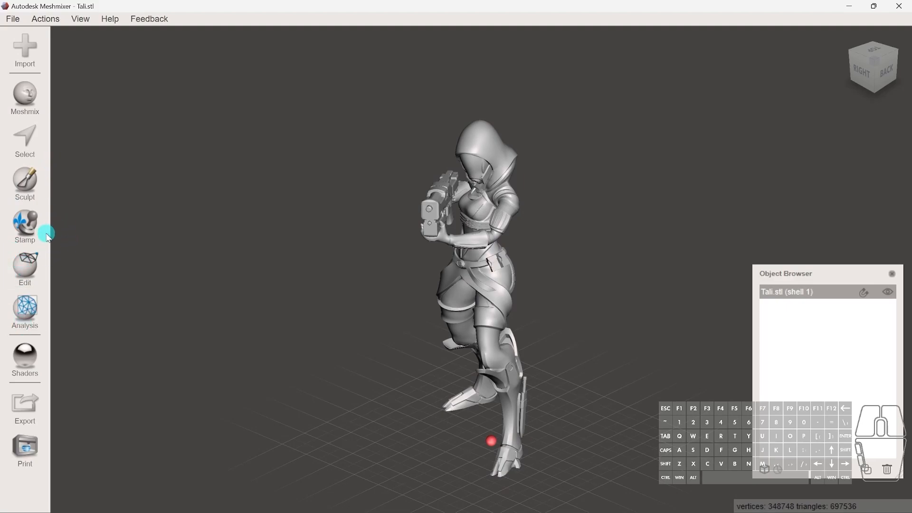
# Step: Run Inspector on the figurine and automatically repair all mesh defects using Flat Fill
pyautogui.click(25, 311)
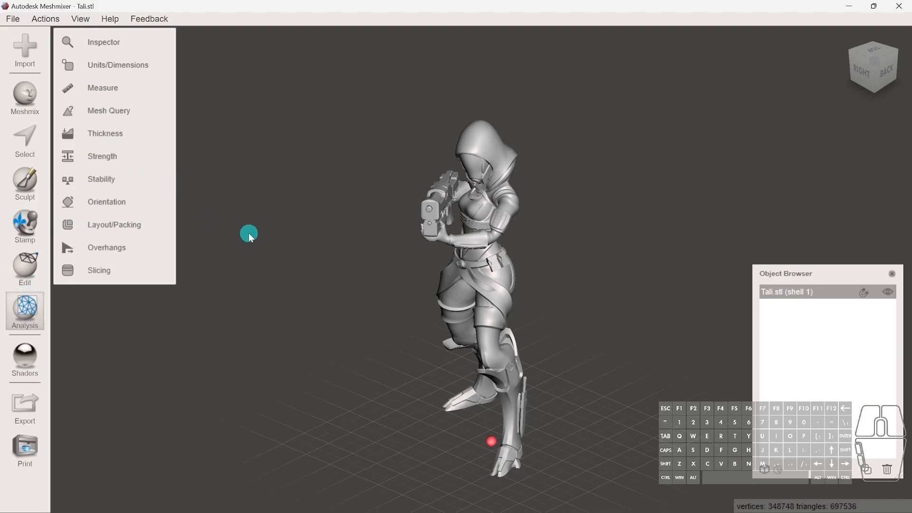
pyautogui.click(249, 232)
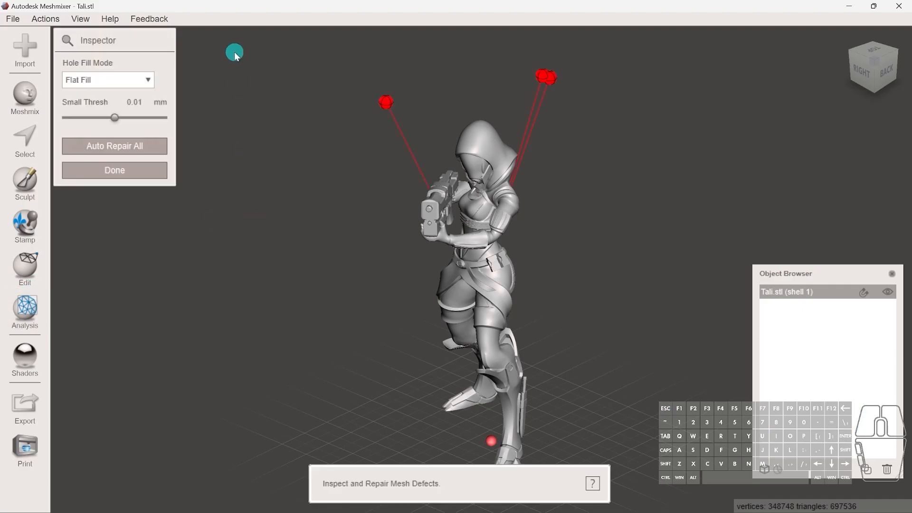
pyautogui.click(126, 146)
pyautogui.click(136, 176)
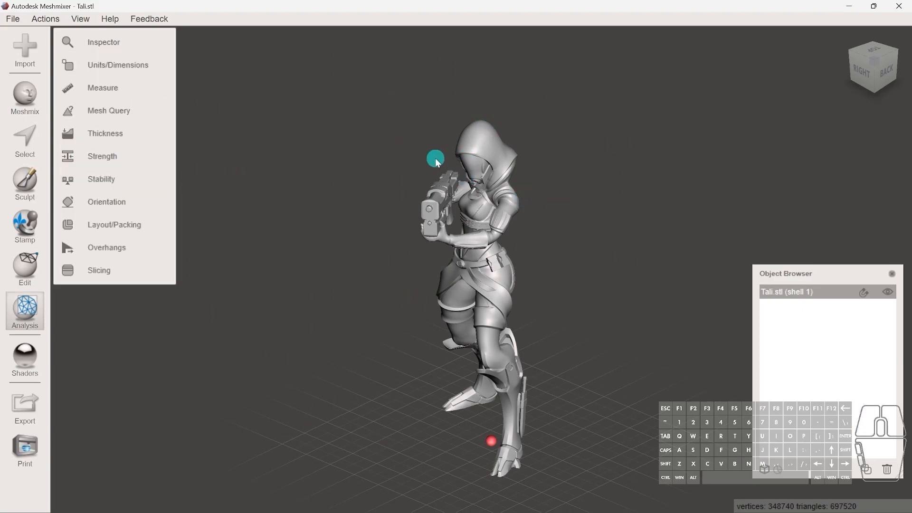
# Step: Switch Select to Lasso mode and draw the first curve along the belt's upper edge, from above the hip pouches past the octagonal fitting
pyautogui.scroll(5, 444, 213)
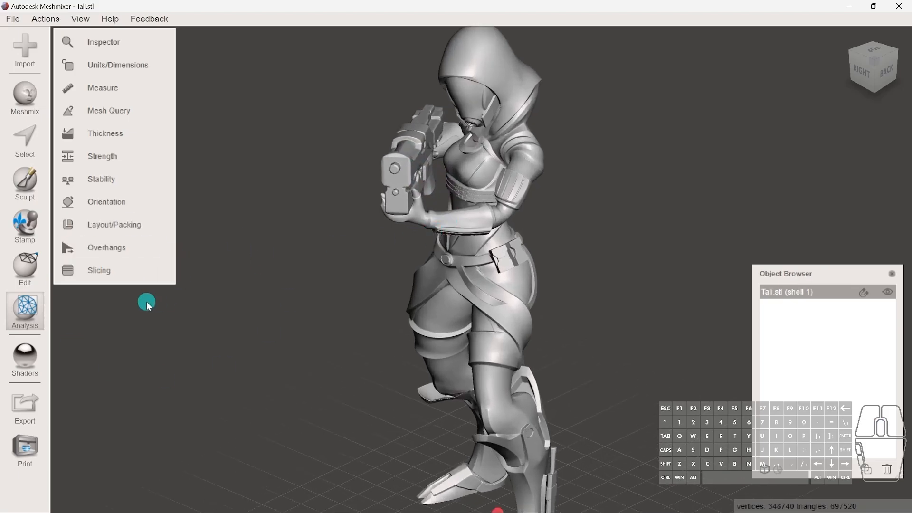
pyautogui.click(17, 137)
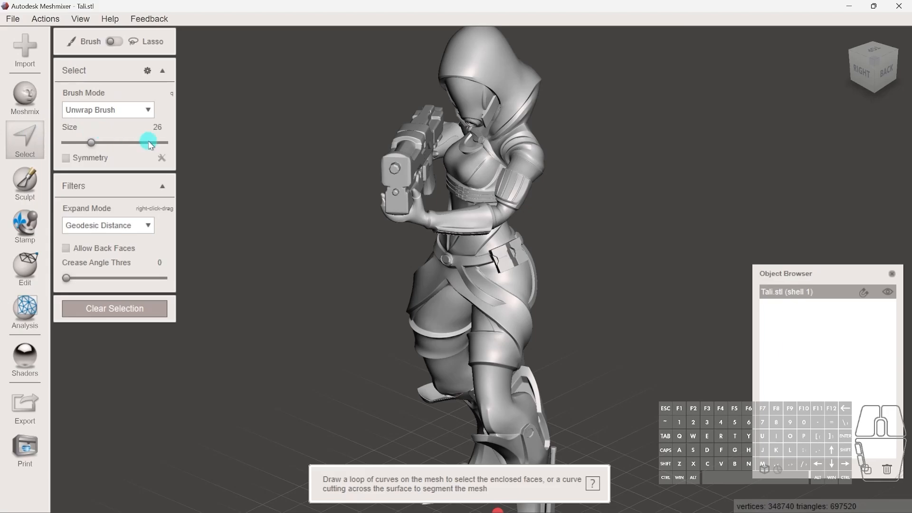
pyautogui.click(115, 41)
pyautogui.scroll(8, 472, 261)
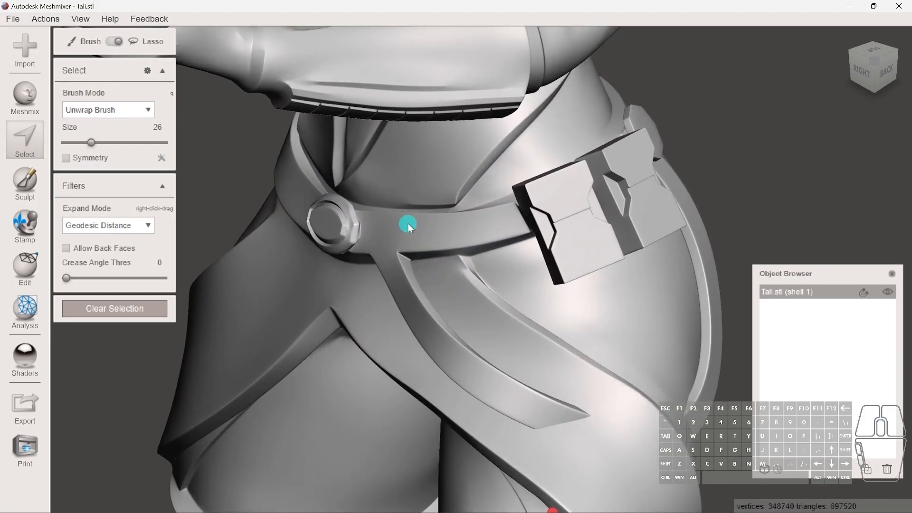
pyautogui.keyDown('shift'); pyautogui.moveTo(429, 222); pyautogui.dragTo(431, 258, button='middle'); pyautogui.keyUp('shift')
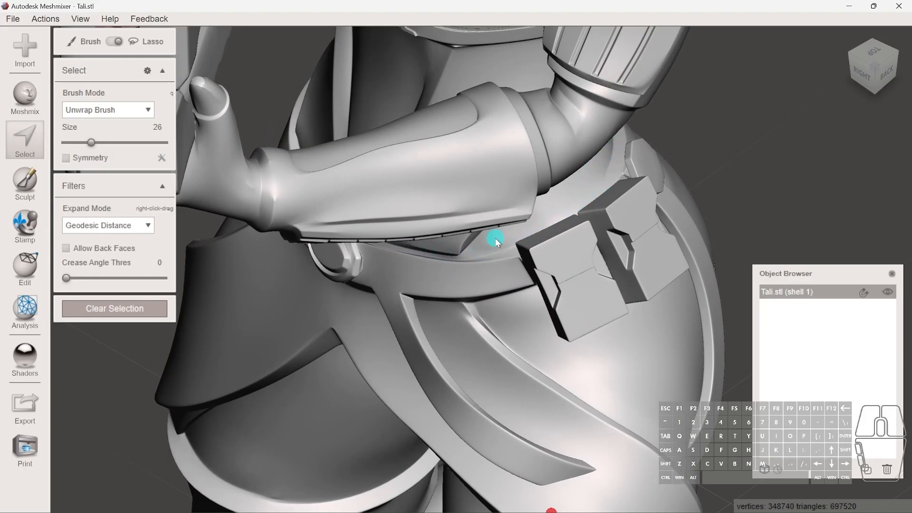
pyautogui.keyDown('shift'); pyautogui.moveTo(556, 216); pyautogui.dragTo(413, 248, button='middle'); pyautogui.keyUp('shift')
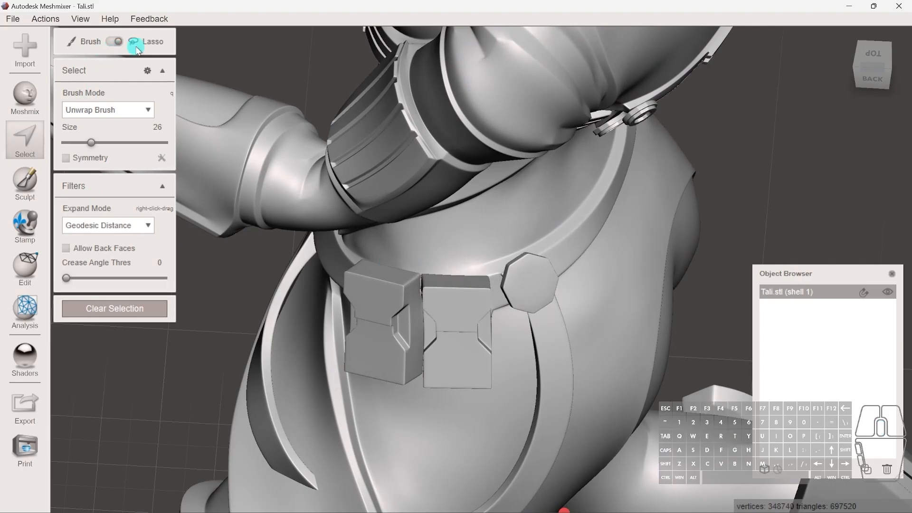
pyautogui.keyDown('shift'); pyautogui.moveTo(479, 287); pyautogui.dragTo(449, 302, button='middle'); pyautogui.keyUp('shift')
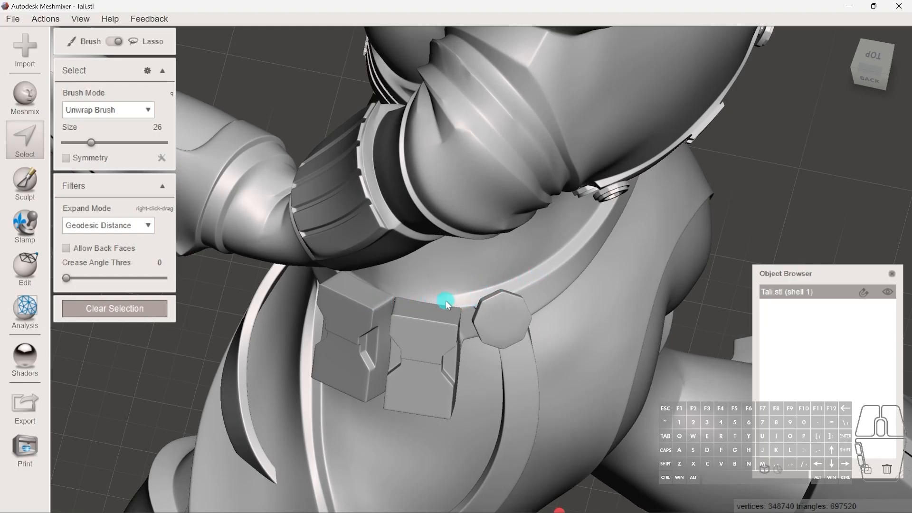
pyautogui.scroll(1, 470, 298)
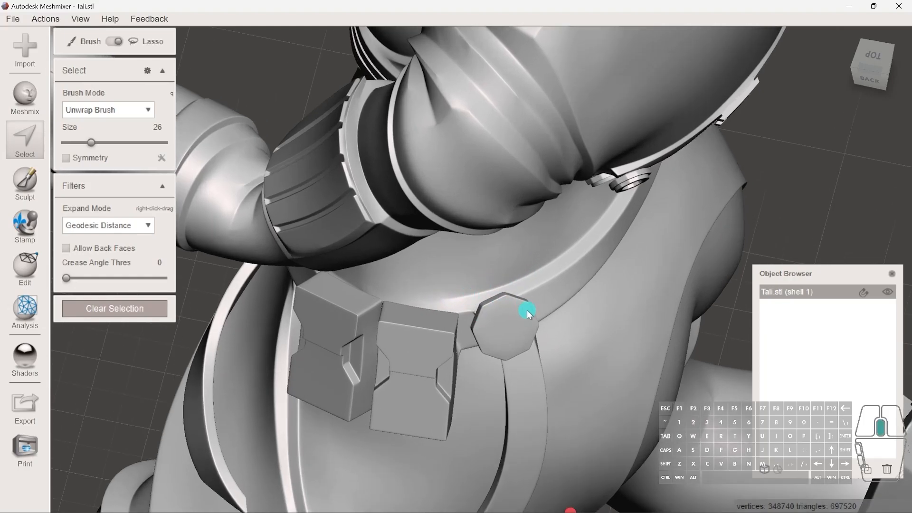
pyautogui.moveTo(529, 315); pyautogui.dragTo(485, 316, button='middle')
pyautogui.moveTo(385, 306); pyautogui.dragTo(453, 291)
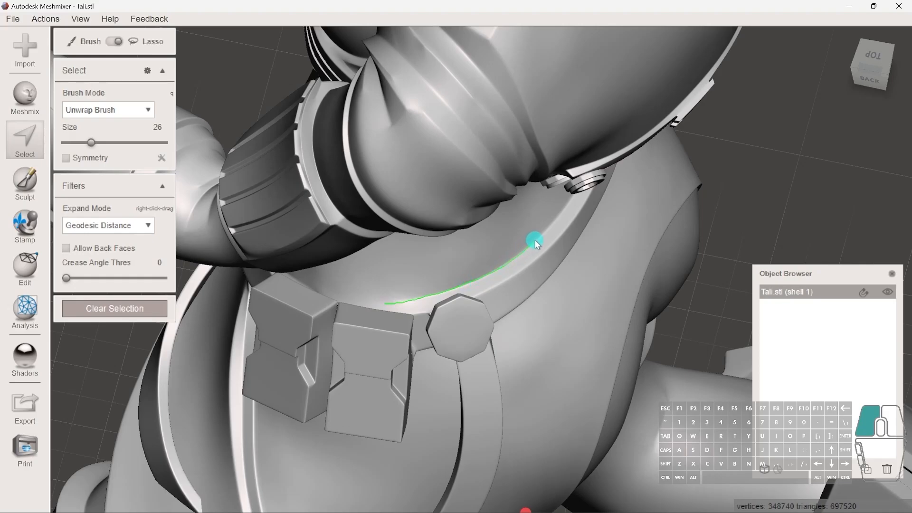
pyautogui.moveTo(538, 237); pyautogui.dragTo(538, 236)
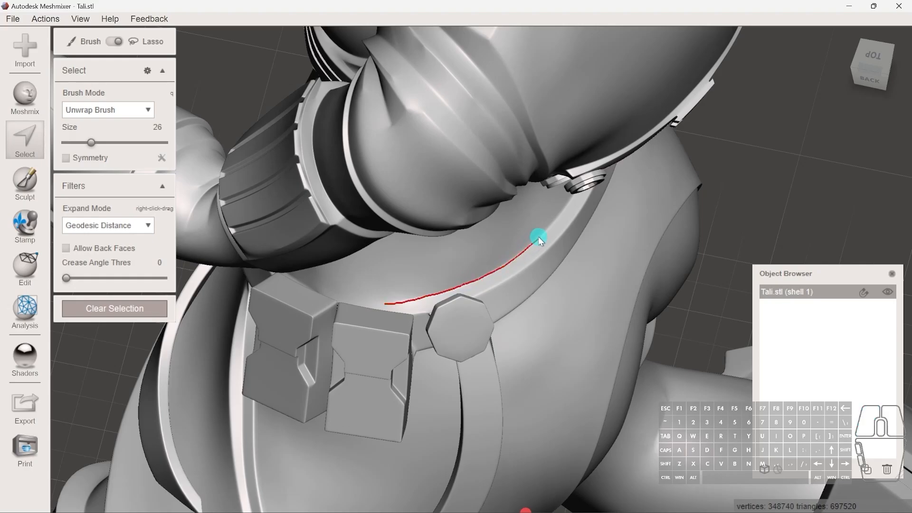
# Step: Continue the lasso curve along the belt's upper edge, around the figurine's back and opposite hip to the front round buckle
pyautogui.keyDown('shift'); pyautogui.moveTo(597, 261); pyautogui.dragTo(403, 234, button='middle'); pyautogui.keyUp('shift')
pyautogui.moveTo(410, 227); pyautogui.dragTo(420, 231)
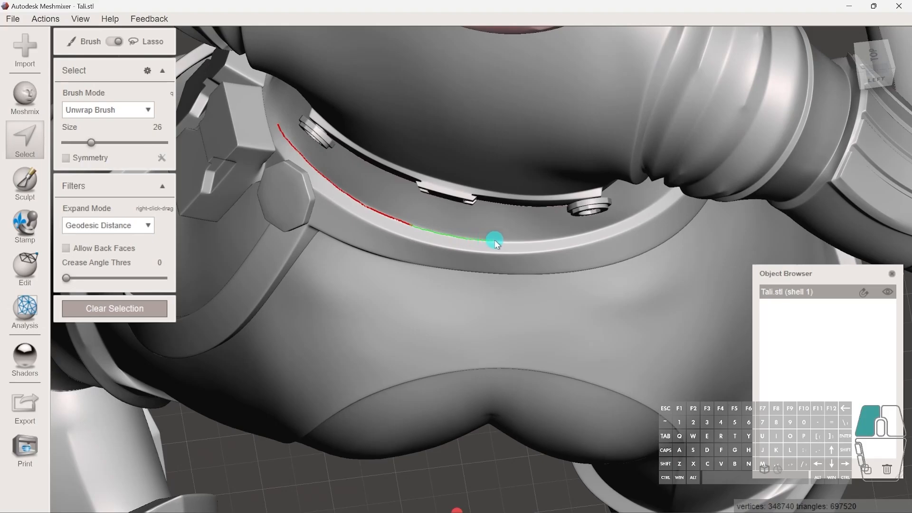
pyautogui.moveTo(496, 243)
pyautogui.mouseDown()
pyautogui.moveTo(569, 236)
pyautogui.moveTo(664, 199)
pyautogui.mouseUp()
pyautogui.moveTo(651, 269)
pyautogui.keyDown('shift'); pyautogui.mouseDown(button='middle')
pyautogui.moveTo(460, 234)
pyautogui.moveTo(389, 206)
pyautogui.moveTo(378, 212)
pyautogui.mouseUp(button='middle'); pyautogui.keyUp('shift')
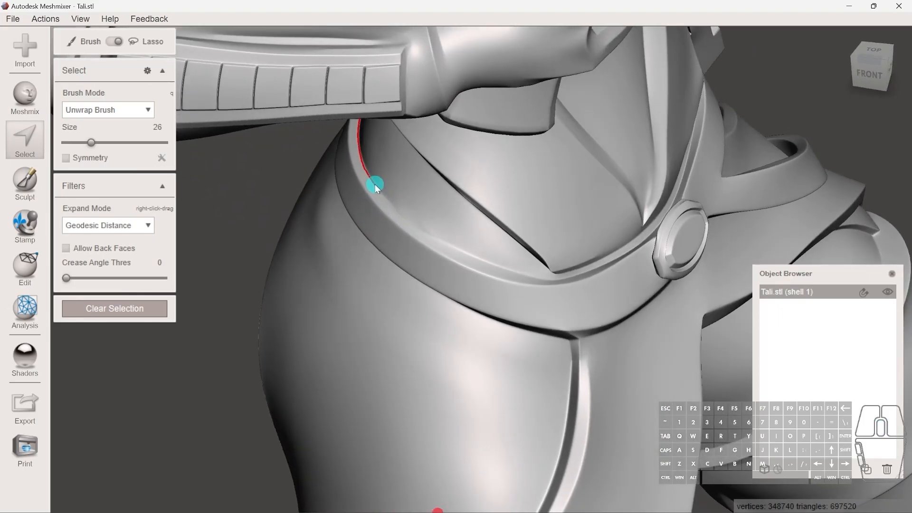
pyautogui.moveTo(375, 185); pyautogui.dragTo(402, 218)
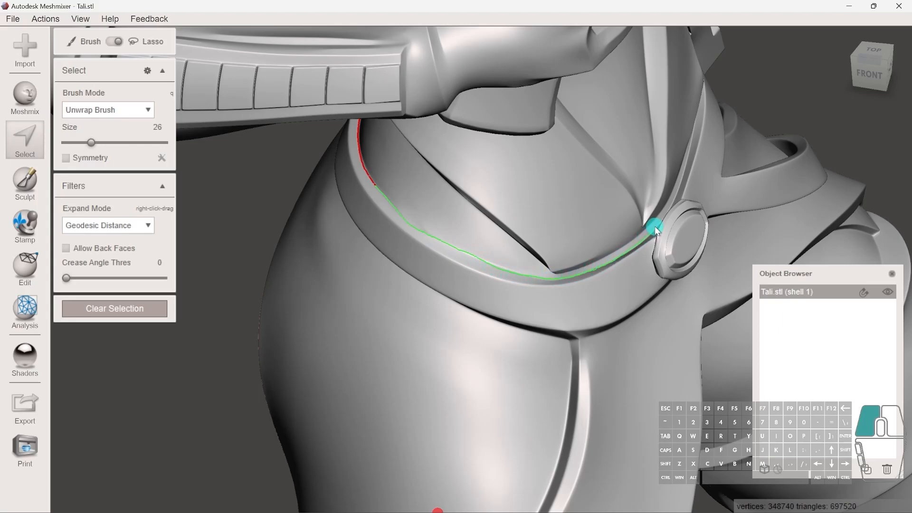
# Step: Trace the lasso line along the belt's upper edge across the front of the hips, past the round buckle and up toward the rifle
pyautogui.moveTo(656, 226); pyautogui.dragTo(656, 227)
pyautogui.keyDown('shift'); pyautogui.moveTo(653, 263); pyautogui.dragTo(661, 294, button='middle'); pyautogui.keyUp('shift')
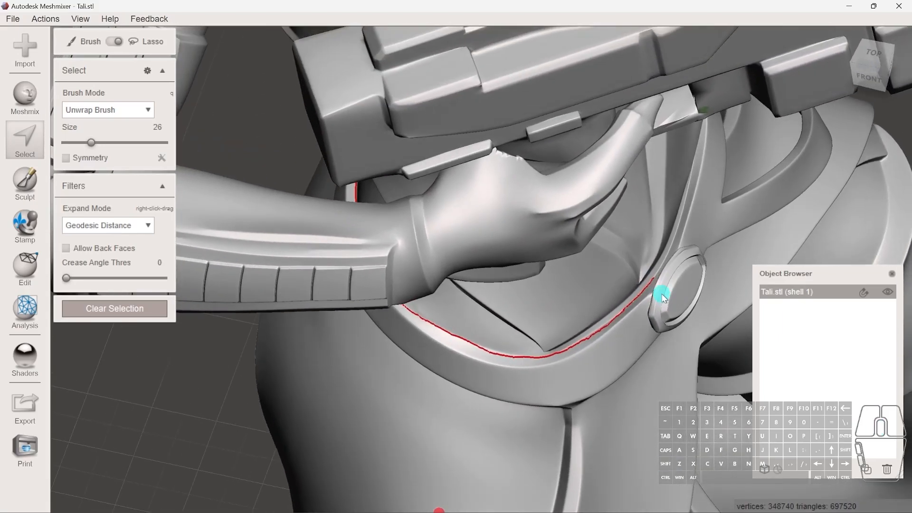
pyautogui.moveTo(654, 280); pyautogui.dragTo(663, 265)
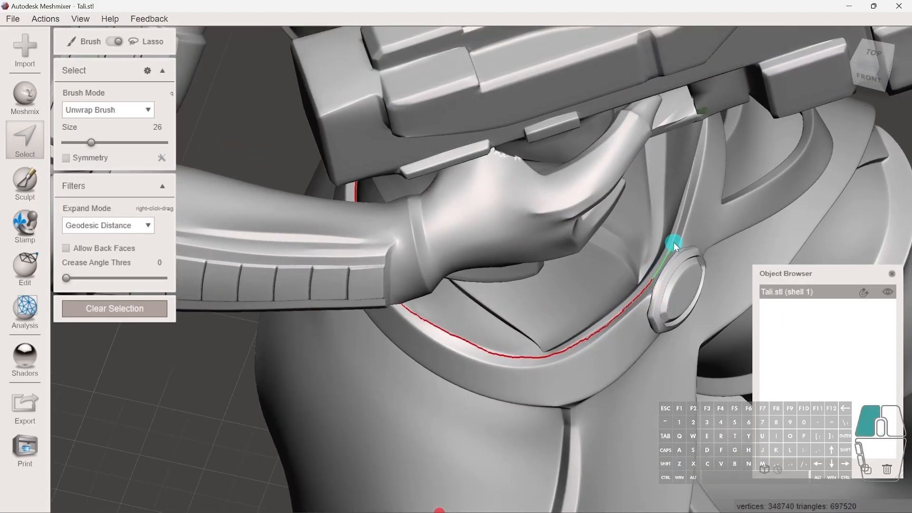
pyautogui.moveTo(684, 197); pyautogui.dragTo(685, 198)
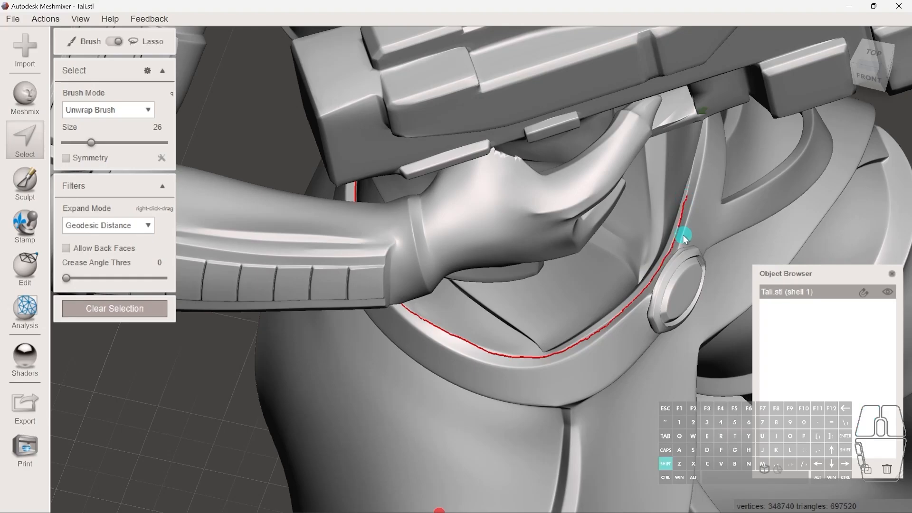
pyautogui.keyDown('shift'); pyautogui.moveTo(683, 235); pyautogui.dragTo(570, 278, button='middle'); pyautogui.keyUp('shift')
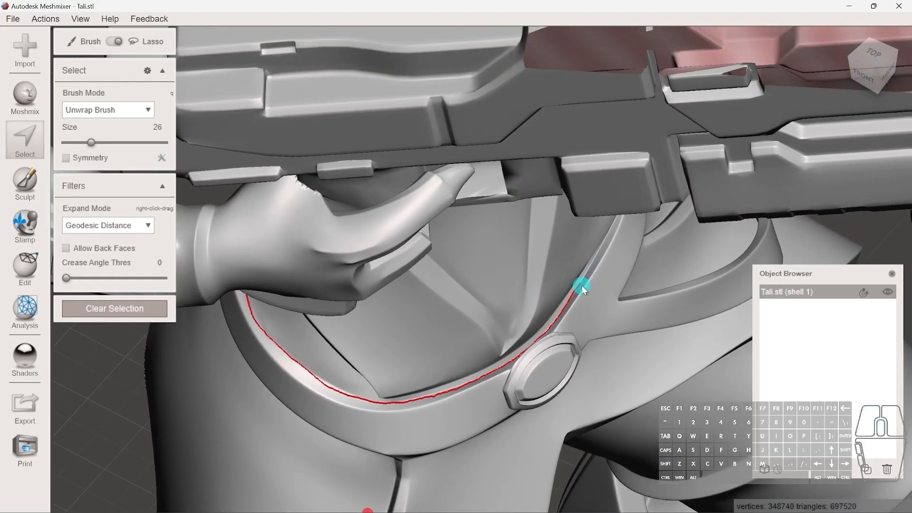
pyautogui.moveTo(578, 284); pyautogui.dragTo(585, 274)
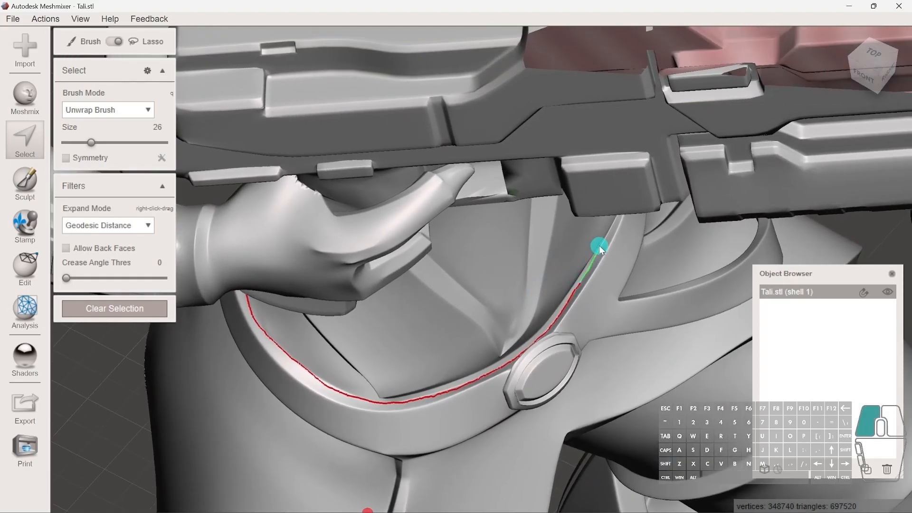
pyautogui.moveTo(611, 221); pyautogui.dragTo(612, 241)
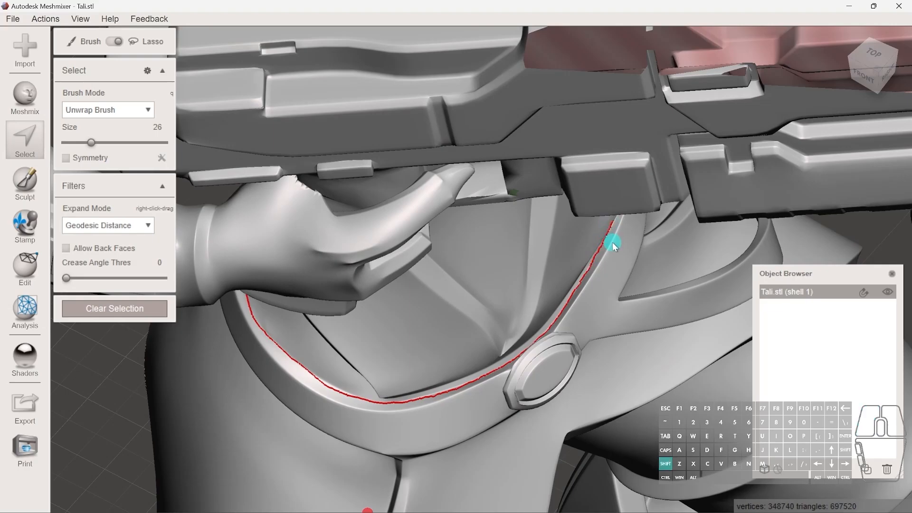
# Step: Close the lasso loop by tracing the remaining gap along the belt's upper edge behind the two pouches
pyautogui.keyDown('shift'); pyautogui.moveTo(612, 241); pyautogui.dragTo(346, 223, button='middle'); pyautogui.keyUp('shift')
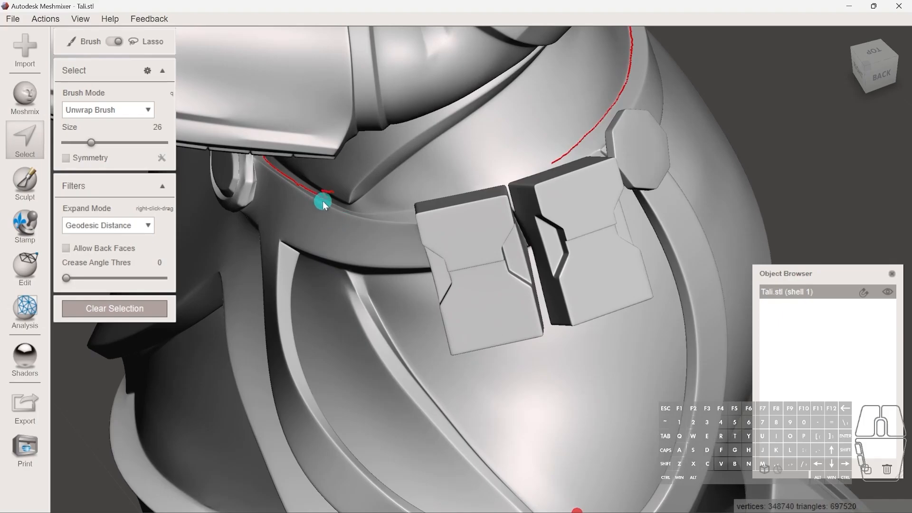
pyautogui.moveTo(331, 193)
pyautogui.mouseDown()
pyautogui.moveTo(389, 204)
pyautogui.moveTo(523, 161)
pyautogui.moveTo(552, 164)
pyautogui.mouseUp()
pyautogui.moveTo(356, 193)
pyautogui.keyDown('shift'); pyautogui.mouseDown(button='middle')
pyautogui.moveTo(384, 205)
pyautogui.moveTo(366, 179)
pyautogui.mouseUp(button='middle'); pyautogui.keyUp('shift')
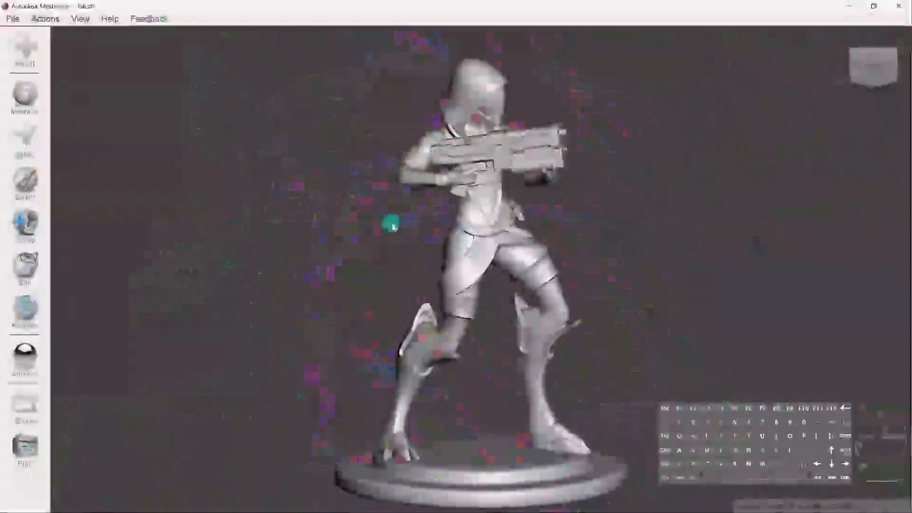
# Step: Set the Select tool to lasso mode and trace the belt's upper edge from the round buckle to the first pouch
pyautogui.keyDown('shift'); pyautogui.moveTo(593, 380); pyautogui.dragTo(478, 222, button='middle'); pyautogui.keyUp('shift')
pyautogui.scroll(3, 477, 222)
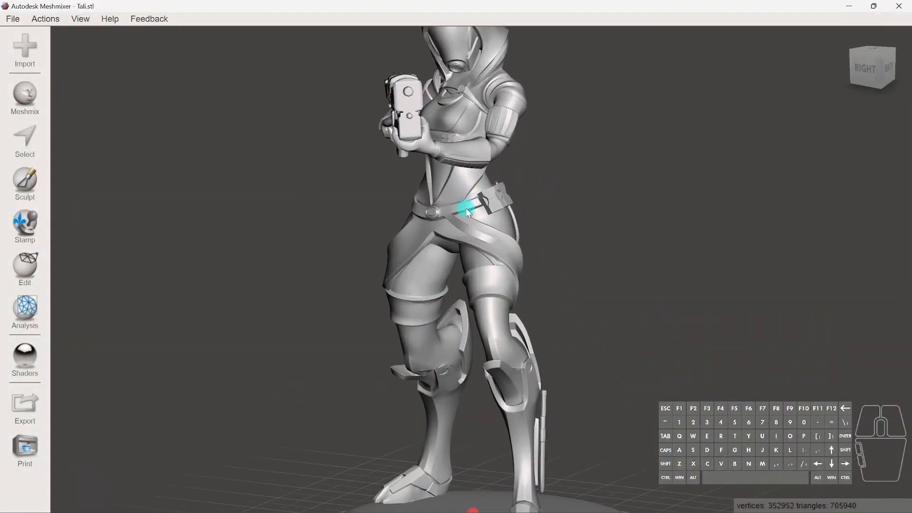
pyautogui.click(25, 140)
pyautogui.click(118, 43)
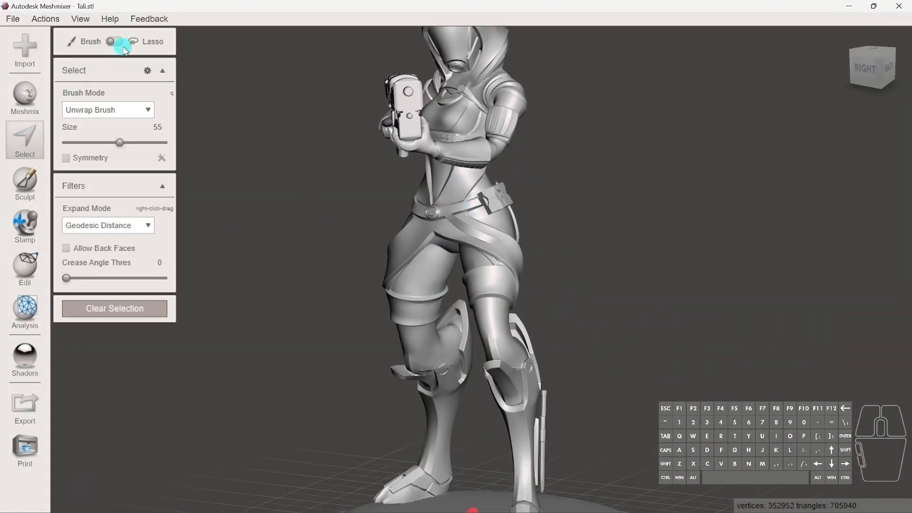
pyautogui.moveTo(261, 188); pyautogui.dragTo(210, 231, button='middle')
pyautogui.scroll(2, 237, 256)
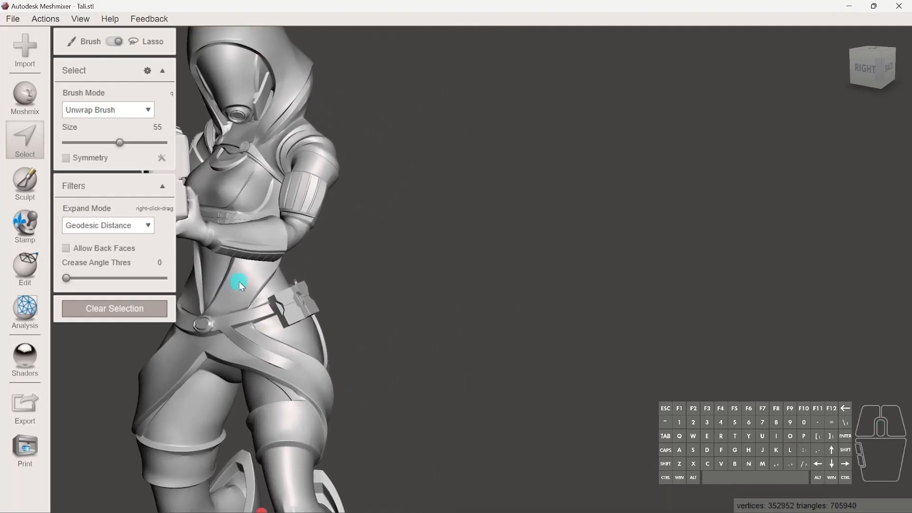
pyautogui.moveTo(238, 283); pyautogui.dragTo(269, 245, button='middle')
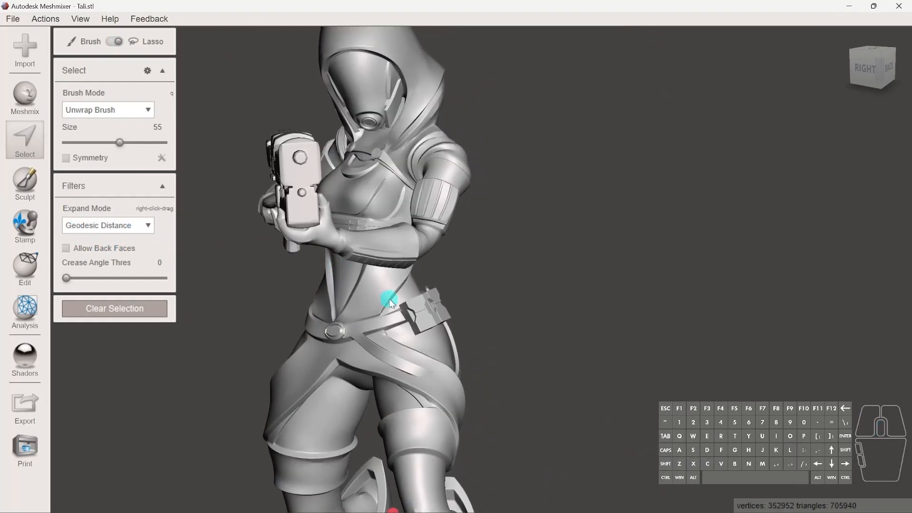
pyautogui.scroll(3, 315, 332)
pyautogui.keyDown('shift'); pyautogui.moveTo(316, 333); pyautogui.dragTo(273, 307, button='middle'); pyautogui.keyUp('shift')
pyautogui.scroll(5, 460, 277)
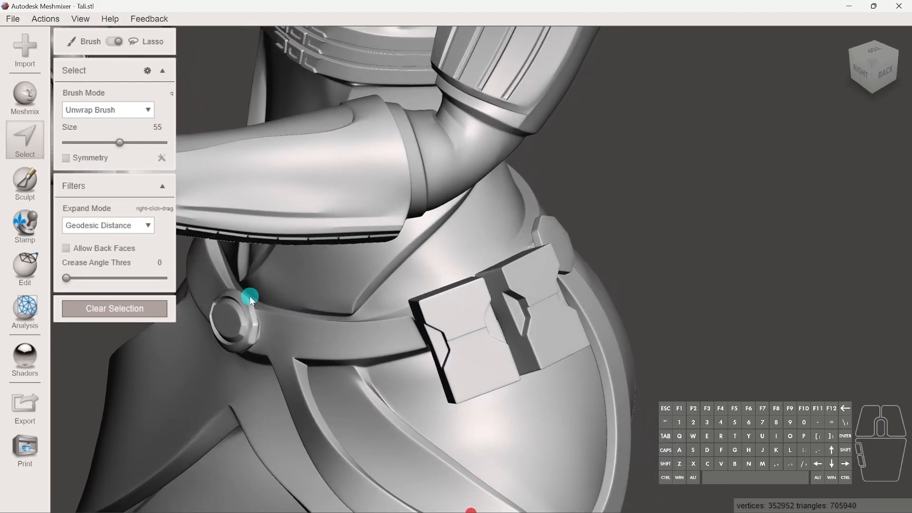
pyautogui.moveTo(250, 297); pyautogui.dragTo(283, 311)
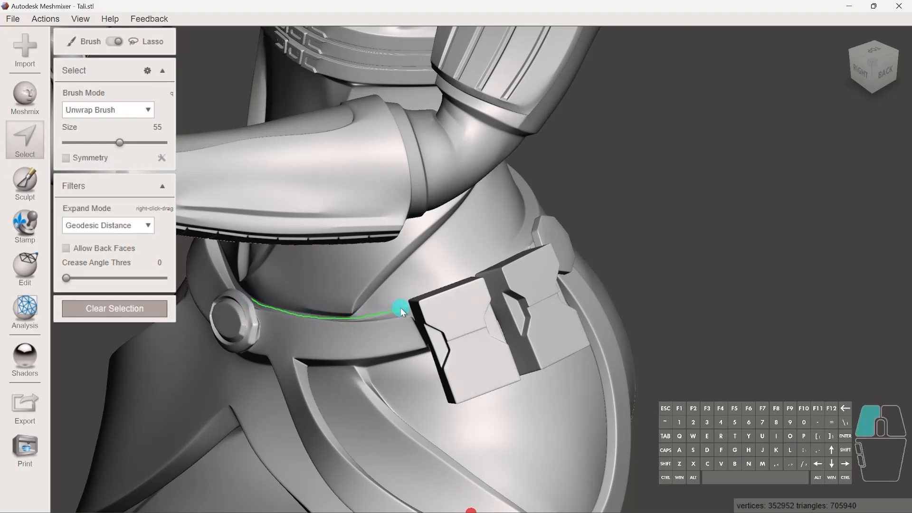
pyautogui.moveTo(400, 306); pyautogui.dragTo(403, 306)
# Step: Extend the lasso line along the belt's upper edge behind the pouches, past the octagonal plate and across the lower back
pyautogui.moveTo(383, 324)
pyautogui.keyDown('shift'); pyautogui.mouseDown(button='middle')
pyautogui.moveTo(267, 363)
pyautogui.moveTo(216, 224)
pyautogui.mouseUp(button='middle'); pyautogui.keyUp('shift')
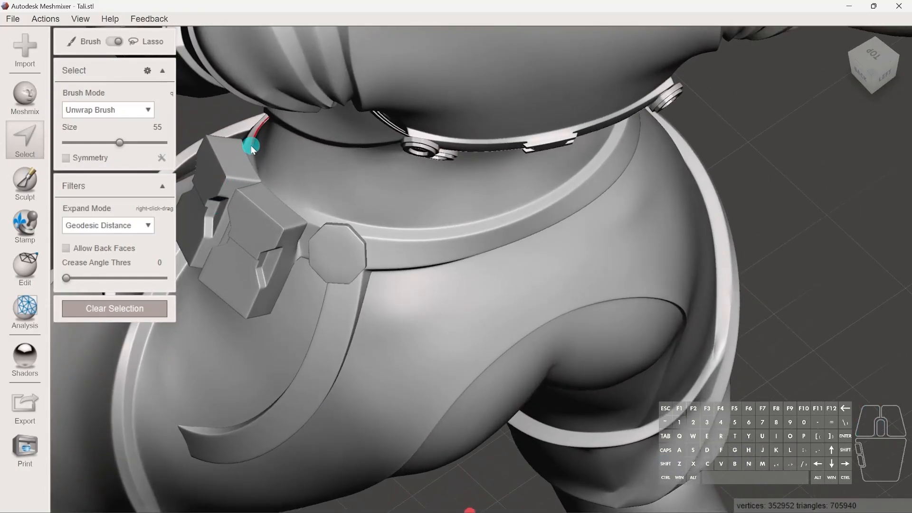
pyautogui.moveTo(251, 148); pyautogui.dragTo(253, 151)
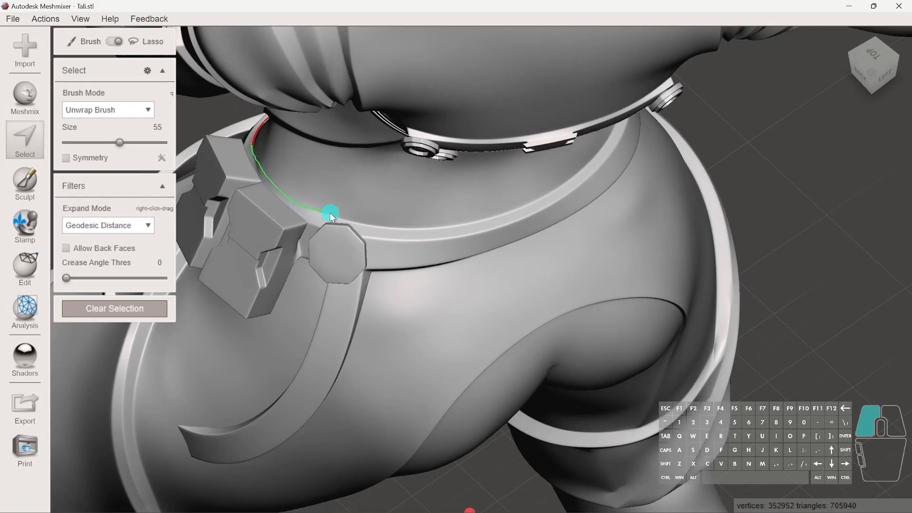
pyautogui.moveTo(331, 216)
pyautogui.mouseDown()
pyautogui.moveTo(444, 230)
pyautogui.moveTo(507, 210)
pyautogui.moveTo(558, 192)
pyautogui.moveTo(613, 124)
pyautogui.mouseUp()
# Step: Close the lasso loop across the front of the belt back to the buckle so the lower body gets selected
pyautogui.moveTo(581, 230)
pyautogui.keyDown('shift'); pyautogui.mouseDown(button='middle')
pyautogui.moveTo(444, 218)
pyautogui.moveTo(236, 175)
pyautogui.moveTo(379, 229)
pyautogui.mouseUp(button='middle'); pyautogui.keyUp('shift')
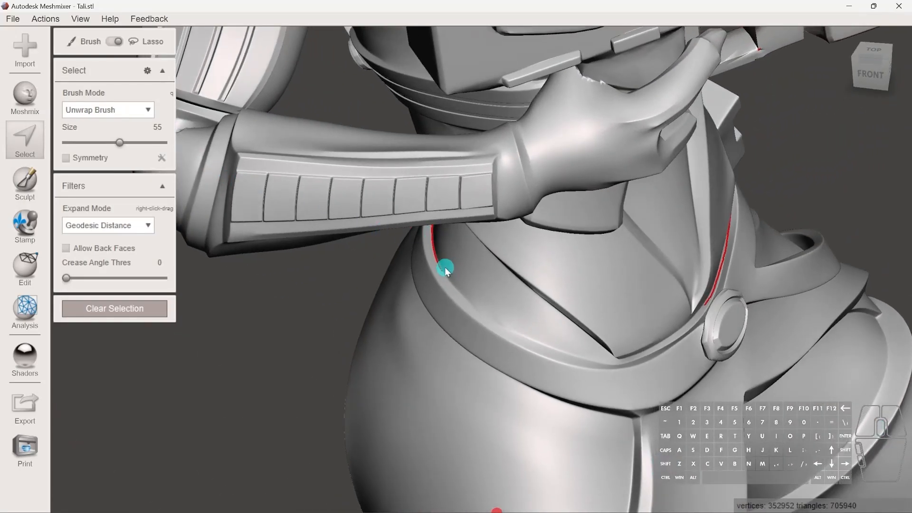
pyautogui.moveTo(446, 271); pyautogui.dragTo(501, 331)
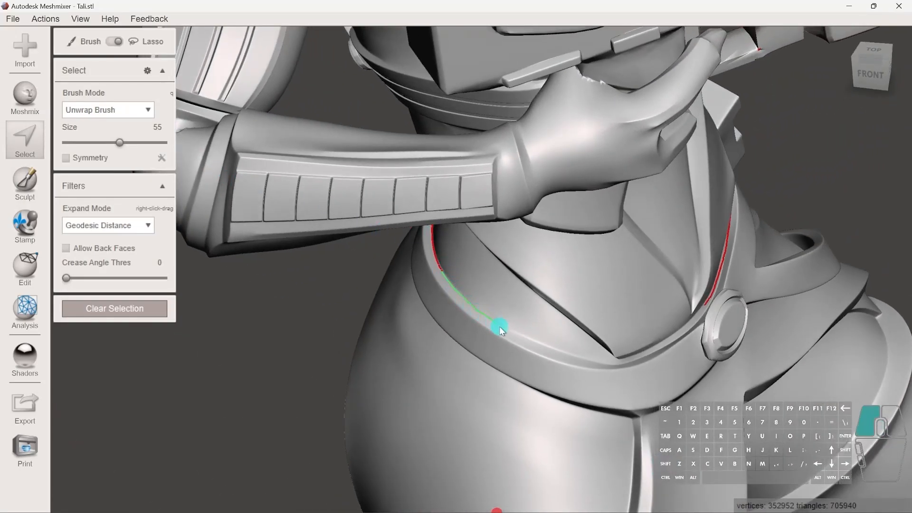
pyautogui.moveTo(612, 364)
pyautogui.mouseDown()
pyautogui.moveTo(657, 349)
pyautogui.moveTo(705, 310)
pyautogui.mouseUp()
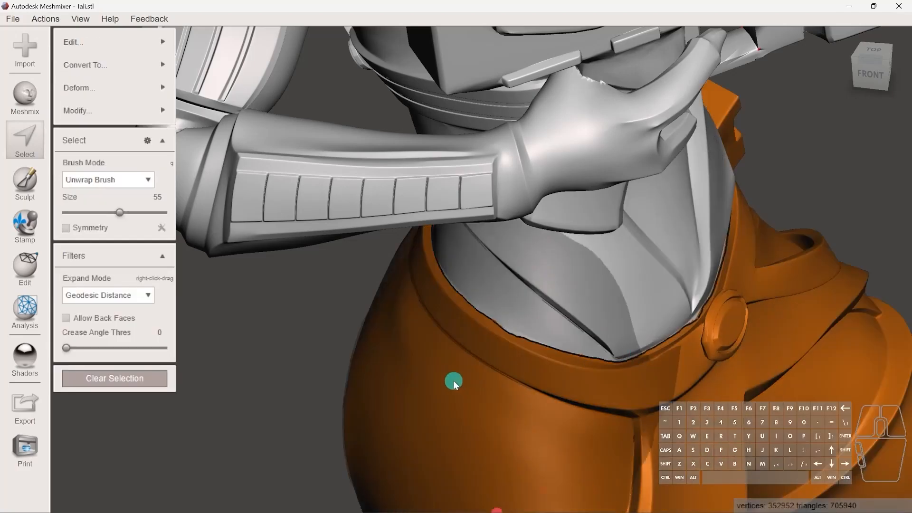
# Step: Smooth the boundary of the lower-body selection along the belt with Smoothness 100 and Preserve Shape 0
pyautogui.scroll(-5, 460, 301)
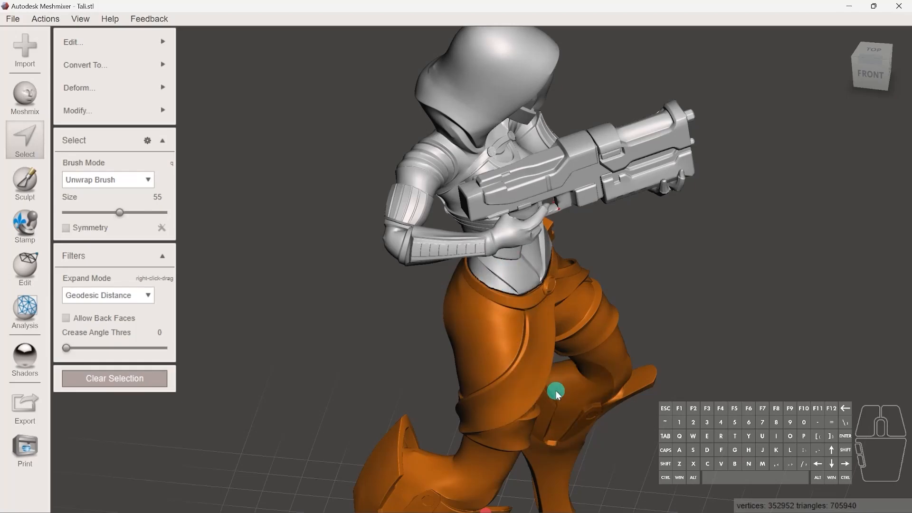
pyautogui.keyDown('shift'); pyautogui.moveTo(542, 442); pyautogui.dragTo(351, 375, button='middle'); pyautogui.keyUp('shift')
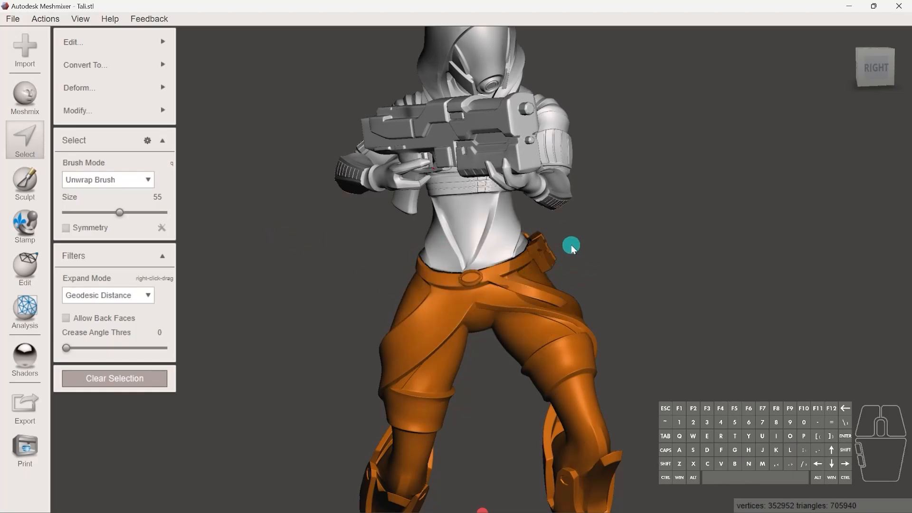
pyautogui.scroll(2, 524, 378)
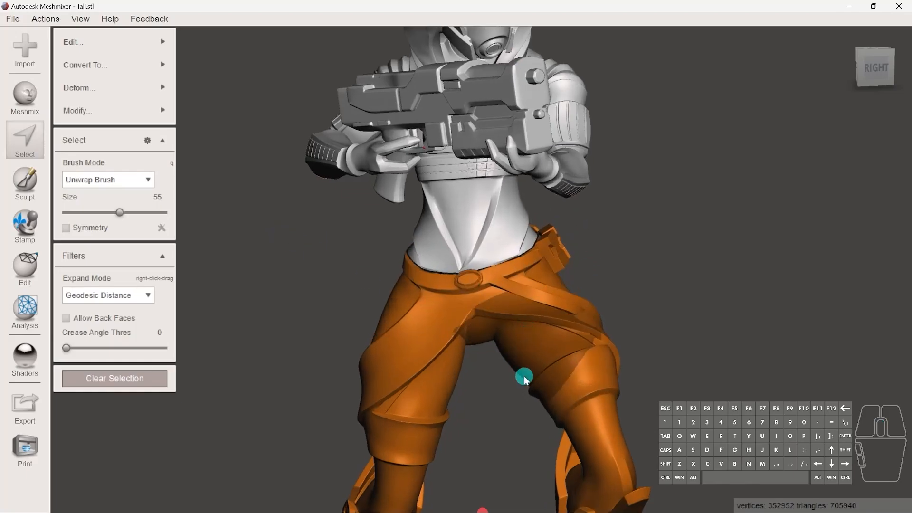
pyautogui.moveTo(524, 378); pyautogui.dragTo(504, 259, button='middle')
pyautogui.scroll(-2, 504, 259)
pyautogui.keyDown('shift'); pyautogui.moveTo(398, 275); pyautogui.dragTo(498, 323, button='right'); pyautogui.keyUp('shift')
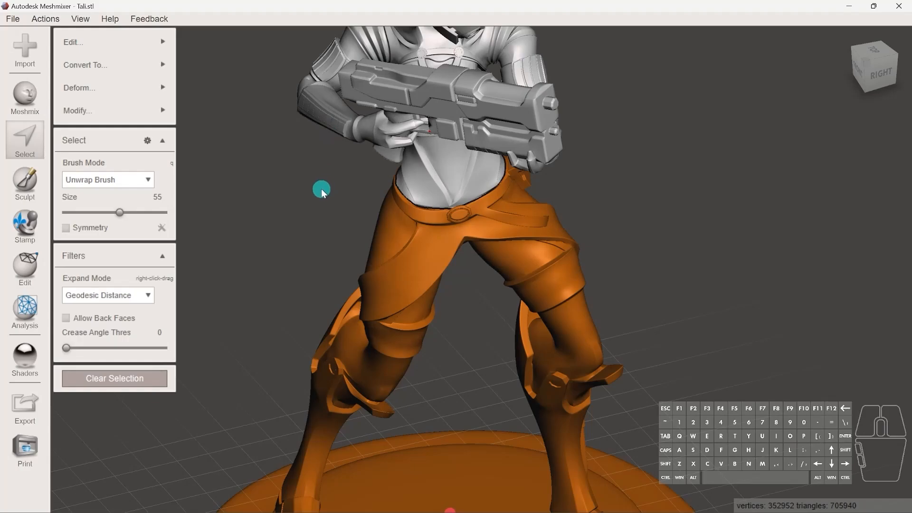
pyautogui.press('b')
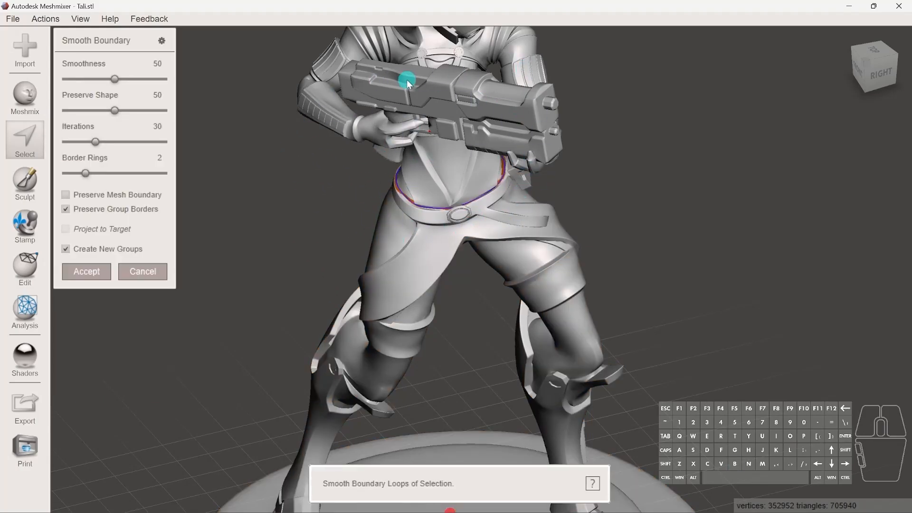
pyautogui.scroll(5, 322, 151)
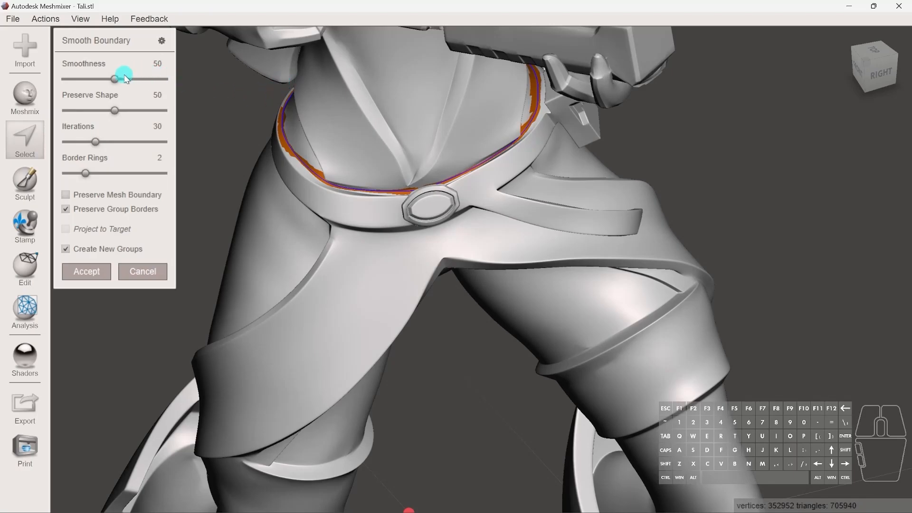
pyautogui.moveTo(118, 81); pyautogui.dragTo(171, 79)
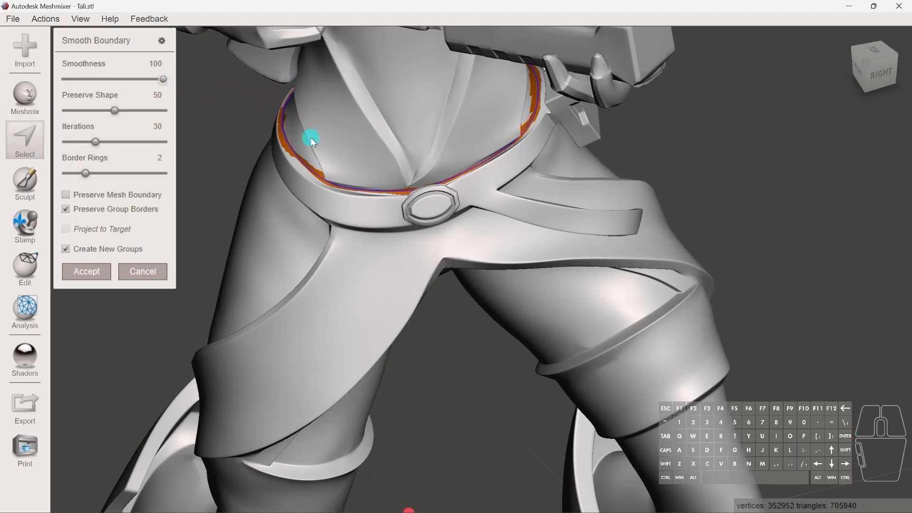
pyautogui.moveTo(114, 111); pyautogui.dragTo(66, 111)
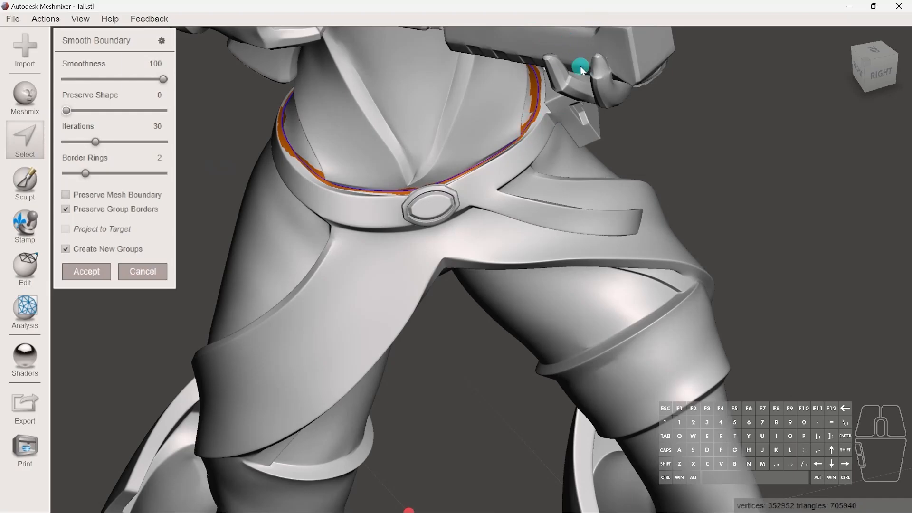
pyautogui.scroll(1, 373, 147)
pyautogui.moveTo(381, 193); pyautogui.dragTo(410, 247, button='middle')
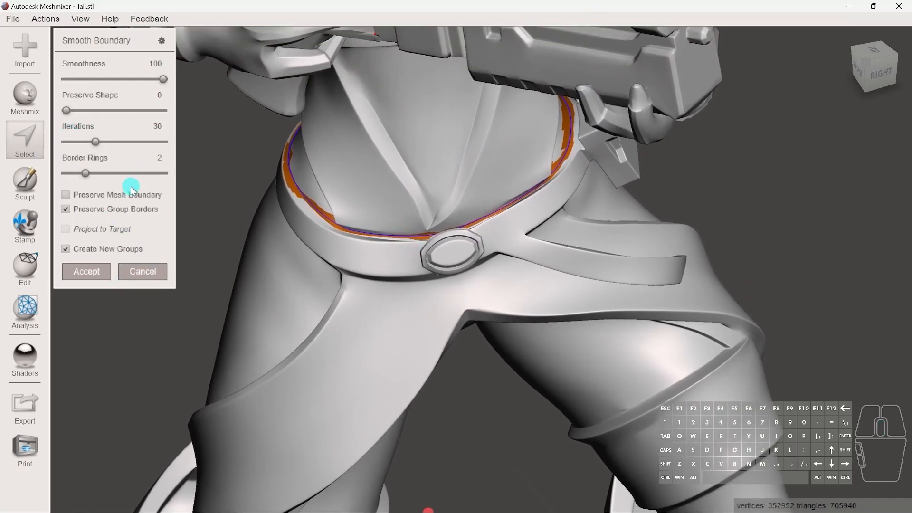
pyautogui.scroll(3, 561, 124)
pyautogui.moveTo(555, 159); pyautogui.dragTo(510, 223, button='middle')
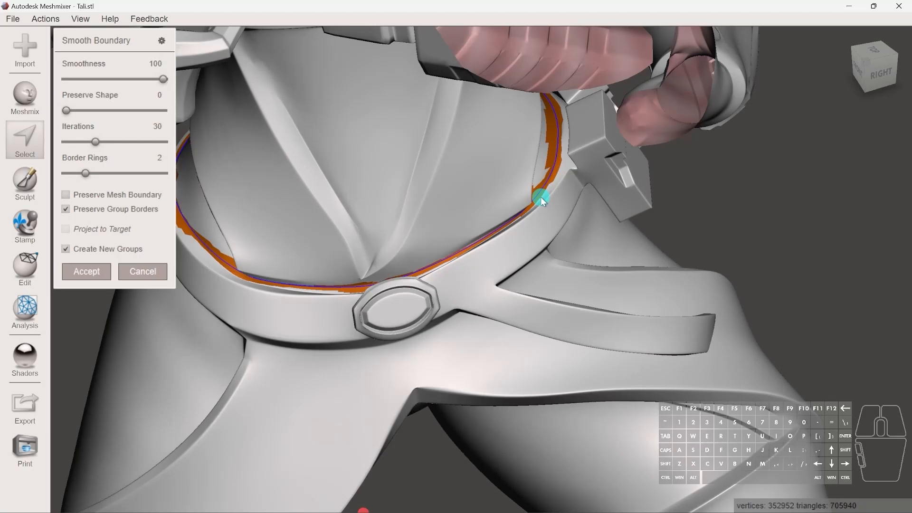
pyautogui.click(87, 272)
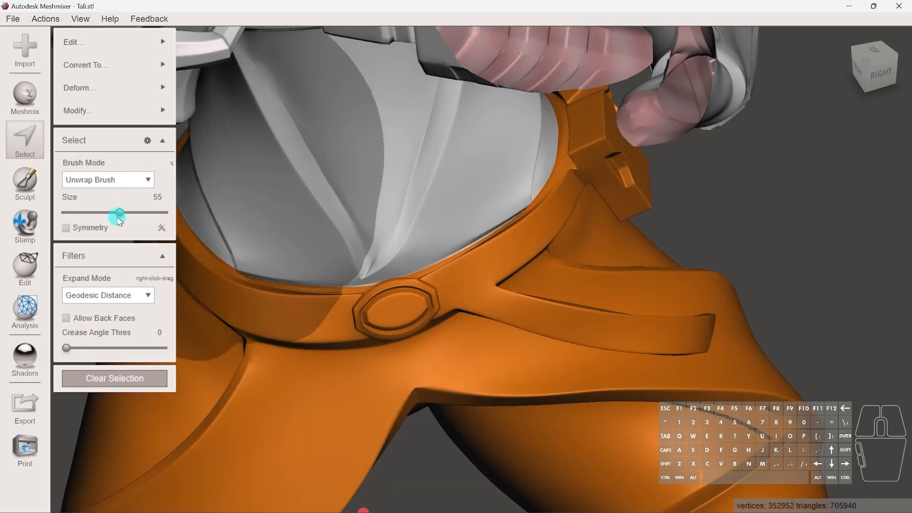
# Step: Start Generate Complex on the figure and pick the boundary loop along the belt's upper edge
pyautogui.click(26, 267)
pyautogui.click(109, 364)
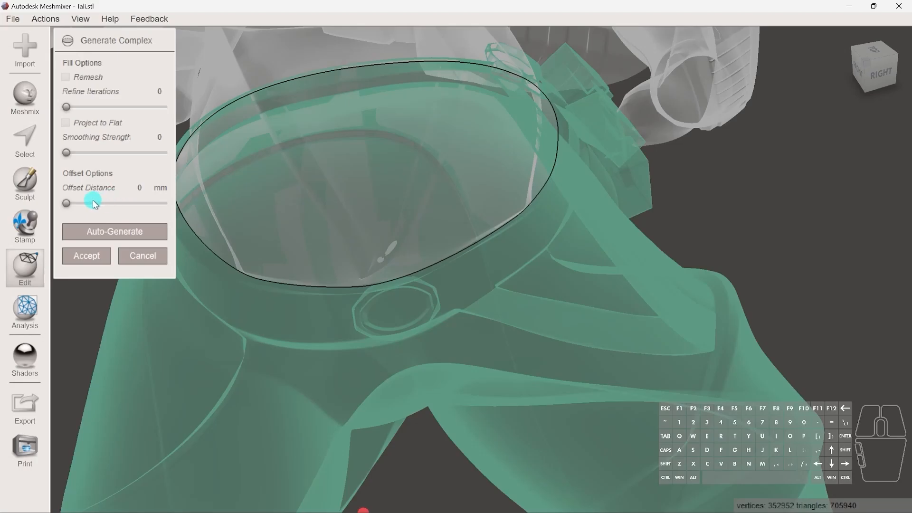
pyautogui.click(241, 272)
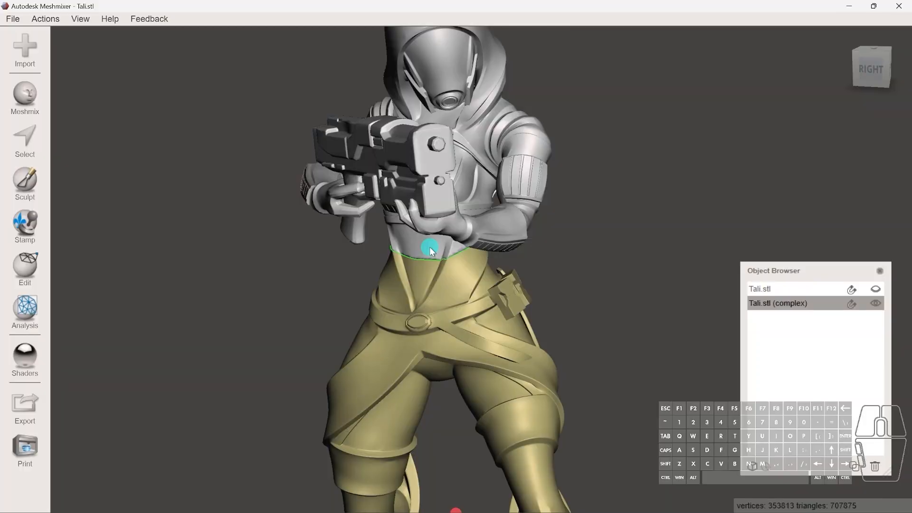
# Step: Revert the generated complex to the lower-body selection on Tali.stl and assign that selection a new face group
pyautogui.click(783, 289)
pyautogui.click(796, 302)
pyautogui.click(29, 269)
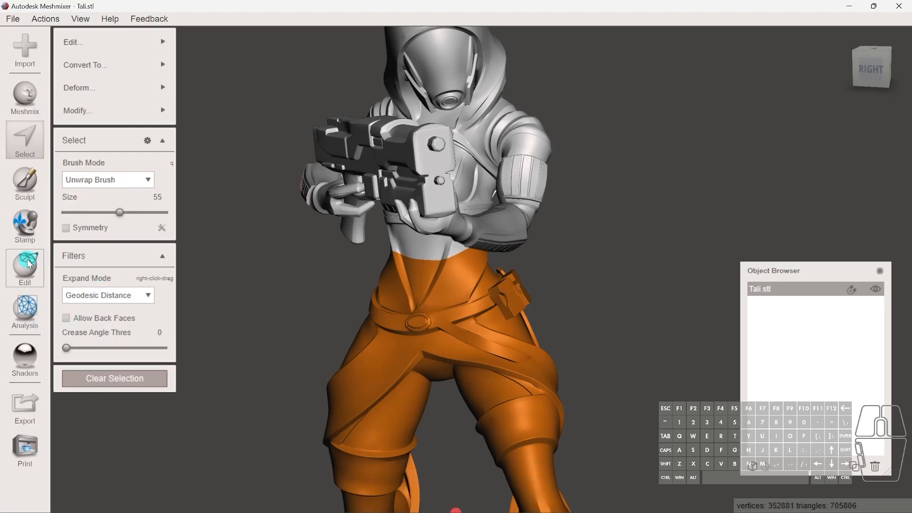
# Step: Generate a complex of the figure from the waist boundary loop, using Auto-Generate with 10 refine iterations and a 1 mm offset, and accept it
pyautogui.click(26, 266)
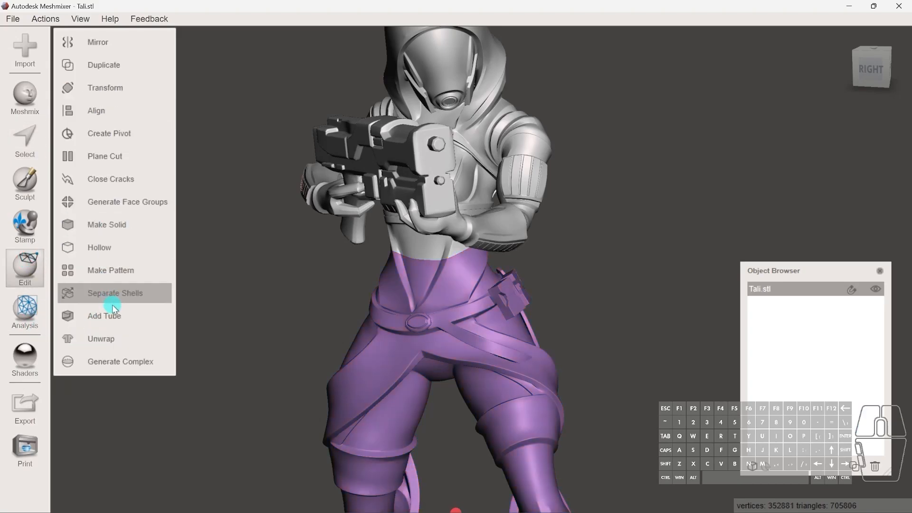
pyautogui.click(166, 362)
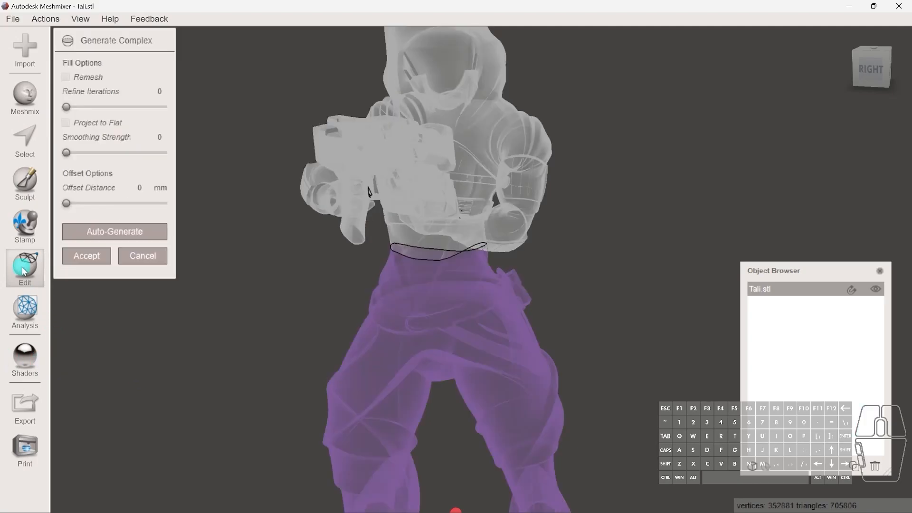
pyautogui.click(418, 261)
pyautogui.click(453, 257)
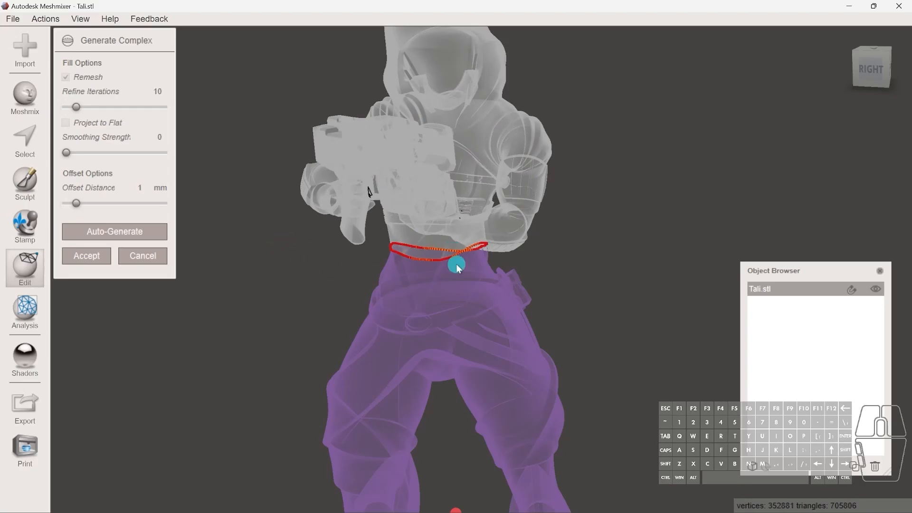
pyautogui.click(125, 231)
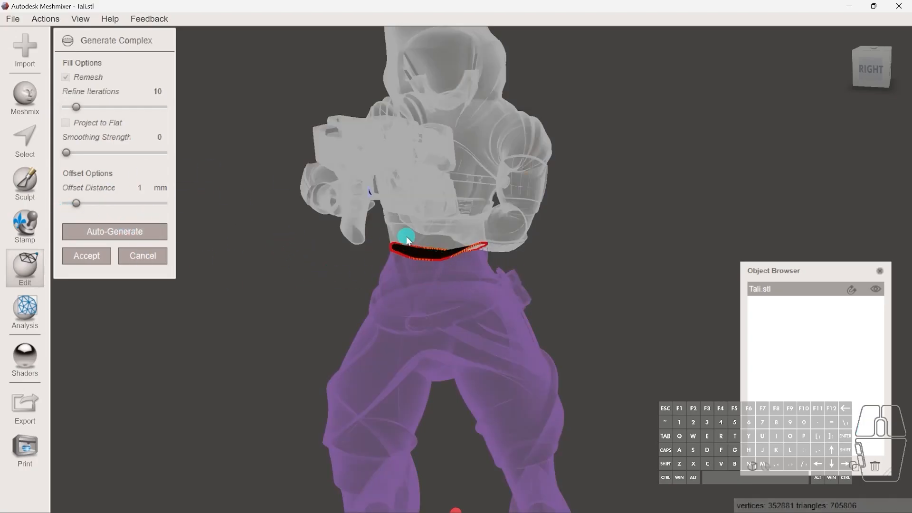
pyautogui.click(86, 259)
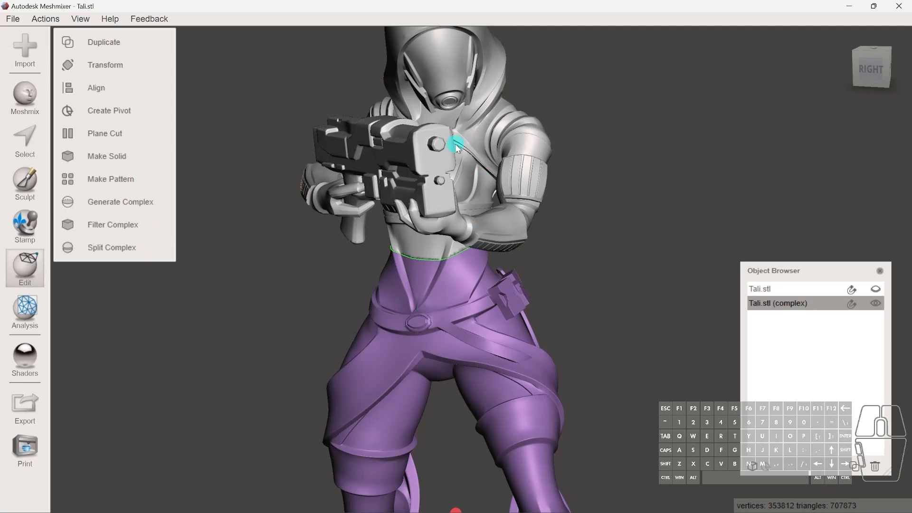
# Step: Split the complex into separate objects and delete the tiny fragments split 1, split 2 and split 3
pyautogui.click(100, 247)
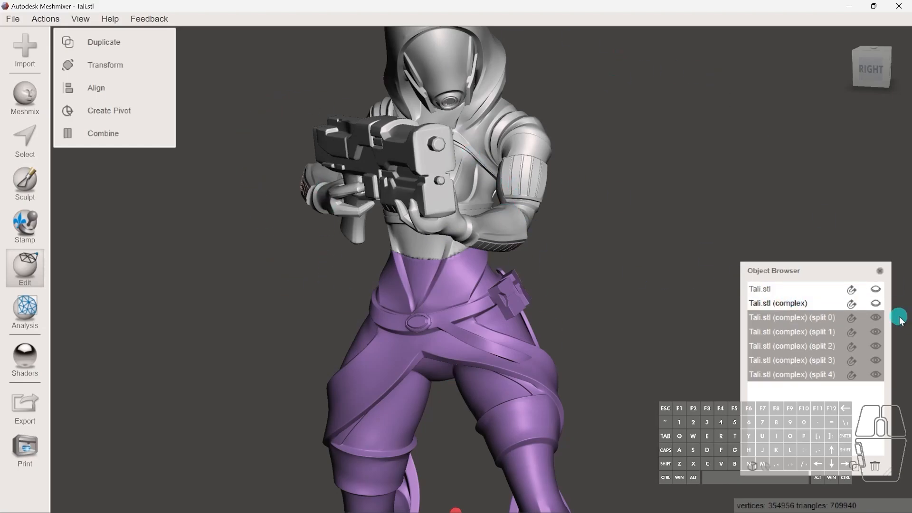
pyautogui.click(831, 318)
pyautogui.click(814, 332)
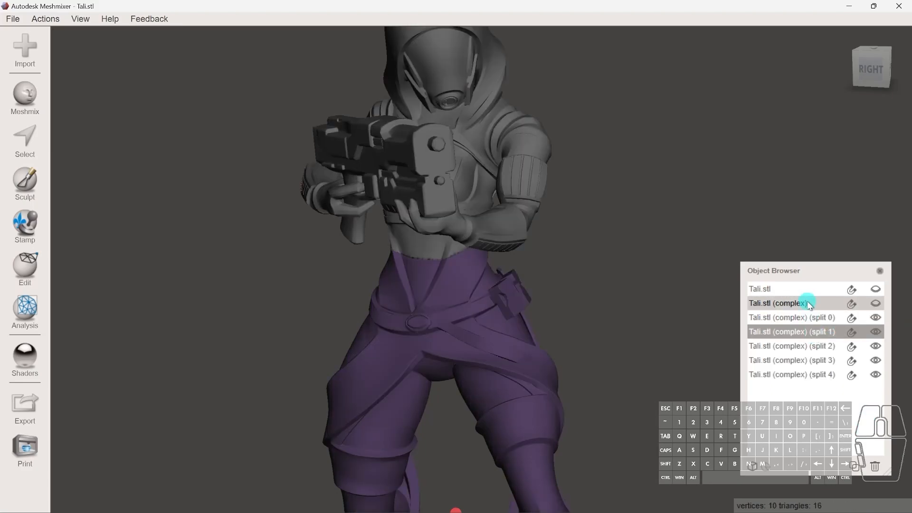
pyautogui.keyDown('shift'); pyautogui.click(801, 361); pyautogui.keyUp('shift')
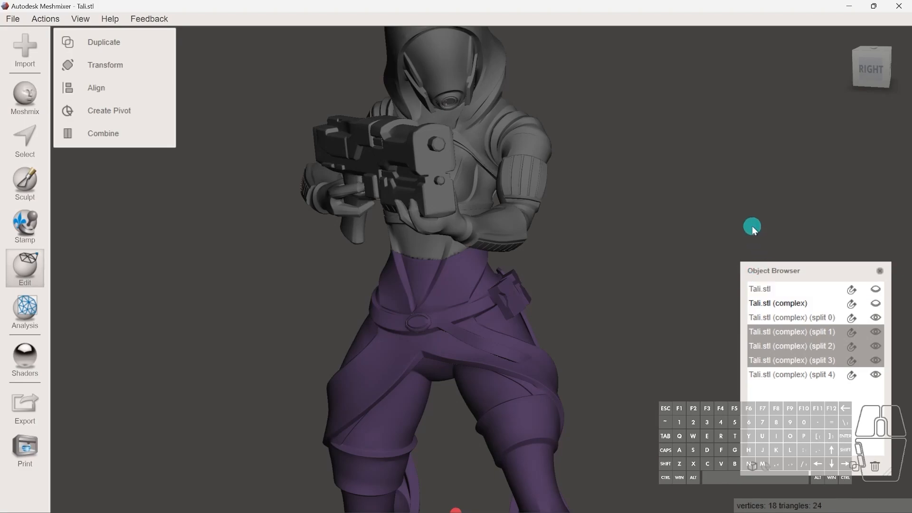
pyautogui.press('Delete')
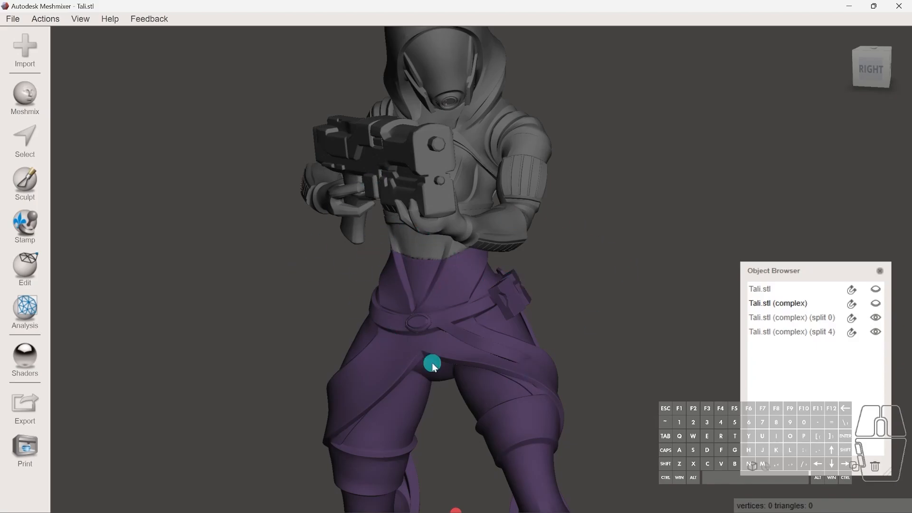
# Step: Temporarily hide the upper-body part (split 0) to inspect the lower body's cut surface from above
pyautogui.click(829, 318)
pyautogui.click(830, 333)
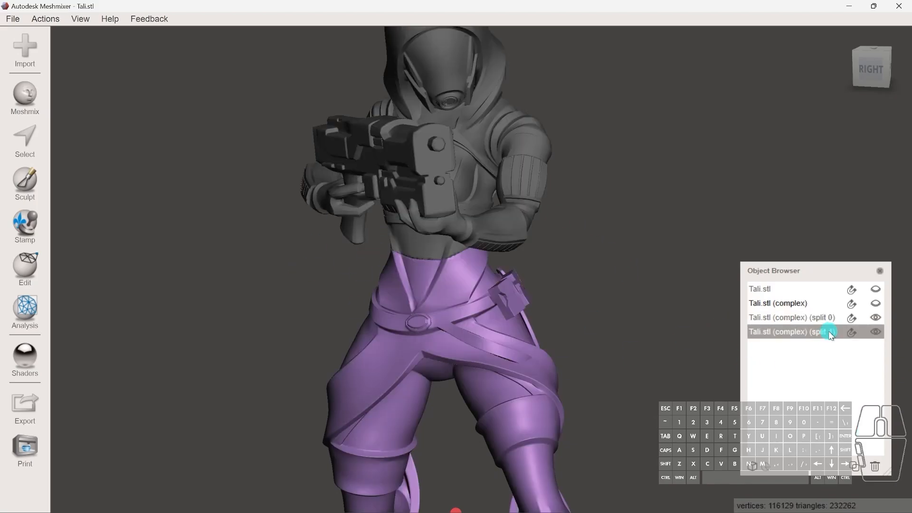
pyautogui.click(829, 317)
pyautogui.click(876, 317)
pyautogui.click(836, 354)
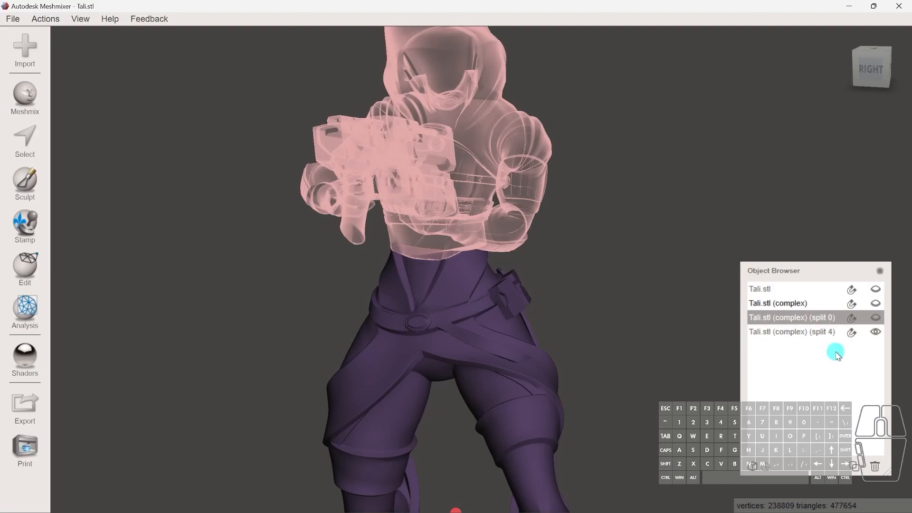
pyautogui.click(825, 332)
pyautogui.moveTo(371, 295); pyautogui.dragTo(439, 328, button='right')
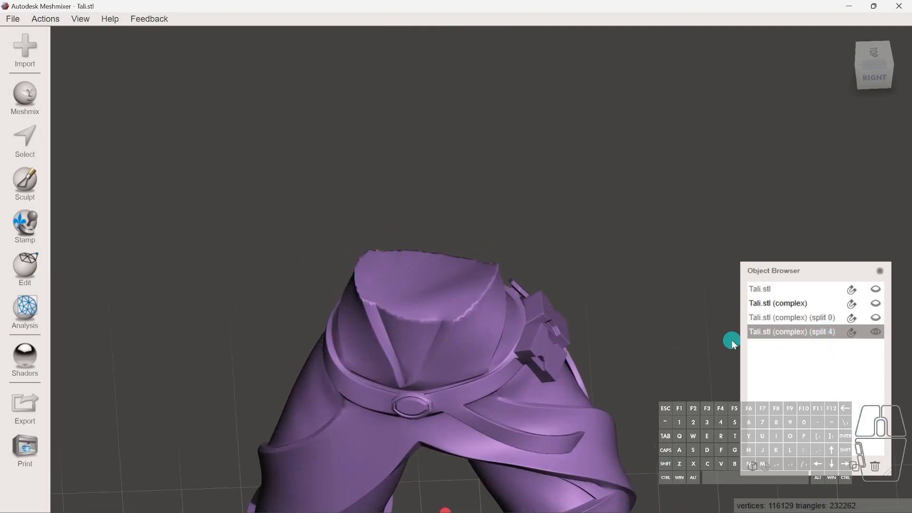
pyautogui.click(876, 317)
# Step: Delete the hidden source objects Tali.stl and Tali.stl (complex), keeping only the two split parts
pyautogui.click(810, 303)
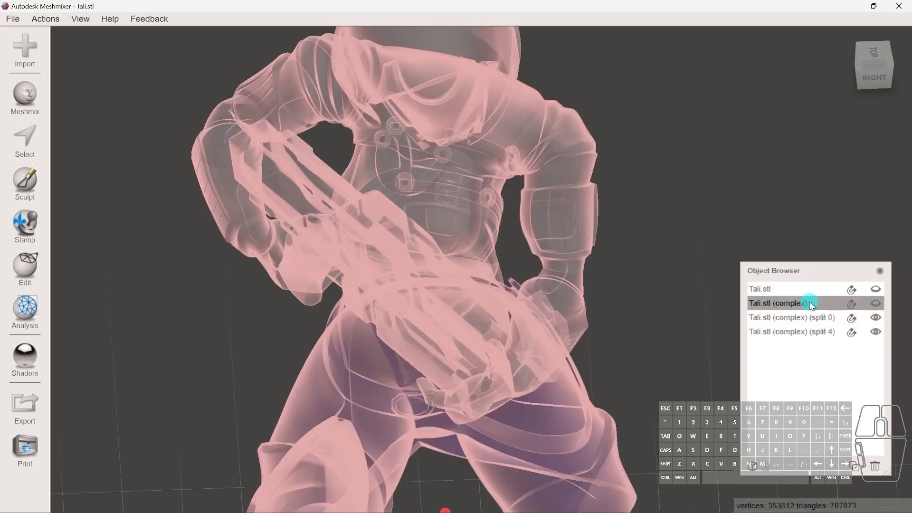
pyautogui.keyDown('shift'); pyautogui.click(808, 290); pyautogui.keyUp('shift')
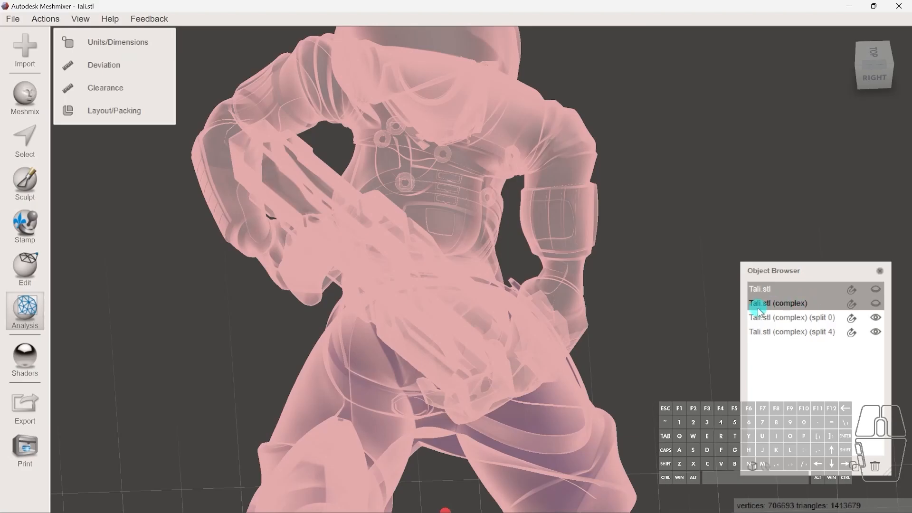
pyautogui.click(875, 468)
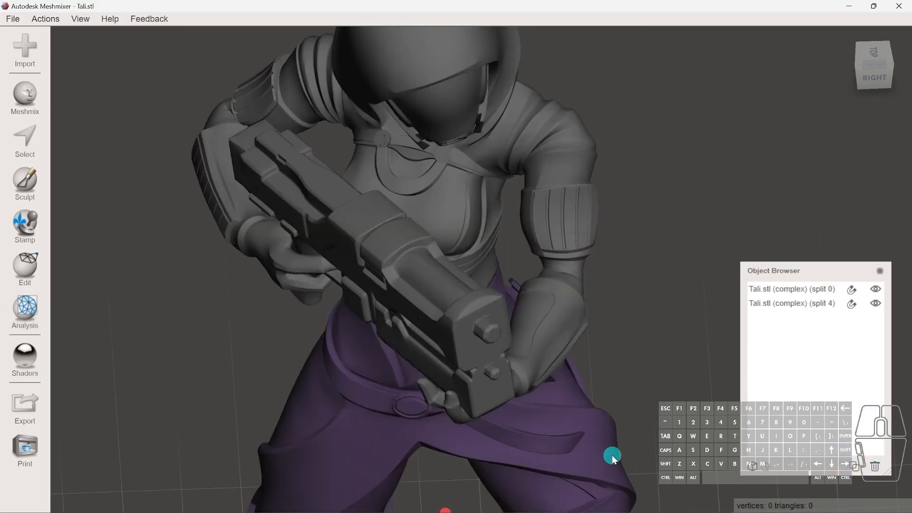
# Step: Examine the waist seam with both parts shown, and isolate the lower body to check its cut edge up close
pyautogui.moveTo(555, 389); pyautogui.dragTo(492, 223, button='right')
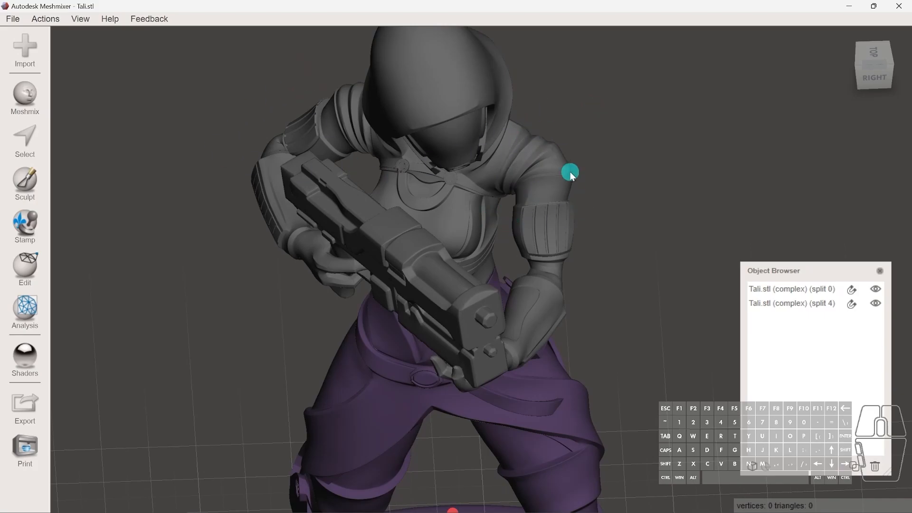
pyautogui.click(823, 289)
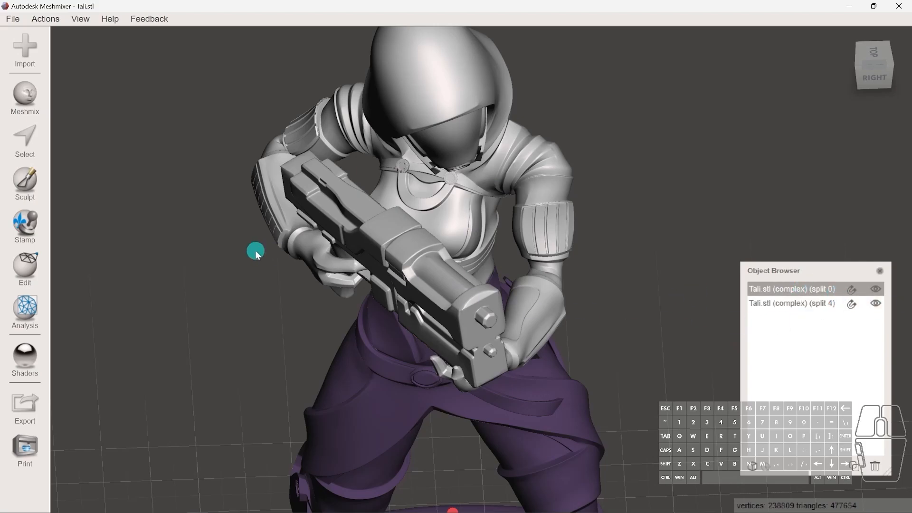
pyautogui.moveTo(526, 348); pyautogui.dragTo(473, 259, button='right')
pyautogui.moveTo(413, 281); pyautogui.dragTo(495, 263, button='right')
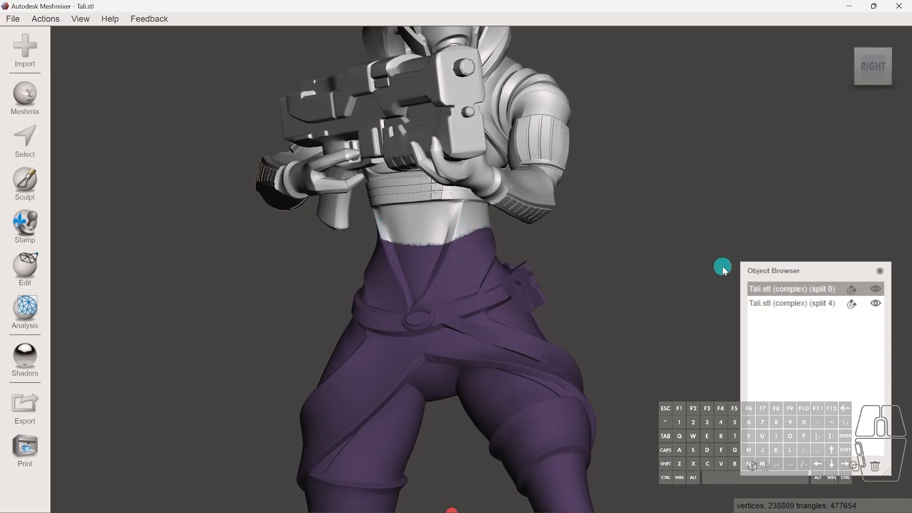
pyautogui.click(852, 290)
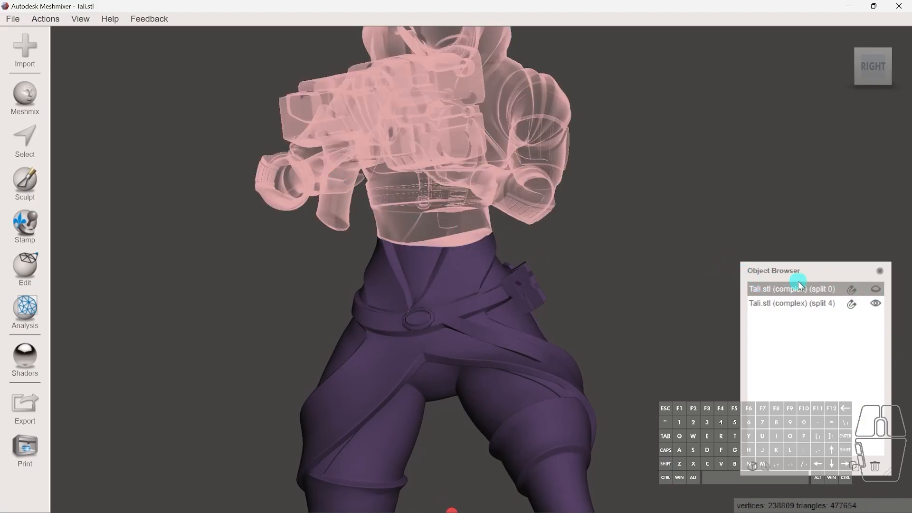
pyautogui.click(794, 302)
pyautogui.keyDown('shift'); pyautogui.moveTo(600, 272); pyautogui.dragTo(439, 273, button='middle'); pyautogui.keyUp('shift')
pyautogui.scroll(8, 412, 268)
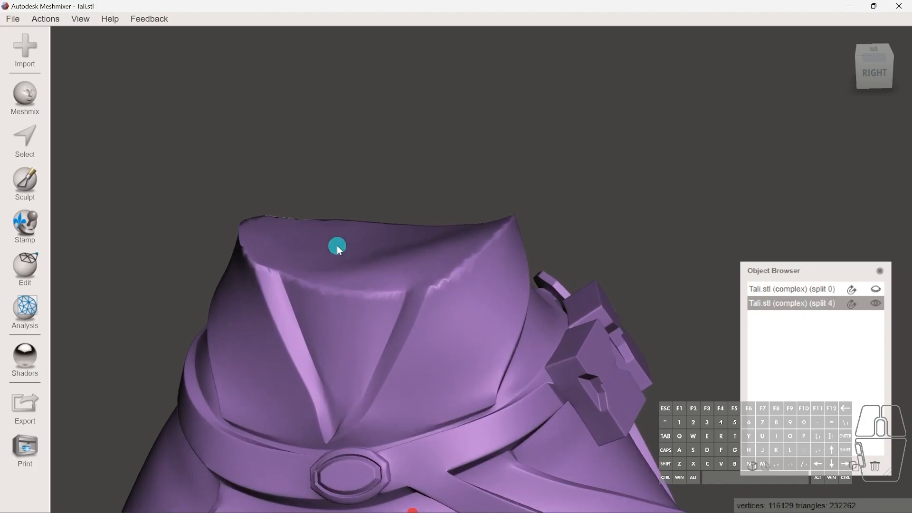
pyautogui.moveTo(424, 261); pyautogui.dragTo(488, 226, button='right')
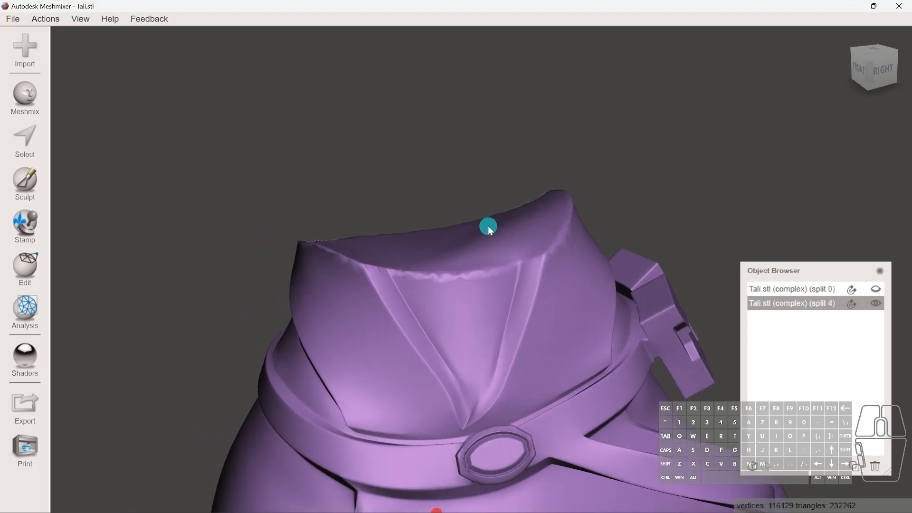
# Step: Isolate the upper-body part and examine the cut surface on its underside from below and from the front
pyautogui.click(876, 303)
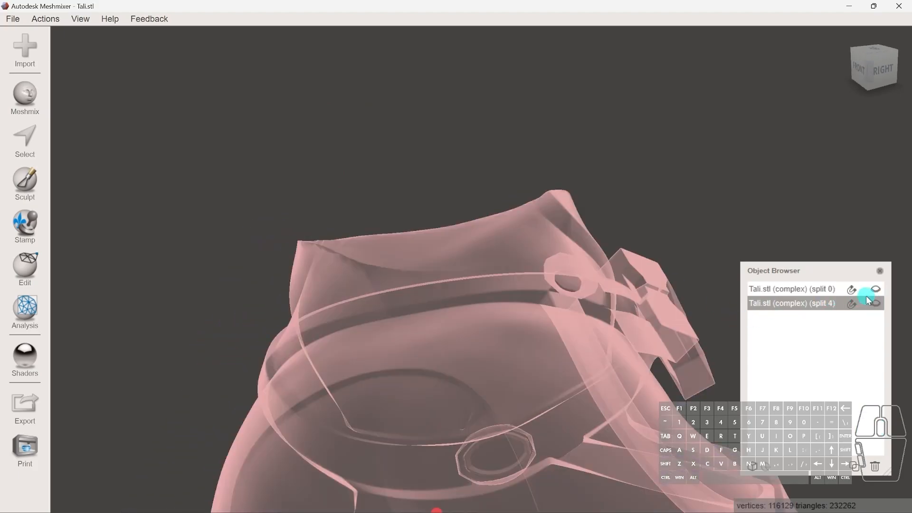
pyautogui.click(874, 289)
pyautogui.click(814, 286)
pyautogui.moveTo(713, 293); pyautogui.dragTo(502, 99, button='right')
pyautogui.moveTo(509, 124); pyautogui.dragTo(524, 193, button='middle')
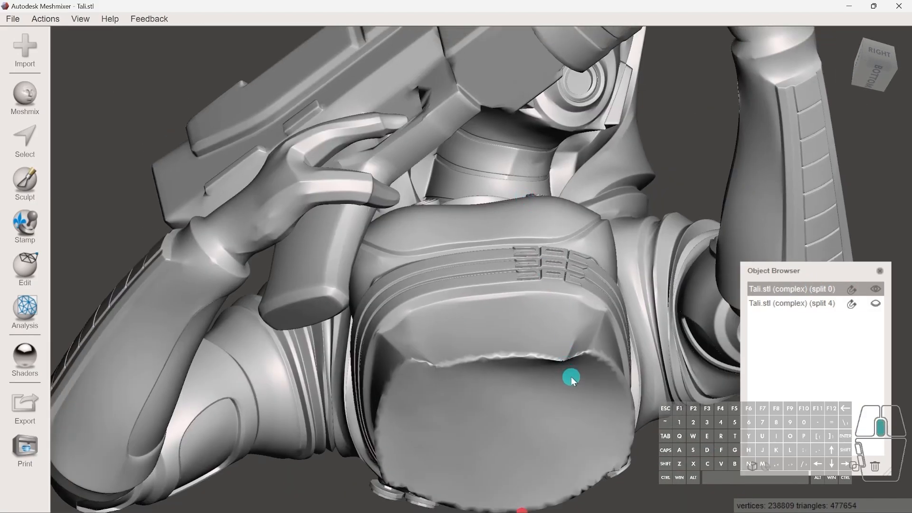
pyautogui.moveTo(571, 377); pyautogui.dragTo(558, 335, button='middle')
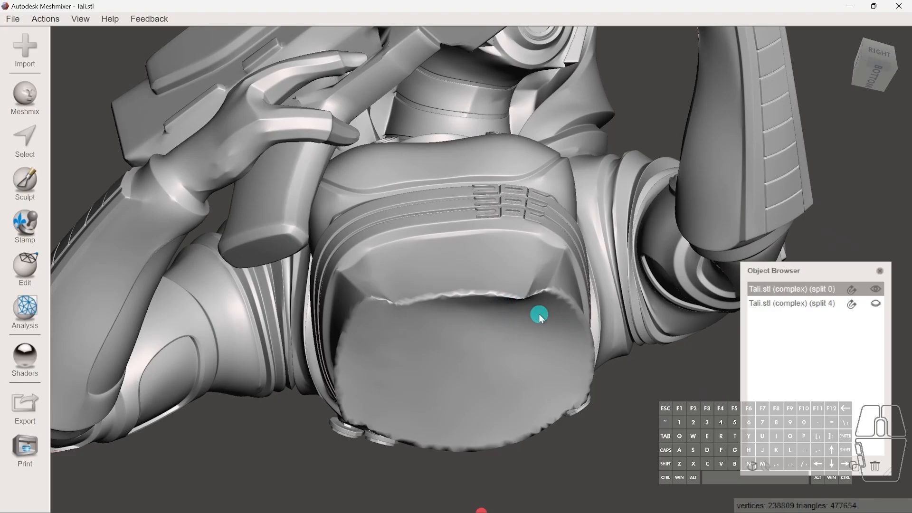
pyautogui.moveTo(500, 321); pyautogui.dragTo(546, 305, button='right')
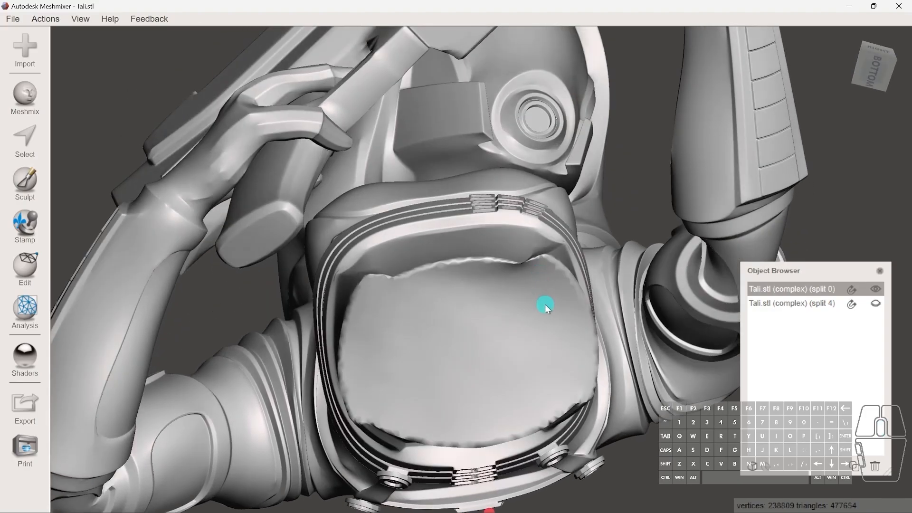
pyautogui.keyDown('shift'); pyautogui.moveTo(553, 180); pyautogui.dragTo(546, 300, button='right'); pyautogui.keyUp('shift')
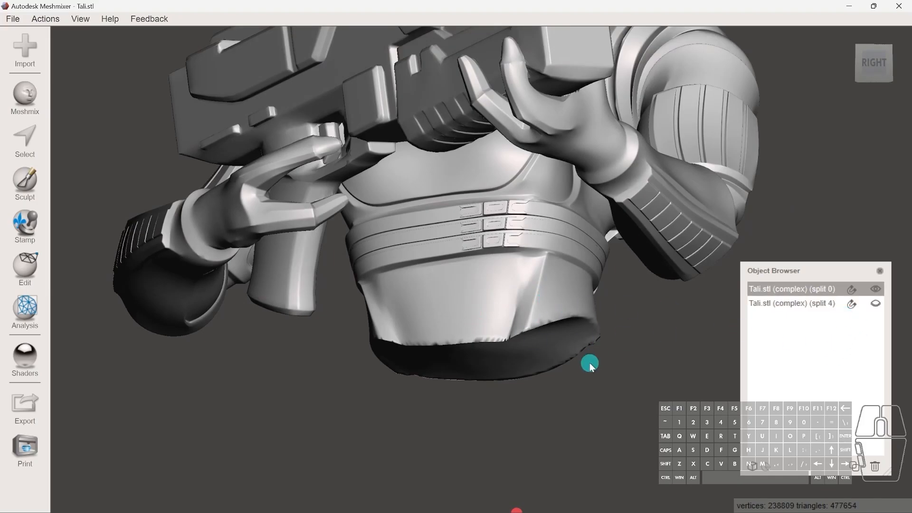
# Step: Show the lower-body part (split 4), hide the upper-body part and make the lower body the active object
pyautogui.click(879, 305)
pyautogui.click(878, 305)
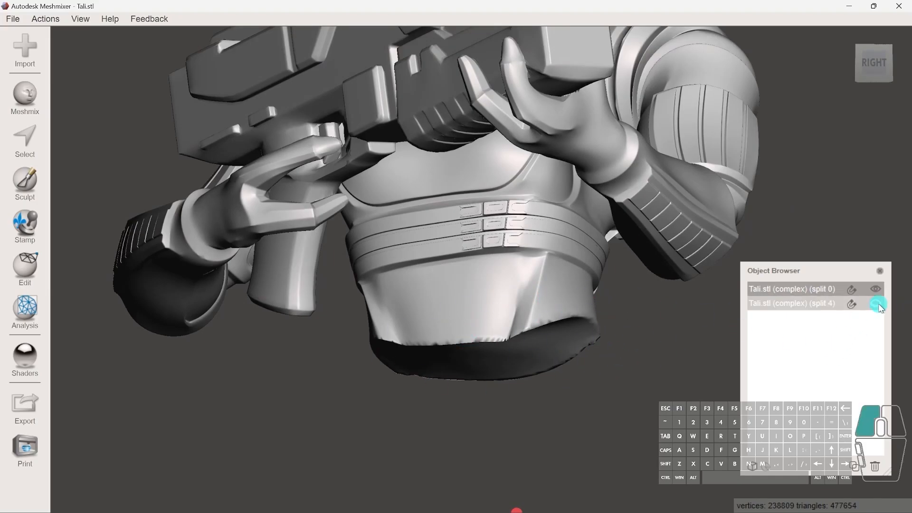
pyautogui.click(878, 289)
pyautogui.scroll(-5, 432, 306)
pyautogui.click(808, 302)
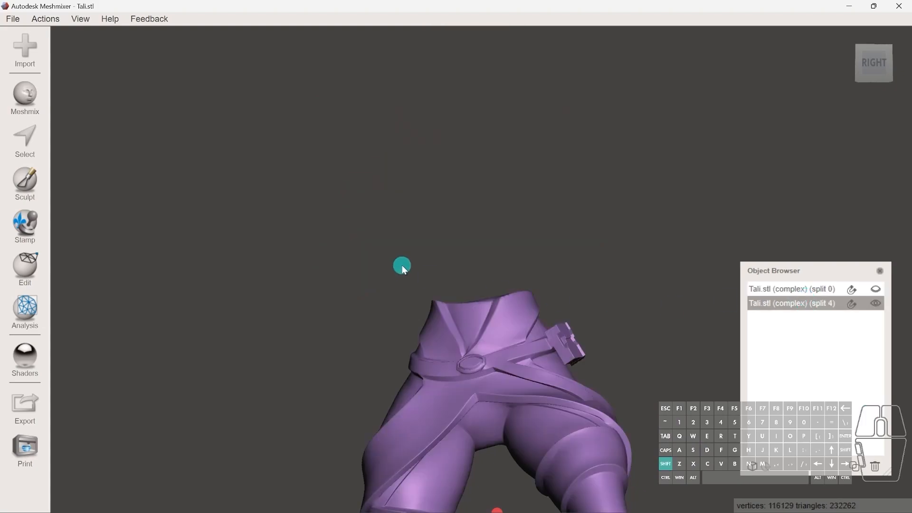
pyautogui.moveTo(402, 266); pyautogui.dragTo(365, 368, button='right')
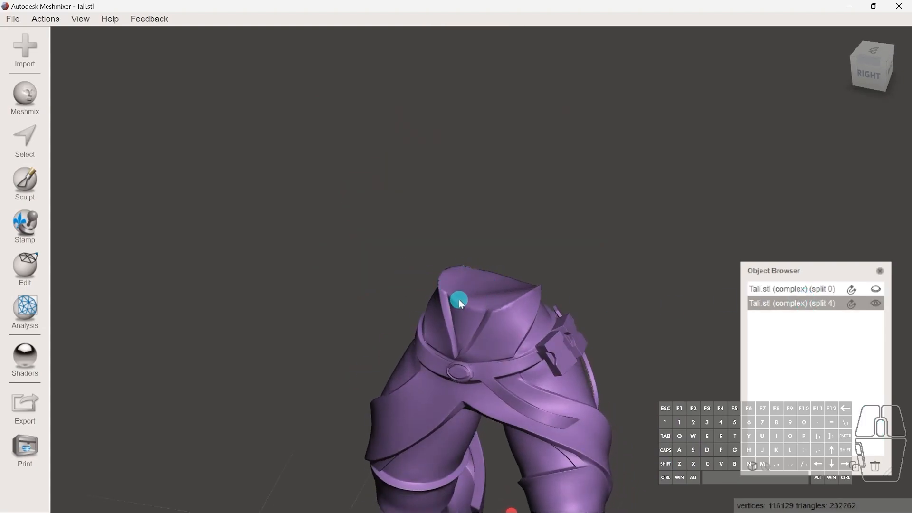
# Step: Drop a cube primitive about 0.32 mm in size onto the middle of the lower body's waist cut surface
pyautogui.click(29, 109)
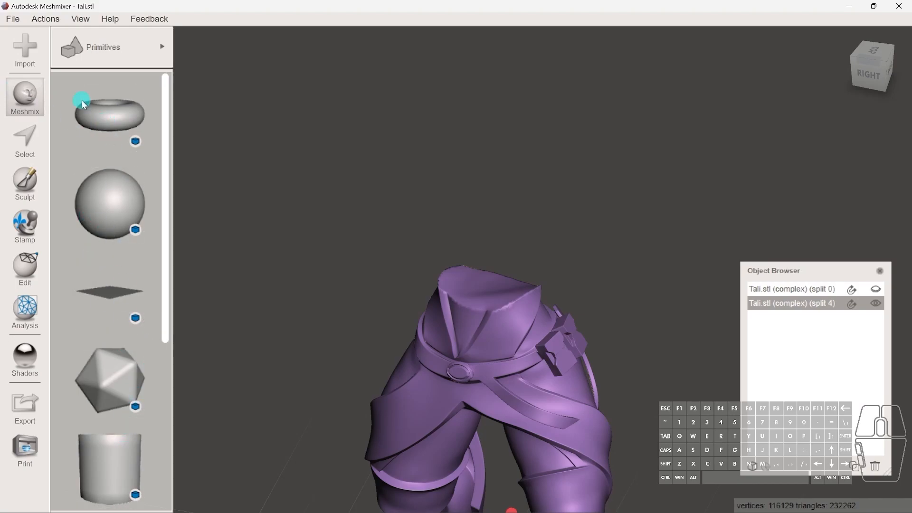
pyautogui.scroll(-3, 129, 143)
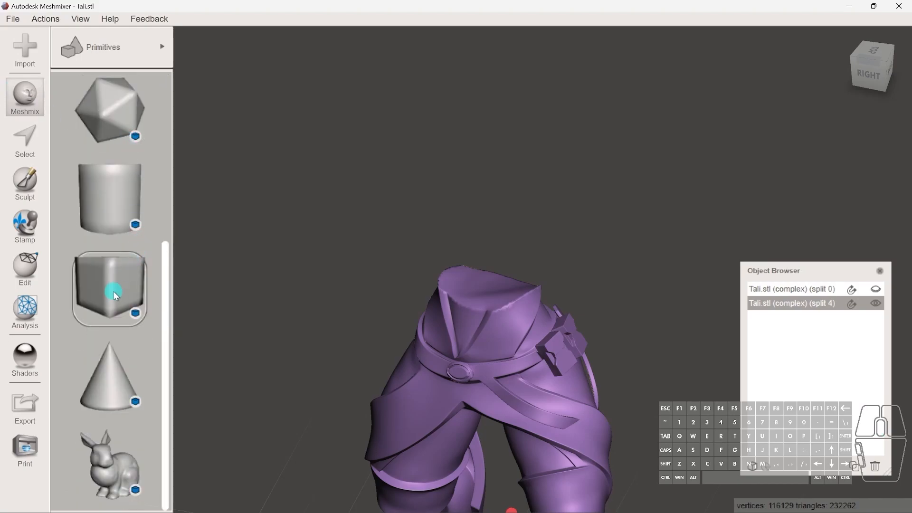
pyautogui.moveTo(113, 291); pyautogui.dragTo(517, 313)
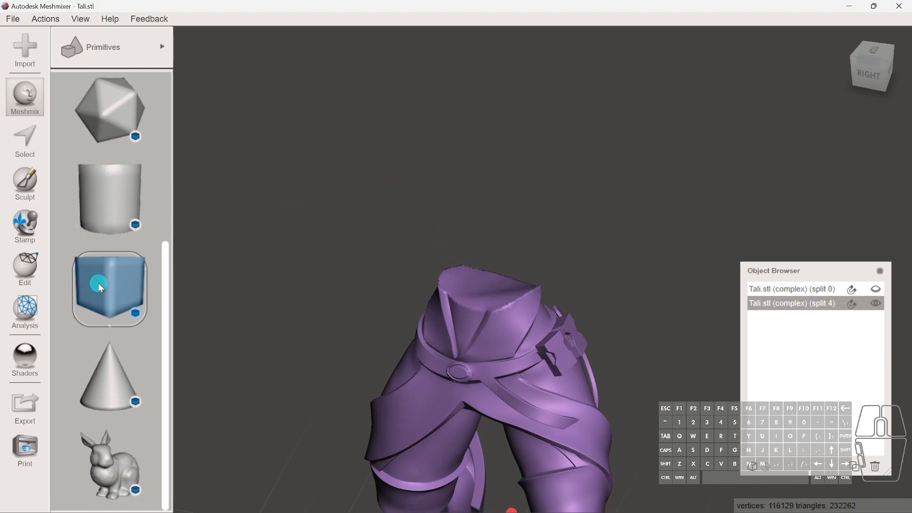
pyautogui.moveTo(98, 283); pyautogui.dragTo(485, 291)
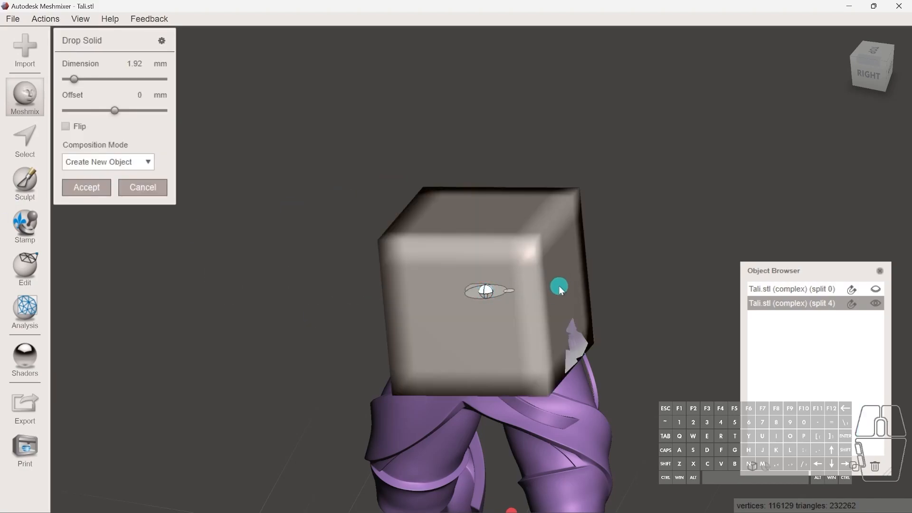
pyautogui.keyDown('shift'); pyautogui.moveTo(507, 298); pyautogui.dragTo(499, 325, button='middle'); pyautogui.keyUp('shift')
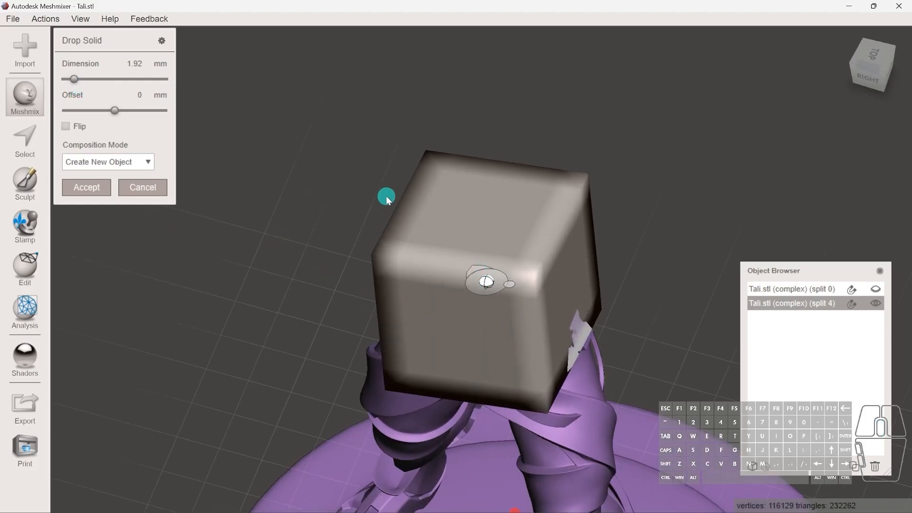
pyautogui.moveTo(475, 271); pyautogui.dragTo(509, 330)
pyautogui.scroll(3, 485, 270)
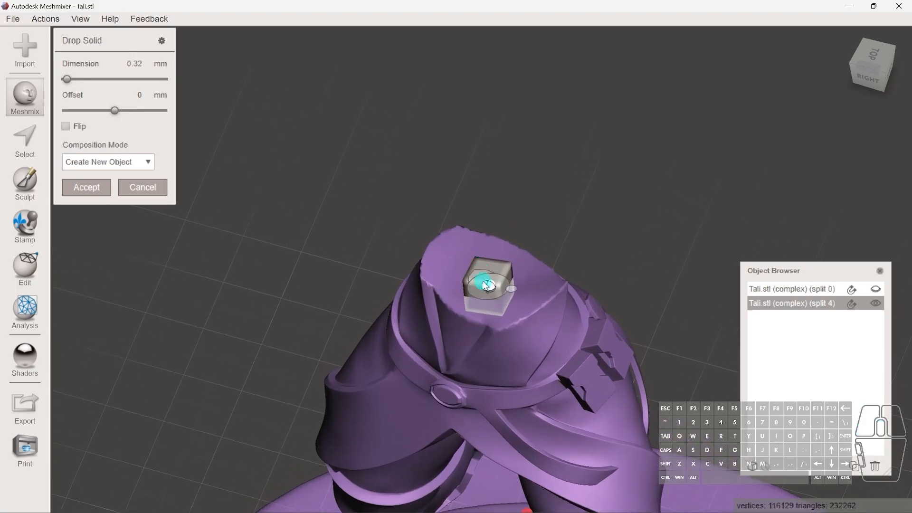
pyautogui.moveTo(502, 293)
pyautogui.mouseDown()
pyautogui.moveTo(479, 264)
pyautogui.moveTo(434, 242)
pyautogui.moveTo(536, 305)
pyautogui.moveTo(499, 290)
pyautogui.moveTo(458, 255)
pyautogui.moveTo(503, 295)
pyautogui.moveTo(464, 269)
pyautogui.moveTo(492, 282)
pyautogui.mouseUp()
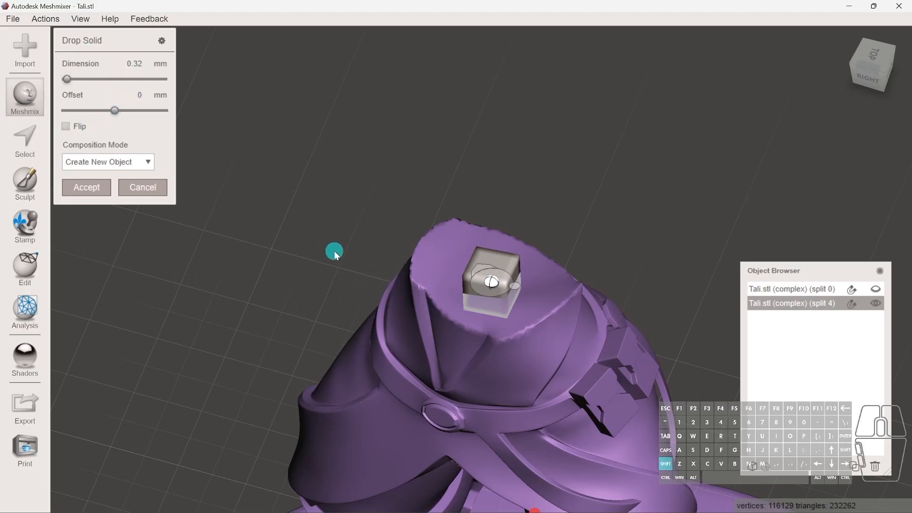
# Step: Set the cube's offset to 0 mm and accept it with the Create New Object composition mode
pyautogui.keyDown('shift'); pyautogui.moveTo(334, 250); pyautogui.dragTo(364, 145, button='middle'); pyautogui.keyUp('shift')
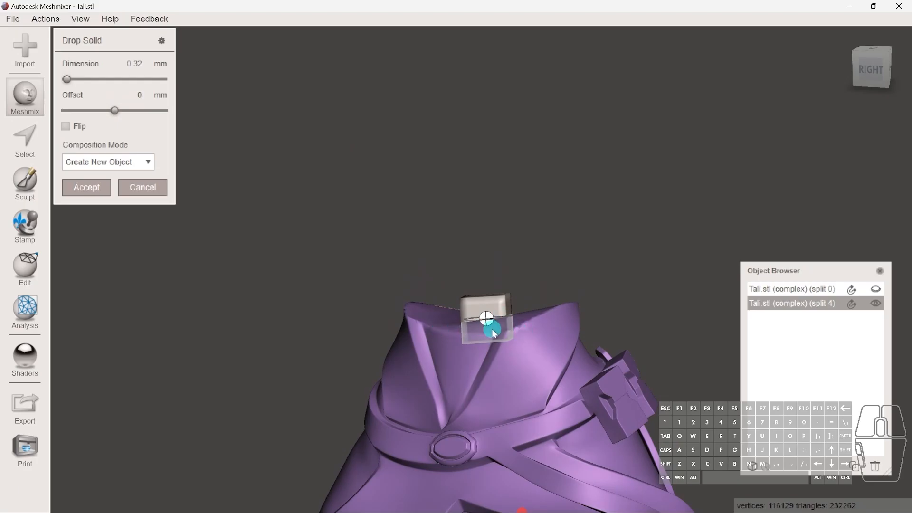
pyautogui.scroll(5, 524, 270)
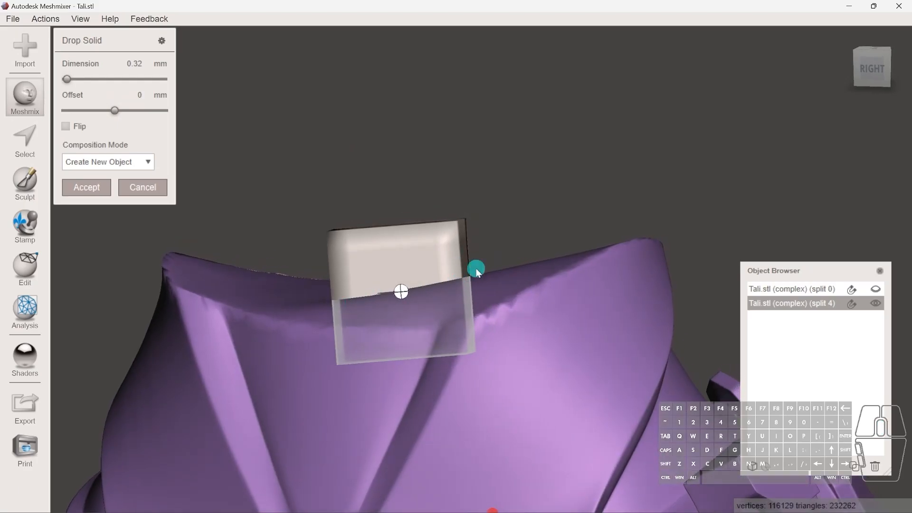
pyautogui.moveTo(122, 111)
pyautogui.mouseDown()
pyautogui.moveTo(133, 110)
pyautogui.moveTo(97, 113)
pyautogui.moveTo(114, 112)
pyautogui.mouseUp()
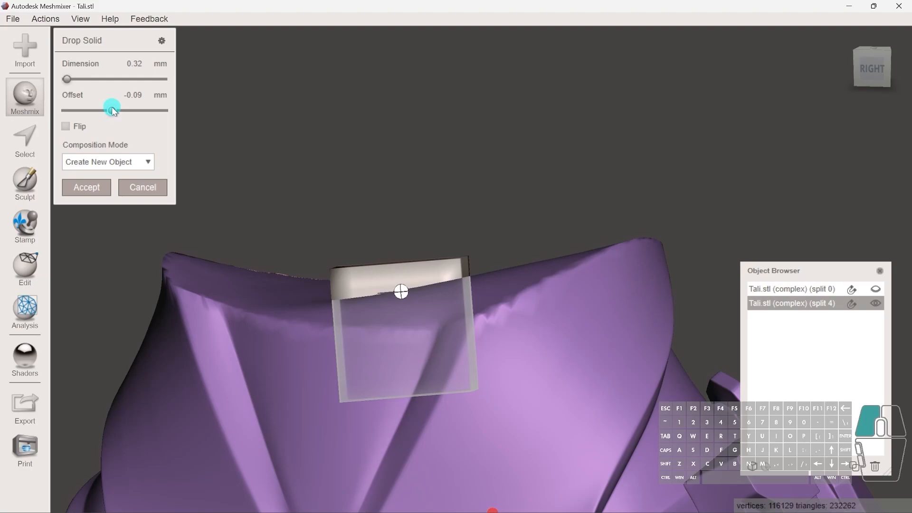
pyautogui.moveTo(112, 108); pyautogui.dragTo(116, 109)
pyautogui.click(139, 95)
pyautogui.doubleClick(139, 95)
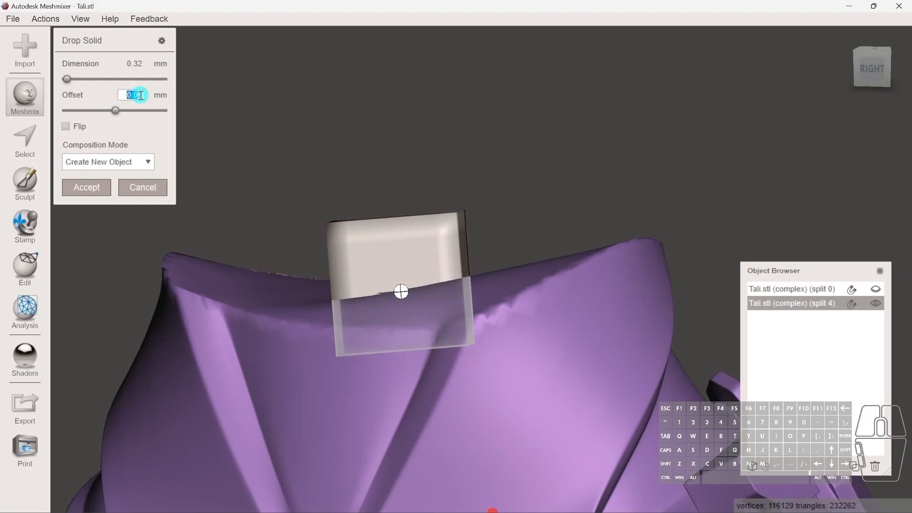
pyautogui.click(141, 95)
pyautogui.press('BackSpace')
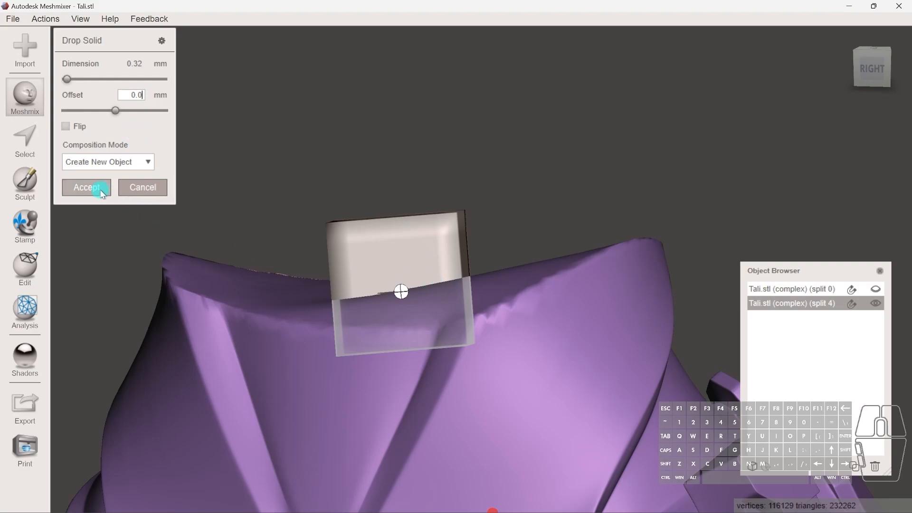
pyautogui.click(107, 162)
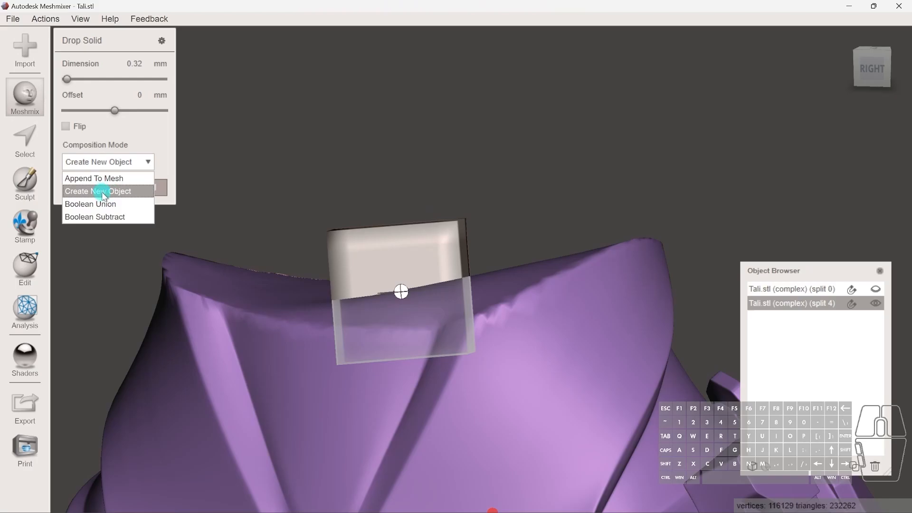
pyautogui.click(143, 161)
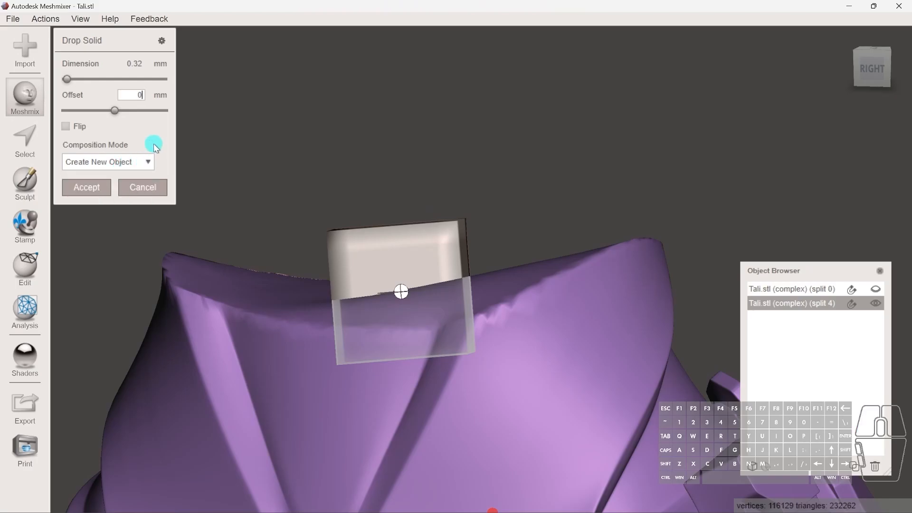
pyautogui.click(86, 187)
# Step: Duplicate the cube object Dropped Part 1
pyautogui.scroll(-5, 518, 233)
pyautogui.keyDown('shift'); pyautogui.moveTo(518, 233); pyautogui.dragTo(487, 297, button='middle'); pyautogui.keyUp('shift')
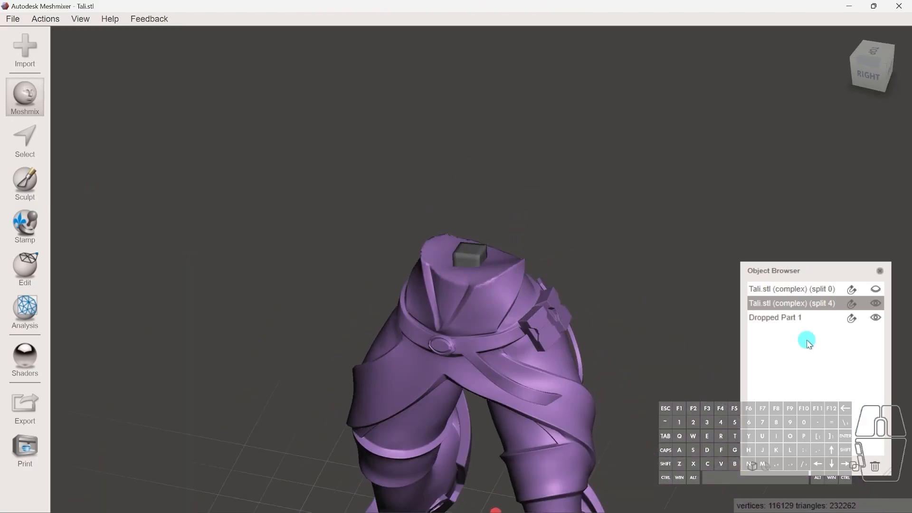
pyautogui.click(793, 322)
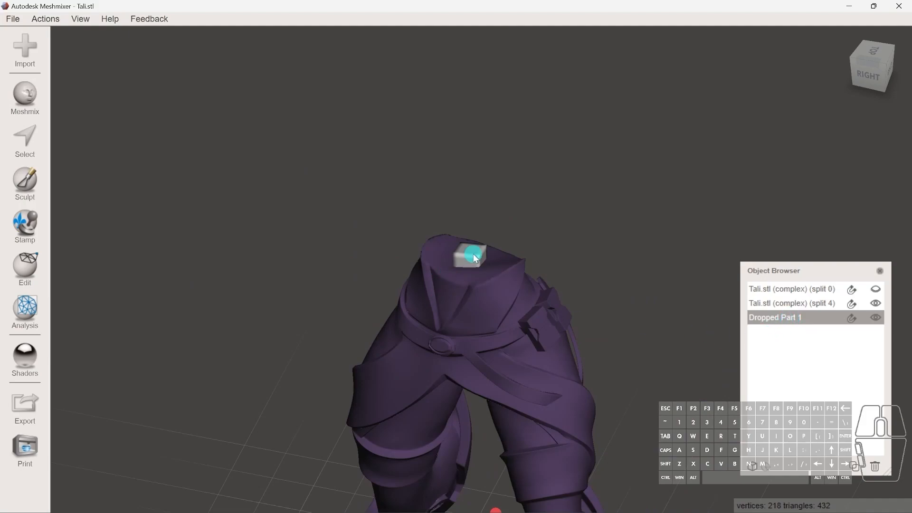
pyautogui.click(855, 468)
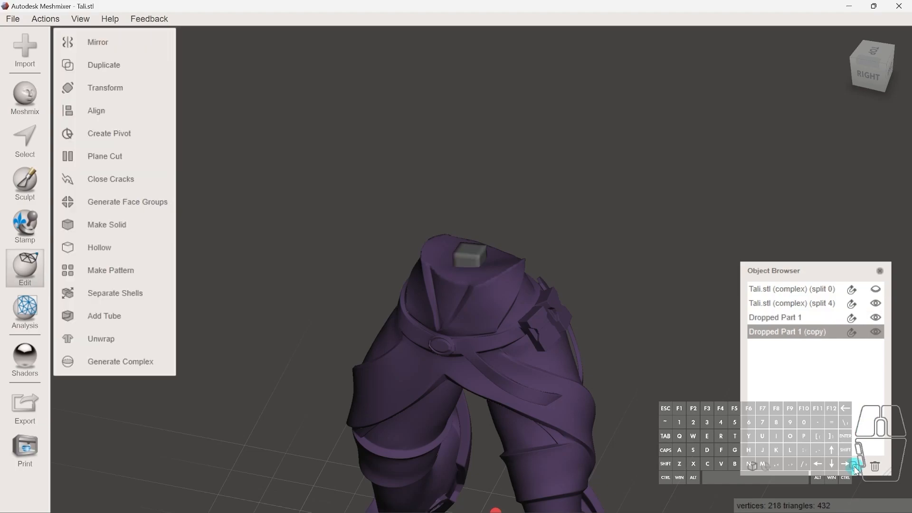
# Step: Subtract Dropped Part 1 from the lower body with Boolean Difference, turning off Preserve Group Borders and Auto-Reduce Result
pyautogui.keyDown('shift'); pyautogui.click(764, 322); pyautogui.keyUp('shift')
pyautogui.click(531, 287)
pyautogui.click(540, 287)
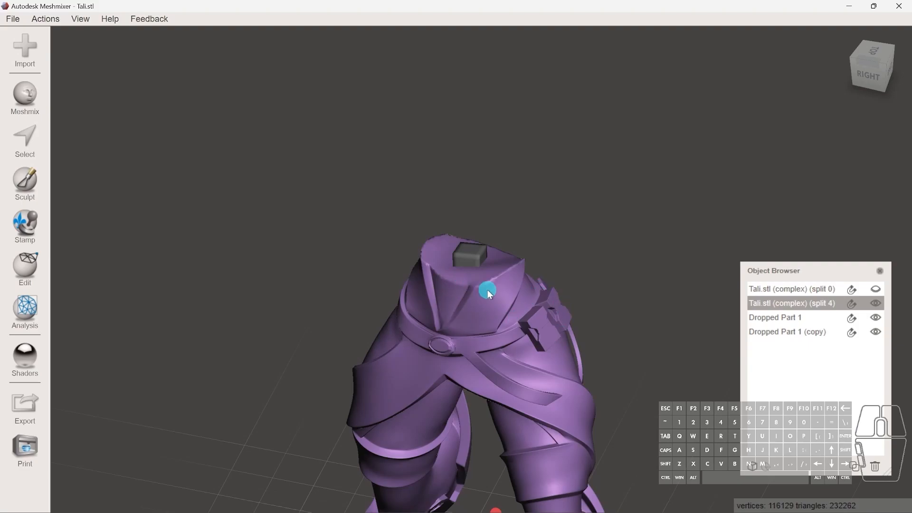
pyautogui.keyDown('ctrl'); pyautogui.click(803, 318); pyautogui.keyUp('ctrl')
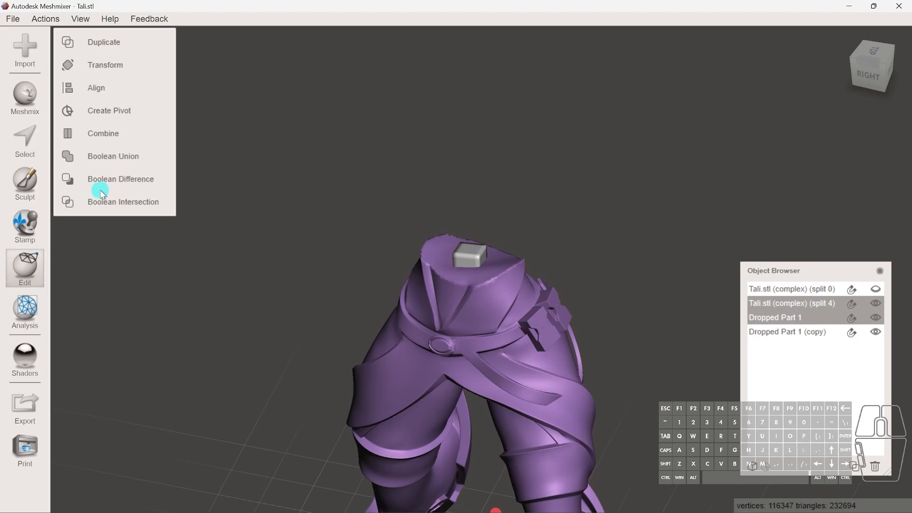
pyautogui.click(148, 184)
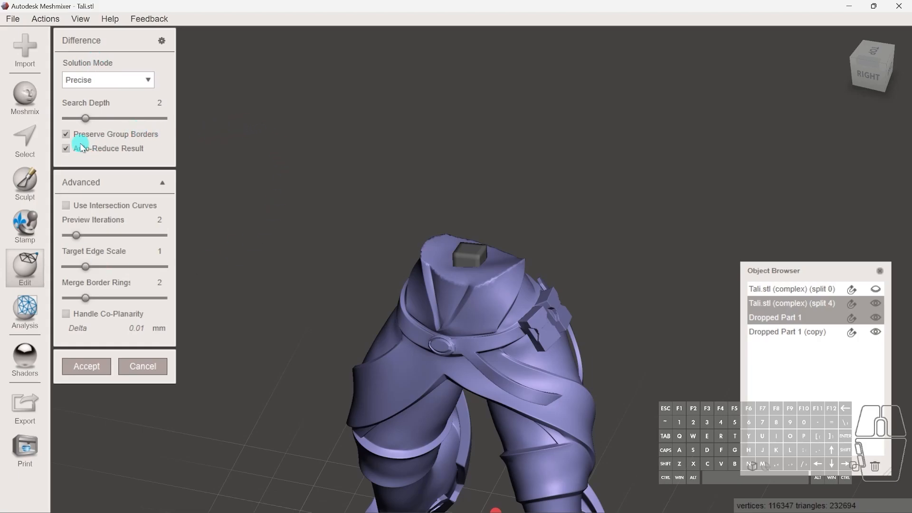
pyautogui.click(66, 135)
pyautogui.click(67, 149)
pyautogui.click(96, 368)
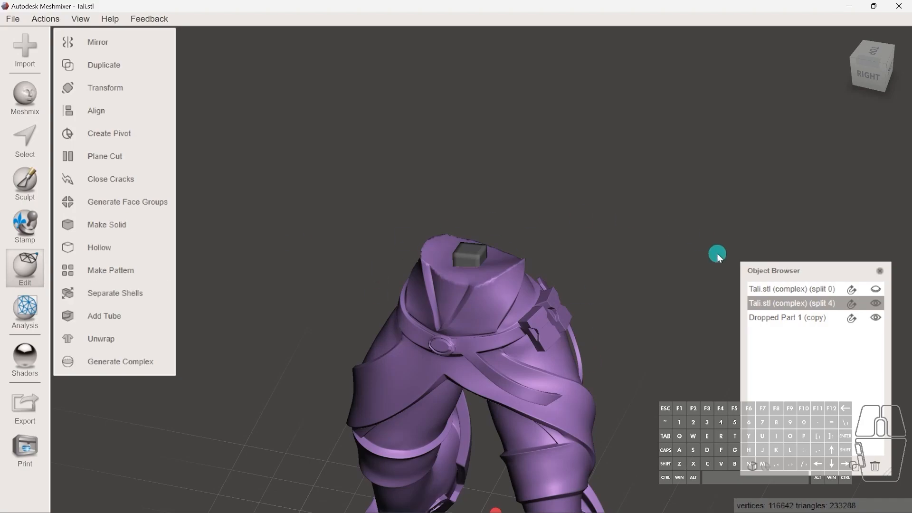
# Step: Hide the cube copy and examine the socket in the lower body's cut surface from above and from the side
pyautogui.click(876, 317)
pyautogui.scroll(3, 477, 275)
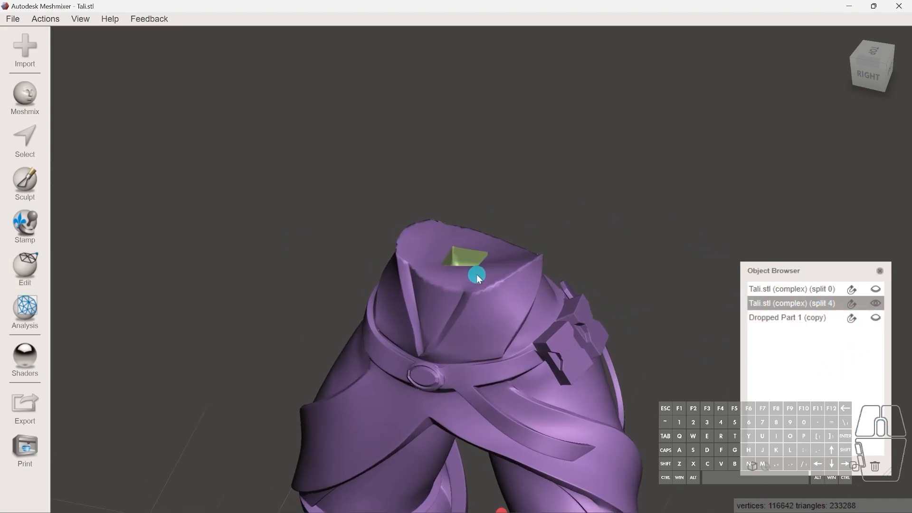
pyautogui.moveTo(481, 263); pyautogui.dragTo(475, 335, button='right')
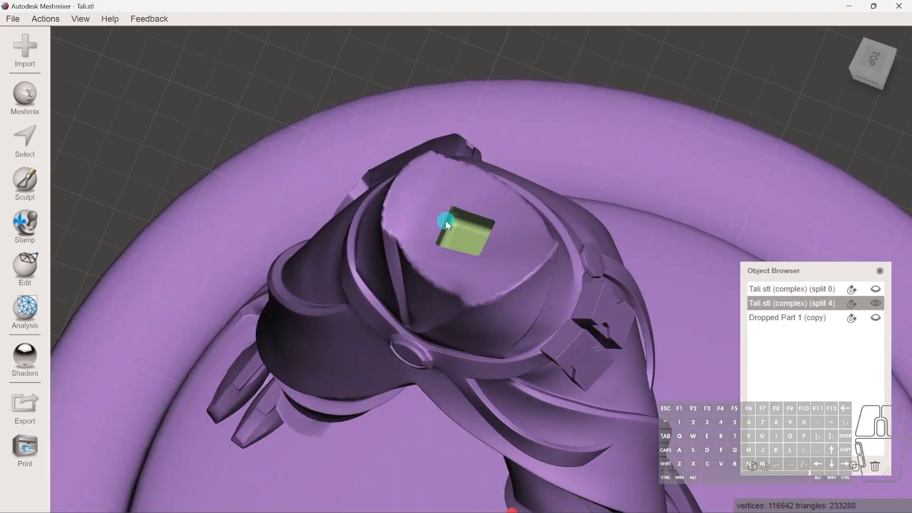
pyautogui.scroll(-2, 445, 220)
pyautogui.moveTo(493, 299); pyautogui.dragTo(507, 252, button='right')
pyautogui.moveTo(506, 251)
pyautogui.keyDown('shift'); pyautogui.mouseDown(button='middle')
pyautogui.moveTo(508, 297)
pyautogui.moveTo(501, 256)
pyautogui.mouseUp(button='middle'); pyautogui.keyUp('shift')
pyautogui.scroll(-2, 508, 295)
# Step: Hide the lower body, show the cube copy and the upper body (split 0), and make the upper body active
pyautogui.click(875, 306)
pyautogui.click(876, 317)
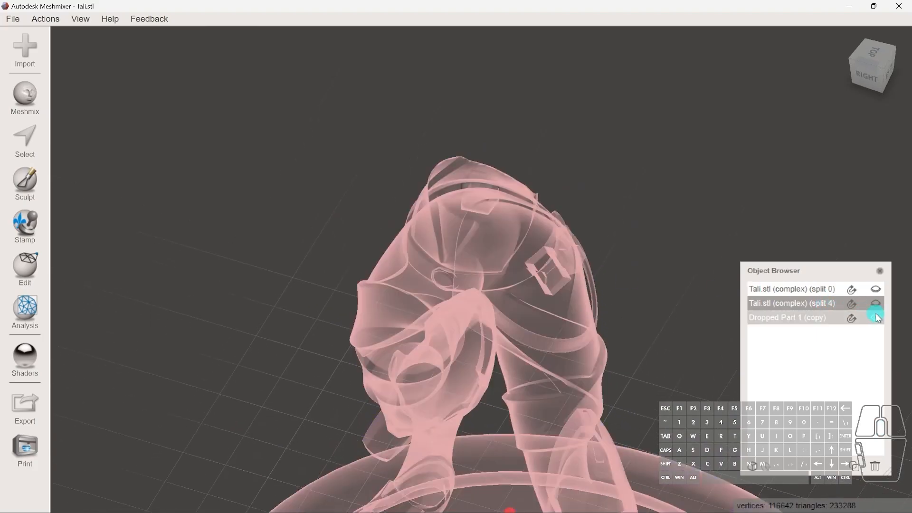
pyautogui.click(875, 289)
pyautogui.click(810, 290)
pyautogui.scroll(-3, 585, 363)
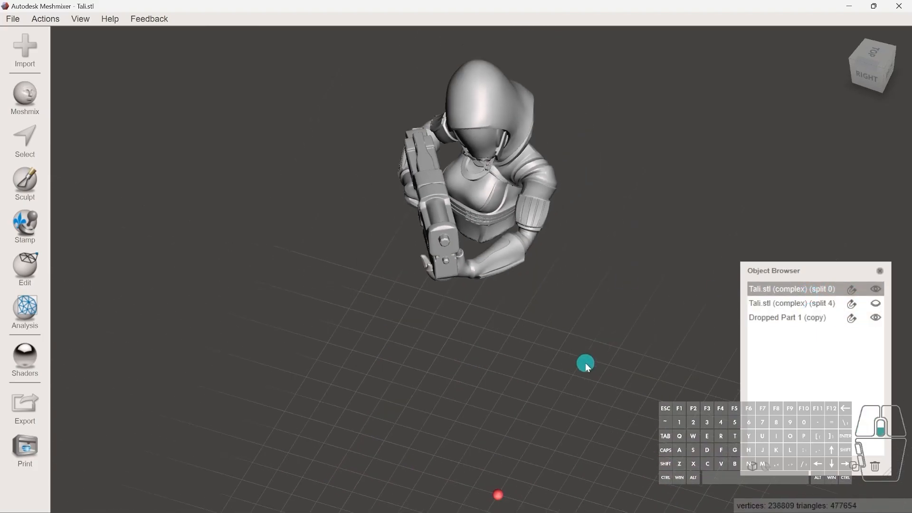
# Step: Combine the upper body with the cube copy into one object
pyautogui.keyDown('shift'); pyautogui.moveTo(586, 361); pyautogui.dragTo(586, 191, button='middle'); pyautogui.keyUp('shift')
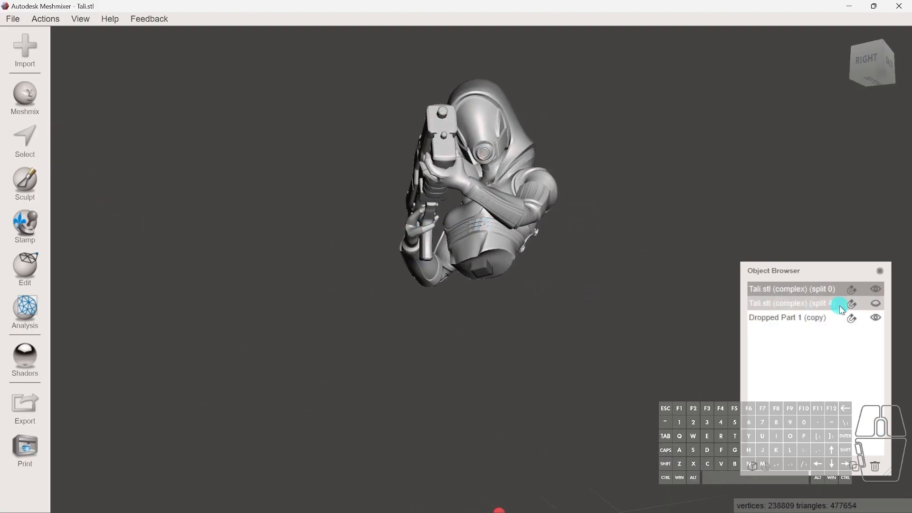
pyautogui.keyDown('ctrl'); pyautogui.click(817, 319); pyautogui.keyUp('ctrl')
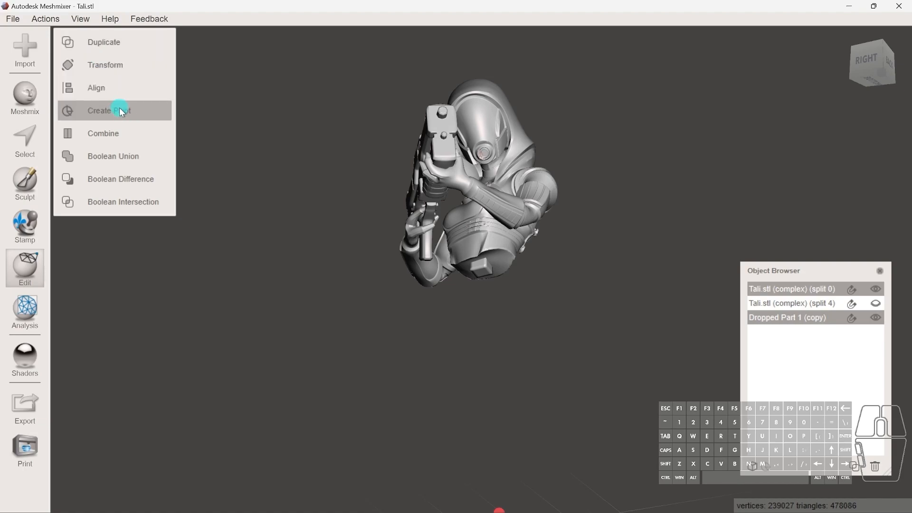
pyautogui.click(109, 133)
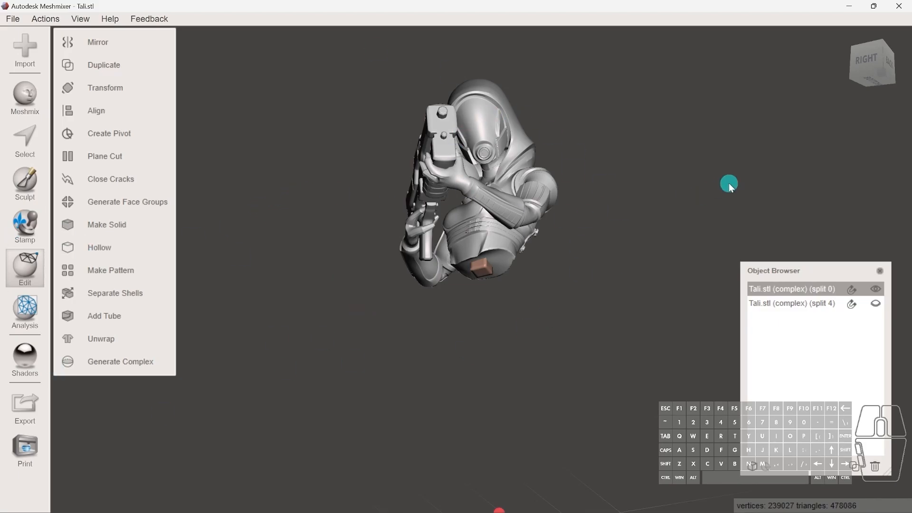
# Step: Show the lower body together with the upper body and examine how they meet at the waist
pyautogui.click(804, 304)
pyautogui.click(818, 303)
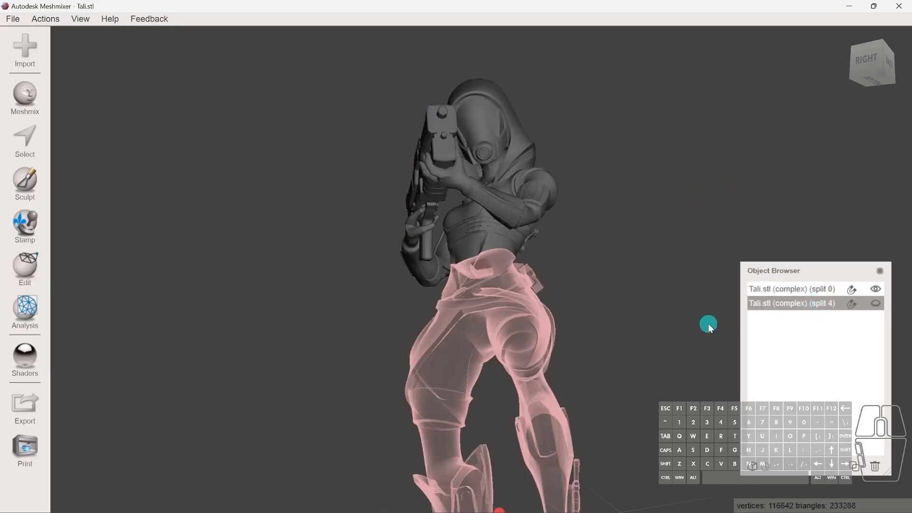
pyautogui.click(879, 306)
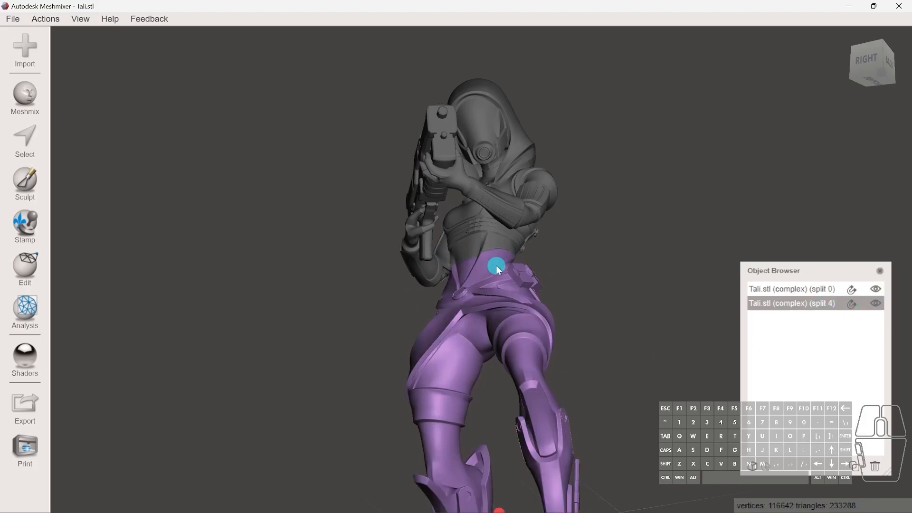
pyautogui.scroll(3, 509, 280)
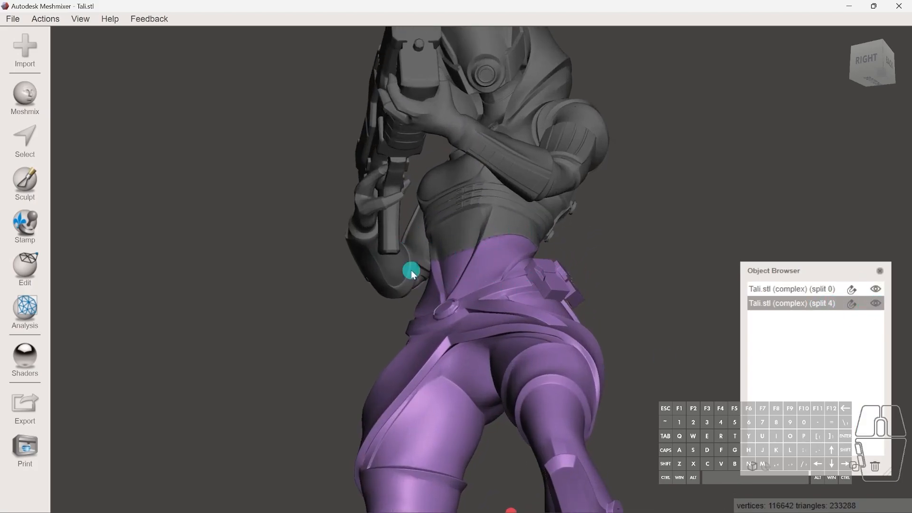
# Step: Isolate the upper body to inspect the peg on its underside, and undo combining it with the cube copy
pyautogui.click(832, 289)
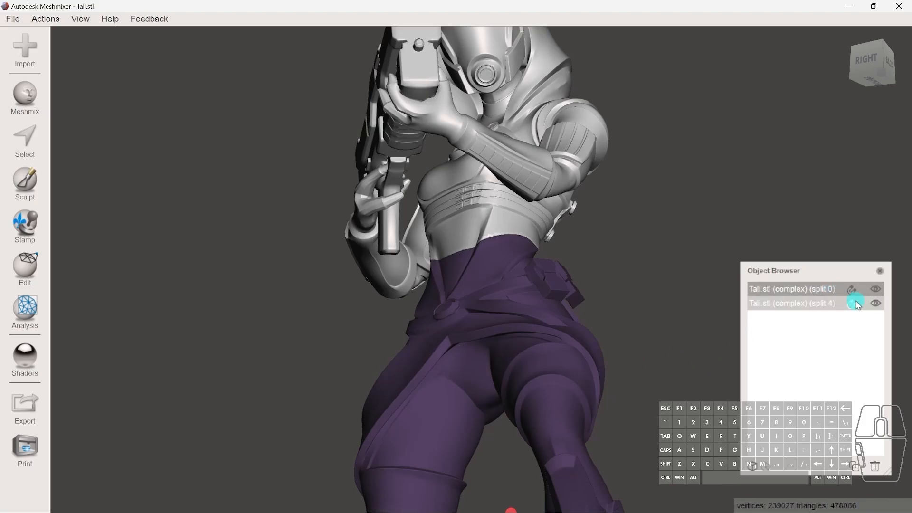
pyautogui.click(876, 303)
pyautogui.scroll(2, 477, 260)
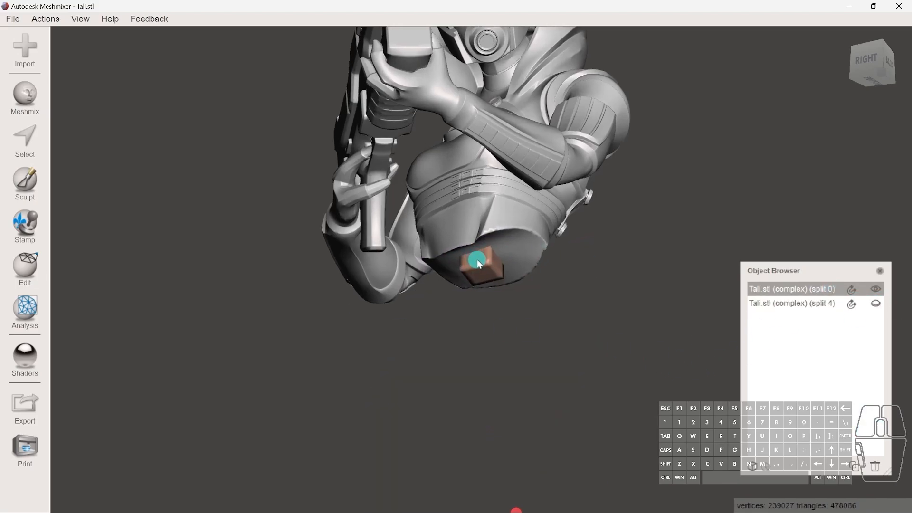
pyautogui.scroll(1, 477, 259)
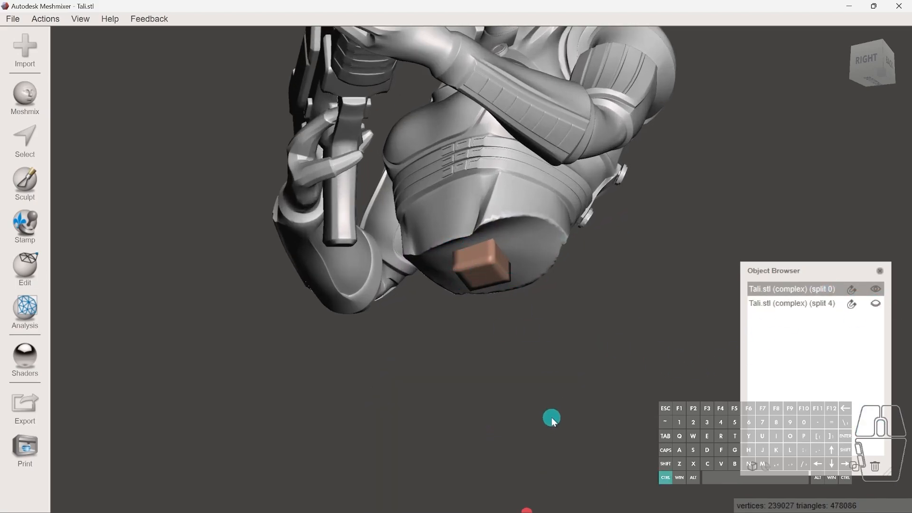
pyautogui.hotkey('ctrl', 'z')
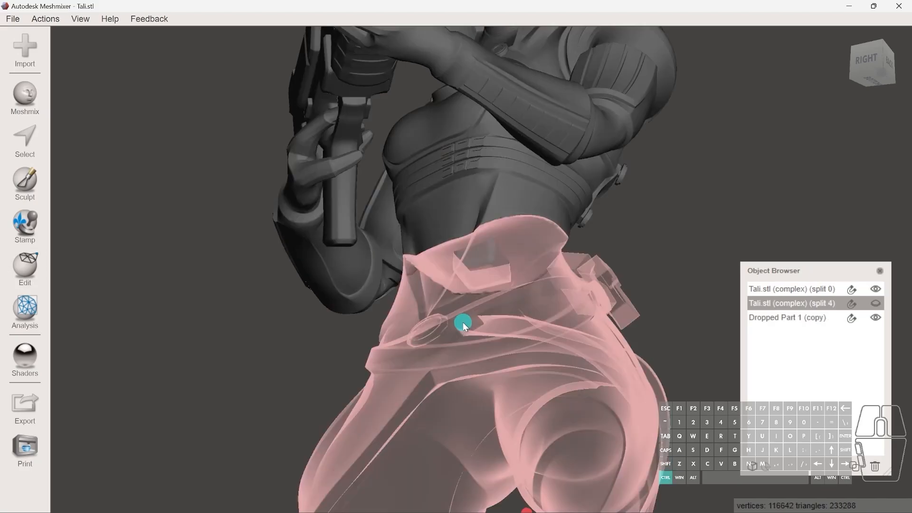
# Step: With the lower body hidden, scale the cube copy to 0.95 in X and Z using Transform
pyautogui.click(877, 304)
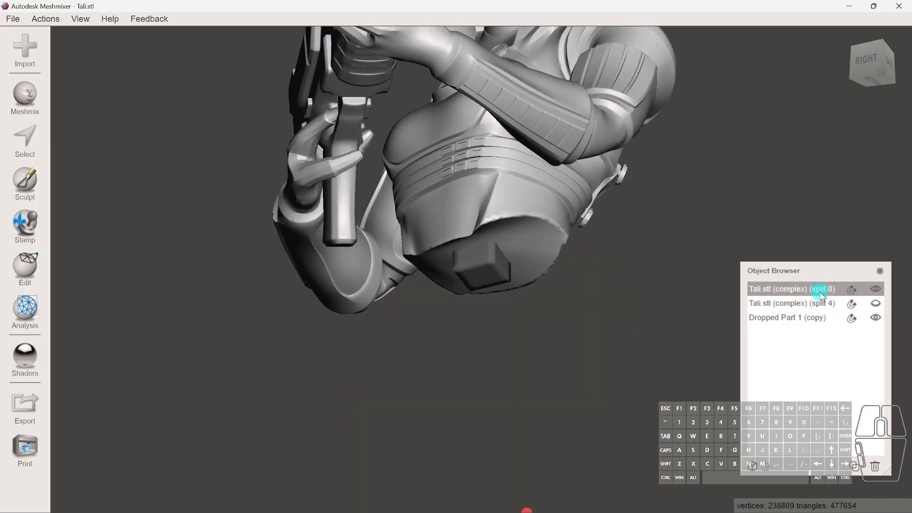
pyautogui.click(808, 317)
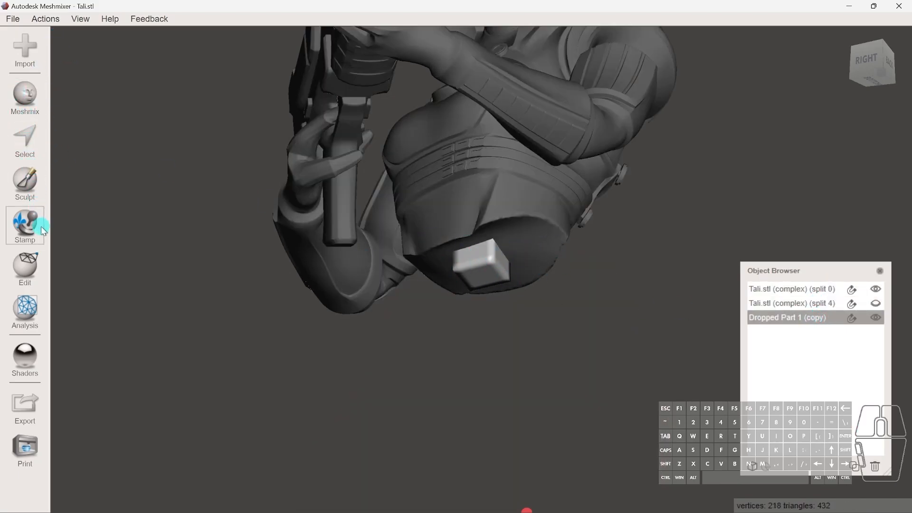
pyautogui.click(26, 267)
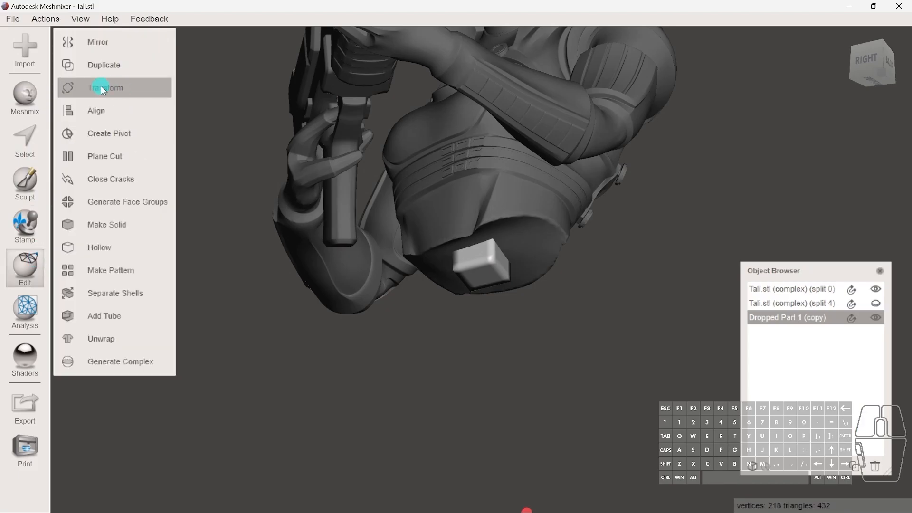
pyautogui.click(104, 90)
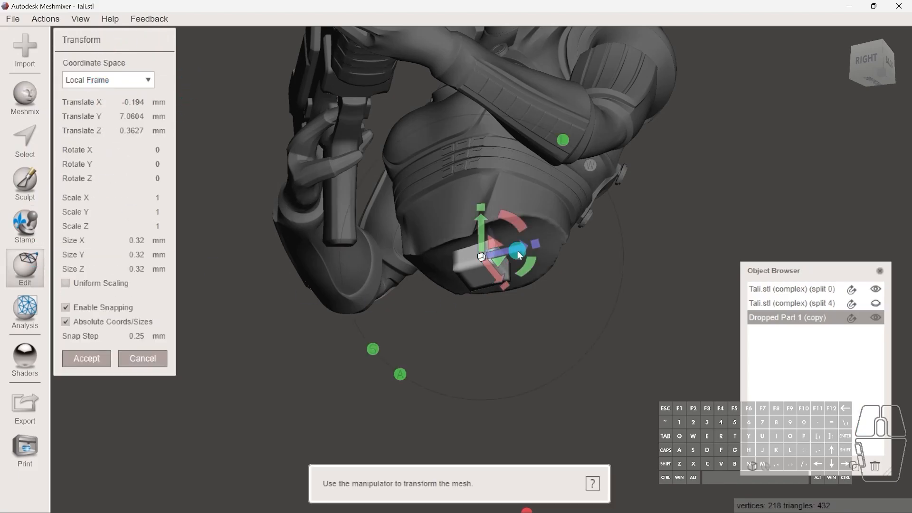
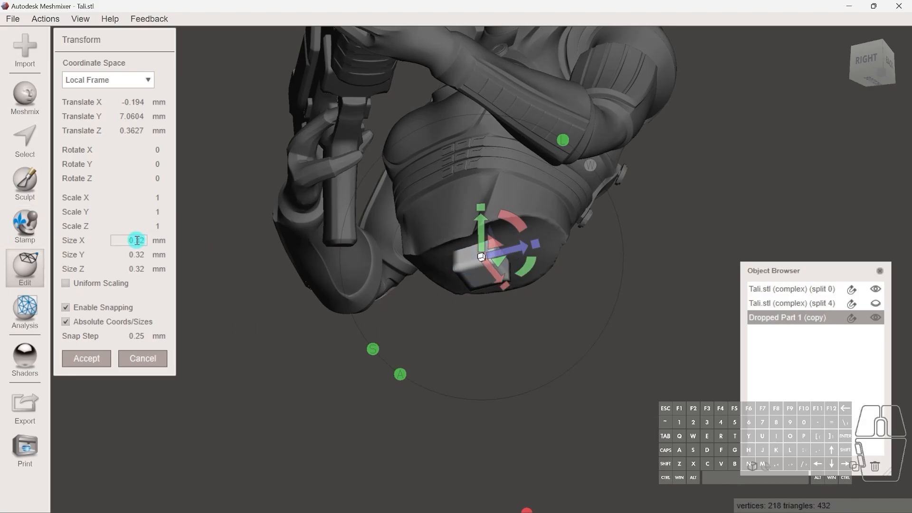
pyautogui.moveTo(137, 240); pyautogui.dragTo(142, 241)
pyautogui.moveTo(153, 199); pyautogui.dragTo(161, 199)
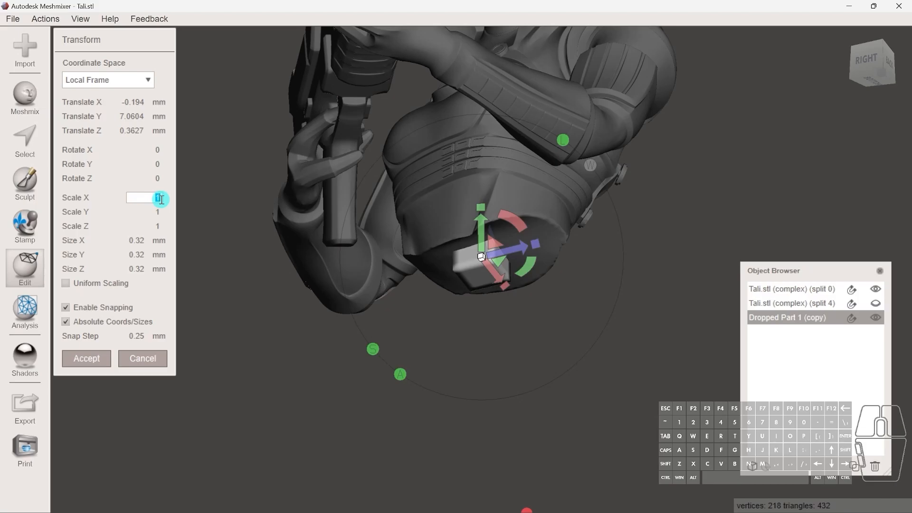
pyautogui.write('0.95')
pyautogui.click(157, 212)
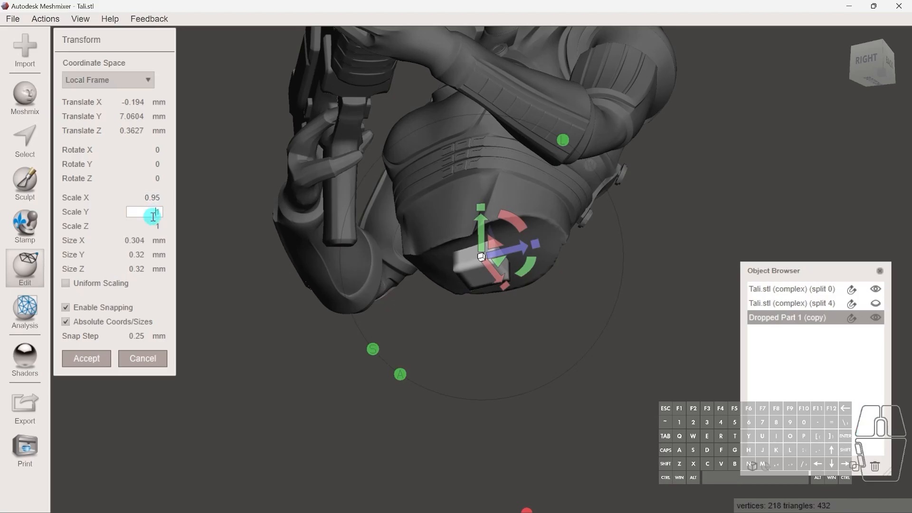
pyautogui.click(155, 226)
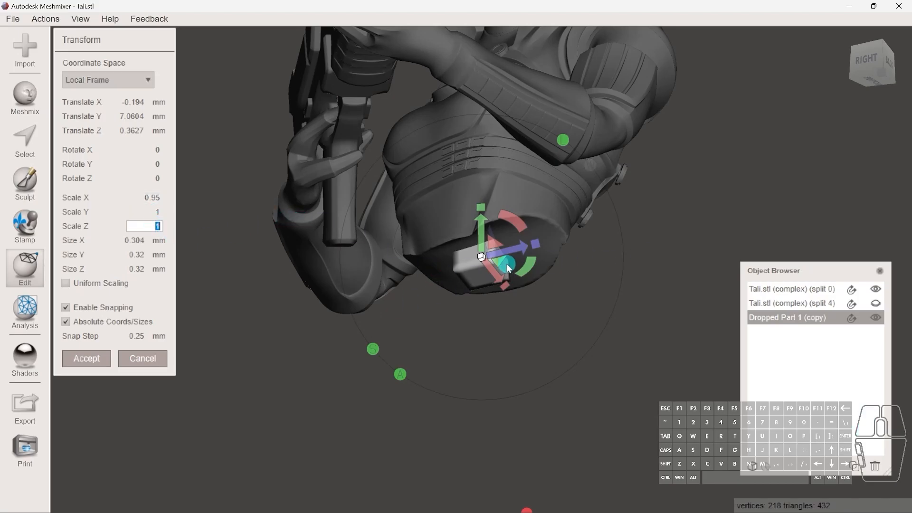
pyautogui.write('0.95')
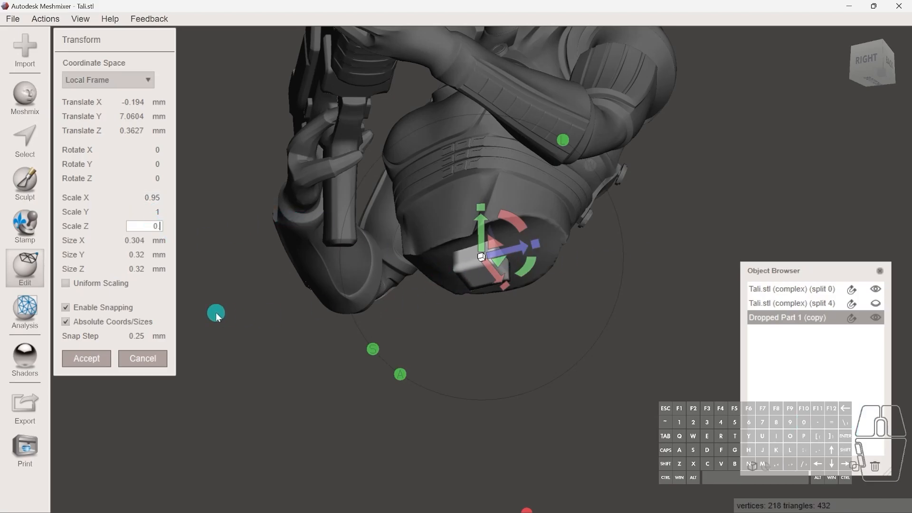
pyautogui.click(98, 363)
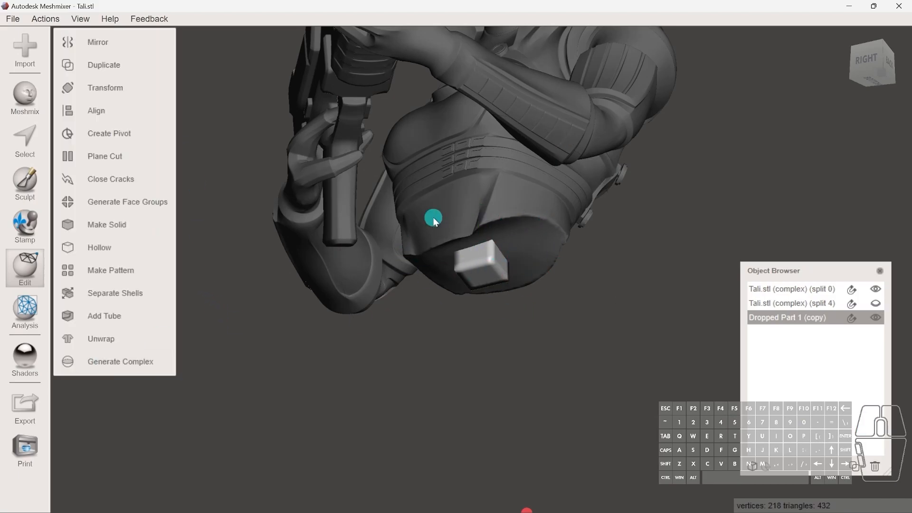
# Step: Combine the cube copy with the upper body (split 0) into one object and show the lower body (split 4) again
pyautogui.keyDown('ctrl'); pyautogui.click(808, 290); pyautogui.keyUp('ctrl')
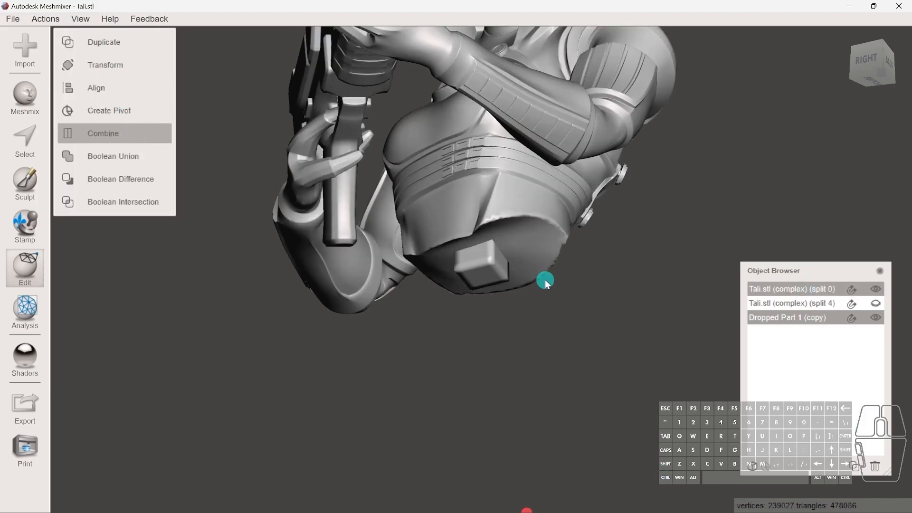
pyautogui.click(873, 306)
pyautogui.moveTo(529, 279); pyautogui.dragTo(541, 337, button='right')
# Step: Apply the transparent shader to the figure so the peg inside the waist can be seen
pyautogui.click(13, 374)
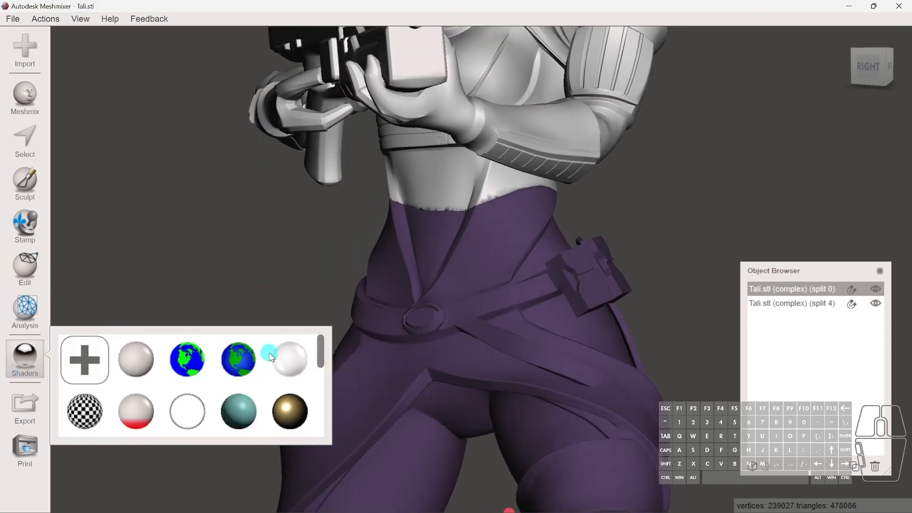
pyautogui.moveTo(271, 358); pyautogui.dragTo(498, 278)
pyautogui.moveTo(286, 355); pyautogui.dragTo(428, 178)
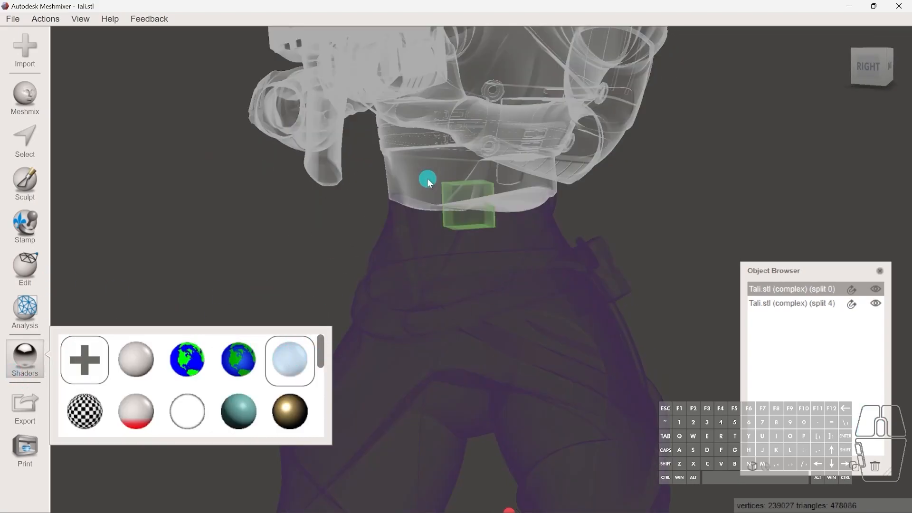
# Step: Examine the clearance between the peg's edges and the socket walls at the waist joint up close
pyautogui.scroll(7, 465, 238)
pyautogui.keyDown('shift'); pyautogui.moveTo(434, 210); pyautogui.dragTo(476, 226, button='middle'); pyautogui.keyUp('shift')
pyautogui.scroll(2, 368, 64)
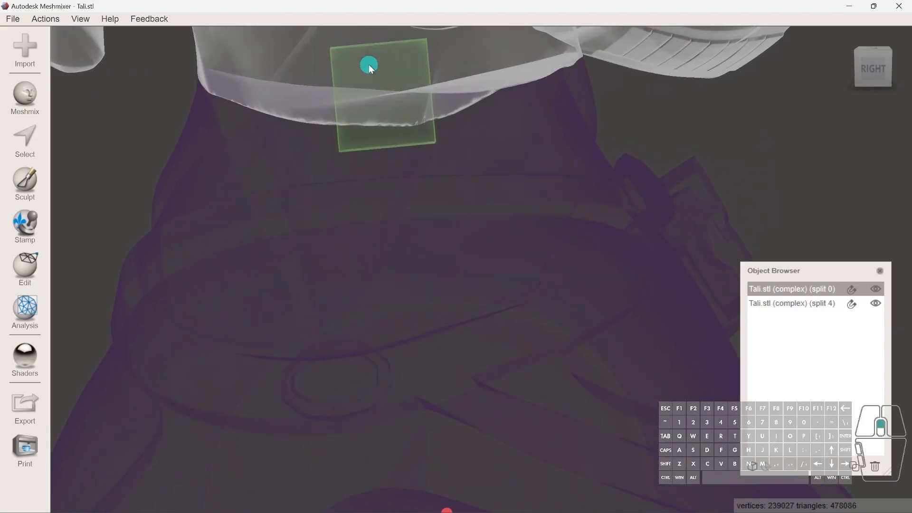
pyautogui.scroll(3, 368, 64)
pyautogui.moveTo(378, 101); pyautogui.dragTo(427, 181, button='middle')
pyautogui.scroll(4, 335, 137)
pyautogui.moveTo(351, 190); pyautogui.dragTo(450, 267, button='middle')
pyautogui.scroll(5, 291, 146)
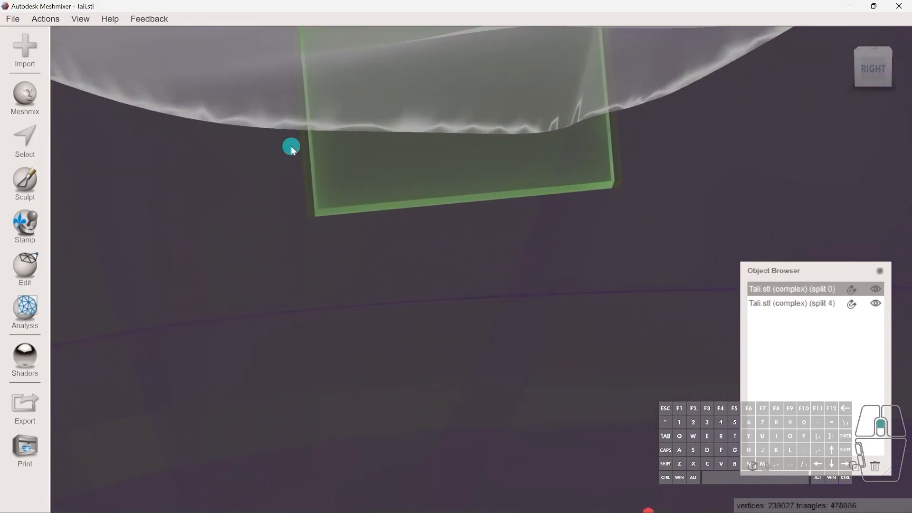
pyautogui.moveTo(291, 146); pyautogui.dragTo(413, 252, button='middle')
pyautogui.scroll(3, 413, 252)
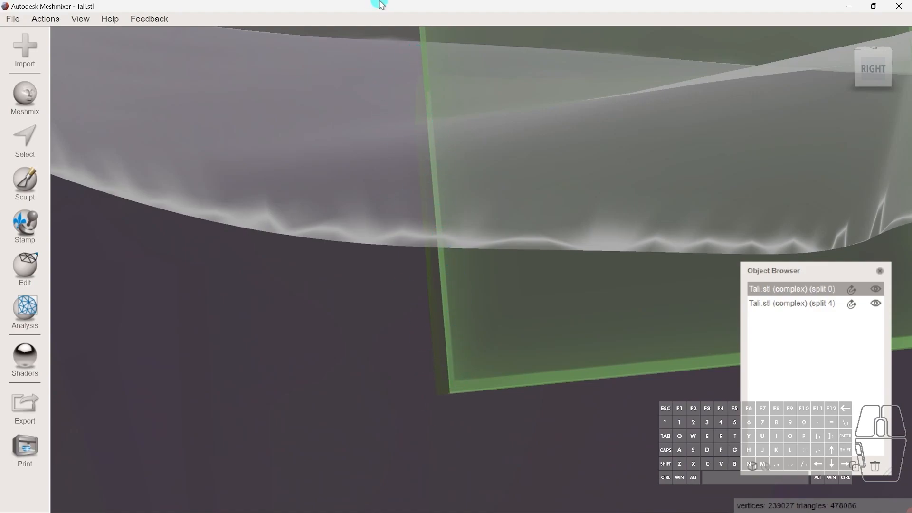
pyautogui.scroll(-5, 482, 330)
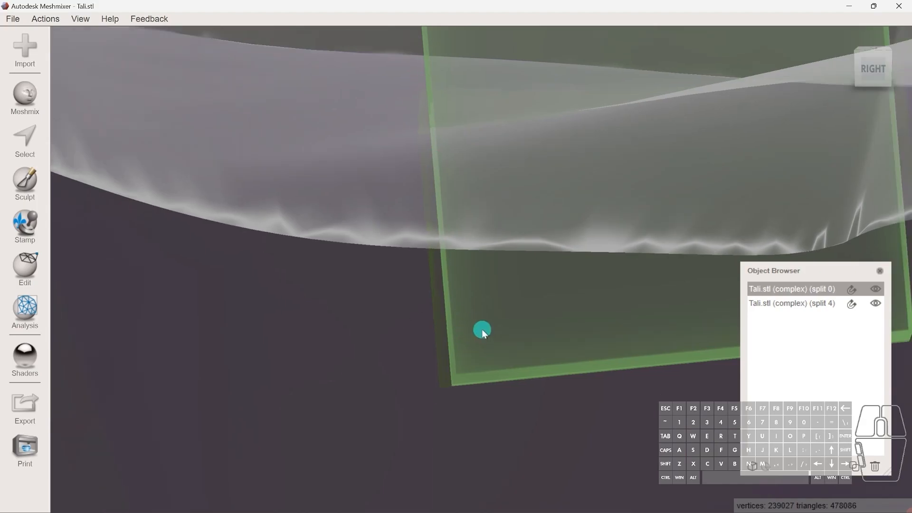
pyautogui.scroll(-3, 605, 262)
pyautogui.scroll(-6, 616, 268)
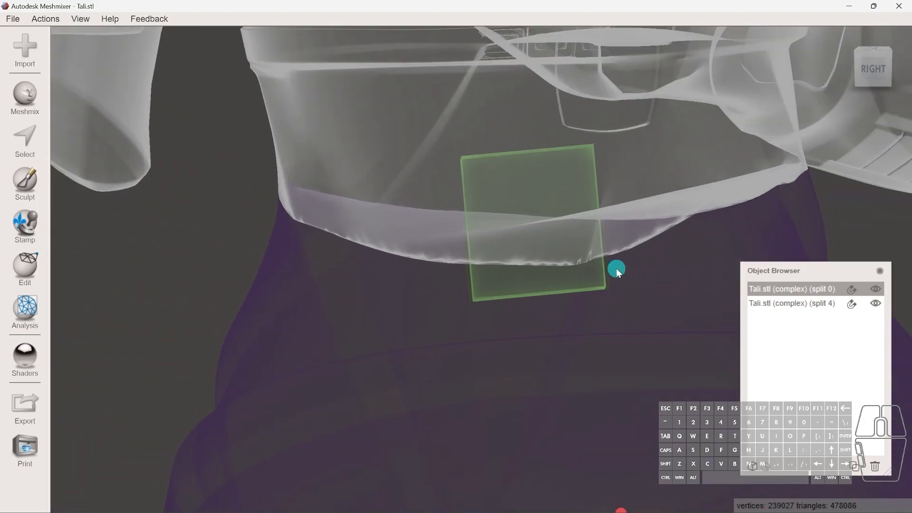
# Step: Restore the default opaque shader and look over the assembled figure from several sides
pyautogui.click(15, 361)
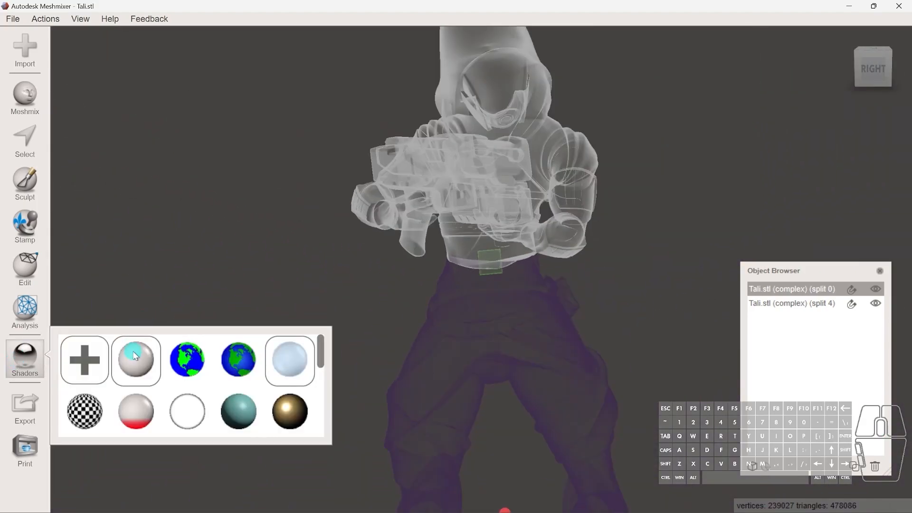
pyautogui.moveTo(132, 353); pyautogui.dragTo(494, 333)
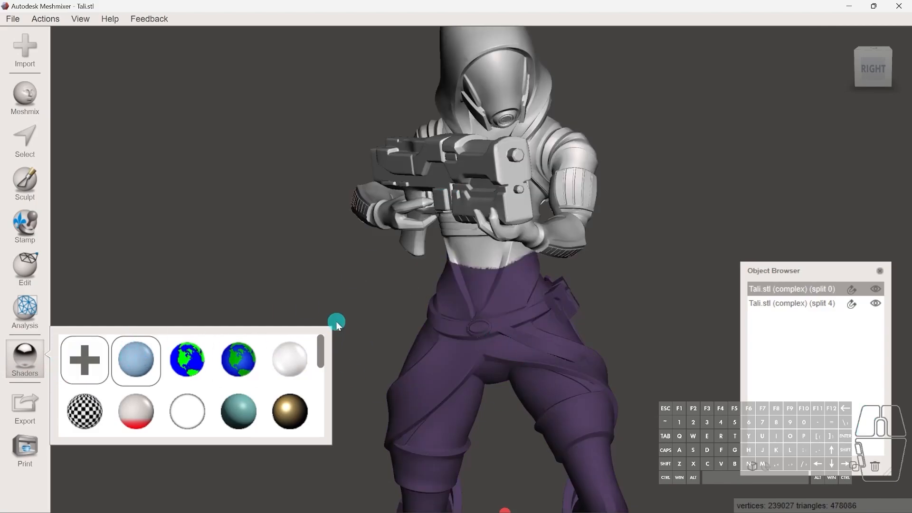
pyautogui.scroll(-6, 350, 278)
pyautogui.moveTo(424, 310); pyautogui.dragTo(505, 376, button='right')
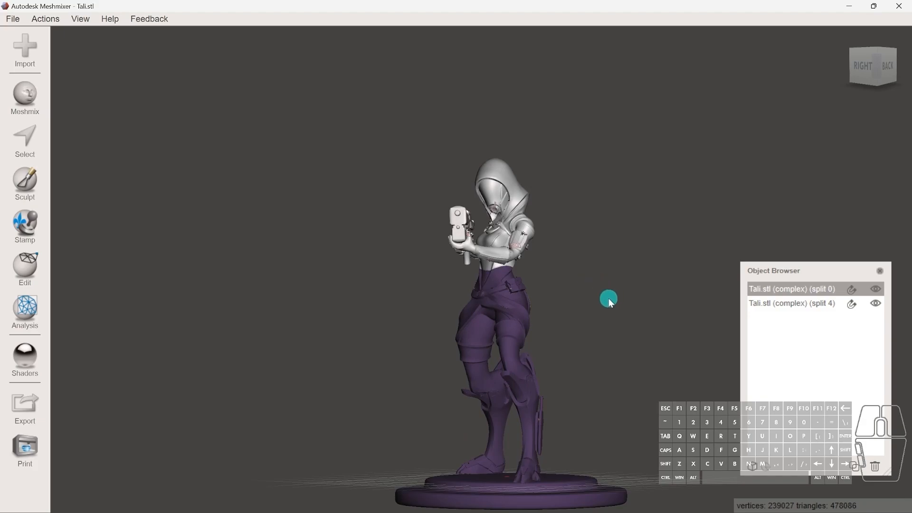
pyautogui.moveTo(609, 299); pyautogui.dragTo(444, 338, button='right')
pyautogui.moveTo(491, 242); pyautogui.dragTo(203, 195, button='right')
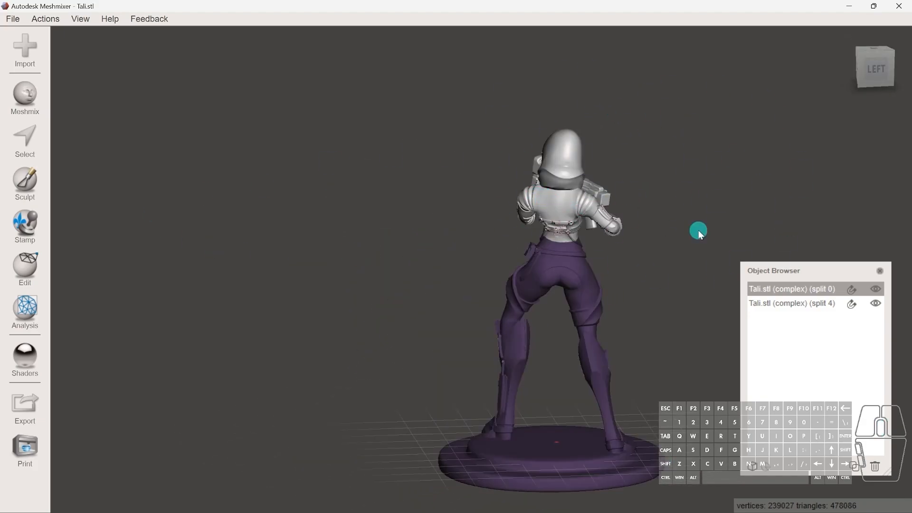
pyautogui.moveTo(596, 200); pyautogui.dragTo(663, 253, button='right')
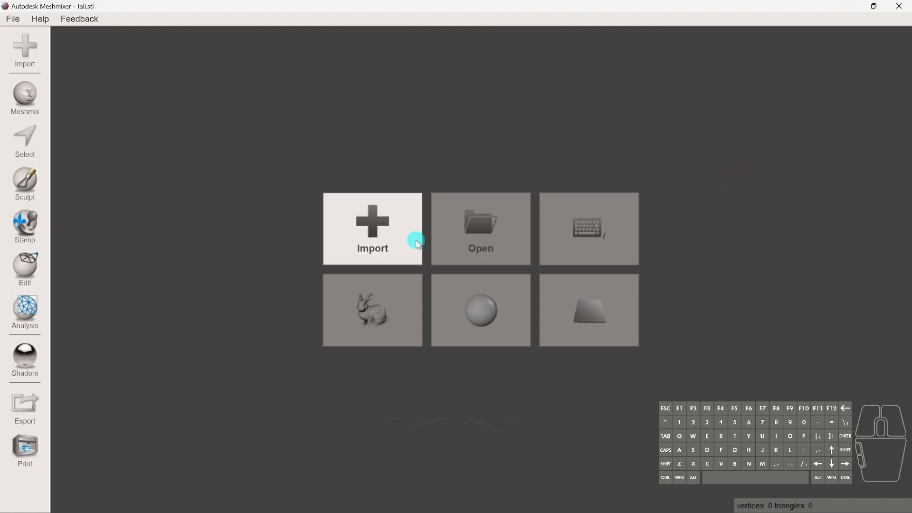
# Step: Import pig.stl, man.stl and bear.stl together from the Downloads folder into the empty scene
pyautogui.click(389, 232)
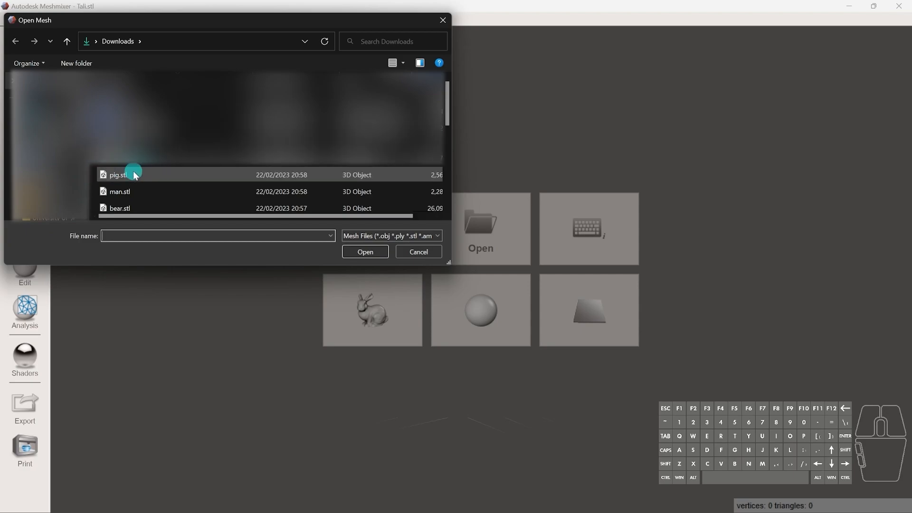
pyautogui.click(119, 175)
pyautogui.keyDown('shift'); pyautogui.click(123, 204); pyautogui.keyUp('shift')
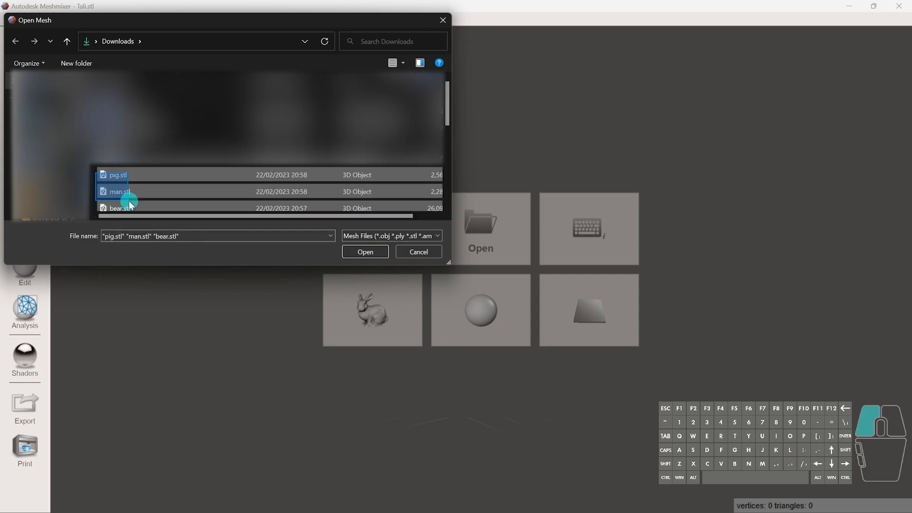
pyautogui.click(364, 250)
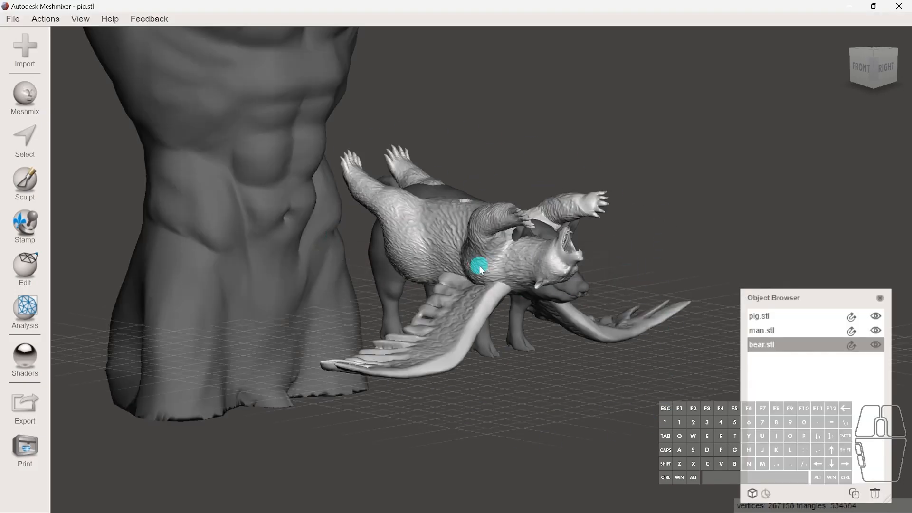
# Step: Make the pig the active object, followed by the bear
pyautogui.scroll(-3, 485, 323)
pyautogui.keyDown('shift'); pyautogui.moveTo(485, 323); pyautogui.dragTo(220, 352, button='middle'); pyautogui.keyUp('shift')
pyautogui.click(398, 305)
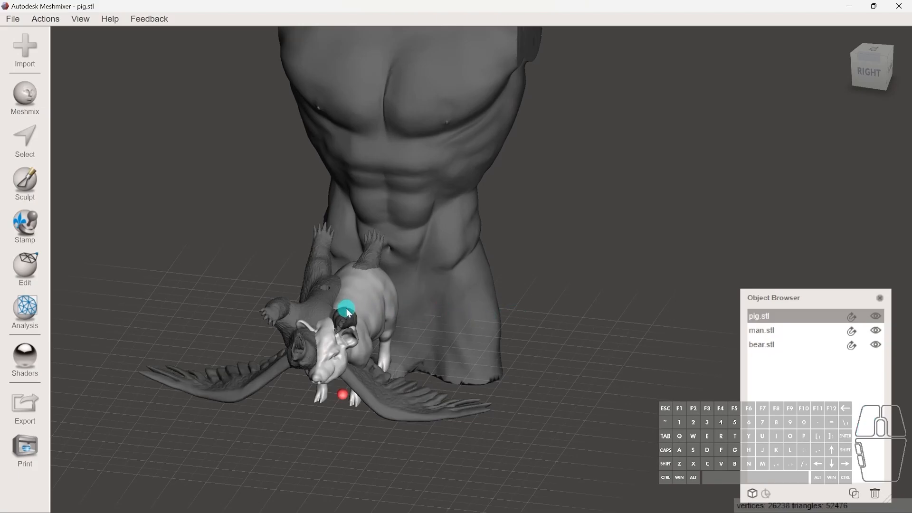
pyautogui.click(307, 302)
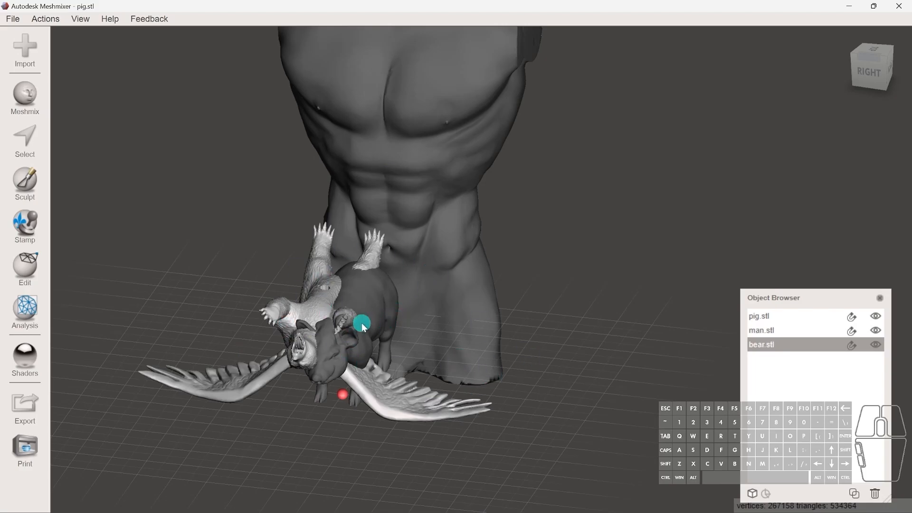
# Step: Cut off the lower part of the man's torso along a tilted plane, using Cut (Discard Half) and Remeshed Fill
pyautogui.click(431, 173)
pyautogui.keyDown('shift'); pyautogui.moveTo(500, 257); pyautogui.dragTo(375, 252, button='middle'); pyautogui.keyUp('shift')
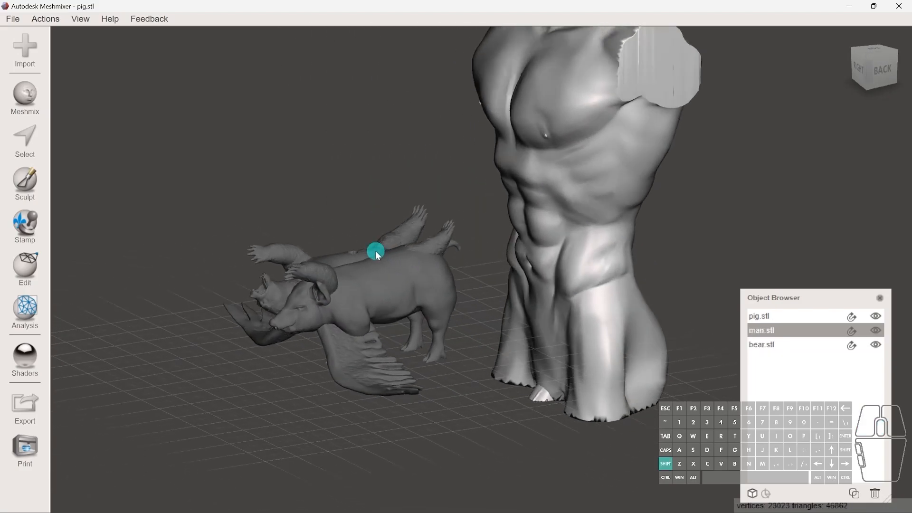
pyautogui.keyDown('shift'); pyautogui.moveTo(585, 213); pyautogui.dragTo(406, 157, button='middle'); pyautogui.keyUp('shift')
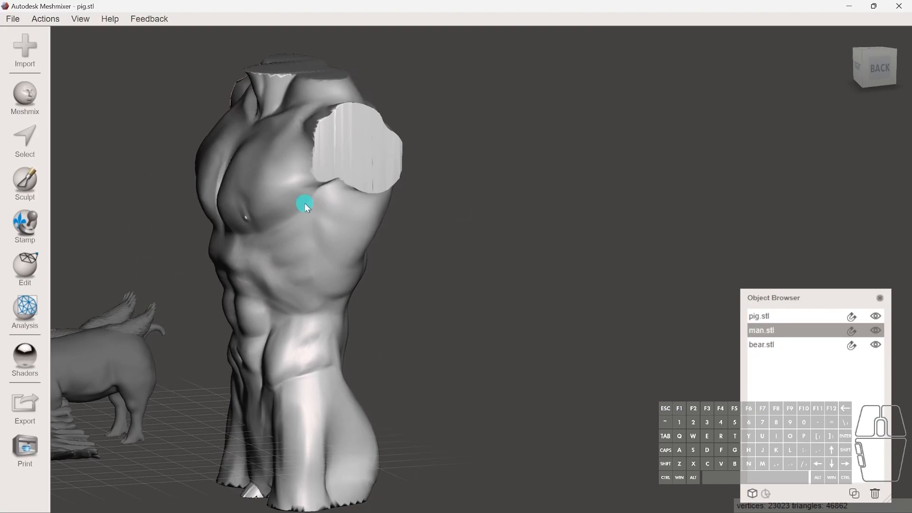
pyautogui.moveTo(305, 205); pyautogui.dragTo(389, 179, button='middle')
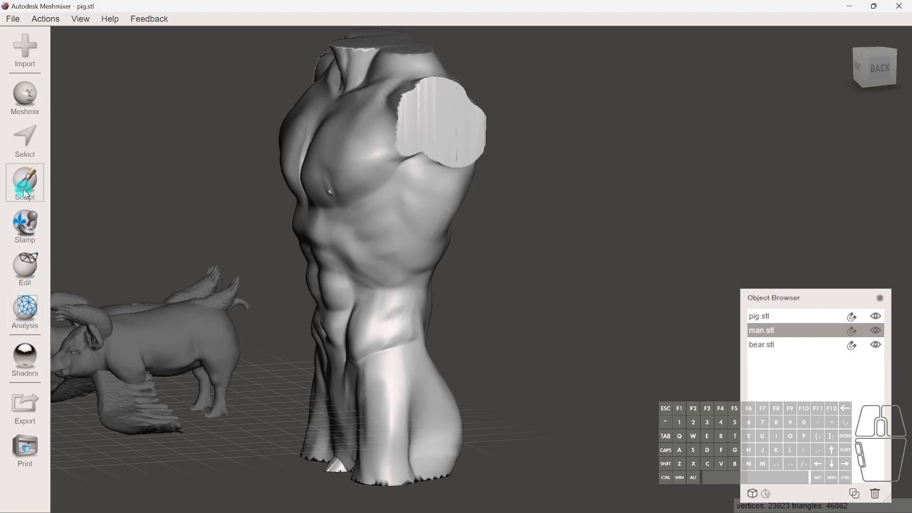
pyautogui.click(25, 268)
pyautogui.click(88, 147)
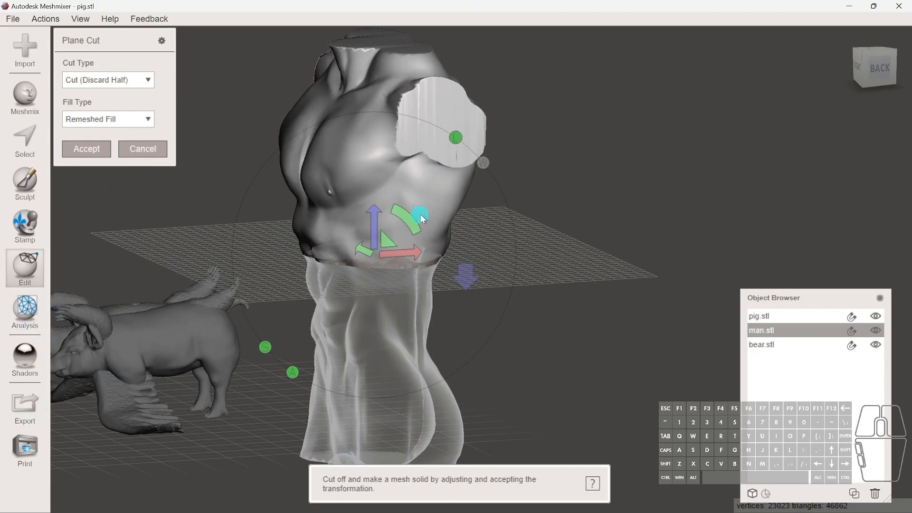
pyautogui.moveTo(421, 215); pyautogui.dragTo(372, 202)
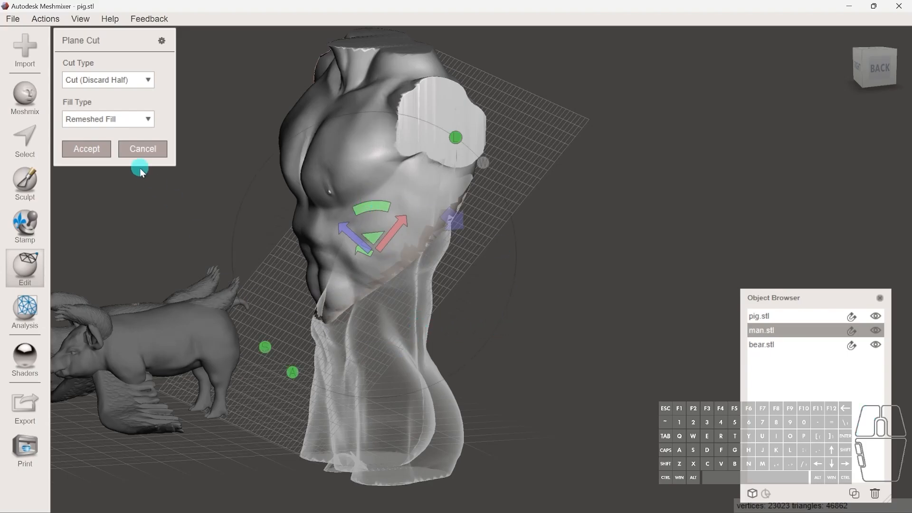
pyautogui.click(103, 155)
# Step: Hide the cut man torso, leaving the pig and the bear shown
pyautogui.moveTo(488, 335); pyautogui.dragTo(410, 358, button='right')
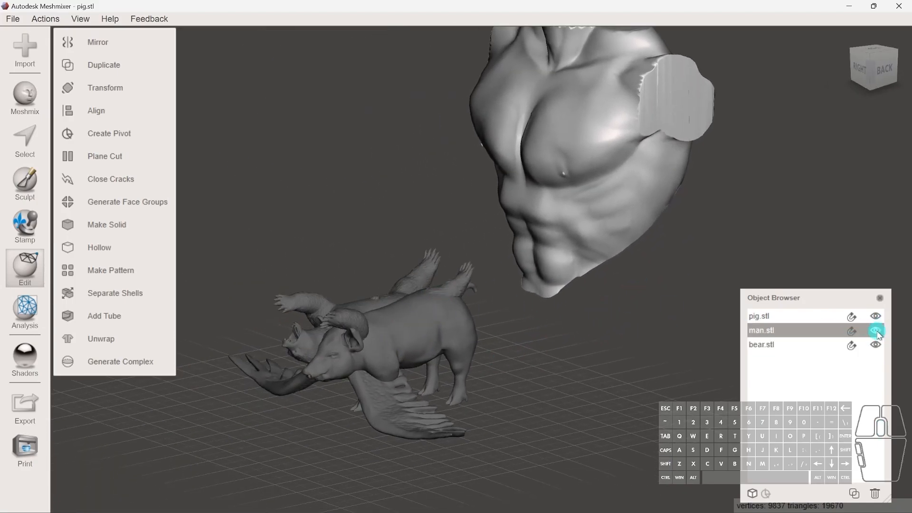
pyautogui.click(876, 330)
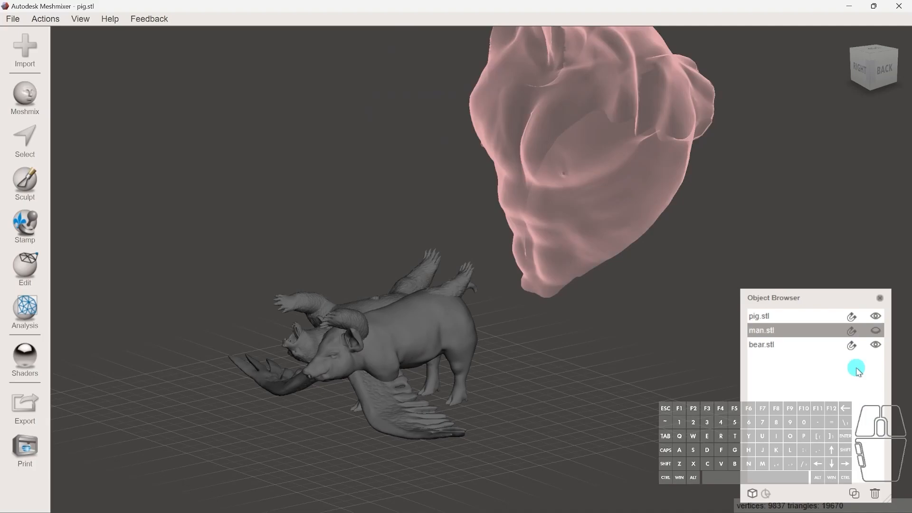
# Step: Make the pig the active object and hide the bear so only the pig is displayed
pyautogui.click(783, 318)
pyautogui.click(876, 345)
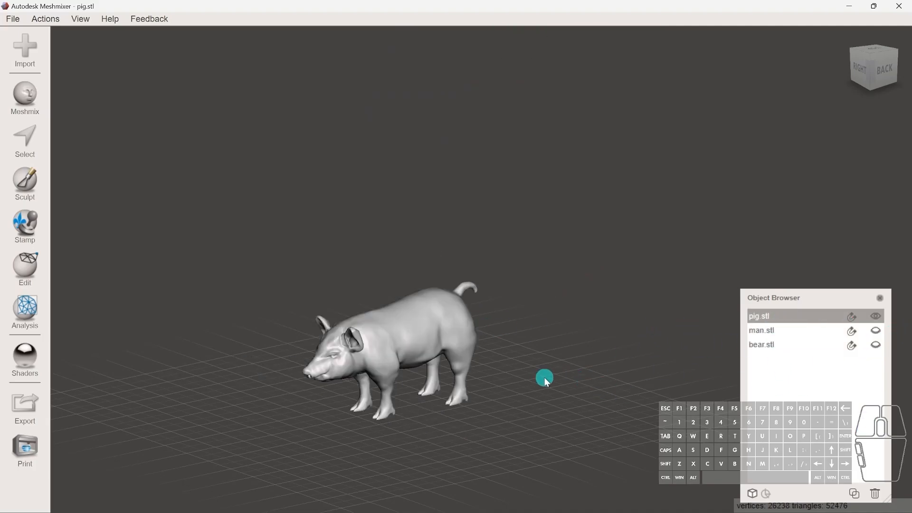
pyautogui.scroll(4, 225, 410)
pyautogui.keyDown('shift'); pyautogui.moveTo(236, 401); pyautogui.dragTo(397, 258, button='middle'); pyautogui.keyUp('shift')
pyautogui.scroll(6, 397, 261)
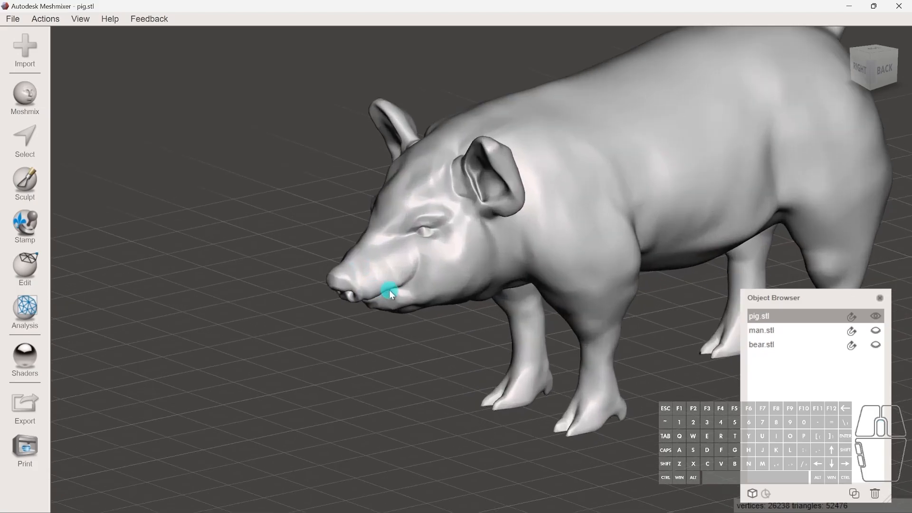
pyautogui.moveTo(389, 290); pyautogui.dragTo(292, 224, button='right')
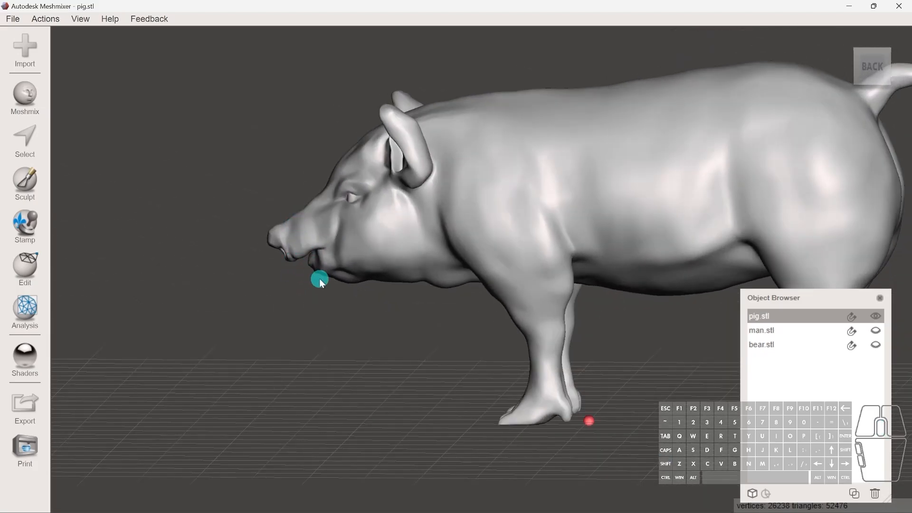
pyautogui.moveTo(344, 306); pyautogui.dragTo(384, 332, button='right')
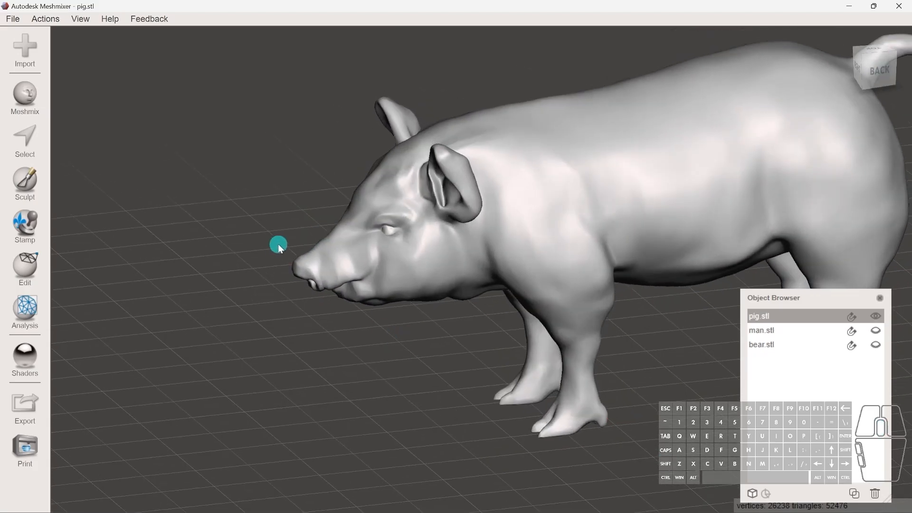
# Step: Select the tip of the pig's snout with a closed lasso drawn from the side
pyautogui.click(25, 140)
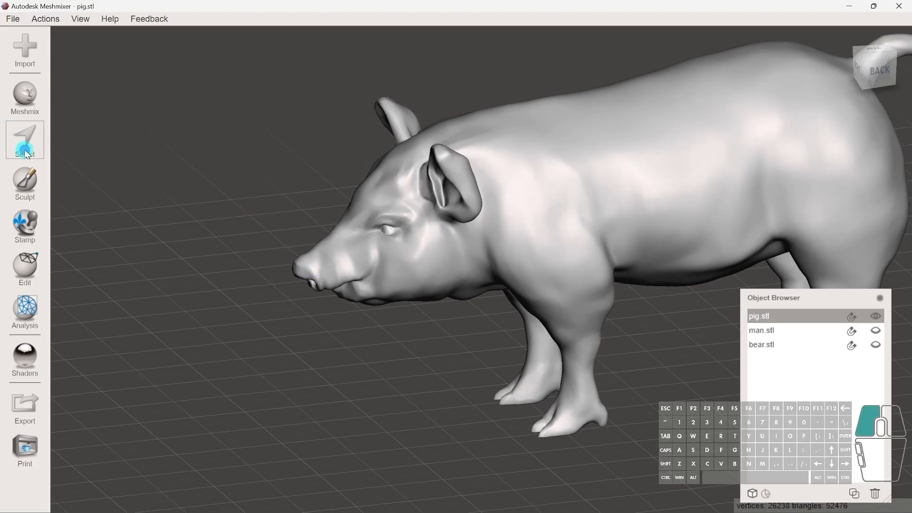
pyautogui.moveTo(594, 420); pyautogui.dragTo(481, 227, button='right')
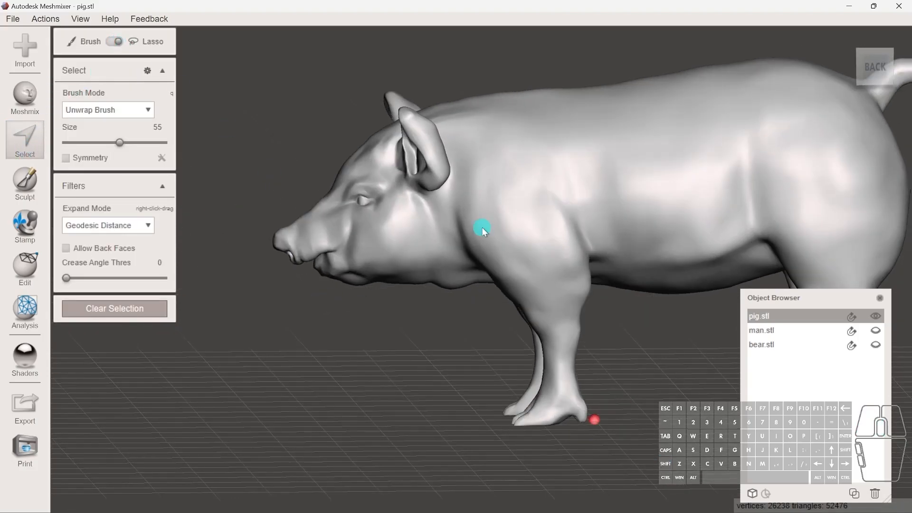
pyautogui.moveTo(890, 70); pyautogui.dragTo(131, 309)
pyautogui.click(38, 145)
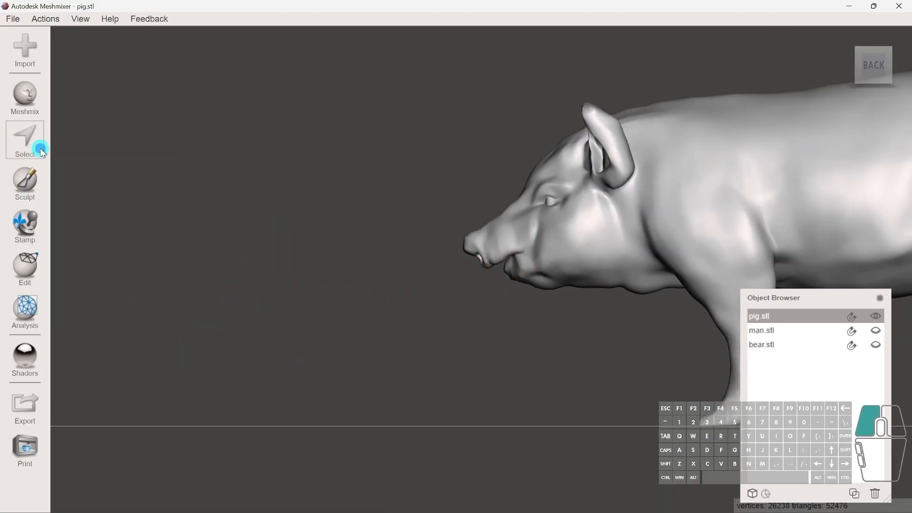
pyautogui.click(119, 45)
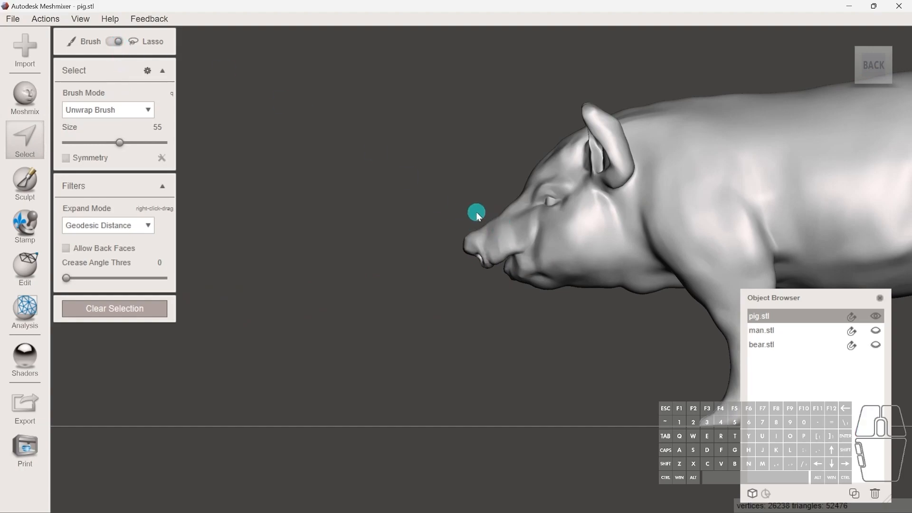
pyautogui.moveTo(478, 212); pyautogui.dragTo(506, 289)
pyautogui.click(496, 287)
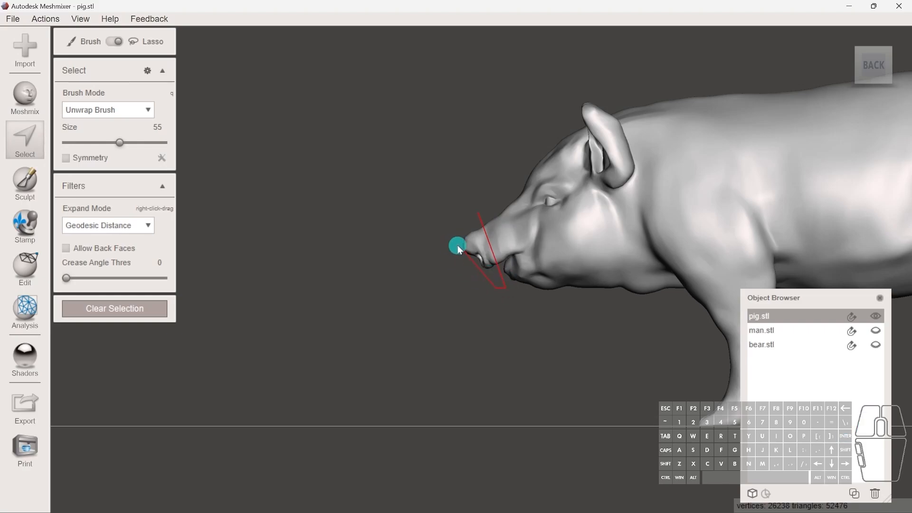
pyautogui.click(477, 216)
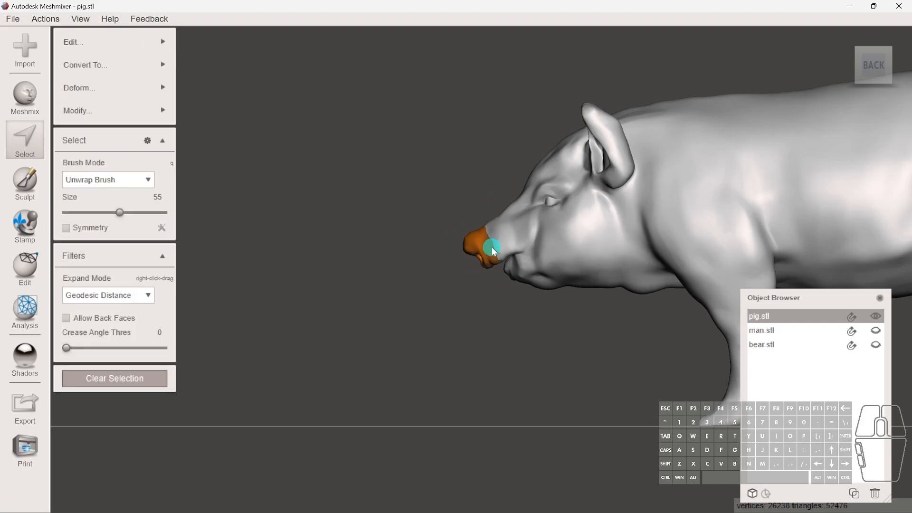
# Step: Smooth the boundary of the snout selection with Smoothness 100 and Preserve Shape 0
pyautogui.scroll(2, 492, 246)
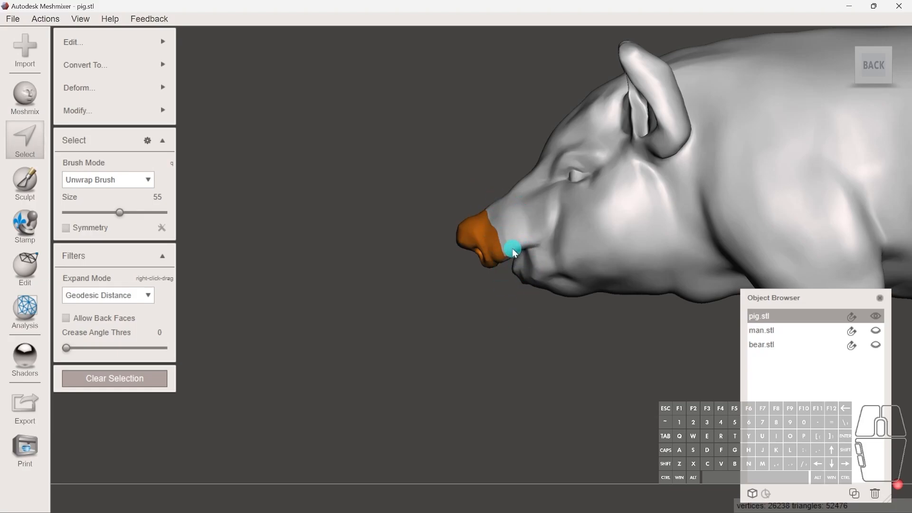
pyautogui.press('b')
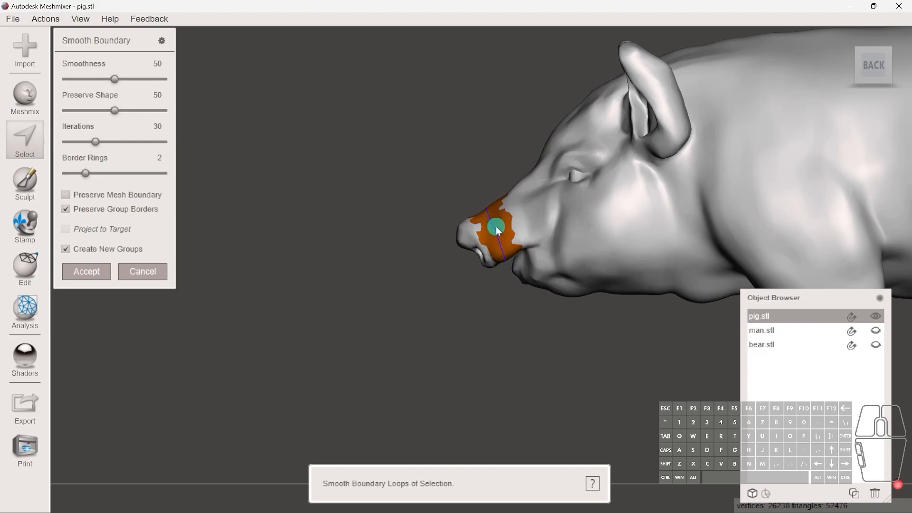
pyautogui.moveTo(112, 78); pyautogui.dragTo(344, 72)
pyautogui.moveTo(107, 110); pyautogui.dragTo(36, 131)
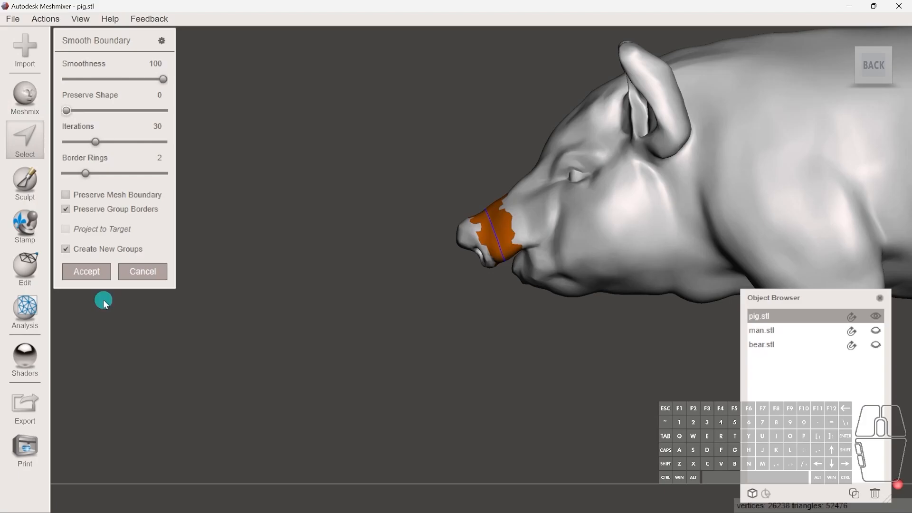
pyautogui.click(87, 272)
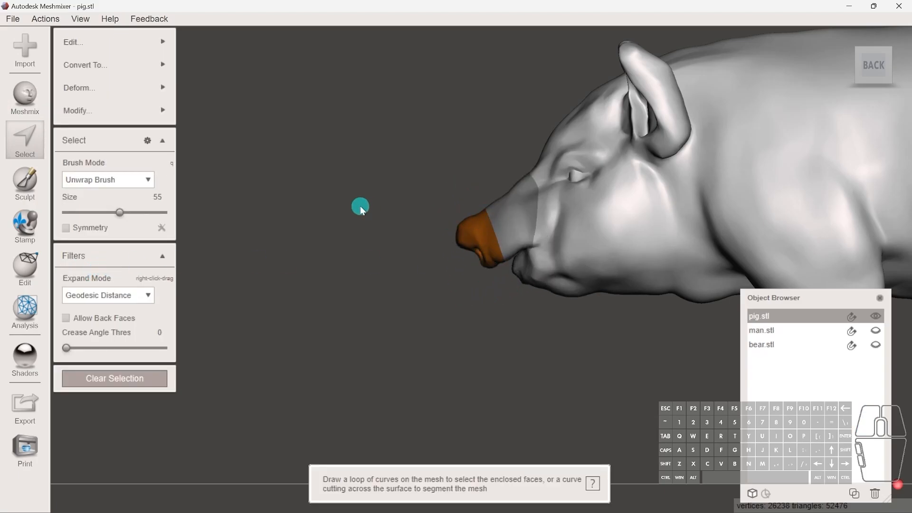
# Step: Separate the selected snout tip from the pig into its own object
pyautogui.click(113, 90)
pyautogui.click(113, 110)
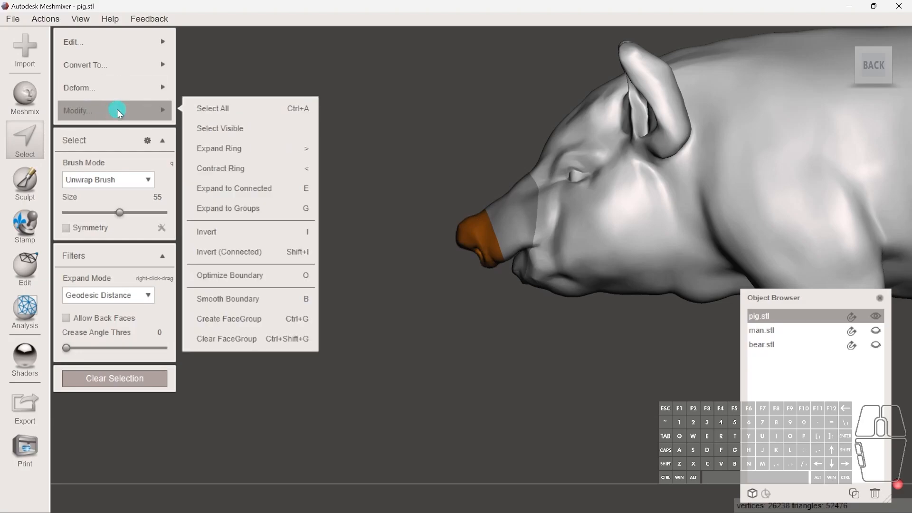
pyautogui.click(113, 87)
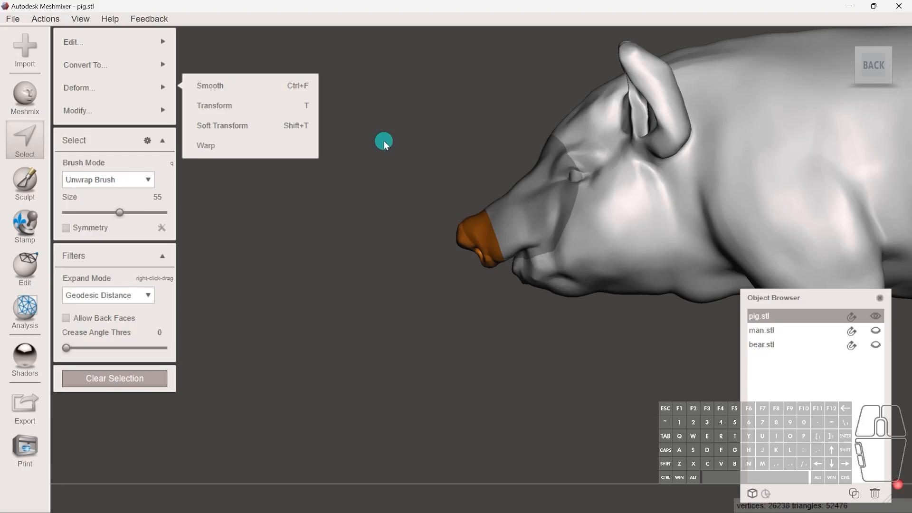
pyautogui.press('y')
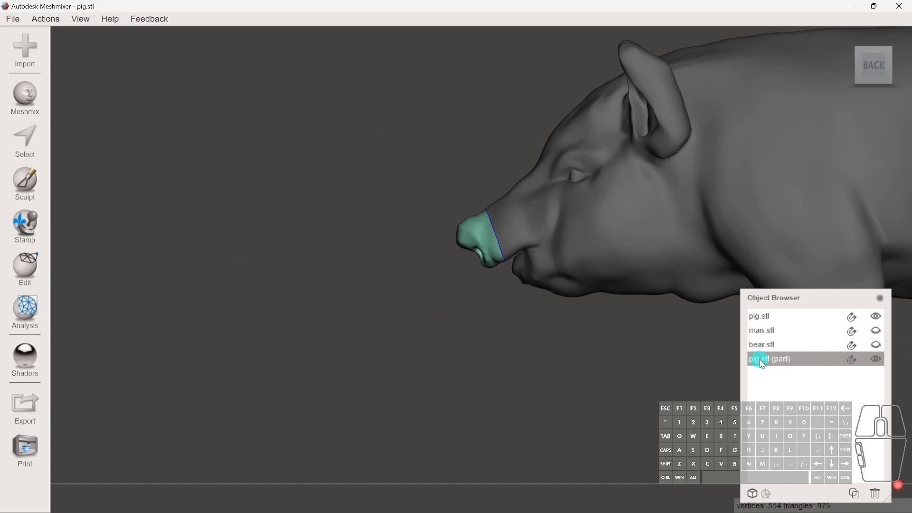
# Step: Check the separated snout by toggling its visibility, and delete the remaining pig body object
pyautogui.click(877, 360)
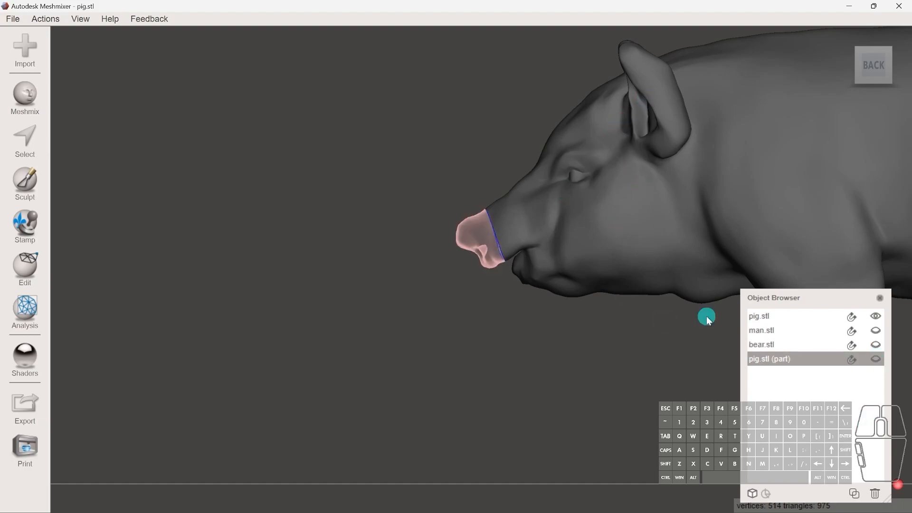
pyautogui.click(877, 360)
pyautogui.click(780, 316)
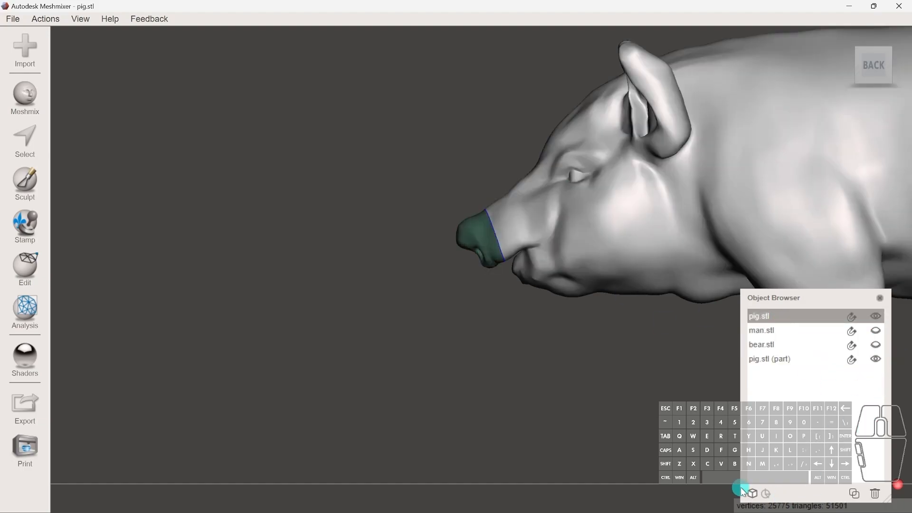
pyautogui.press('Delete')
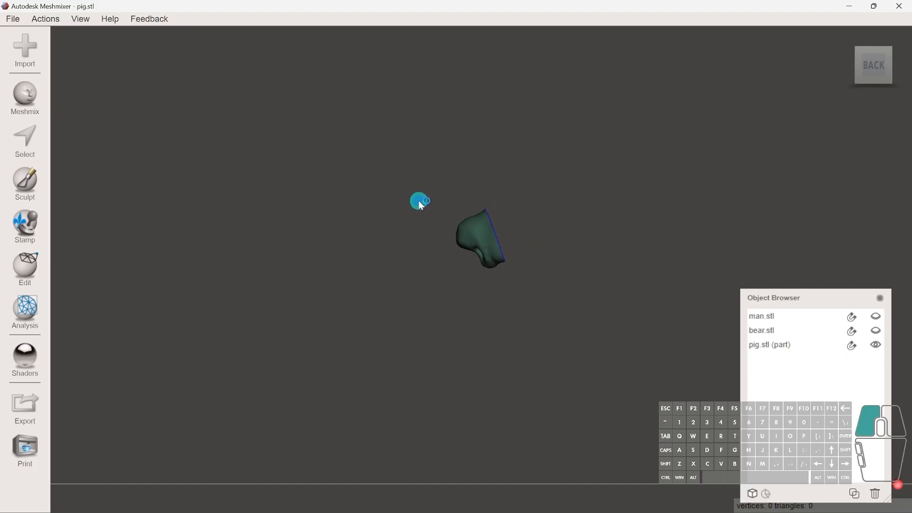
# Step: Hide the separated pig snout and show the bear as the active object
pyautogui.moveTo(629, 347); pyautogui.dragTo(436, 341, button='middle')
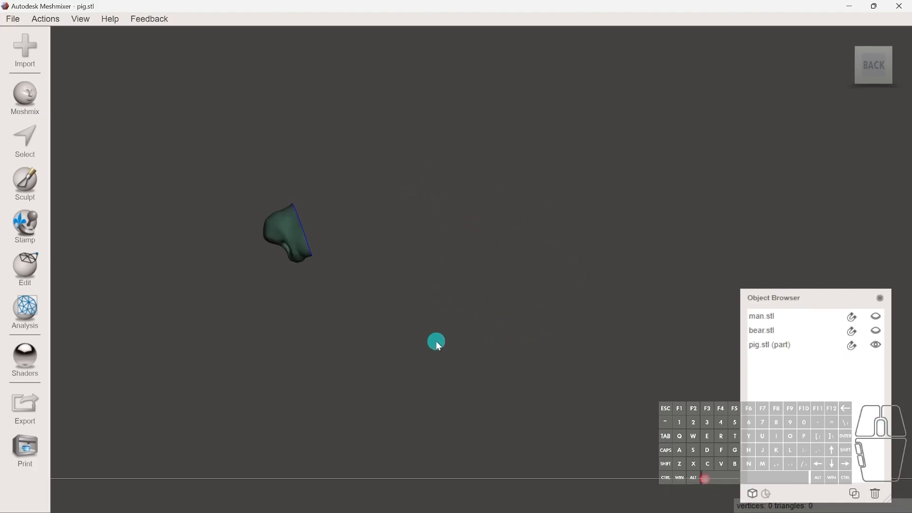
pyautogui.moveTo(436, 341); pyautogui.dragTo(335, 255, button='right')
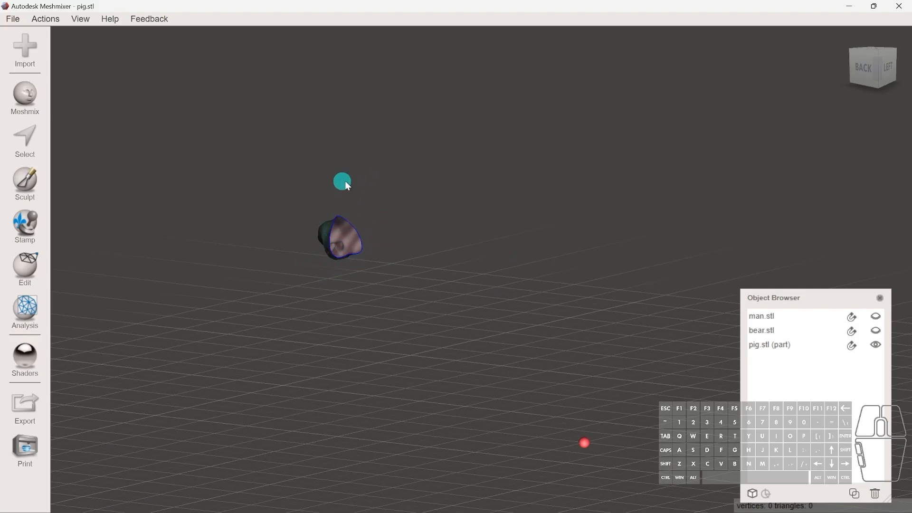
pyautogui.moveTo(363, 241); pyautogui.dragTo(529, 283, button='right')
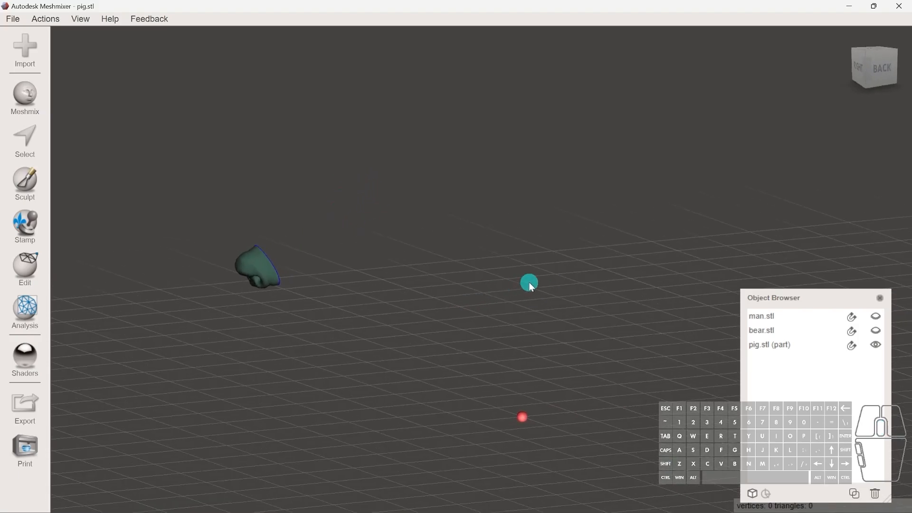
pyautogui.scroll(-4, 805, 352)
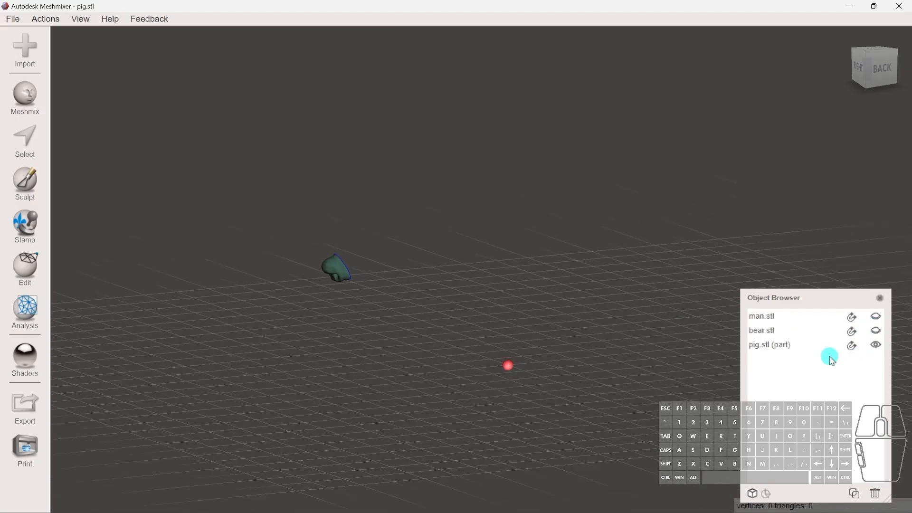
pyautogui.click(877, 331)
pyautogui.click(876, 345)
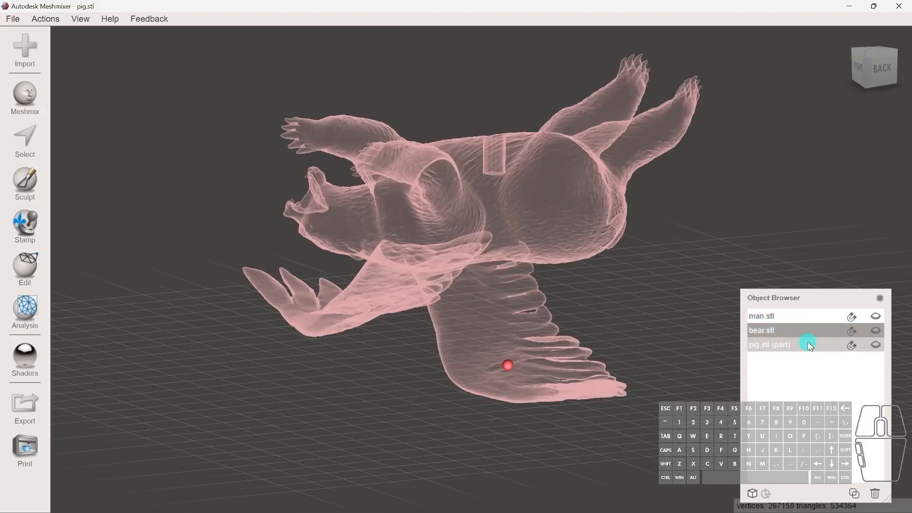
pyautogui.click(879, 332)
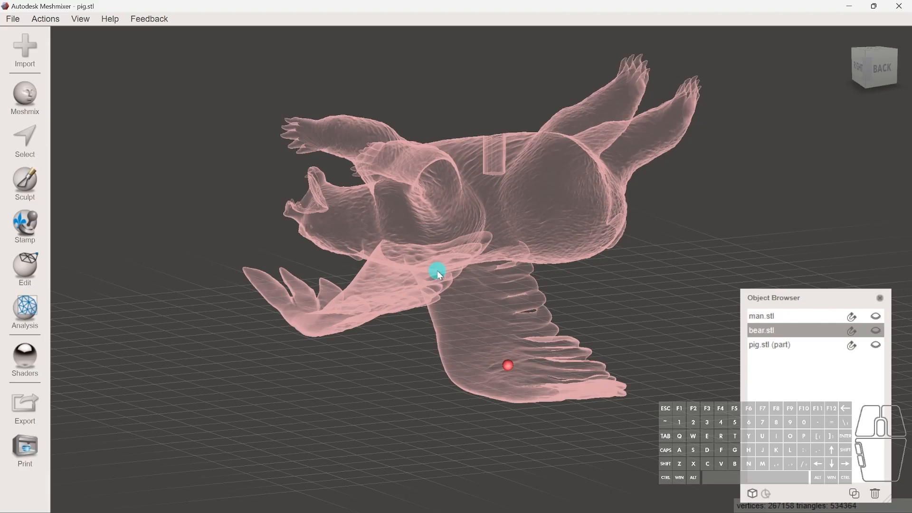
pyautogui.click(876, 330)
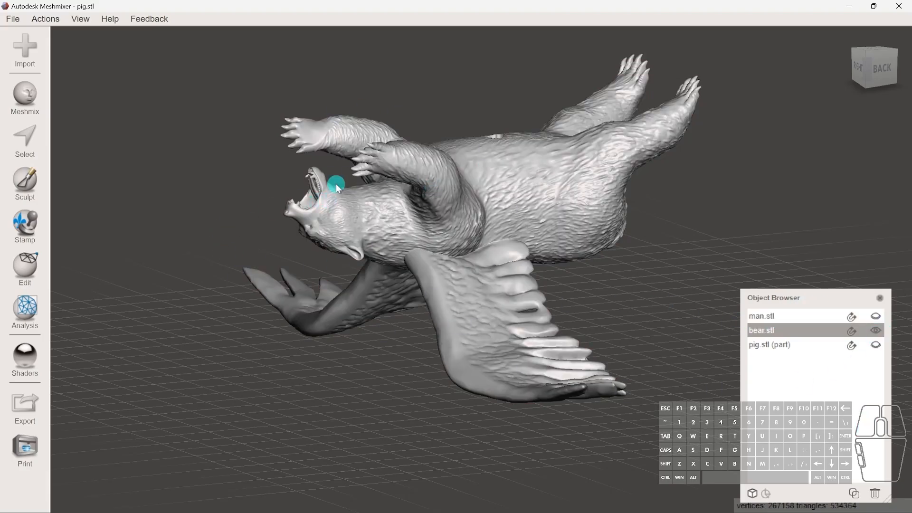
# Step: Select the bear's whole head up to the neck with a closed lasso drawn from the side
pyautogui.keyDown('shift'); pyautogui.moveTo(373, 269); pyautogui.dragTo(330, 240, button='middle'); pyautogui.keyUp('shift')
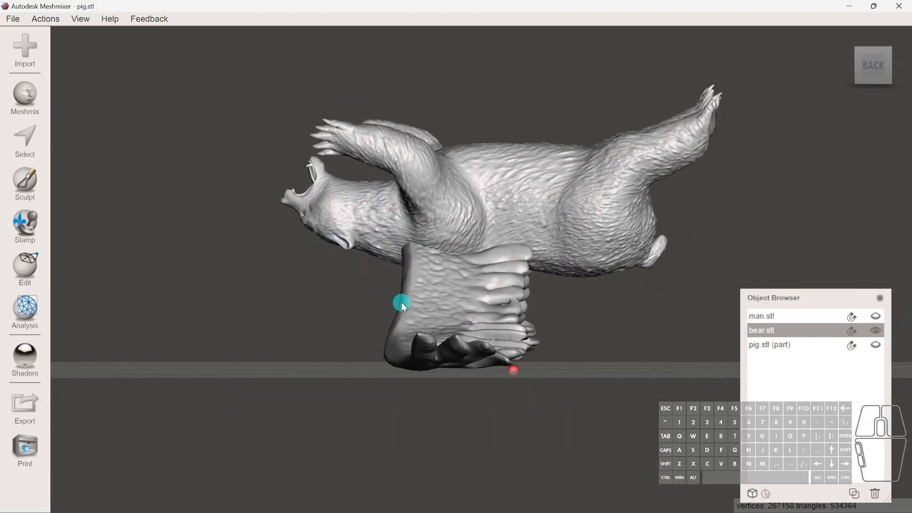
pyautogui.click(28, 138)
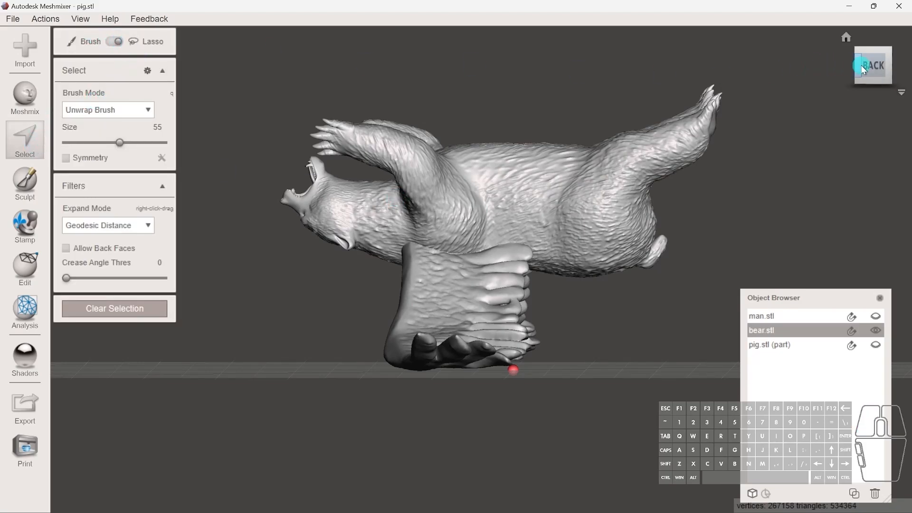
pyautogui.moveTo(862, 71); pyautogui.dragTo(355, 332)
pyautogui.press('Escape')
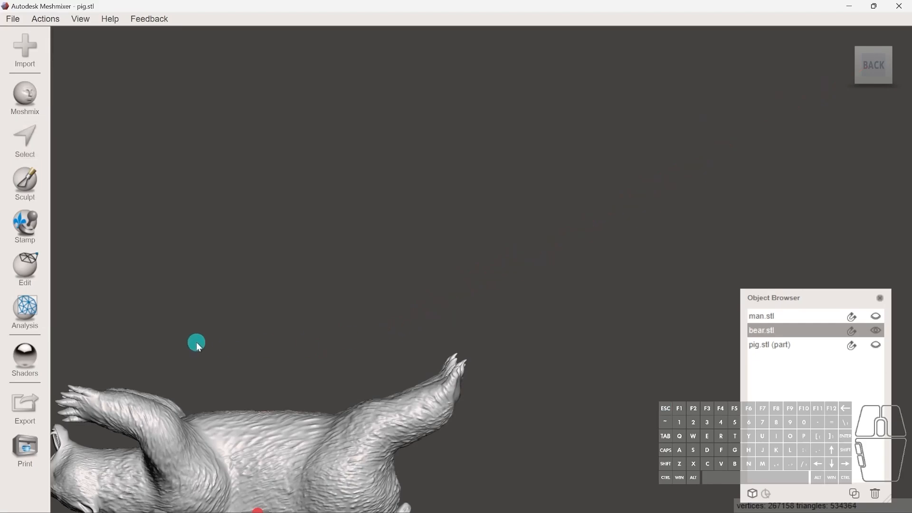
pyautogui.moveTo(195, 344); pyautogui.dragTo(460, 154, button='middle')
pyautogui.scroll(5, 459, 154)
pyautogui.moveTo(204, 269); pyautogui.dragTo(272, 300, button='middle')
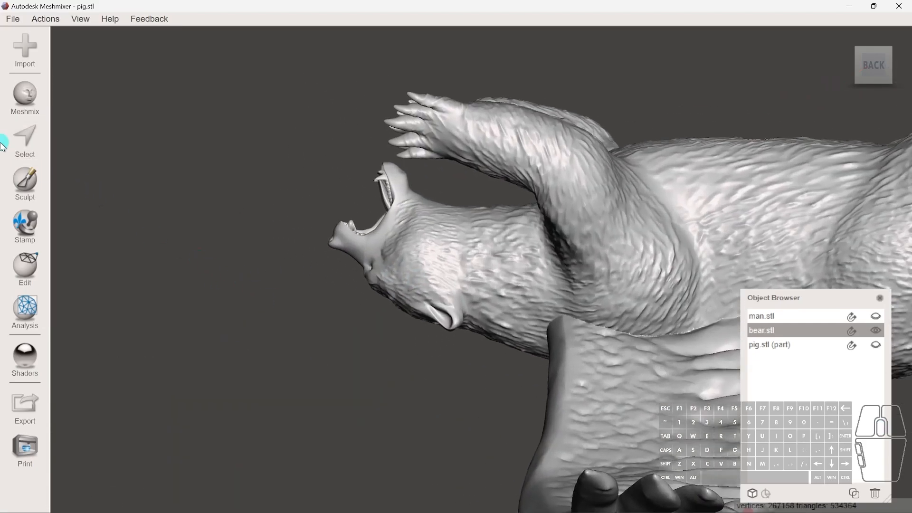
pyautogui.click(25, 139)
pyautogui.click(114, 41)
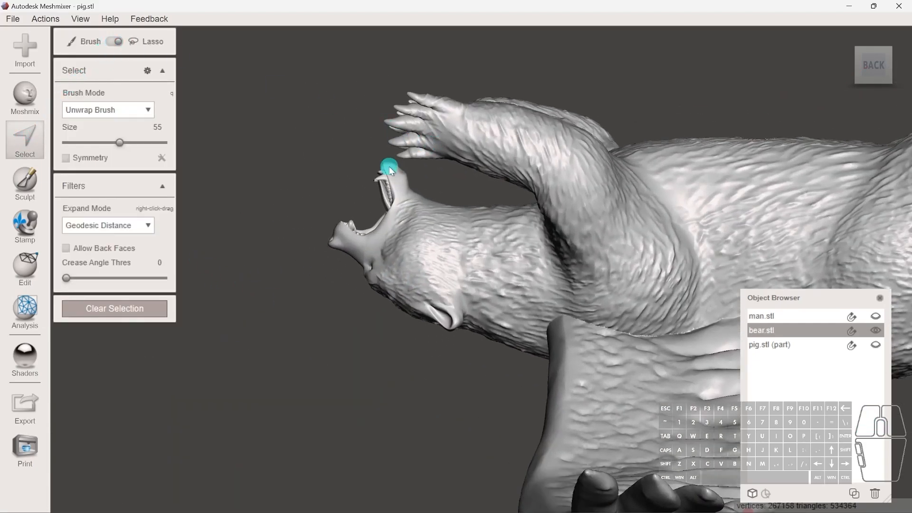
pyautogui.moveTo(489, 193); pyautogui.dragTo(498, 383)
pyautogui.moveTo(326, 312)
pyautogui.mouseDown()
pyautogui.moveTo(285, 213)
pyautogui.moveTo(397, 113)
pyautogui.moveTo(376, 147)
pyautogui.moveTo(421, 174)
pyautogui.mouseUp()
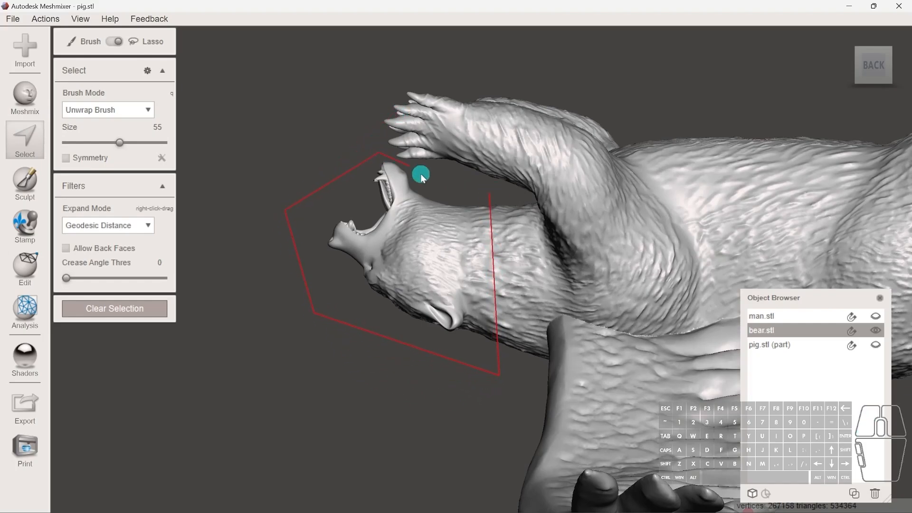
pyautogui.click(489, 194)
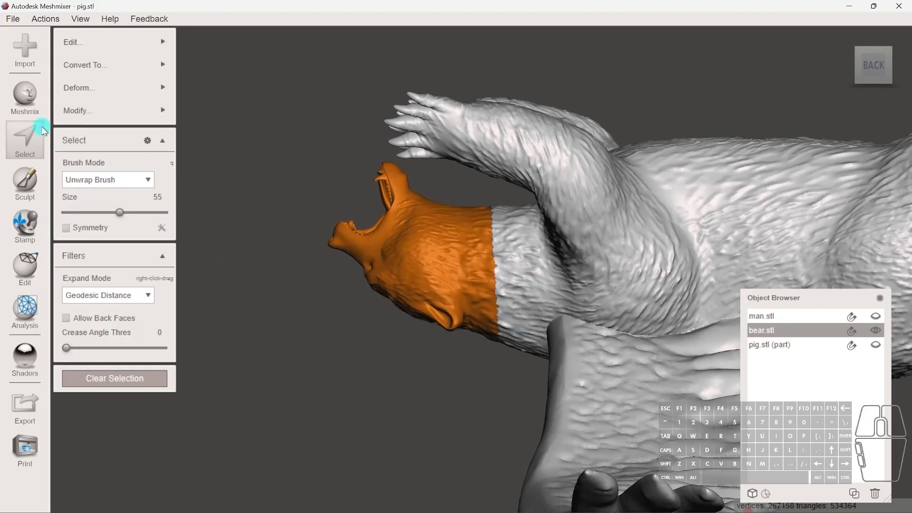
# Step: Smooth the boundary of the bear head selection with smoothness 100 and preserve shape 0
pyautogui.hotkey('ctrl', 'f')
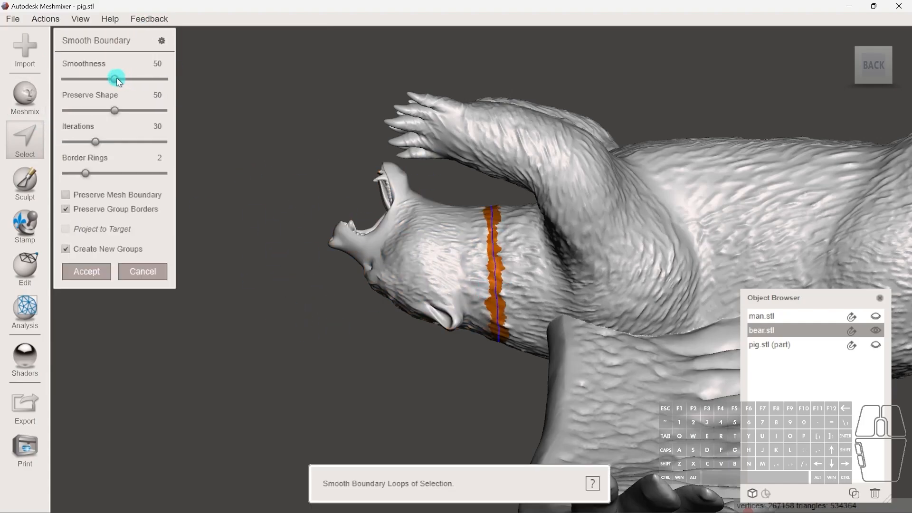
pyautogui.moveTo(116, 78); pyautogui.dragTo(187, 71)
pyautogui.moveTo(114, 112); pyautogui.dragTo(66, 111)
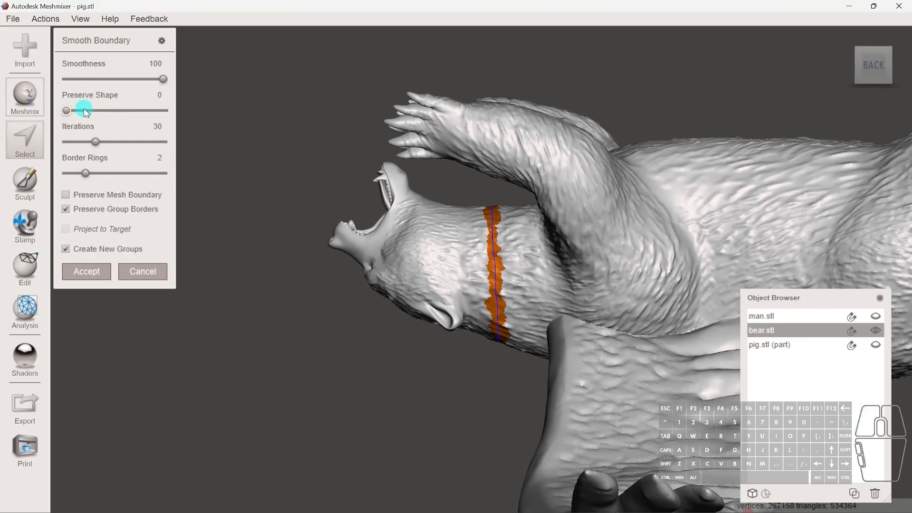
pyautogui.click(101, 272)
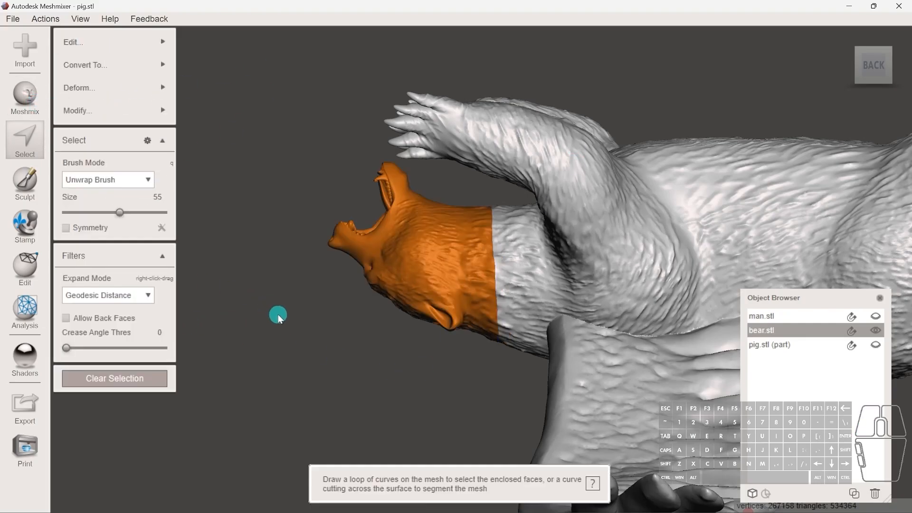
# Step: Separate the selected bear head into its own object and delete the remaining bear body object
pyautogui.press('y')
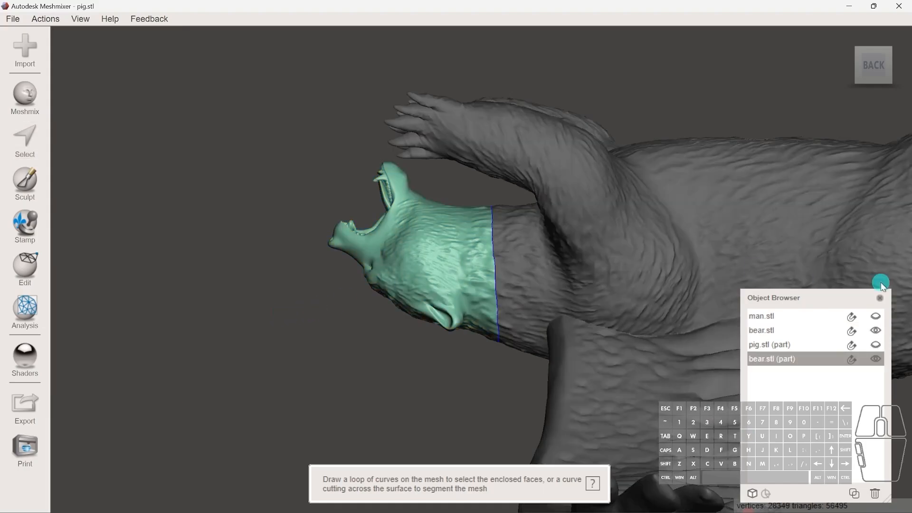
pyautogui.click(777, 314)
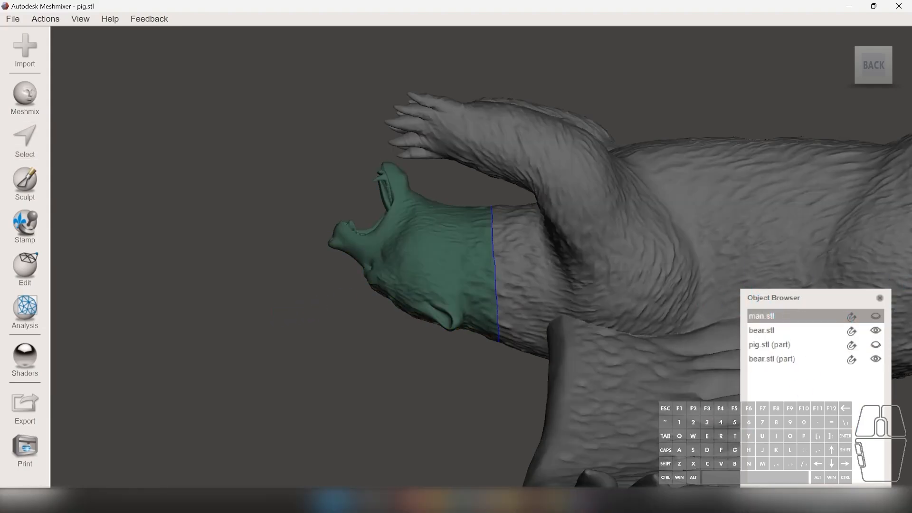
pyautogui.click(779, 330)
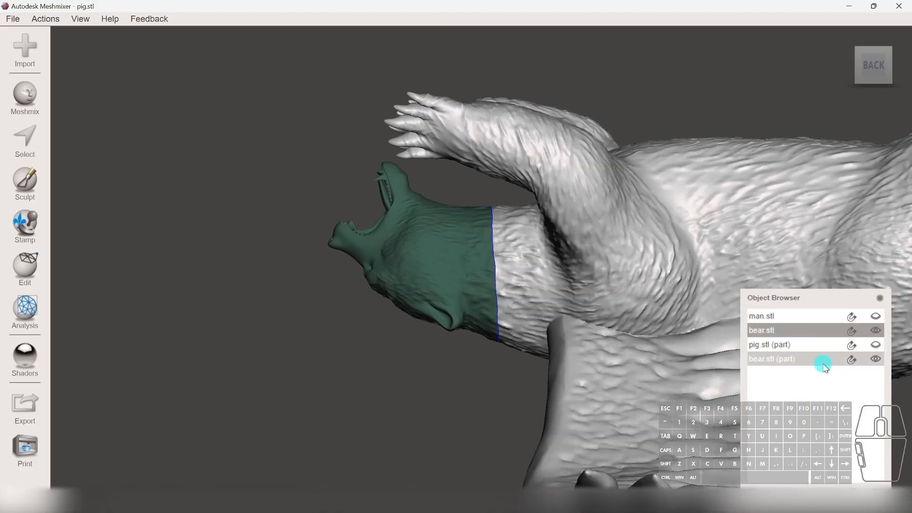
pyautogui.press('Delete')
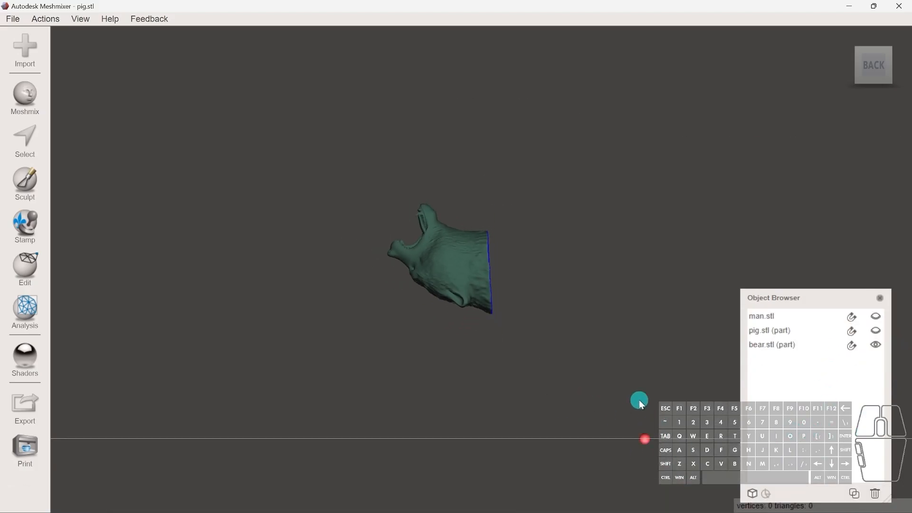
# Step: Show the man torso again together with the separated bear head
pyautogui.click(776, 344)
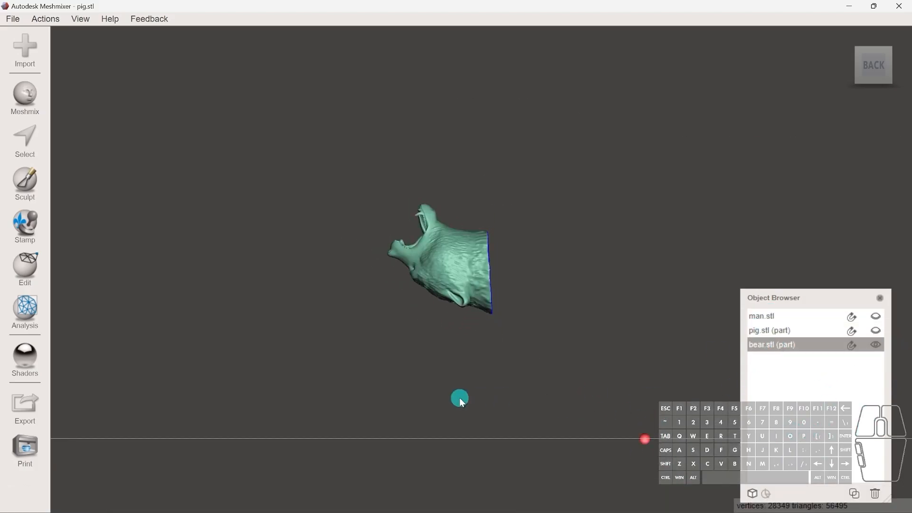
pyautogui.keyDown('shift'); pyautogui.moveTo(551, 339); pyautogui.dragTo(622, 404, button='middle'); pyautogui.keyUp('shift')
pyautogui.moveTo(727, 352); pyautogui.dragTo(338, 366, button='middle')
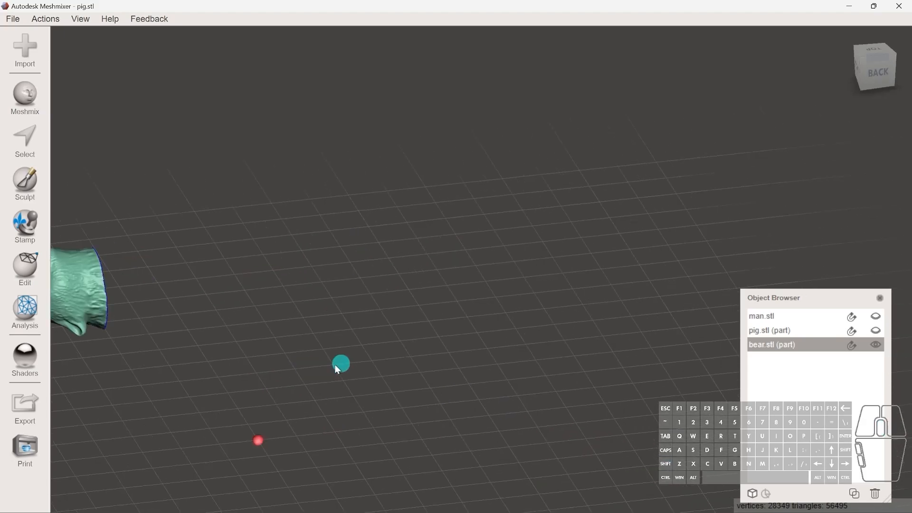
pyautogui.scroll(-1, 338, 366)
pyautogui.click(810, 315)
pyautogui.click(875, 317)
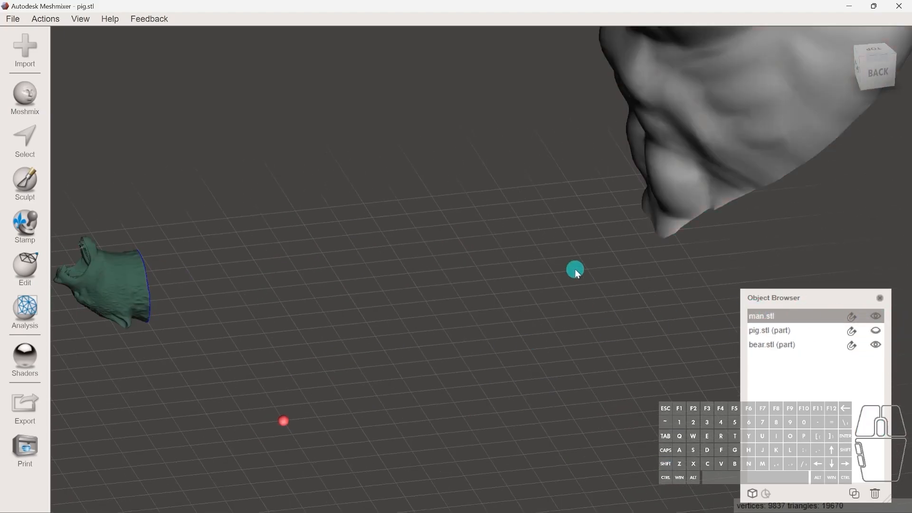
pyautogui.scroll(-4, 574, 276)
pyautogui.moveTo(554, 245); pyautogui.dragTo(543, 304, button='middle')
pyautogui.moveTo(685, 110); pyautogui.dragTo(569, 287, button='middle')
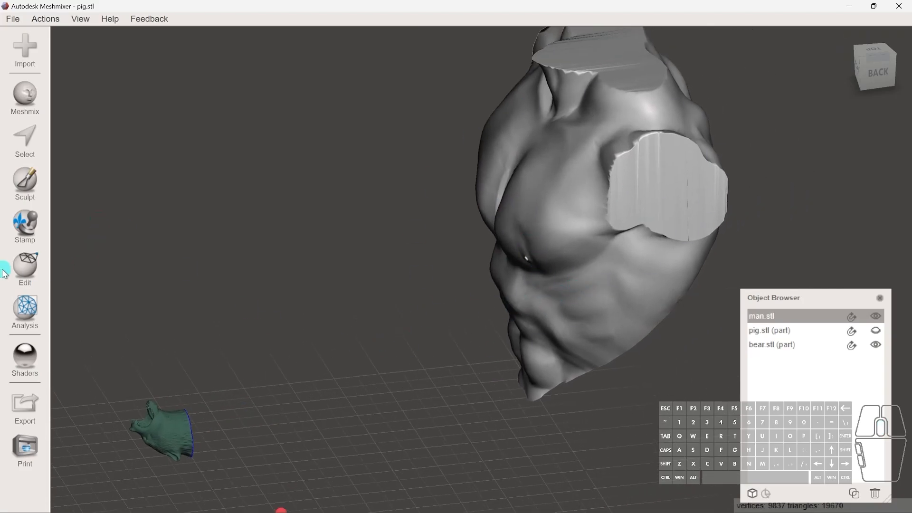
# Step: Transform the bear head in the world frame, rotating it to about X -68.56, Y -0.25 and Z 179.35 so its neck faces down
pyautogui.click(169, 435)
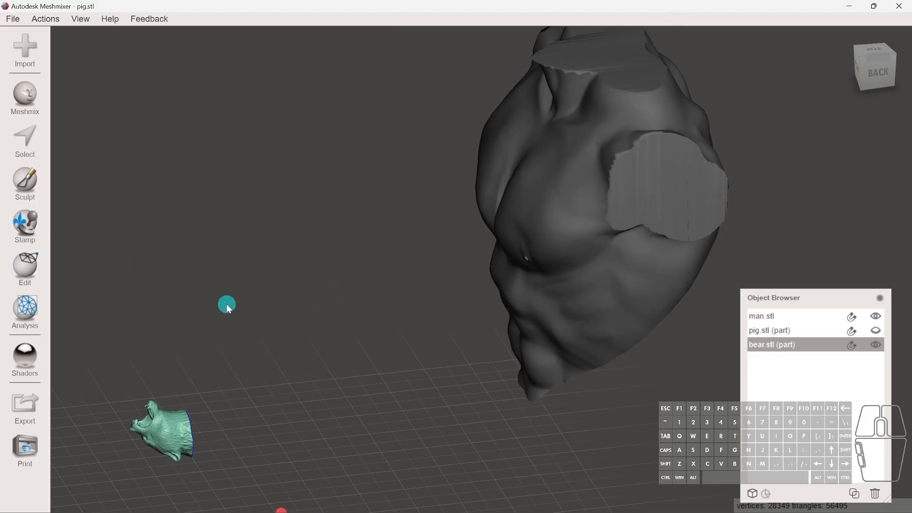
pyautogui.click(39, 269)
pyautogui.click(114, 86)
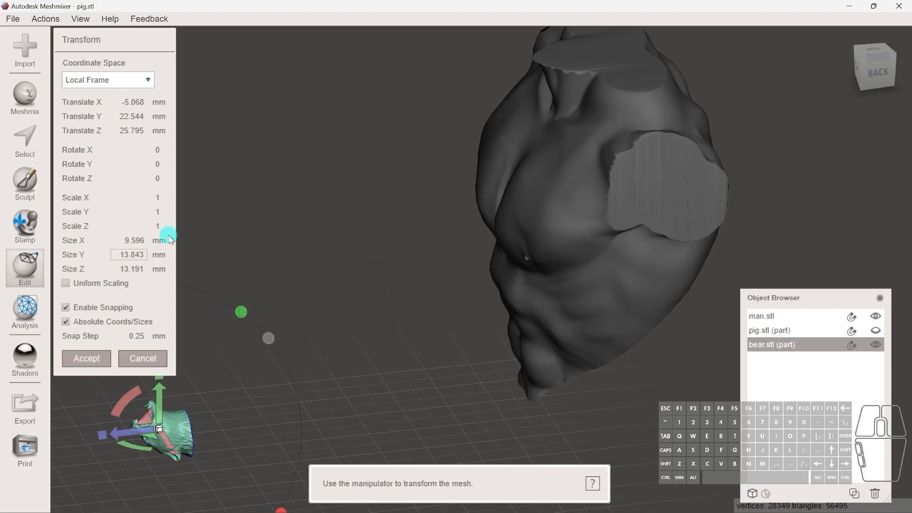
pyautogui.moveTo(229, 317); pyautogui.dragTo(287, 293, button='middle')
pyautogui.scroll(-5, 301, 303)
pyautogui.click(384, 283)
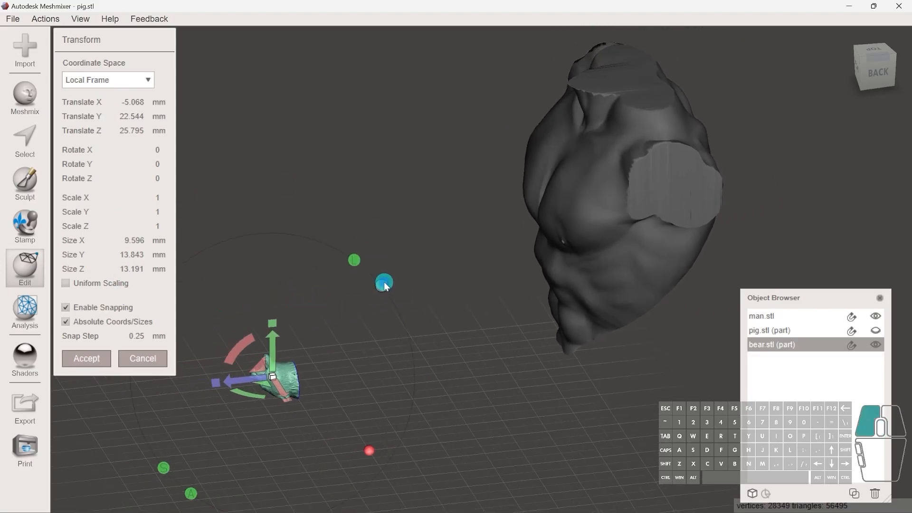
pyautogui.moveTo(233, 358); pyautogui.dragTo(296, 364)
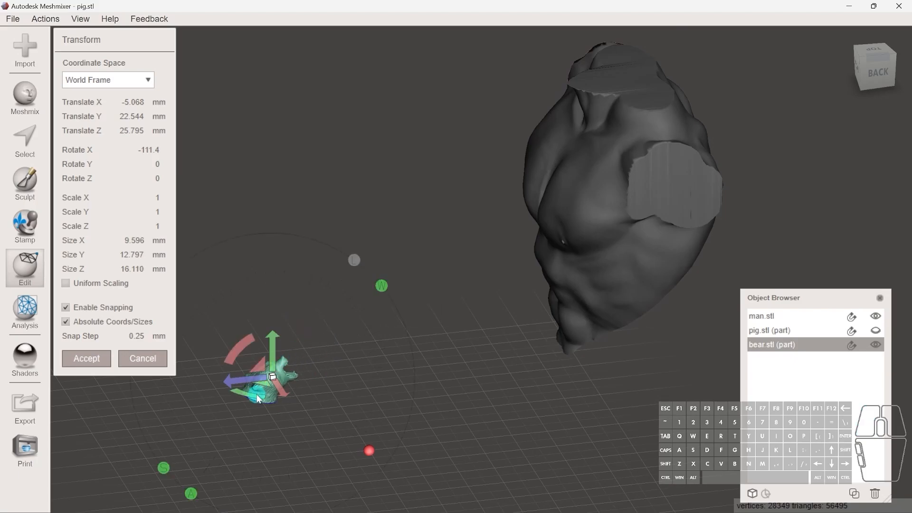
pyautogui.moveTo(256, 395); pyautogui.dragTo(326, 312)
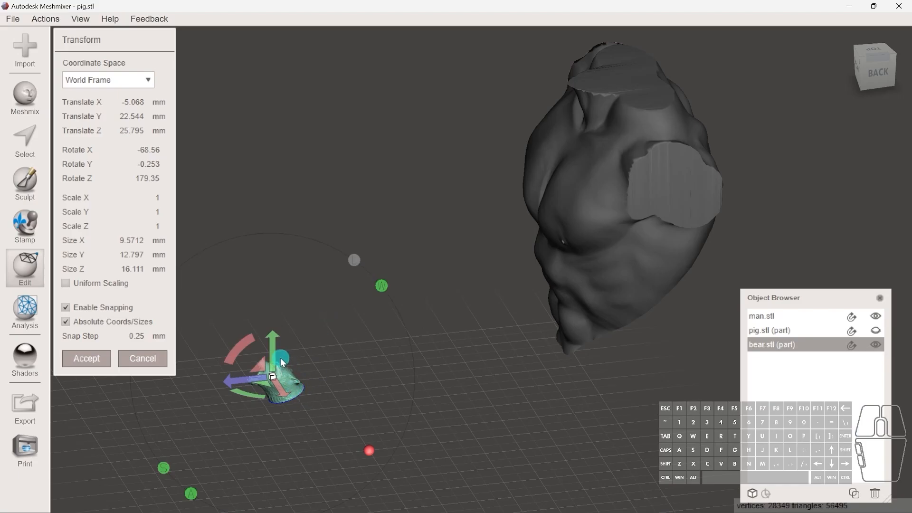
# Step: Move the bear head up and towards the torso, to Y 130.5 mm and Z -30.75 mm
pyautogui.moveTo(281, 362); pyautogui.dragTo(285, 76)
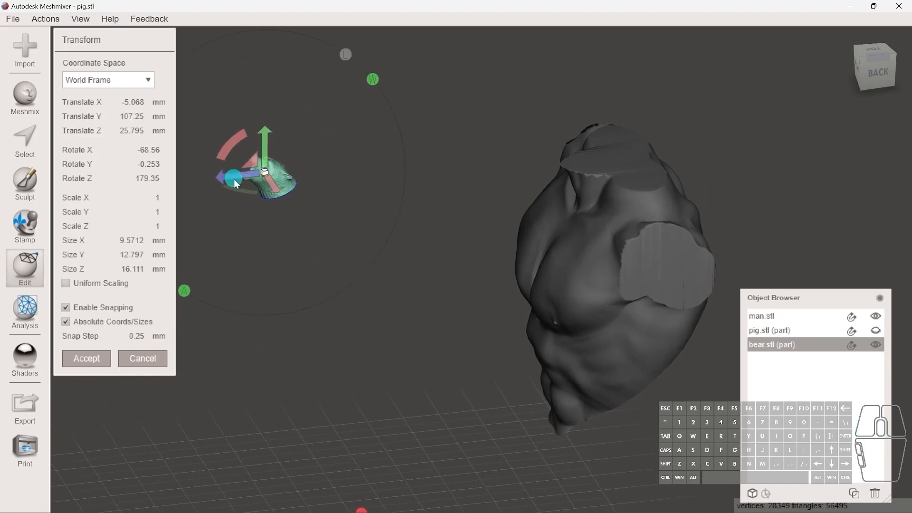
pyautogui.moveTo(230, 173); pyautogui.dragTo(434, 161)
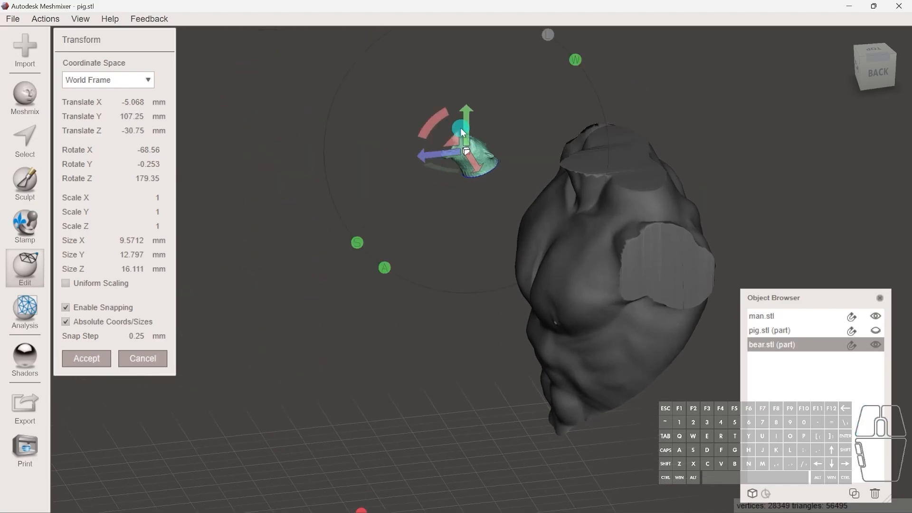
pyautogui.moveTo(463, 132); pyautogui.dragTo(463, 53)
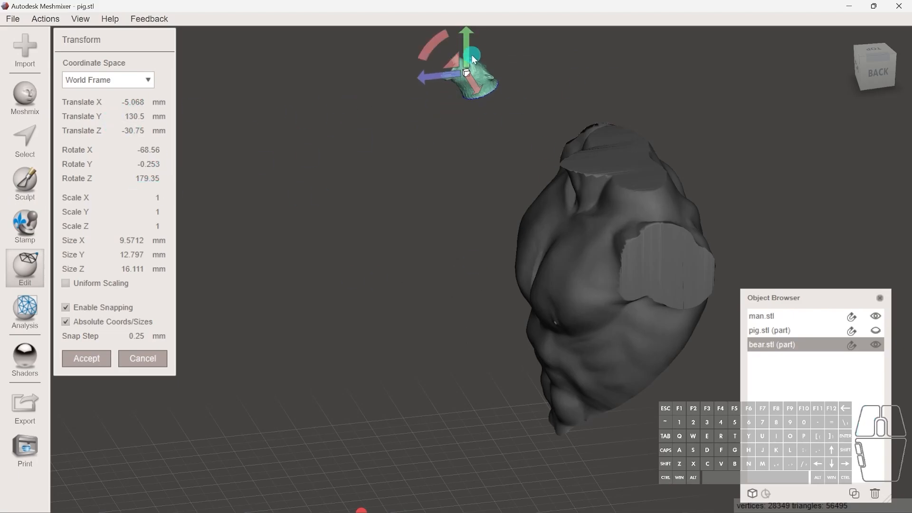
pyautogui.keyDown('shift'); pyautogui.moveTo(472, 55); pyautogui.dragTo(211, 267, button='middle'); pyautogui.keyUp('shift')
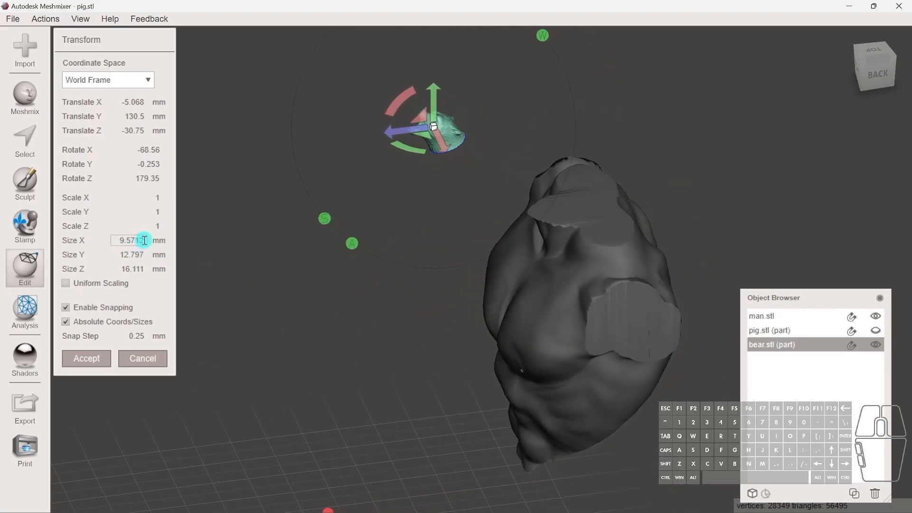
# Step: Enable uniform scaling for the bear head and try scale factors of 200 and 20
pyautogui.click(158, 198)
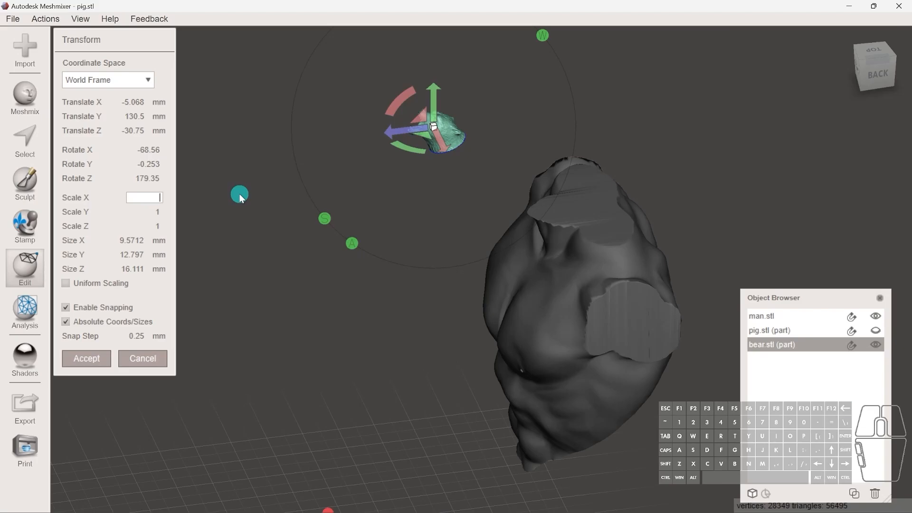
pyautogui.press('BackSpace')
pyautogui.write('50')
pyautogui.press('BackSpace')
pyautogui.press('BackSpace')
pyautogui.write('200')
pyautogui.click(65, 285)
pyautogui.click(158, 204)
pyautogui.press('Return')
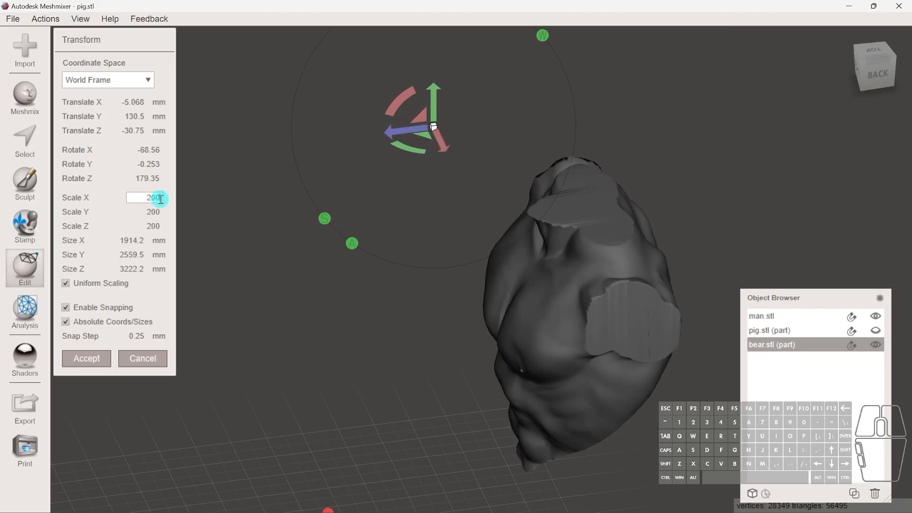
pyautogui.scroll(-5, 373, 221)
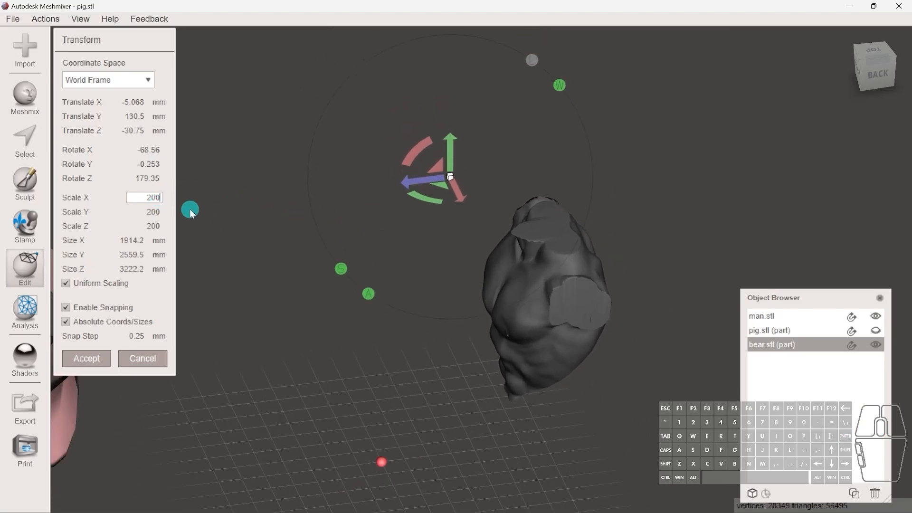
pyautogui.doubleClick(159, 198)
pyautogui.press('Return')
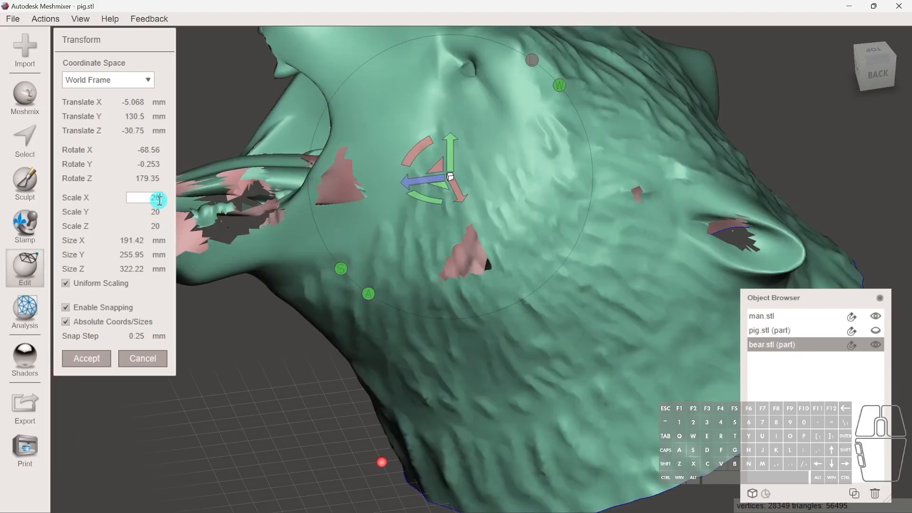
# Step: Try a uniform scale of 5 on the bear head, and settle on a scale of 4
pyautogui.doubleClick(156, 197)
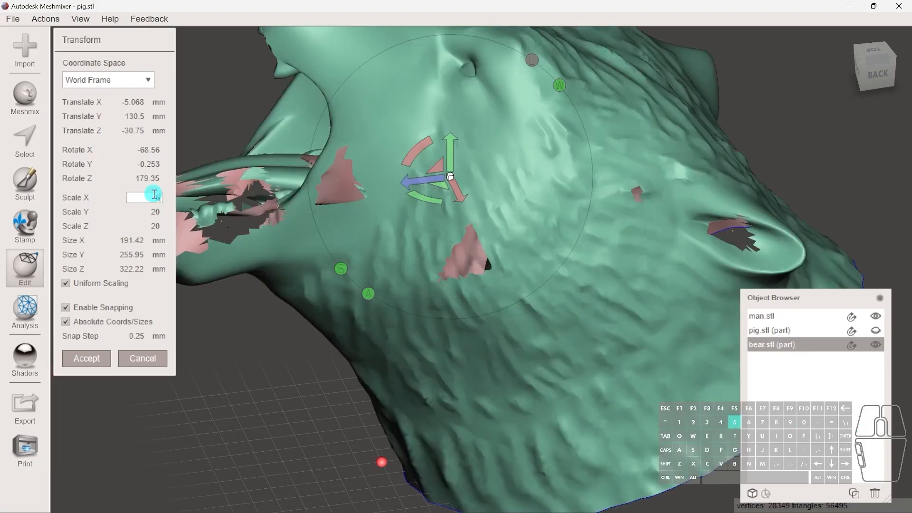
pyautogui.write('5')
pyautogui.press('Return')
pyautogui.doubleClick(161, 197)
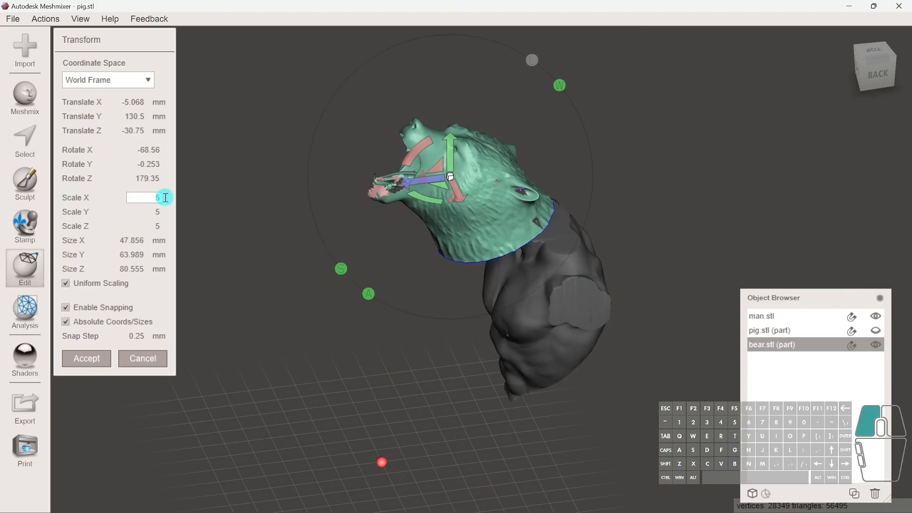
pyautogui.write('4')
pyautogui.press('Return')
pyautogui.moveTo(392, 234); pyautogui.dragTo(384, 243, button='middle')
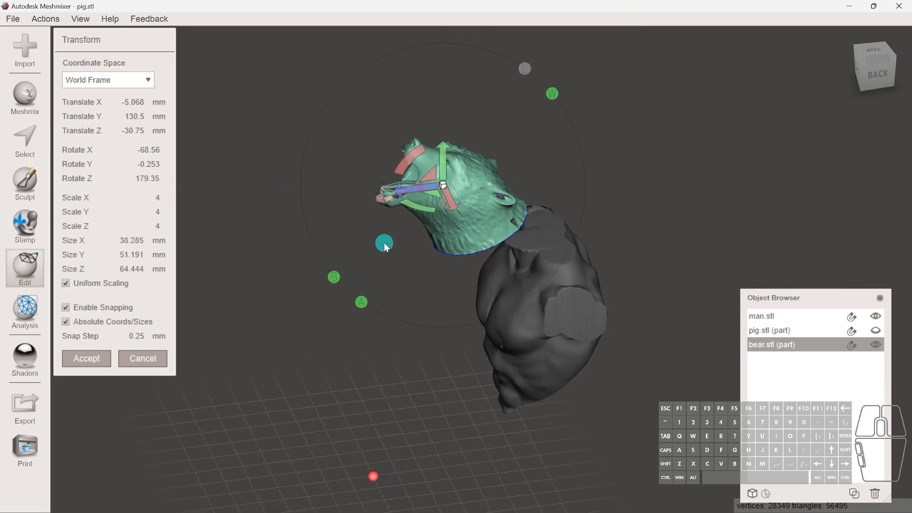
# Step: In the back view, fit the bear head onto the neck at Y 110 mm and Z -45.25 mm, tilted to about -51 in X
pyautogui.scroll(2, 527, 271)
pyautogui.keyDown('shift'); pyautogui.moveTo(529, 272); pyautogui.dragTo(504, 237, button='middle'); pyautogui.keyUp('shift')
pyautogui.scroll(4, 527, 209)
pyautogui.scroll(-5, 361, 229)
pyautogui.scroll(-1, 421, 204)
pyautogui.click(865, 65)
pyautogui.moveTo(417, 64); pyautogui.dragTo(475, 170)
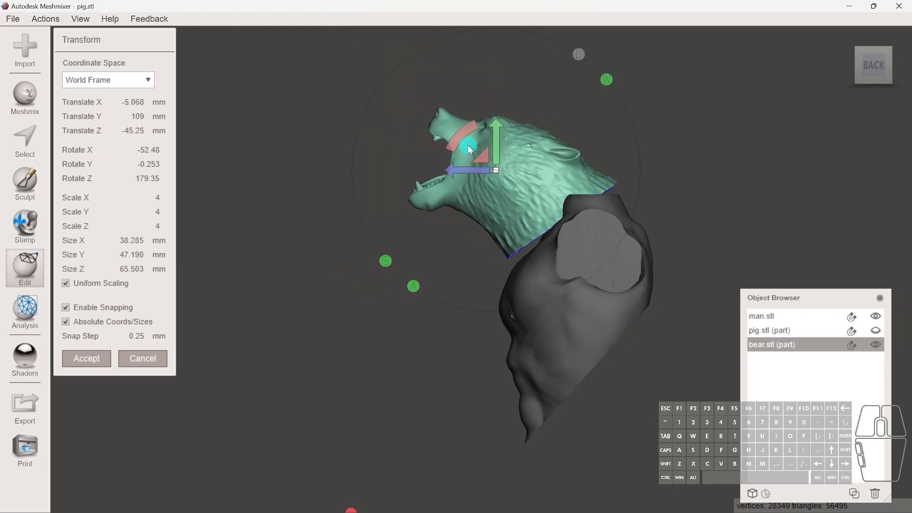
pyautogui.moveTo(494, 137); pyautogui.dragTo(508, 144)
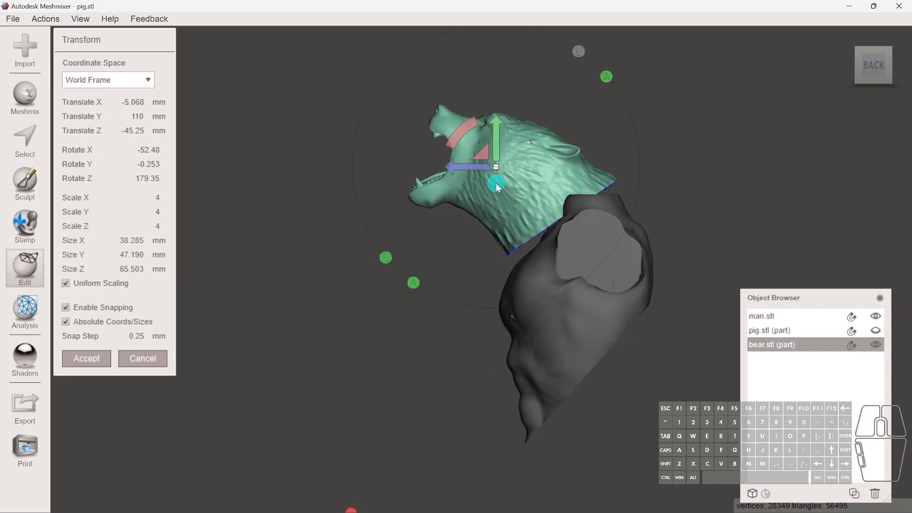
pyautogui.moveTo(472, 119); pyautogui.dragTo(470, 125)
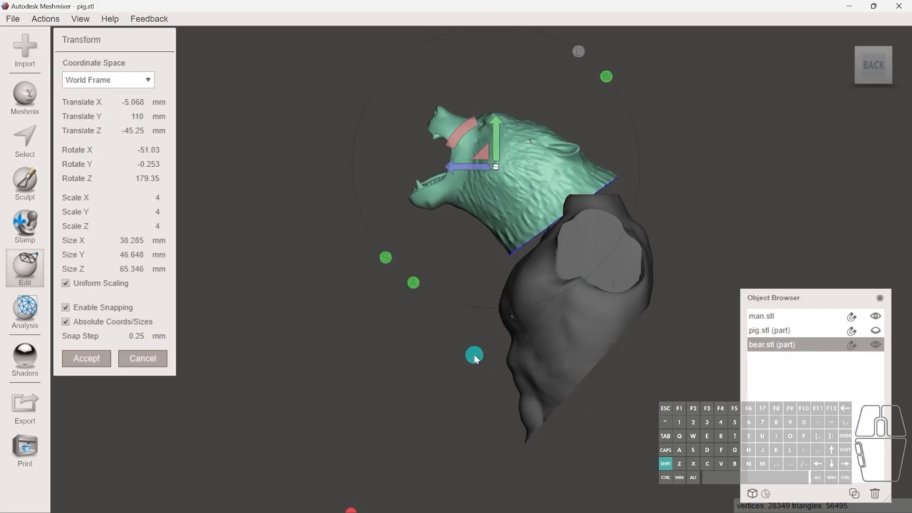
# Step: Center the bear head sideways on the torso at X -3.75 mm in the right view and apply the transform
pyautogui.moveTo(474, 354); pyautogui.dragTo(670, 380, button='middle')
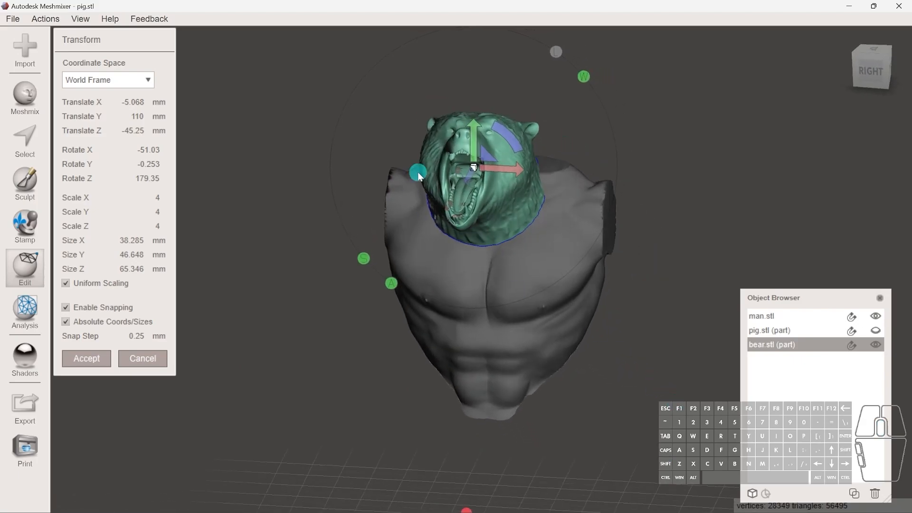
pyautogui.click(874, 67)
pyautogui.moveTo(510, 102); pyautogui.dragTo(514, 102)
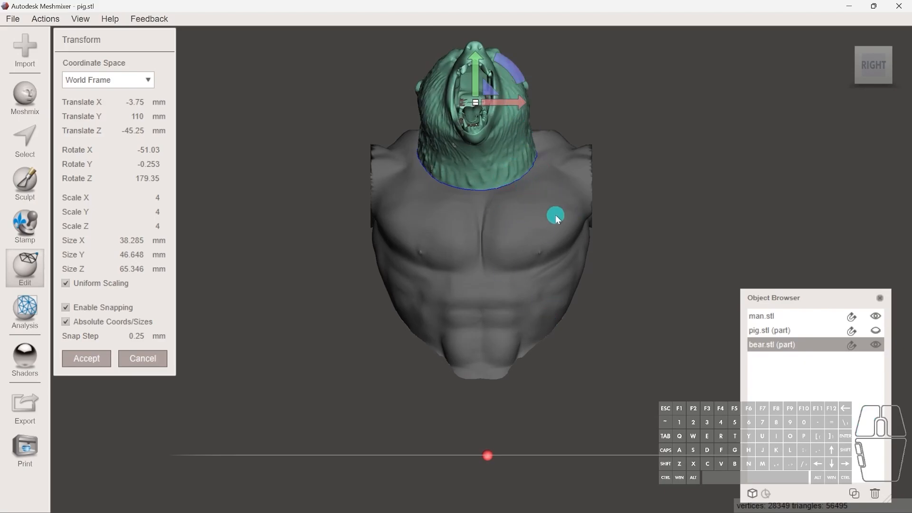
pyautogui.moveTo(582, 275); pyautogui.dragTo(457, 275, button='middle')
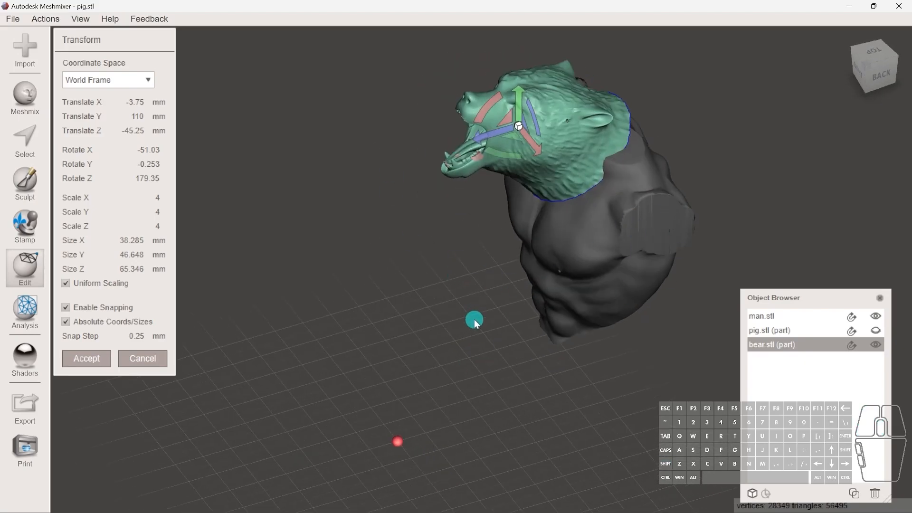
pyautogui.click(87, 358)
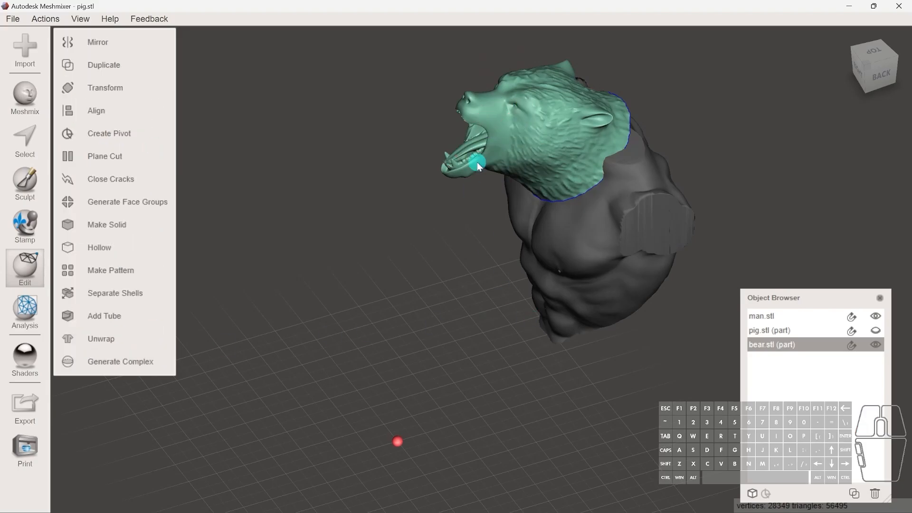
pyautogui.moveTo(459, 295); pyautogui.dragTo(477, 307, button='middle')
pyautogui.moveTo(510, 281); pyautogui.dragTo(652, 240, button='right')
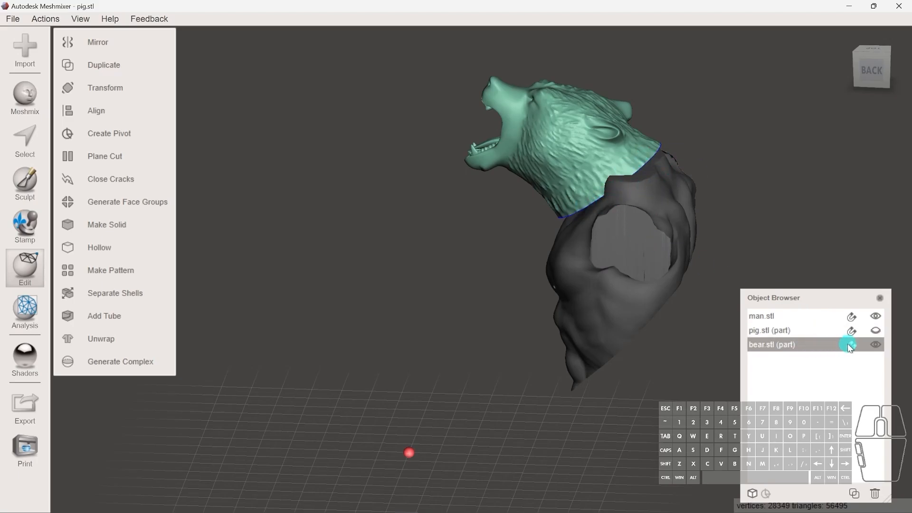
# Step: Check the bear head's fit on the neck from several sides, then hide it and make the man.stl torso the active object
pyautogui.keyDown('shift'); pyautogui.moveTo(541, 271); pyautogui.dragTo(473, 165, button='middle'); pyautogui.keyUp('shift')
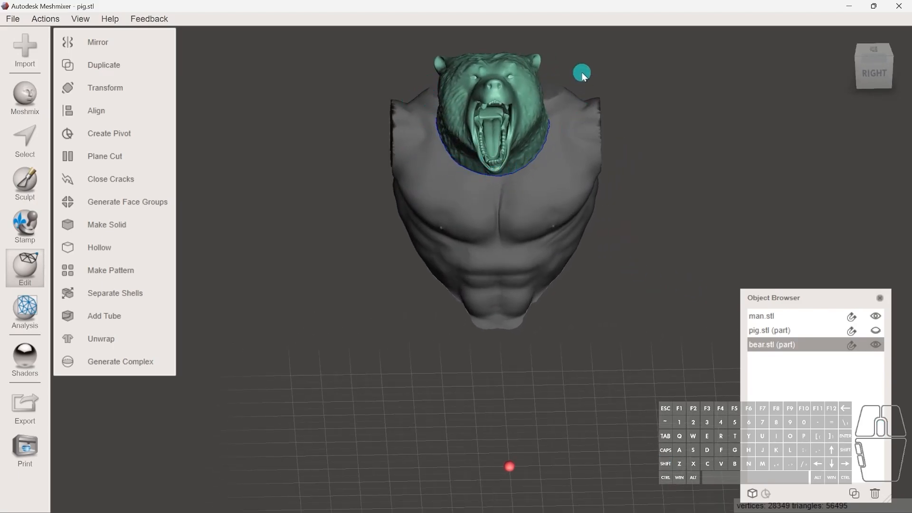
pyautogui.keyDown('shift'); pyautogui.moveTo(532, 61); pyautogui.dragTo(760, 177, button='middle'); pyautogui.keyUp('shift')
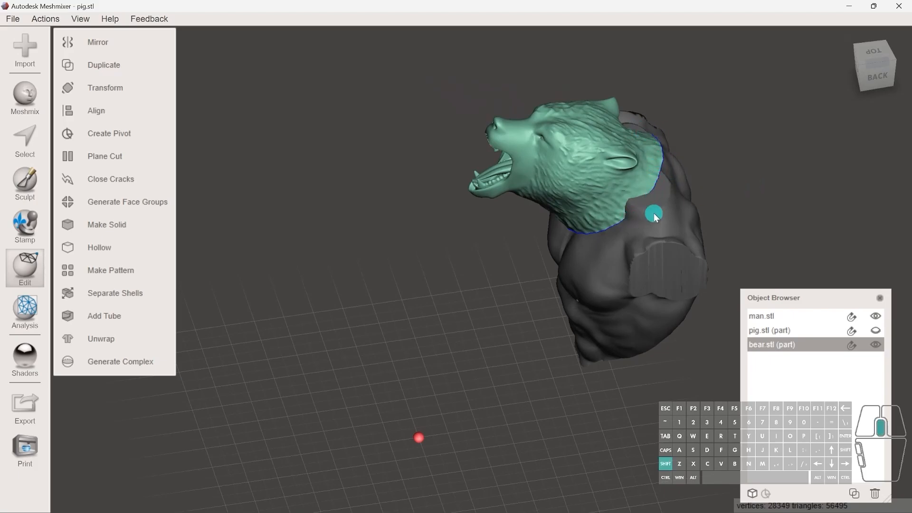
pyautogui.keyDown('shift'); pyautogui.moveTo(654, 213); pyautogui.dragTo(614, 164, button='middle'); pyautogui.keyUp('shift')
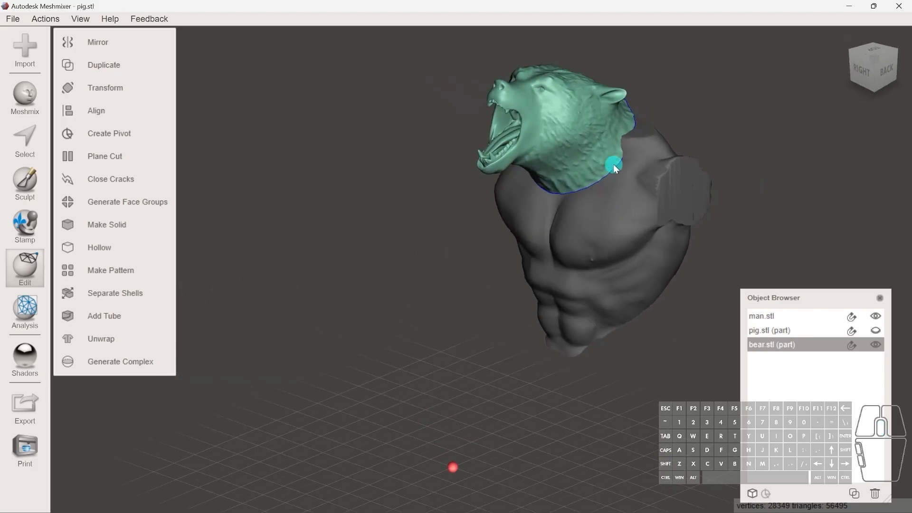
pyautogui.click(875, 345)
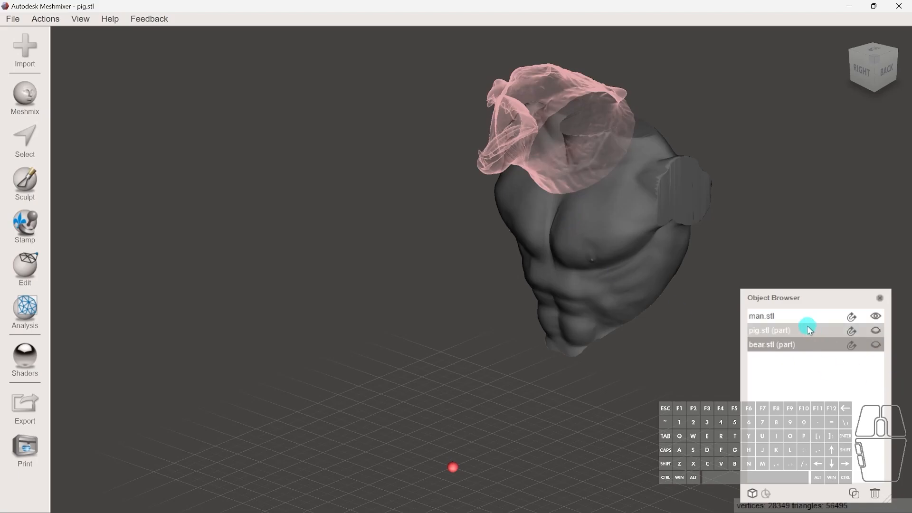
pyautogui.click(784, 316)
pyautogui.moveTo(522, 242); pyautogui.dragTo(499, 295, button='middle')
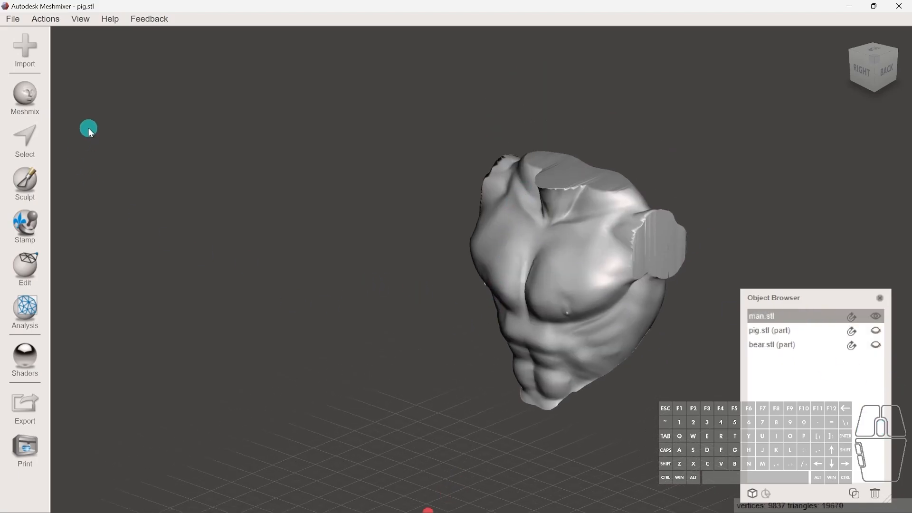
# Step: Brush-select the faces around the torso's neck cut, along the front and back edges, with the Unwrap Brush at size 55
pyautogui.click(25, 140)
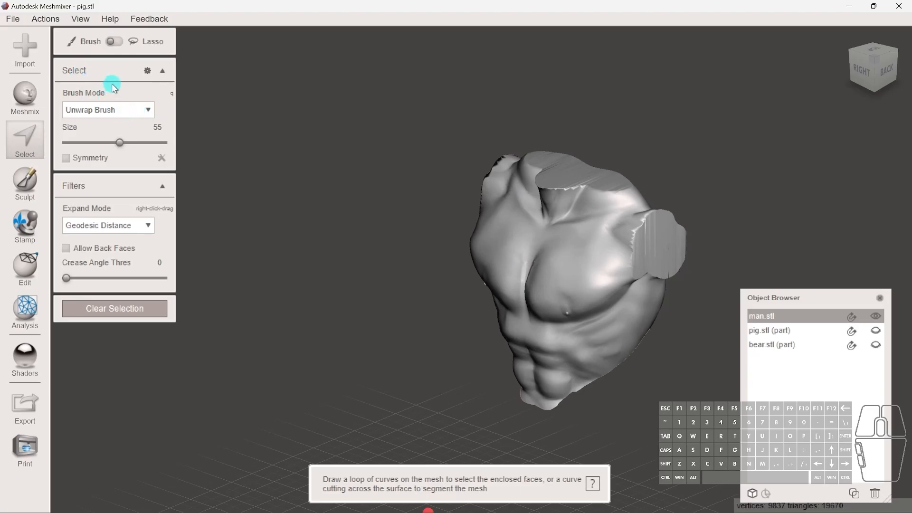
pyautogui.scroll(4, 532, 199)
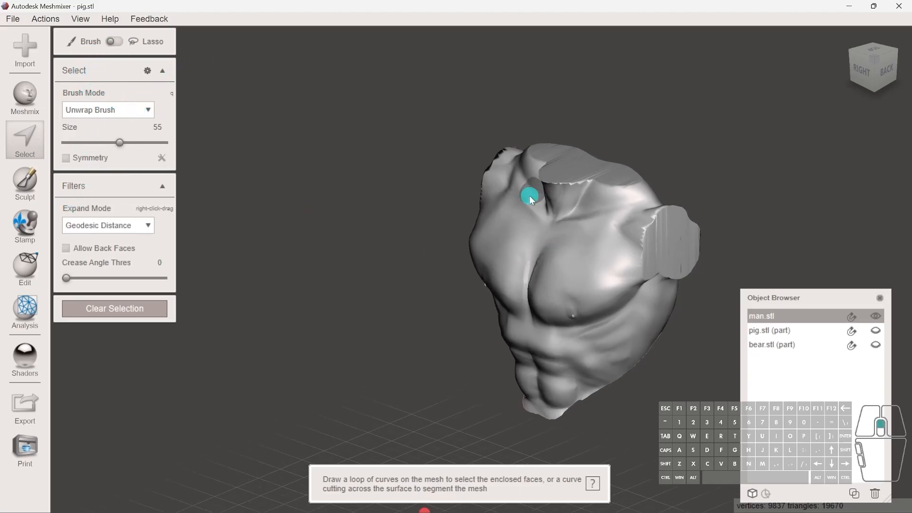
pyautogui.moveTo(545, 225); pyautogui.dragTo(360, 201, button='right')
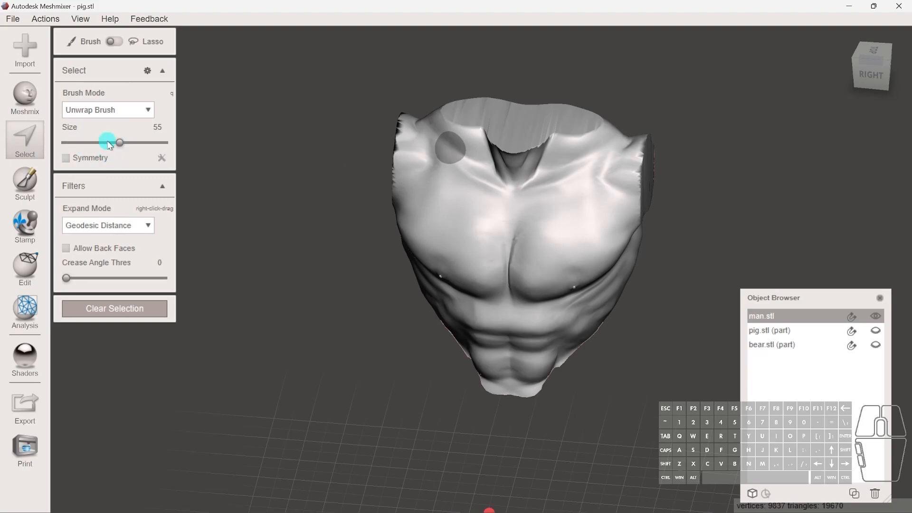
pyautogui.moveTo(499, 210); pyautogui.dragTo(509, 254, button='middle')
pyautogui.moveTo(508, 254)
pyautogui.mouseDown()
pyautogui.moveTo(468, 217)
pyautogui.moveTo(457, 178)
pyautogui.moveTo(464, 175)
pyautogui.moveTo(519, 248)
pyautogui.moveTo(553, 247)
pyautogui.moveTo(613, 174)
pyautogui.mouseUp()
pyautogui.moveTo(557, 214)
pyautogui.keyDown('shift'); pyautogui.mouseDown(button='middle')
pyautogui.moveTo(553, 221)
pyautogui.moveTo(623, 277)
pyautogui.moveTo(495, 277)
pyautogui.mouseUp(button='middle'); pyautogui.keyUp('shift')
pyautogui.moveTo(506, 337)
pyautogui.mouseDown()
pyautogui.moveTo(521, 350)
pyautogui.moveTo(555, 328)
pyautogui.moveTo(600, 254)
pyautogui.mouseUp()
pyautogui.keyDown('shift'); pyautogui.moveTo(585, 281); pyautogui.dragTo(438, 299, button='middle'); pyautogui.keyUp('shift')
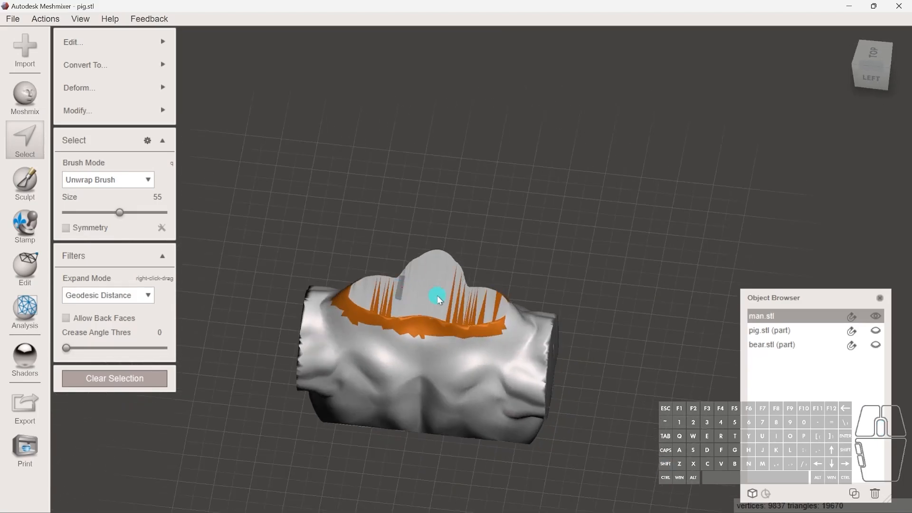
pyautogui.moveTo(542, 327)
pyautogui.keyDown('shift'); pyautogui.mouseDown(button='middle')
pyautogui.moveTo(483, 320)
pyautogui.moveTo(351, 277)
pyautogui.mouseUp(button='middle'); pyautogui.keyUp('shift')
pyautogui.moveTo(376, 270)
pyautogui.mouseDown()
pyautogui.moveTo(401, 263)
pyautogui.moveTo(381, 252)
pyautogui.moveTo(375, 270)
pyautogui.mouseUp()
pyautogui.keyDown('shift'); pyautogui.moveTo(374, 271); pyautogui.dragTo(463, 225, button='middle'); pyautogui.keyUp('shift')
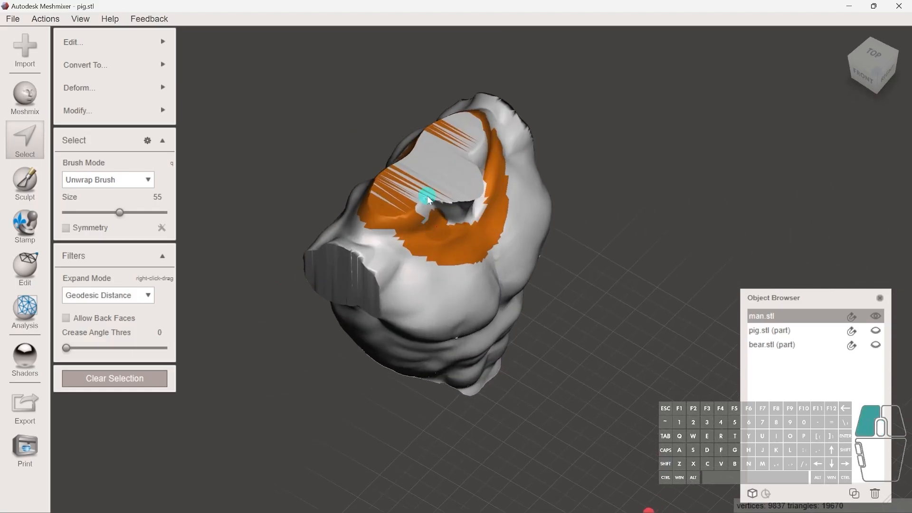
# Step: Enlarge the selection brush to size 78 and extend the selection across the throat and the flat neck cap
pyautogui.moveTo(119, 212); pyautogui.dragTo(141, 212)
pyautogui.moveTo(464, 173)
pyautogui.mouseDown()
pyautogui.moveTo(448, 209)
pyautogui.moveTo(473, 210)
pyautogui.moveTo(479, 197)
pyautogui.mouseUp()
pyautogui.keyDown('shift'); pyautogui.moveTo(479, 198); pyautogui.dragTo(347, 215, button='middle'); pyautogui.keyUp('shift')
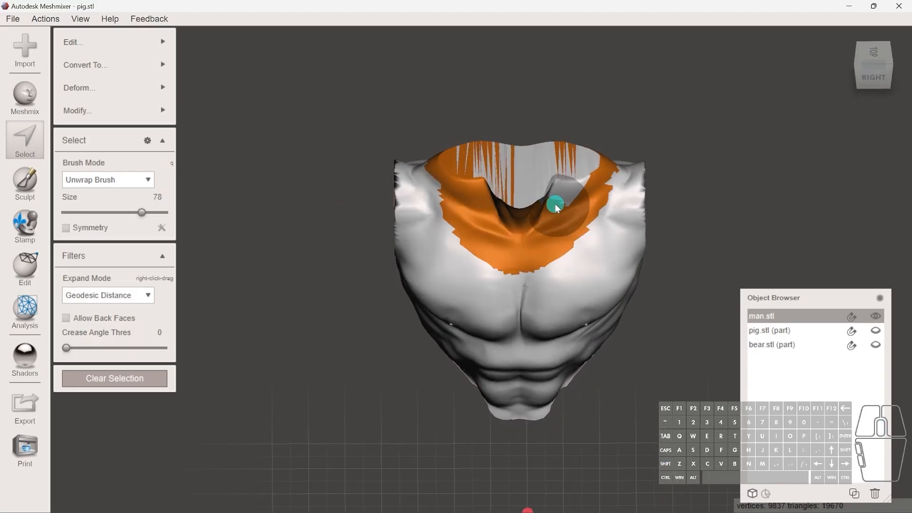
pyautogui.moveTo(554, 204); pyautogui.dragTo(572, 169)
pyautogui.moveTo(572, 169)
pyautogui.keyDown('shift'); pyautogui.mouseDown(button='middle')
pyautogui.moveTo(419, 230)
pyautogui.moveTo(595, 294)
pyautogui.moveTo(489, 301)
pyautogui.mouseUp(button='middle'); pyautogui.keyUp('shift')
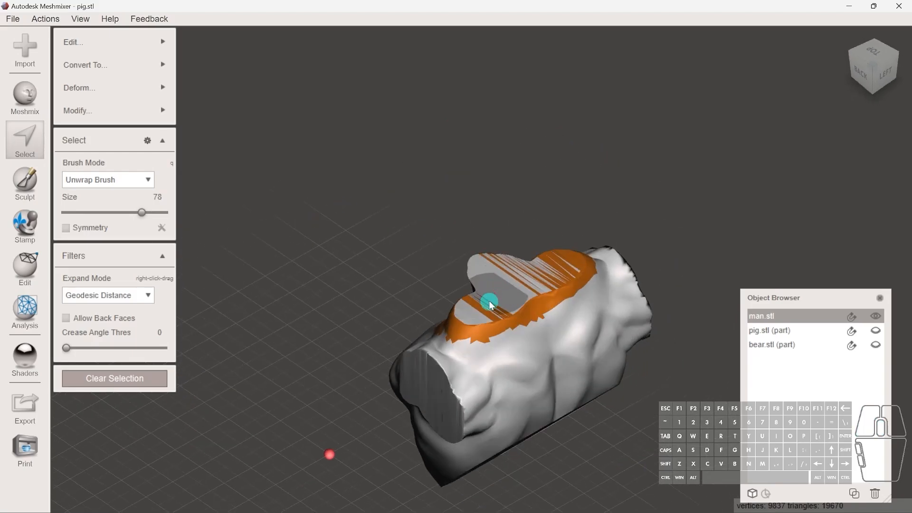
pyautogui.moveTo(489, 301)
pyautogui.mouseDown()
pyautogui.moveTo(480, 311)
pyautogui.moveTo(534, 275)
pyautogui.moveTo(510, 300)
pyautogui.mouseUp()
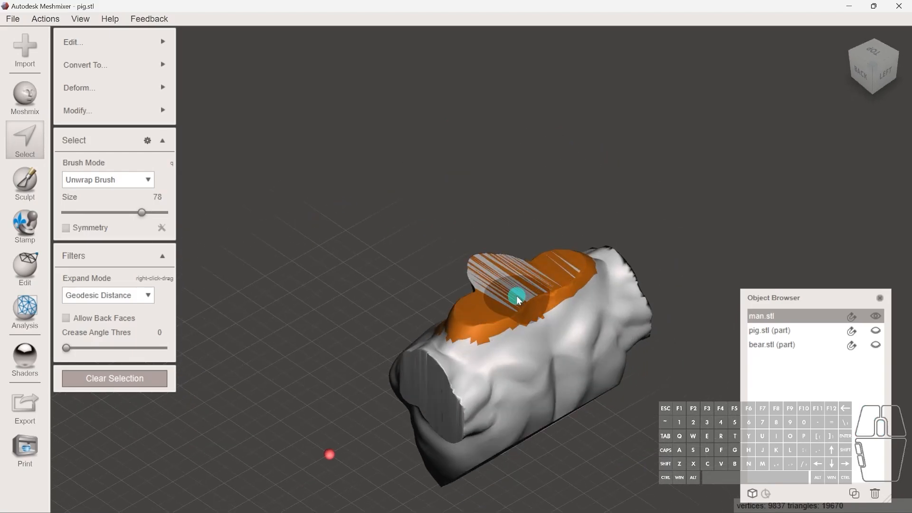
# Step: Fill in the unselected strips on the neck cap and delete the selected faces to open up the neck
pyautogui.scroll(5, 513, 298)
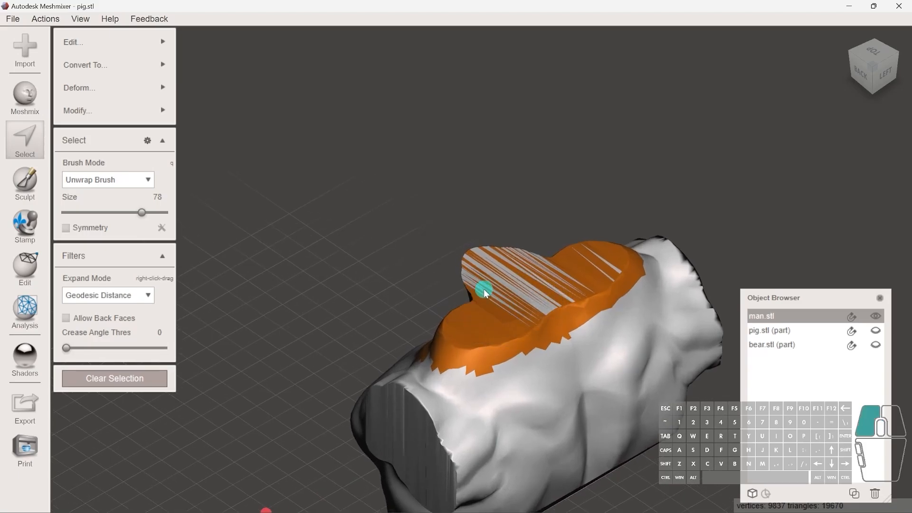
pyautogui.moveTo(509, 273); pyautogui.dragTo(500, 280)
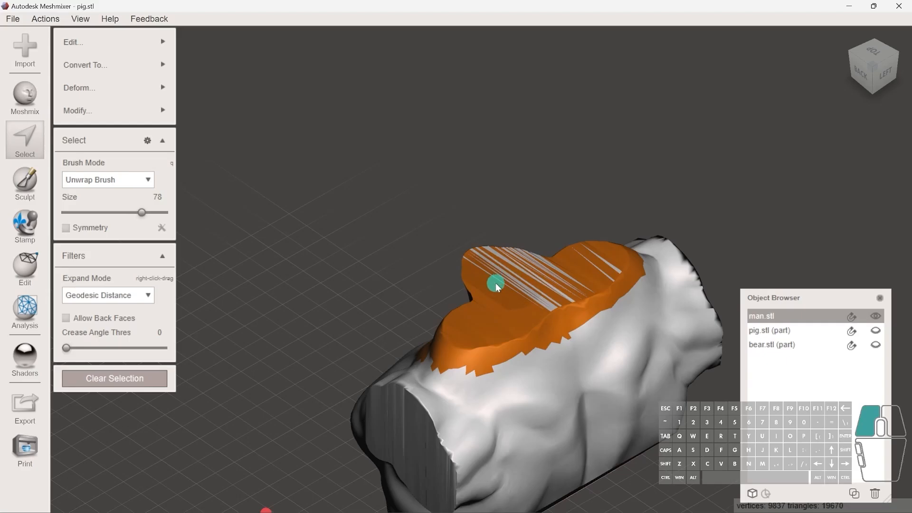
pyautogui.moveTo(497, 286); pyautogui.dragTo(548, 305)
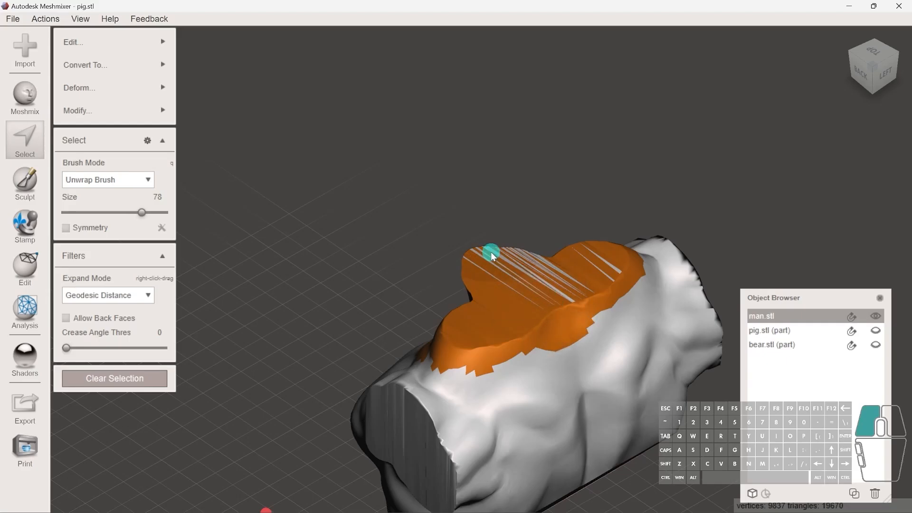
pyautogui.moveTo(479, 270)
pyautogui.mouseDown()
pyautogui.moveTo(529, 257)
pyautogui.moveTo(482, 266)
pyautogui.moveTo(532, 271)
pyautogui.moveTo(560, 291)
pyautogui.moveTo(611, 266)
pyautogui.moveTo(547, 282)
pyautogui.moveTo(542, 266)
pyautogui.mouseUp()
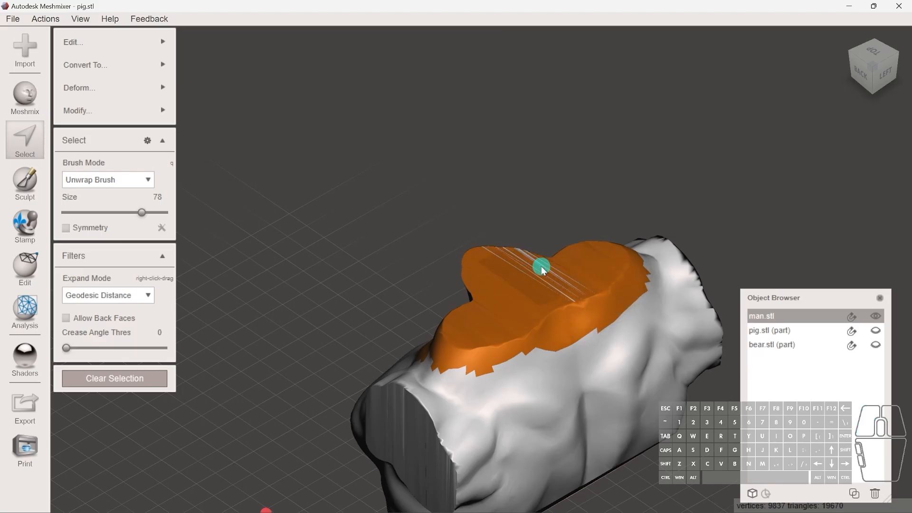
pyautogui.press('Delete')
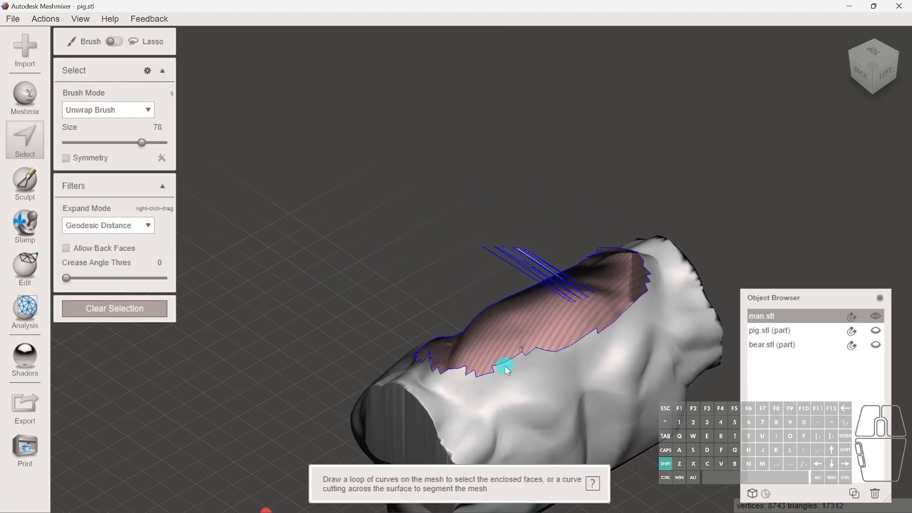
# Step: Select all of the torso's remaining faces and separate them into a new object
pyautogui.keyDown('shift'); pyautogui.moveTo(505, 368); pyautogui.dragTo(668, 354, button='middle'); pyautogui.keyUp('shift')
pyautogui.moveTo(560, 261); pyautogui.dragTo(520, 259, button='middle')
pyautogui.keyDown('shift'); pyautogui.moveTo(548, 230); pyautogui.dragTo(583, 233, button='middle'); pyautogui.keyUp('shift')
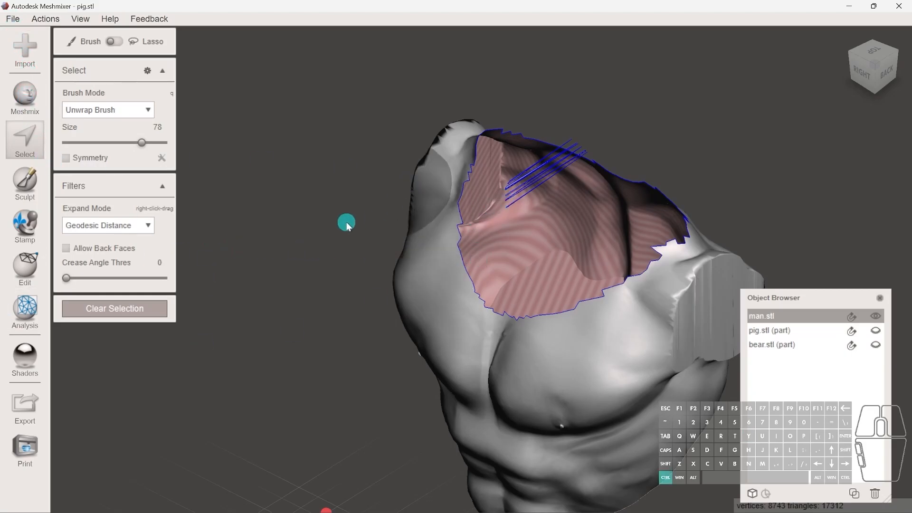
pyautogui.hotkey('ctrl', 'a')
pyautogui.press('y')
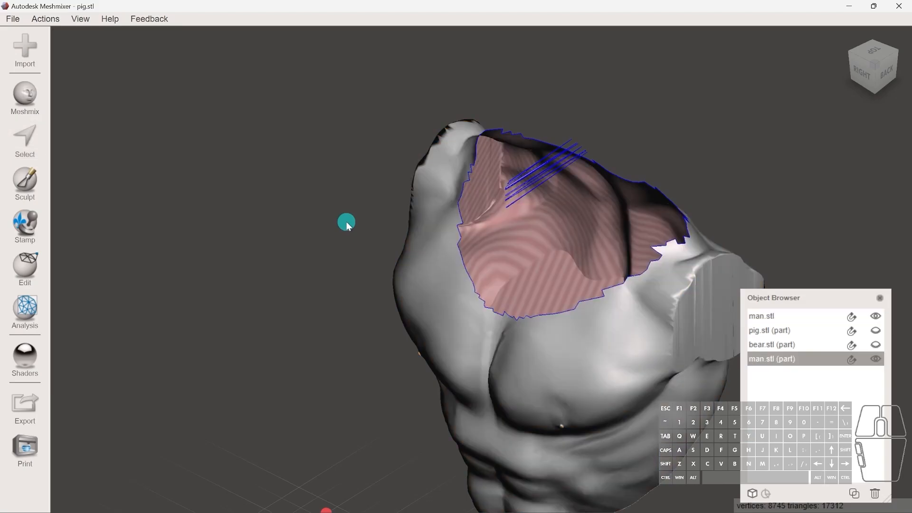
# Step: Toggle the visibility of man.stl and man.stl (part) to check which object holds the torso mesh
pyautogui.click(764, 316)
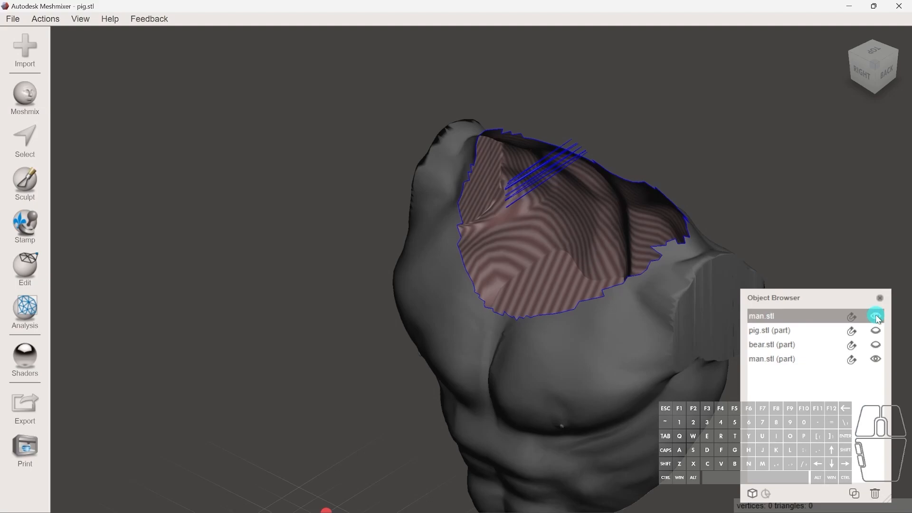
pyautogui.click(808, 359)
pyautogui.click(875, 359)
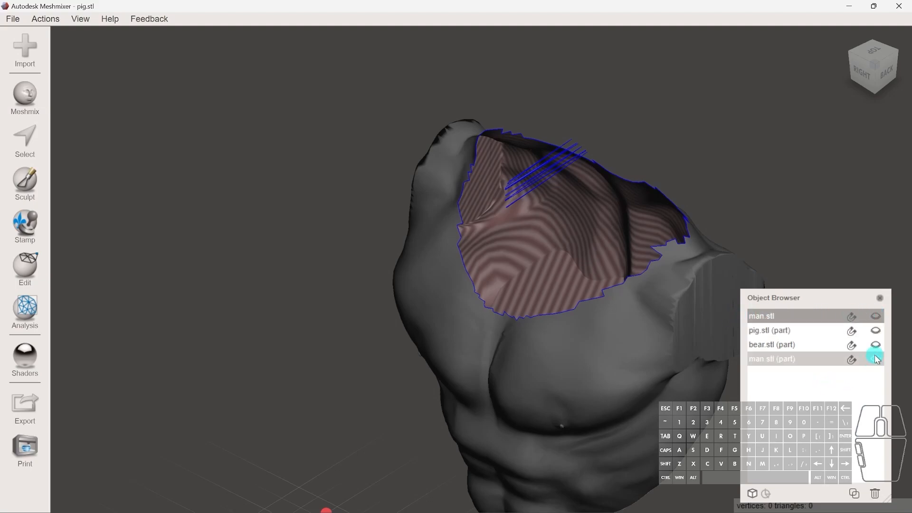
pyautogui.click(876, 359)
pyautogui.click(808, 316)
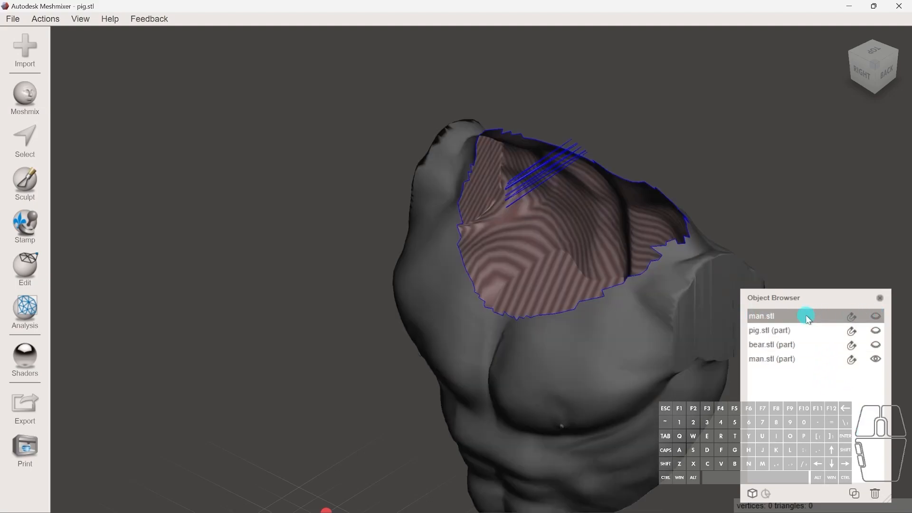
pyautogui.click(876, 316)
pyautogui.click(875, 359)
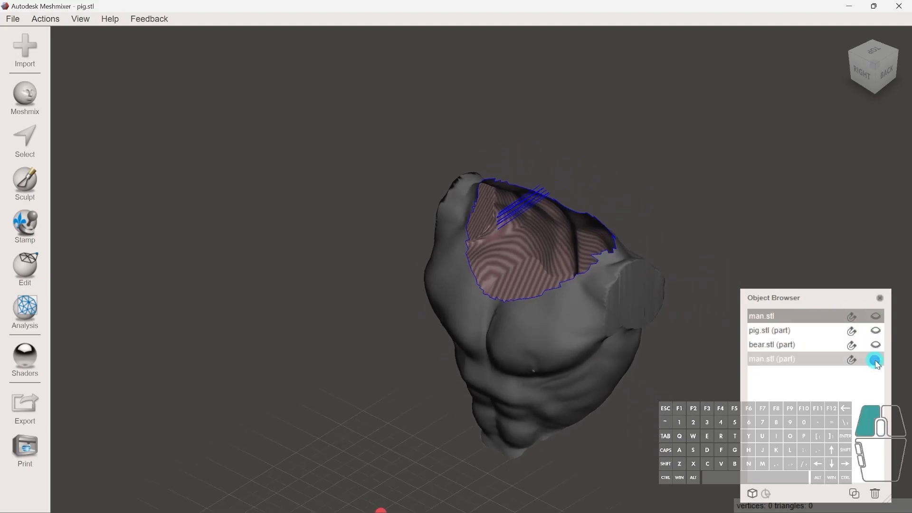
pyautogui.click(876, 317)
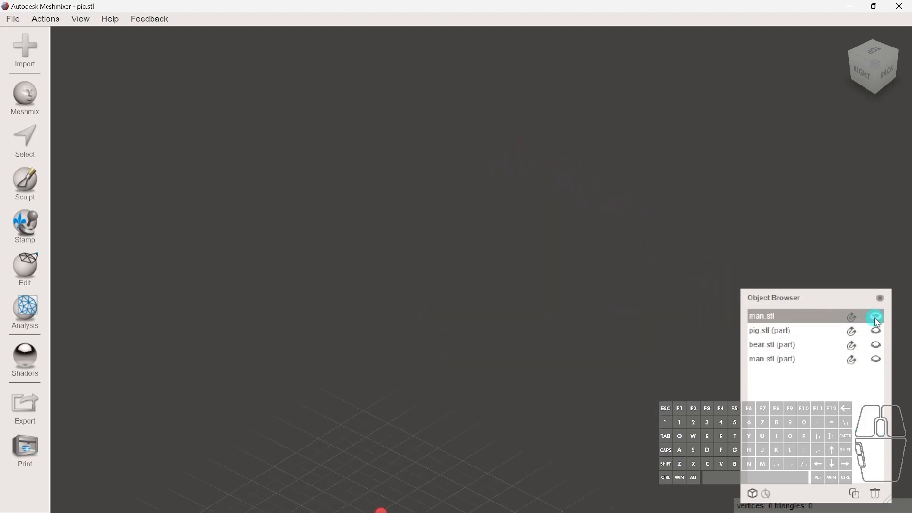
pyautogui.hotkey('ctrl', 'z')
# Step: Delete the empty man.stl object and show man.stl (part) as the active object
pyautogui.click(808, 318)
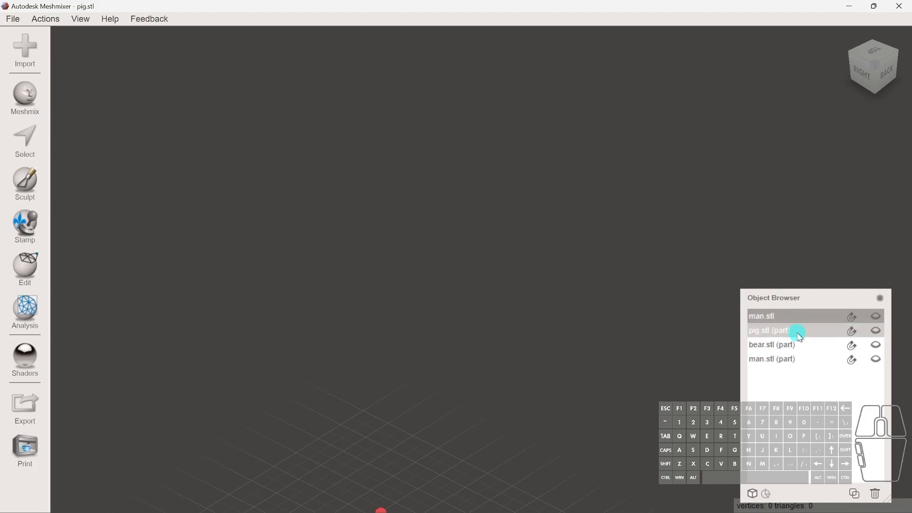
pyautogui.click(808, 346)
pyautogui.click(873, 343)
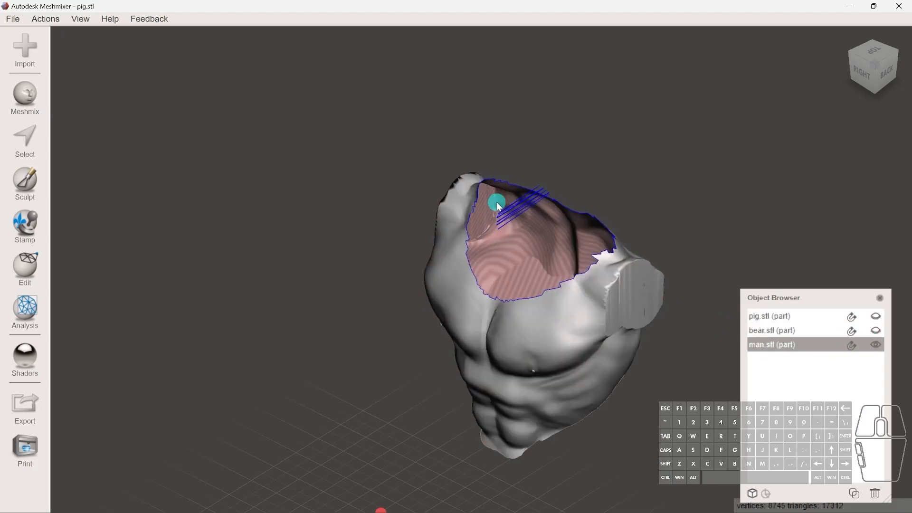
# Step: Brush-select the stray face slivers floating across the neck opening and delete them
pyautogui.scroll(4, 511, 201)
pyautogui.keyDown('shift'); pyautogui.moveTo(523, 200); pyautogui.dragTo(291, 280, button='middle'); pyautogui.keyUp('shift')
pyautogui.scroll(3, 525, 204)
pyautogui.scroll(2, 525, 206)
pyautogui.scroll(-3, 366, 270)
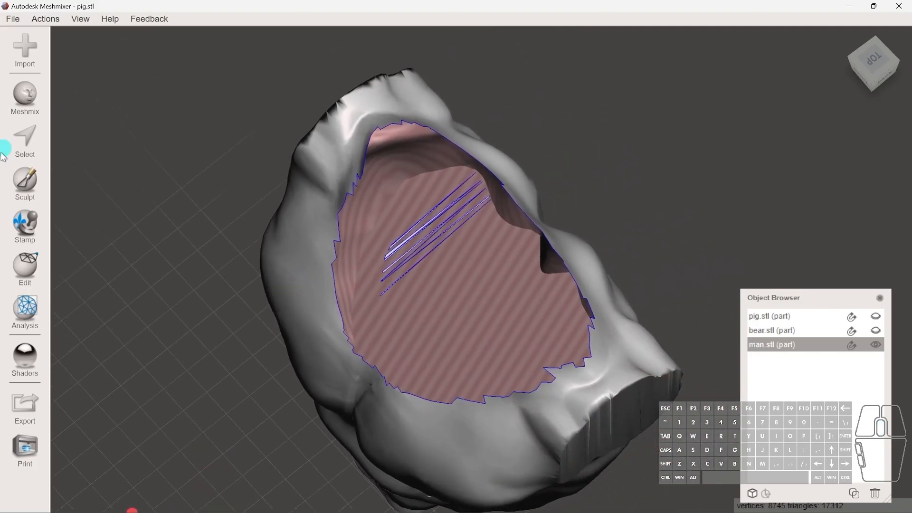
pyautogui.click(25, 139)
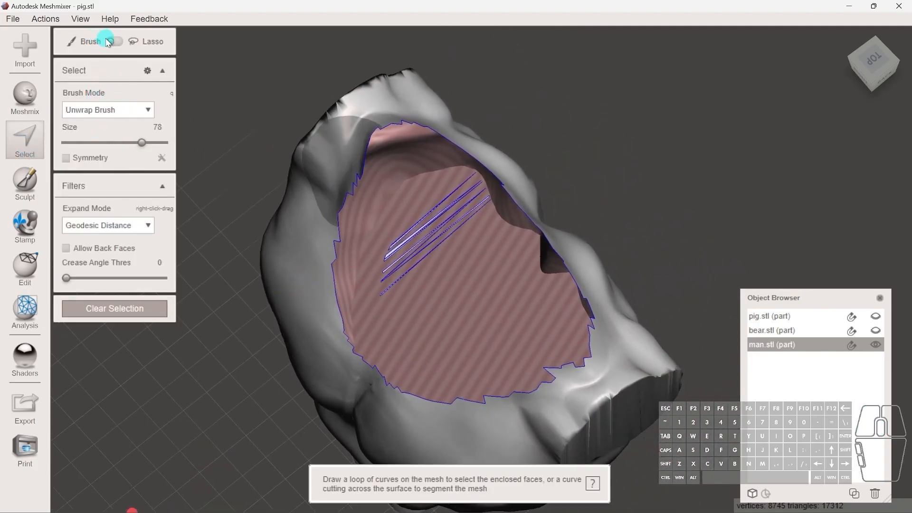
pyautogui.moveTo(422, 219)
pyautogui.mouseDown()
pyautogui.moveTo(422, 265)
pyautogui.moveTo(424, 233)
pyautogui.moveTo(411, 232)
pyautogui.moveTo(410, 253)
pyautogui.moveTo(428, 243)
pyautogui.moveTo(401, 234)
pyautogui.moveTo(424, 251)
pyautogui.mouseUp()
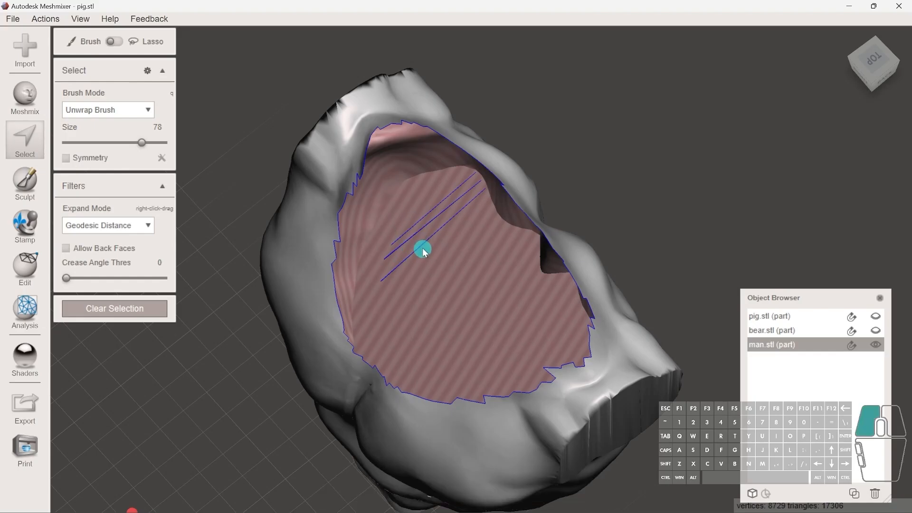
pyautogui.moveTo(421, 218)
pyautogui.mouseDown()
pyautogui.moveTo(438, 247)
pyautogui.moveTo(421, 253)
pyautogui.mouseUp()
# Step: Lasso-select the remaining slivers floating above the neck opening in the right view and delete them
pyautogui.scroll(2, 413, 217)
pyautogui.scroll(-3, 413, 216)
pyautogui.moveTo(305, 260)
pyautogui.keyDown('shift'); pyautogui.mouseDown(button='middle')
pyautogui.moveTo(342, 245)
pyautogui.moveTo(380, 156)
pyautogui.moveTo(450, 171)
pyautogui.moveTo(375, 190)
pyautogui.mouseUp(button='middle'); pyautogui.keyUp('shift')
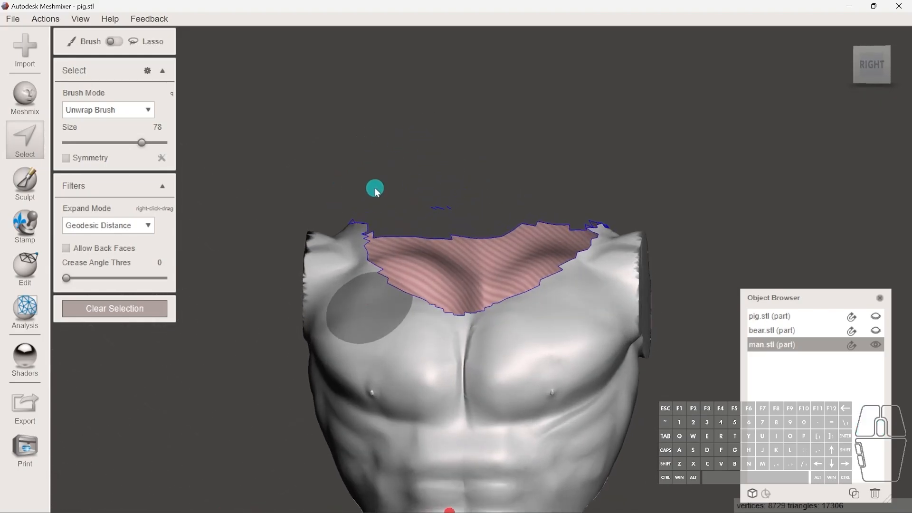
pyautogui.click(114, 42)
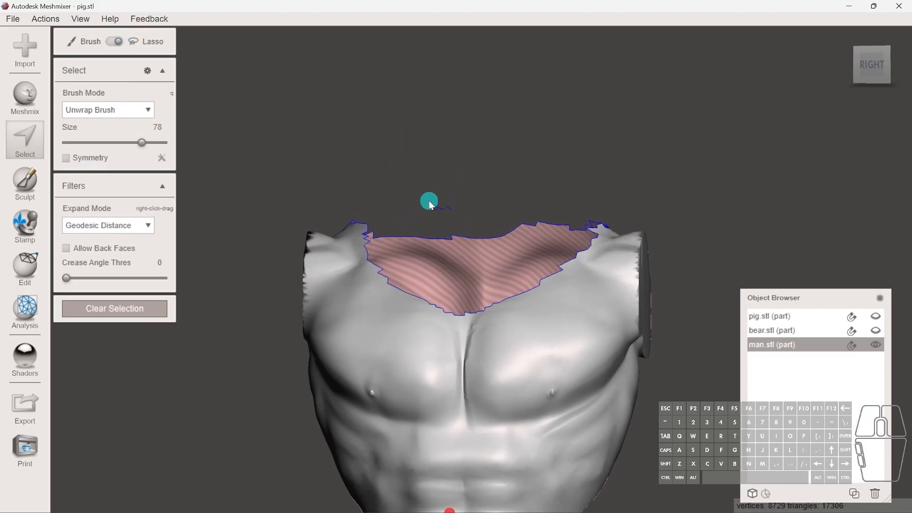
pyautogui.moveTo(421, 208)
pyautogui.mouseDown()
pyautogui.moveTo(418, 216)
pyautogui.moveTo(454, 195)
pyautogui.moveTo(418, 212)
pyautogui.mouseUp()
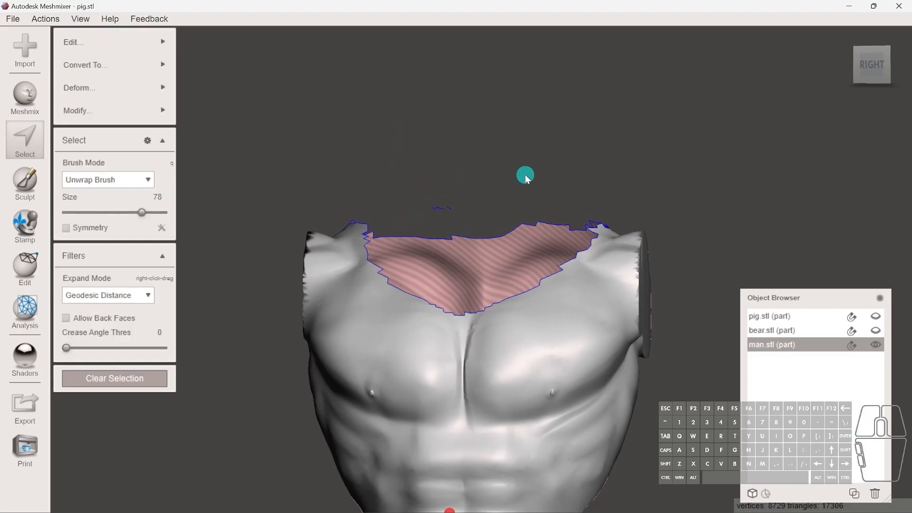
pyautogui.moveTo(525, 174)
pyautogui.mouseDown(button='middle')
pyautogui.moveTo(543, 220)
pyautogui.moveTo(387, 300)
pyautogui.moveTo(394, 208)
pyautogui.moveTo(373, 275)
pyautogui.moveTo(387, 254)
pyautogui.mouseUp(button='middle')
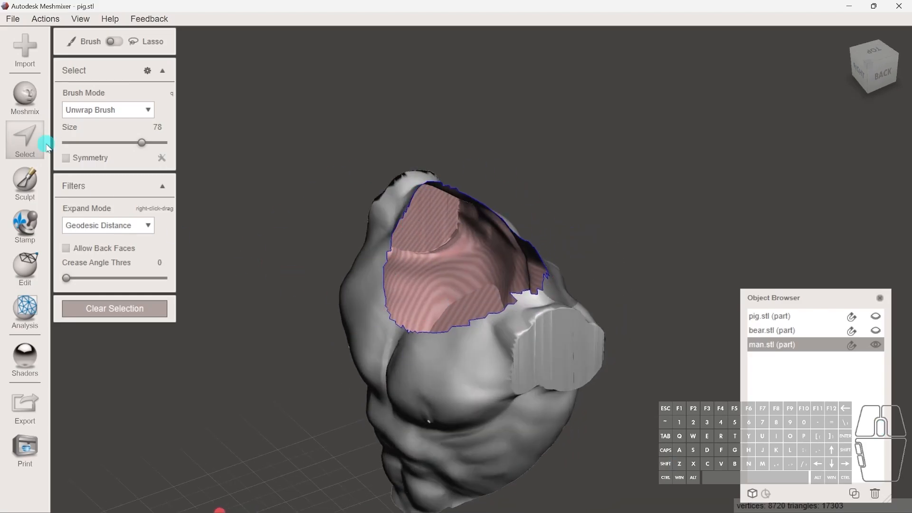
# Step: Smooth the jagged edges around the torso's neck opening with the RobustSmooth sculpting brush at strength 36 and size 20
pyautogui.click(26, 183)
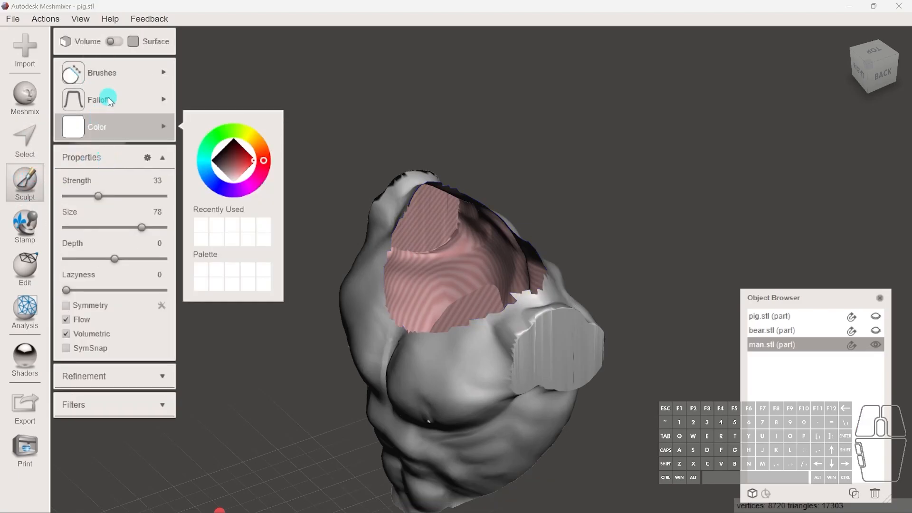
pyautogui.moveTo(175, 73)
pyautogui.click(231, 299)
pyautogui.moveTo(526, 297); pyautogui.dragTo(589, 246, button='right')
pyautogui.click(101, 196)
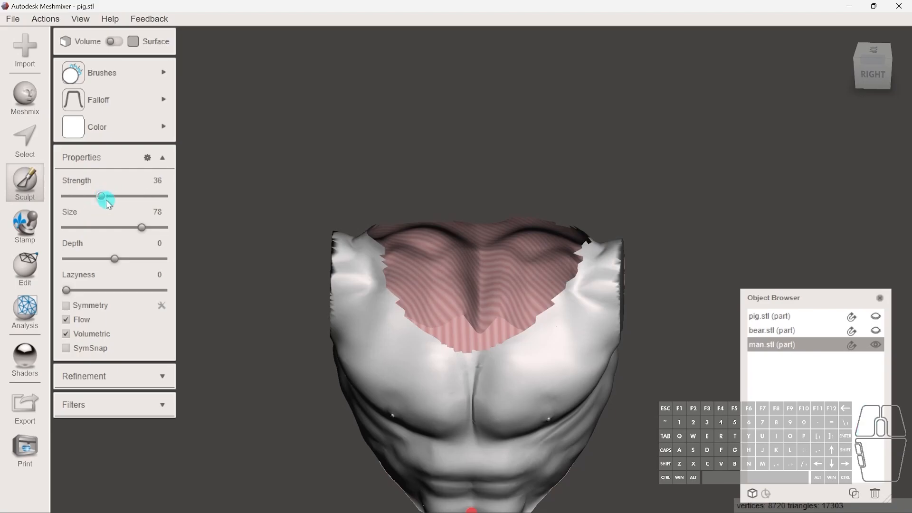
pyautogui.moveTo(93, 228); pyautogui.dragTo(85, 228)
pyautogui.scroll(2, 477, 240)
pyautogui.moveTo(556, 311); pyautogui.dragTo(575, 295)
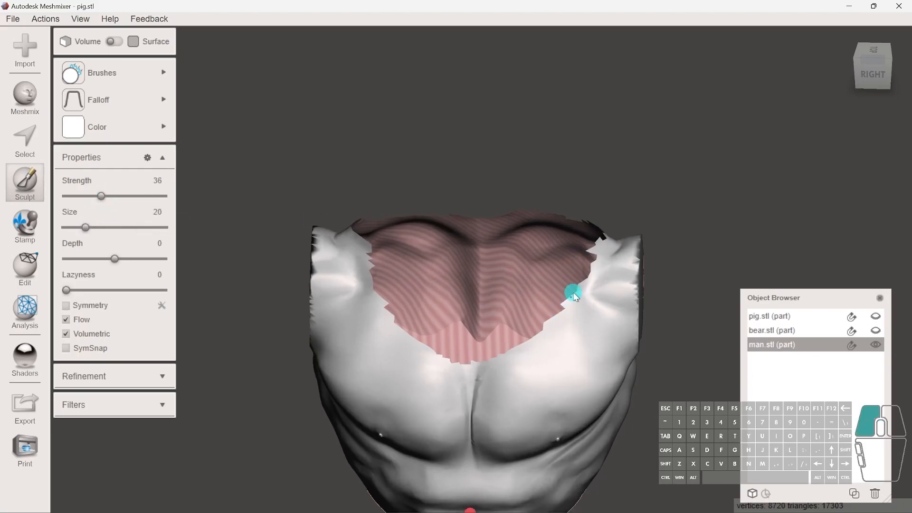
pyautogui.moveTo(598, 246)
pyautogui.mouseDown()
pyautogui.moveTo(601, 236)
pyautogui.moveTo(591, 284)
pyautogui.mouseUp()
pyautogui.moveTo(590, 284)
pyautogui.mouseDown(button='right')
pyautogui.moveTo(718, 305)
pyautogui.moveTo(608, 210)
pyautogui.mouseUp(button='right')
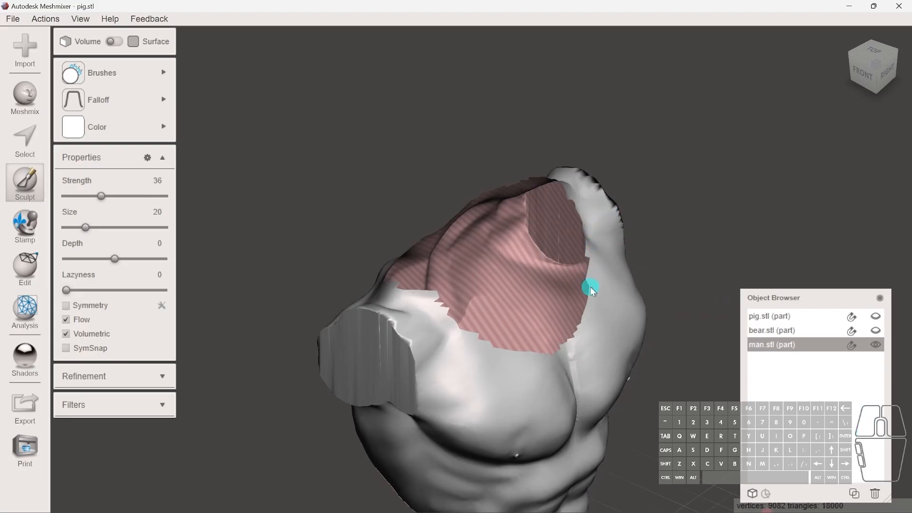
pyautogui.moveTo(546, 324); pyautogui.dragTo(338, 357, button='right')
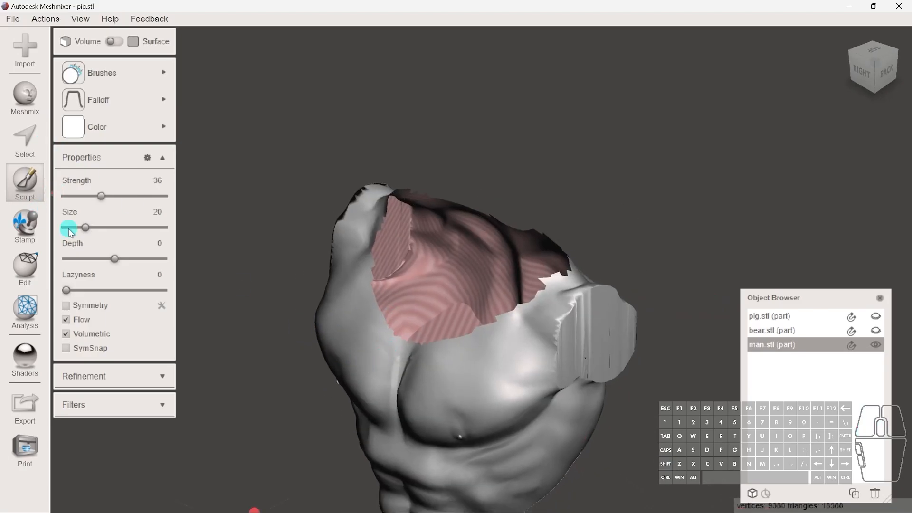
pyautogui.moveTo(95, 73)
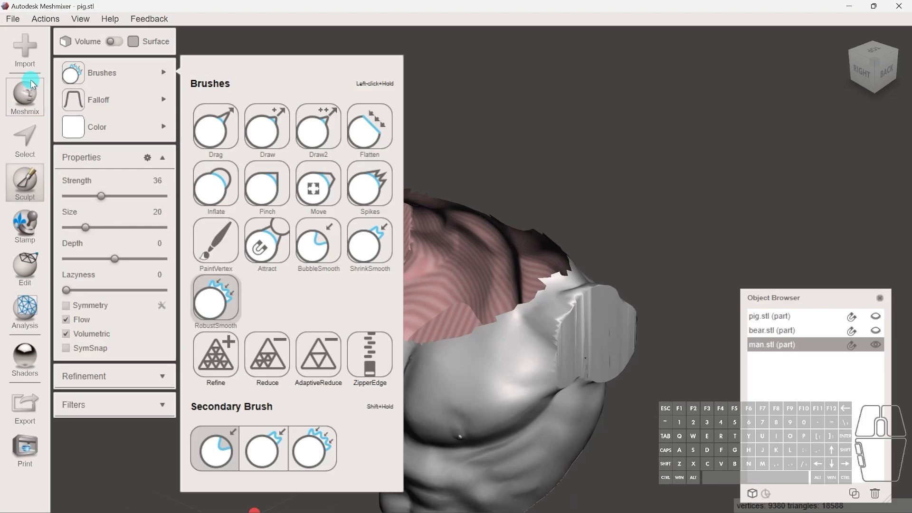
pyautogui.click(210, 148)
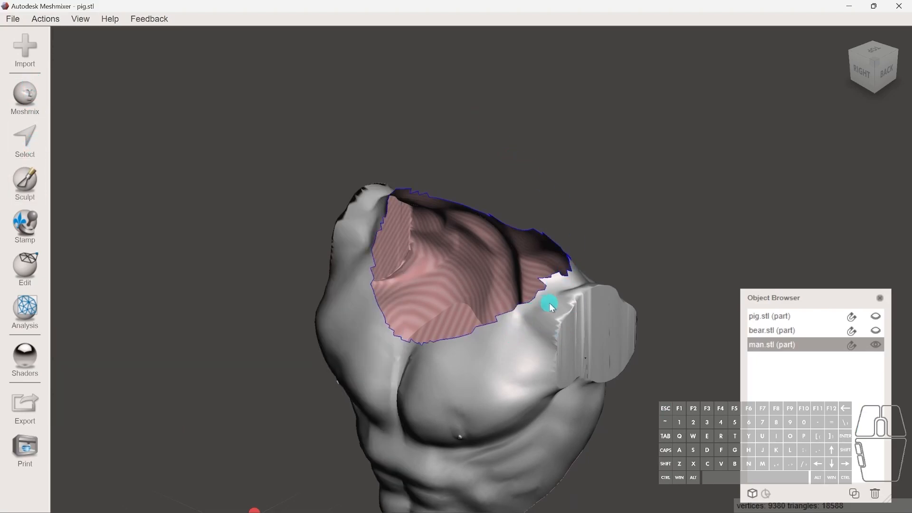
pyautogui.click(34, 269)
pyautogui.scroll(1, 371, 241)
pyautogui.moveTo(371, 240)
pyautogui.keyDown('shift'); pyautogui.mouseDown(button='middle')
pyautogui.moveTo(363, 243)
pyautogui.moveTo(416, 244)
pyautogui.mouseUp(button='middle'); pyautogui.keyUp('shift')
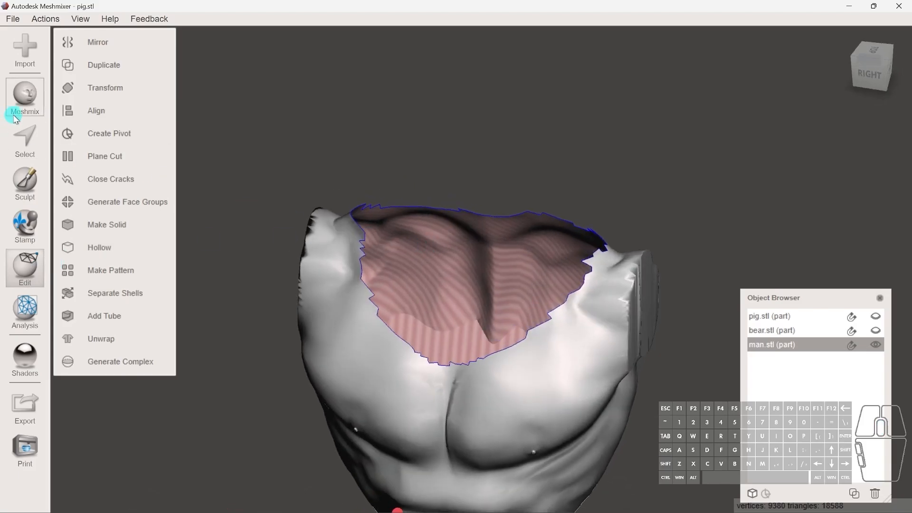
# Step: Select the rim of the torso's neck opening and apply Smooth Boundary with smoothness 100 and preserve shape at its minimum
pyautogui.click(24, 137)
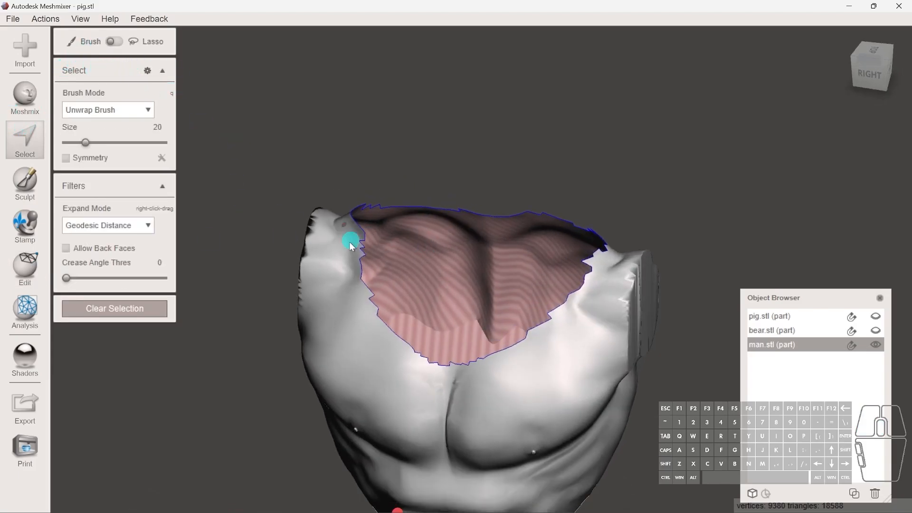
pyautogui.scroll(2, 346, 249)
pyautogui.keyDown('shift'); pyautogui.moveTo(345, 254); pyautogui.dragTo(431, 263, button='middle'); pyautogui.keyUp('shift')
pyautogui.scroll(1, 361, 277)
pyautogui.scroll(1, 364, 277)
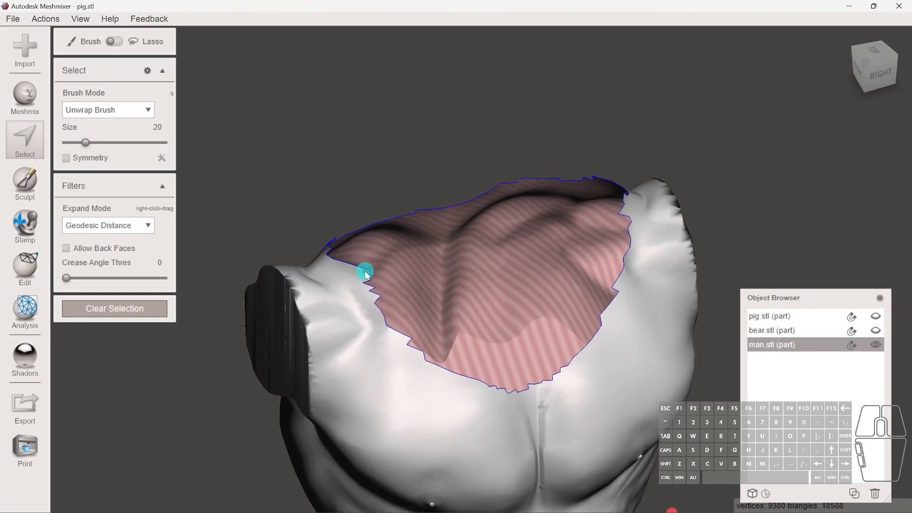
pyautogui.doubleClick(365, 272)
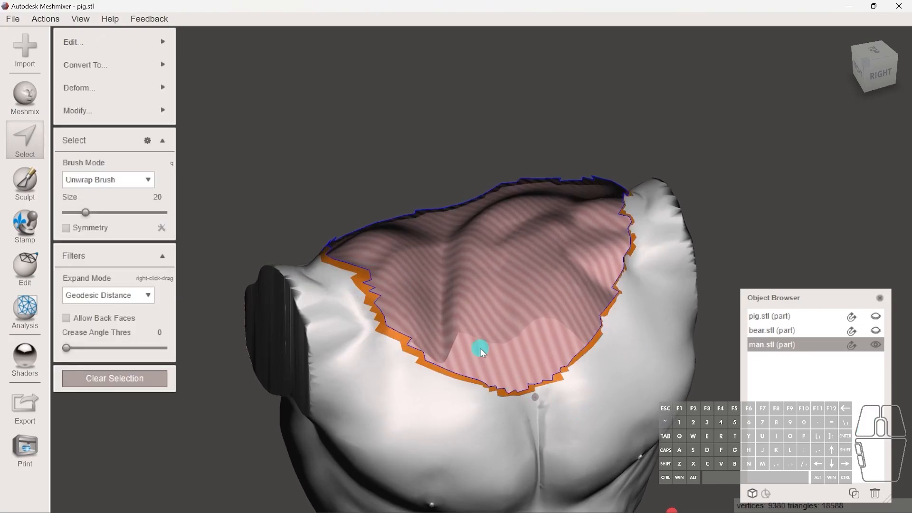
pyautogui.press('b')
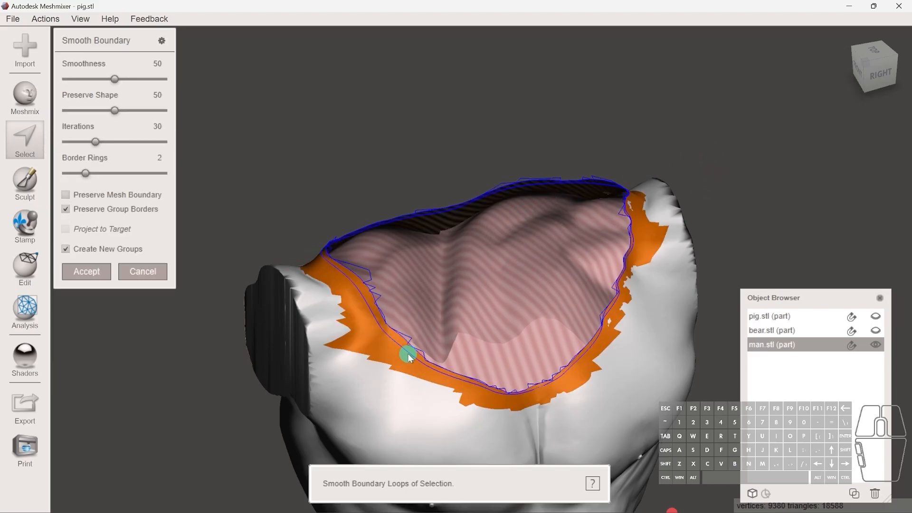
pyautogui.moveTo(115, 81); pyautogui.dragTo(171, 75)
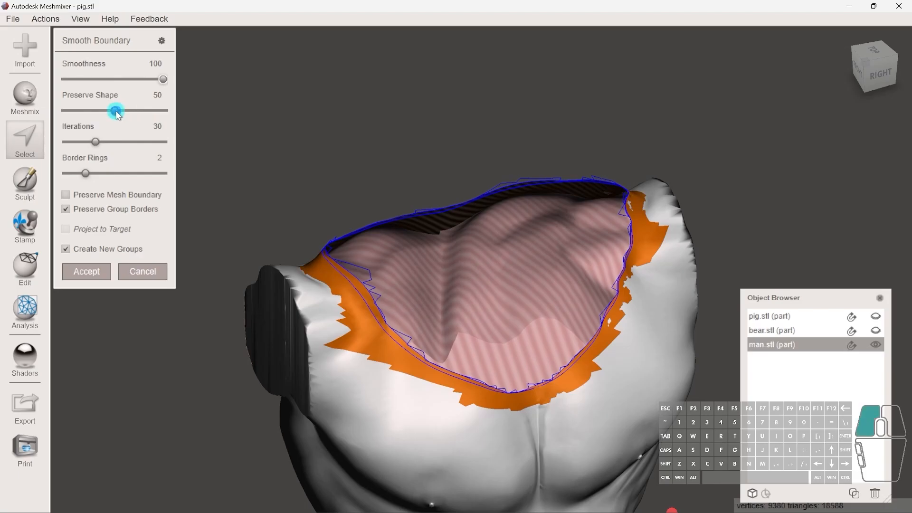
pyautogui.moveTo(116, 111); pyautogui.dragTo(66, 111)
pyautogui.click(86, 271)
# Step: Separate the selected rim strip of the neck opening into its own object and delete it
pyautogui.press('y')
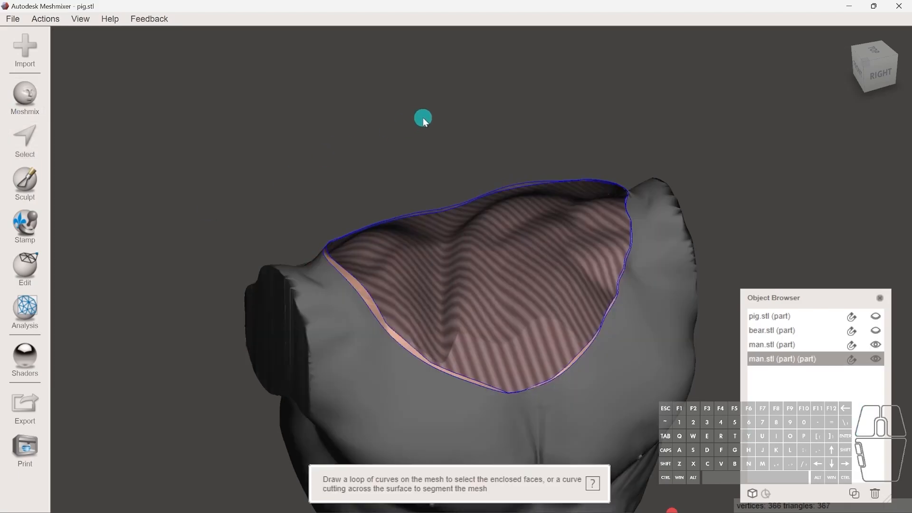
pyautogui.rightClick(821, 362)
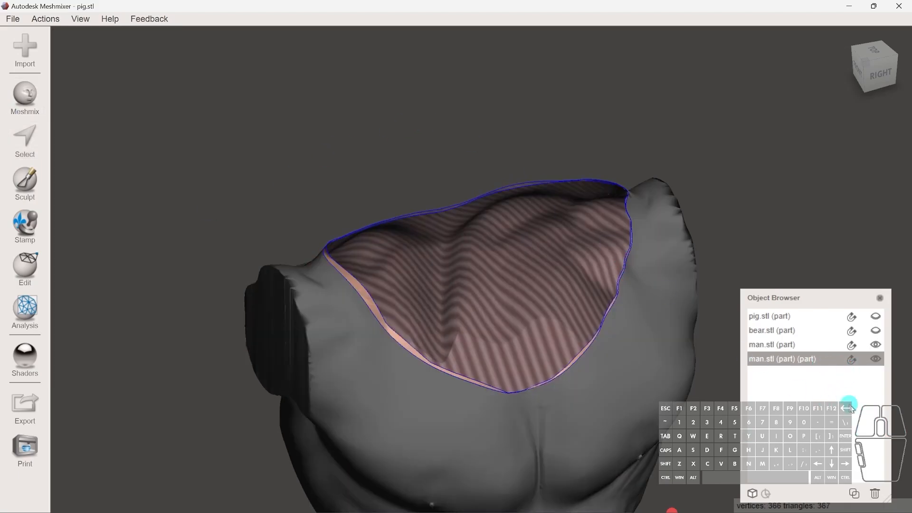
pyautogui.click(877, 494)
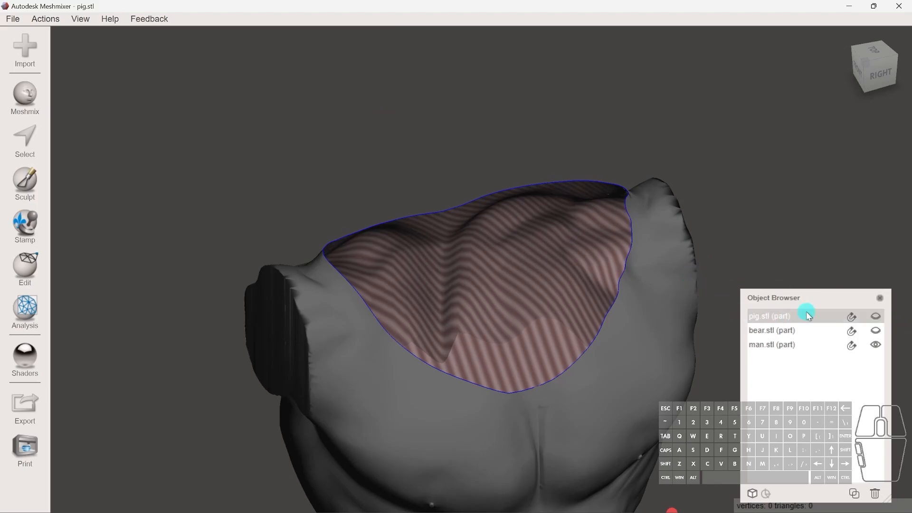
# Step: Show the bear head again and combine bear.stl (part) with man.stl (part) into one object
pyautogui.click(876, 331)
pyautogui.keyDown('shift'); pyautogui.moveTo(551, 353); pyautogui.dragTo(387, 335, button='middle'); pyautogui.keyUp('shift')
pyautogui.keyDown('shift'); pyautogui.moveTo(457, 300); pyautogui.dragTo(397, 294, button='middle'); pyautogui.keyUp('shift')
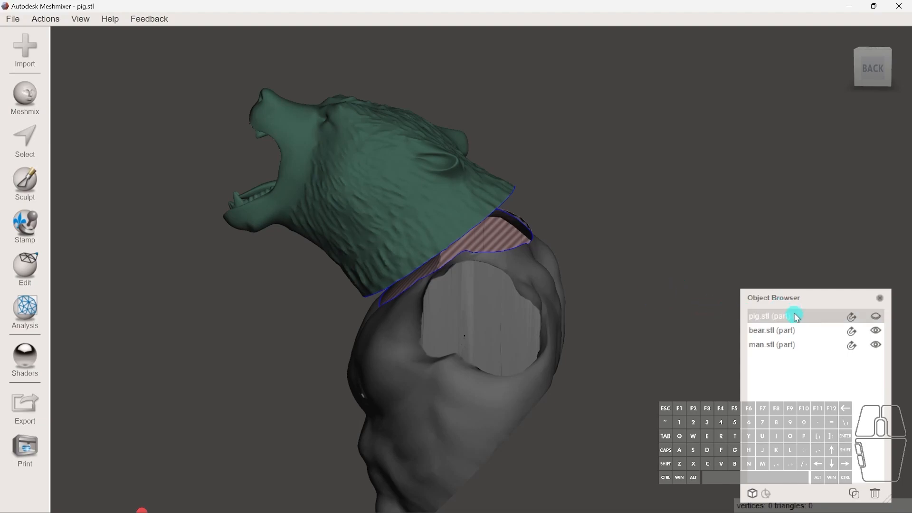
pyautogui.click(805, 331)
pyautogui.keyDown('shift'); pyautogui.click(806, 343); pyautogui.keyUp('shift')
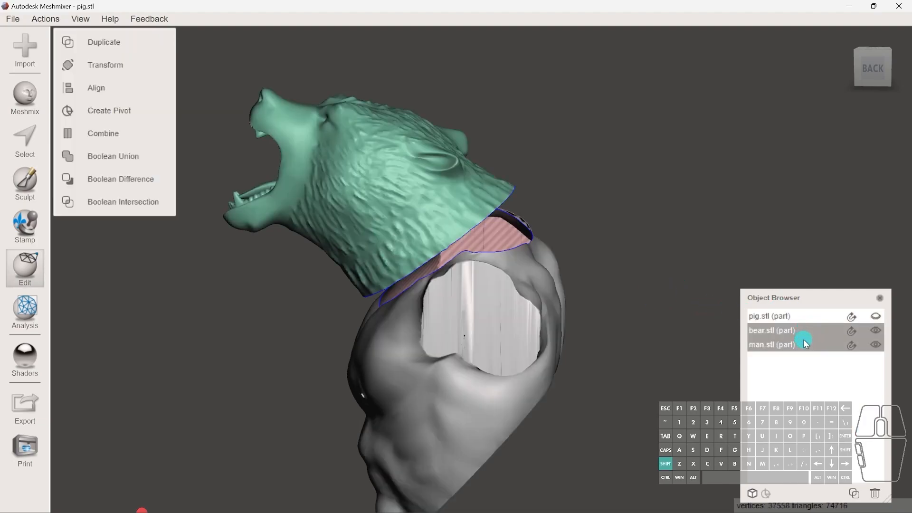
pyautogui.click(122, 131)
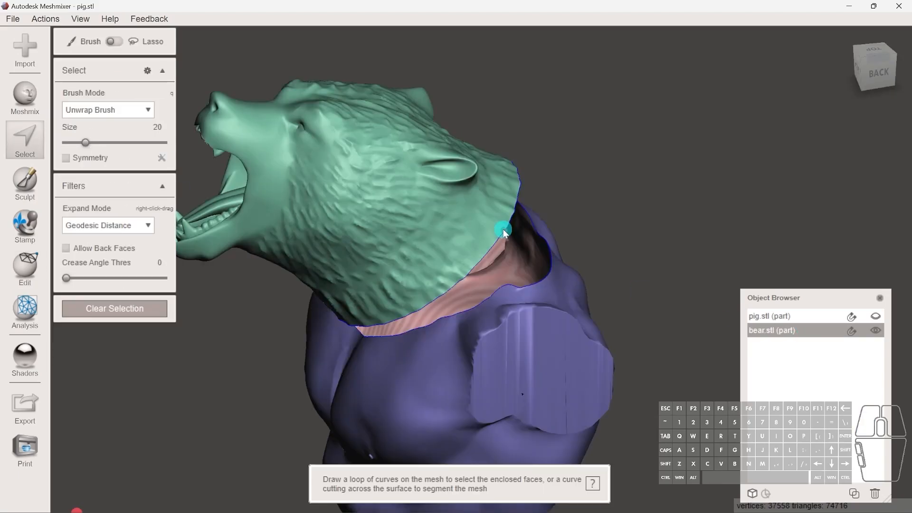
# Step: Select the boundary loops of the bear's neck and the torso's neck opening and bridge them with Join
pyautogui.doubleClick(503, 229)
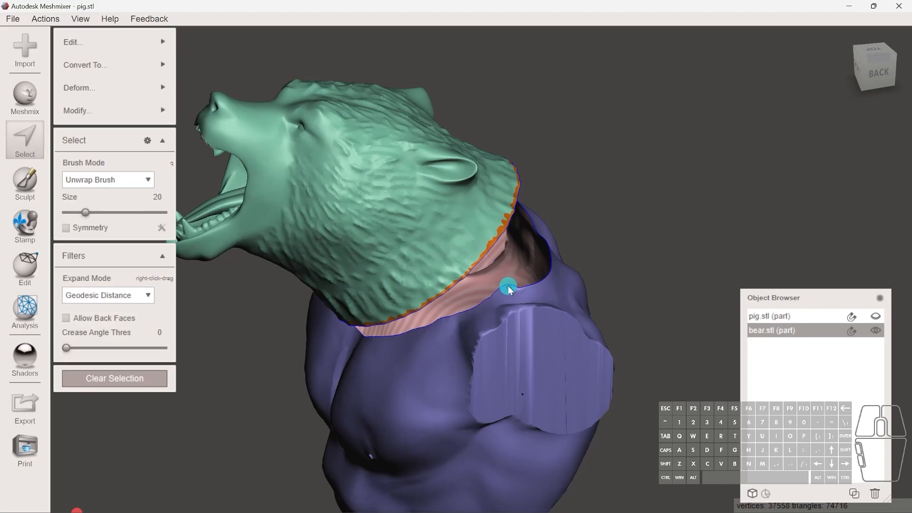
pyautogui.moveTo(505, 285)
pyautogui.mouseDown()
pyautogui.moveTo(552, 309)
pyautogui.moveTo(485, 295)
pyautogui.moveTo(521, 224)
pyautogui.mouseUp()
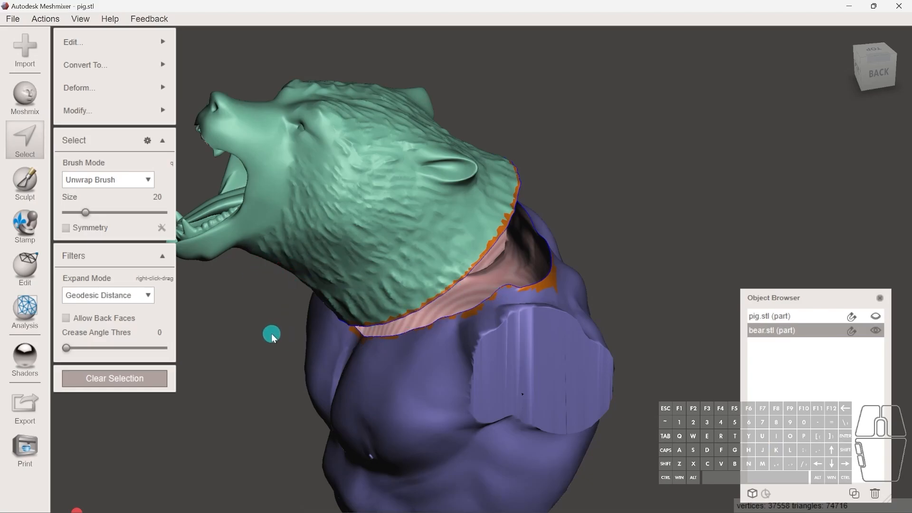
pyautogui.press('j')
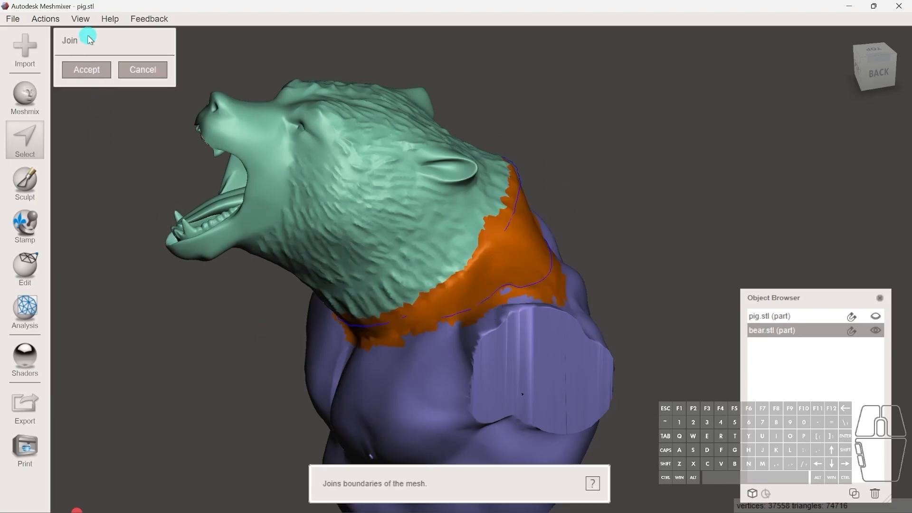
pyautogui.click(86, 69)
pyautogui.moveTo(119, 87)
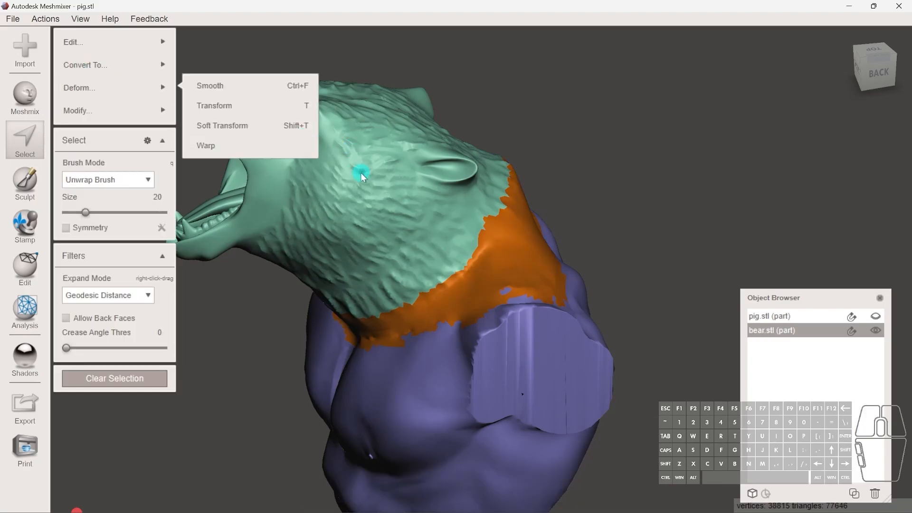
# Step: Flatten the joined seam along the side and nape of the neck with the Flatten brush at strength 97 and size 66
pyautogui.moveTo(550, 197); pyautogui.dragTo(498, 201, button='right')
pyautogui.click(25, 181)
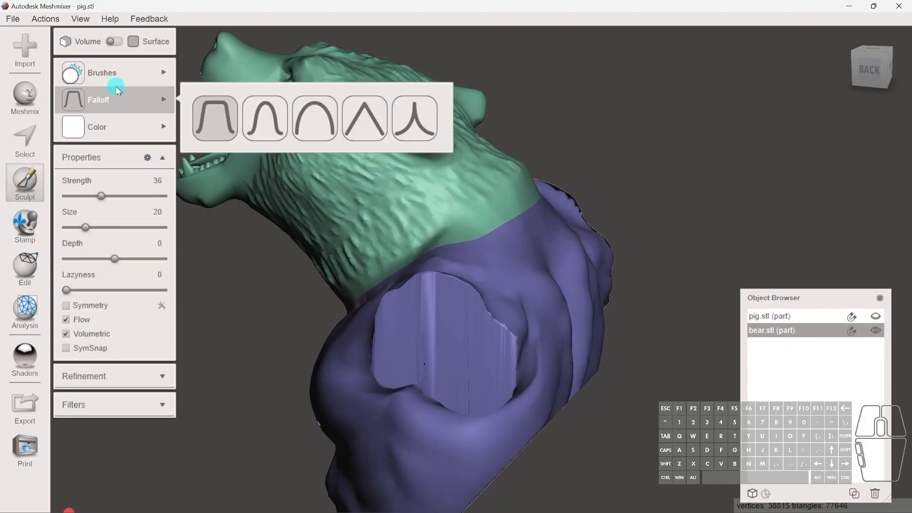
pyautogui.moveTo(116, 73)
pyautogui.click(364, 129)
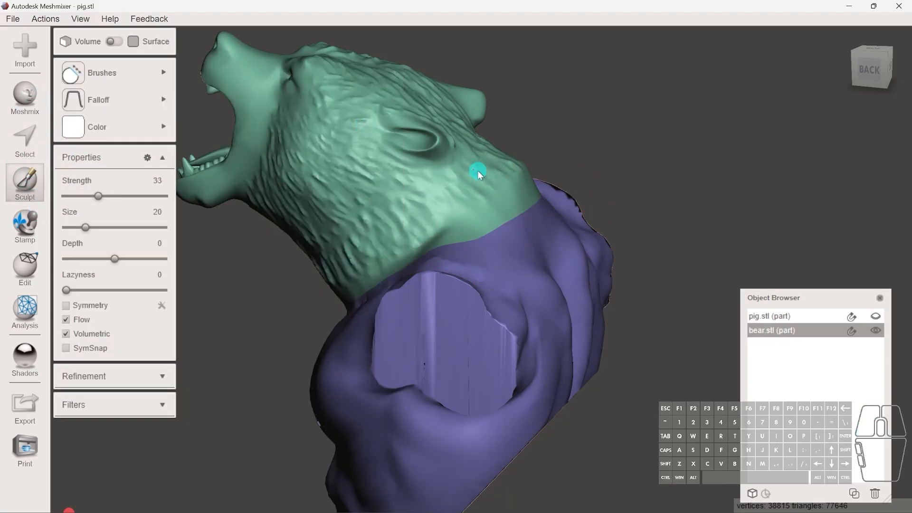
pyautogui.moveTo(140, 196); pyautogui.dragTo(162, 197)
pyautogui.moveTo(88, 227); pyautogui.dragTo(130, 227)
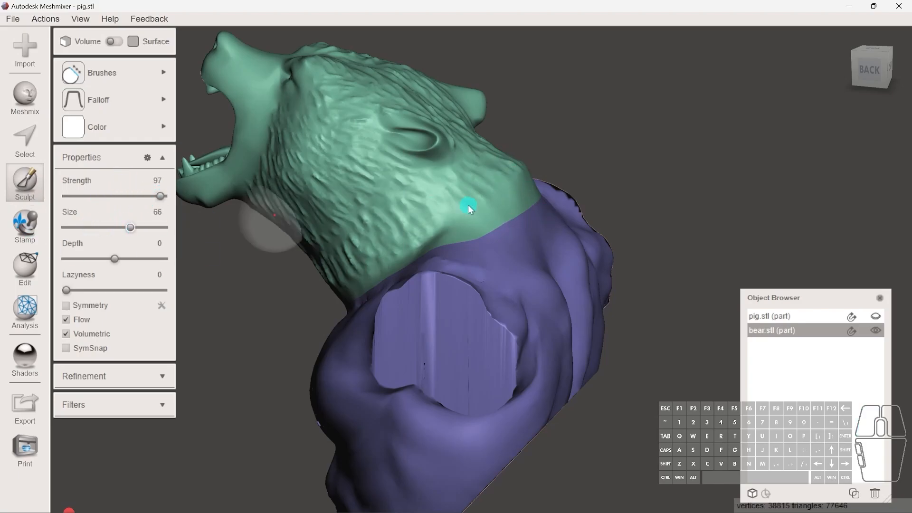
pyautogui.moveTo(490, 198); pyautogui.dragTo(525, 209)
pyautogui.keyDown('shift'); pyautogui.moveTo(526, 212); pyautogui.dragTo(340, 241, button='middle'); pyautogui.keyUp('shift')
pyautogui.moveTo(528, 203)
pyautogui.mouseDown()
pyautogui.moveTo(519, 199)
pyautogui.moveTo(534, 214)
pyautogui.moveTo(458, 238)
pyautogui.moveTo(493, 237)
pyautogui.moveTo(493, 208)
pyautogui.moveTo(472, 200)
pyautogui.moveTo(495, 201)
pyautogui.moveTo(505, 220)
pyautogui.moveTo(453, 224)
pyautogui.mouseUp()
pyautogui.moveTo(534, 227); pyautogui.dragTo(520, 190)
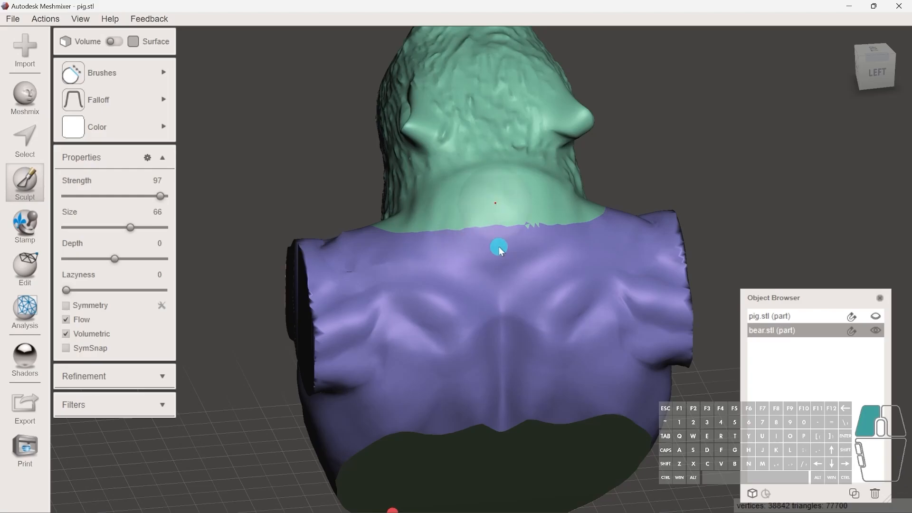
# Step: Continue flattening the neck seam around the nape and the opposite side of the neck
pyautogui.moveTo(548, 216)
pyautogui.mouseDown()
pyautogui.moveTo(566, 198)
pyautogui.moveTo(443, 202)
pyautogui.moveTo(482, 232)
pyautogui.moveTo(544, 217)
pyautogui.mouseUp()
pyautogui.moveTo(545, 214)
pyautogui.keyDown('shift'); pyautogui.mouseDown(button='middle')
pyautogui.moveTo(631, 174)
pyautogui.moveTo(702, 160)
pyautogui.mouseUp(button='middle'); pyautogui.keyUp('shift')
pyautogui.keyDown('shift'); pyautogui.moveTo(533, 179); pyautogui.dragTo(481, 165, button='middle'); pyautogui.keyUp('shift')
pyautogui.moveTo(481, 166); pyautogui.dragTo(456, 233)
pyautogui.keyDown('shift'); pyautogui.moveTo(546, 217); pyautogui.dragTo(371, 220, button='middle'); pyautogui.keyUp('shift')
pyautogui.moveTo(496, 208)
pyautogui.mouseDown()
pyautogui.moveTo(514, 184)
pyautogui.moveTo(545, 216)
pyautogui.moveTo(488, 248)
pyautogui.moveTo(505, 254)
pyautogui.mouseUp()
# Step: Leave sculpting and examine the joined bear head and torso from the front and side
pyautogui.keyDown('shift'); pyautogui.moveTo(506, 254); pyautogui.dragTo(315, 183, button='middle'); pyautogui.keyUp('shift')
pyautogui.keyDown('shift'); pyautogui.moveTo(502, 226); pyautogui.dragTo(456, 255, button='middle'); pyautogui.keyUp('shift')
pyautogui.keyDown('shift'); pyautogui.moveTo(507, 289); pyautogui.dragTo(380, 302, button='middle'); pyautogui.keyUp('shift')
pyautogui.keyDown('shift'); pyautogui.moveTo(634, 279); pyautogui.dragTo(486, 322, button='middle'); pyautogui.keyUp('shift')
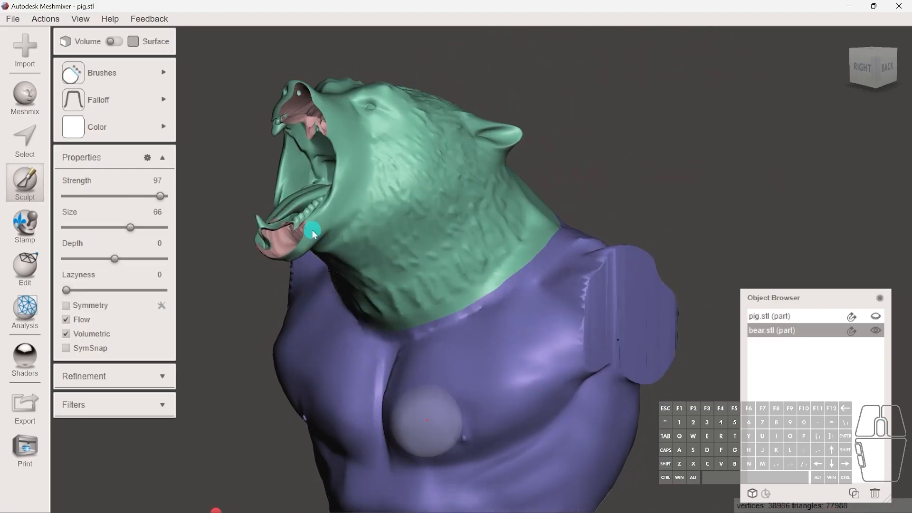
pyautogui.scroll(-1, 489, 323)
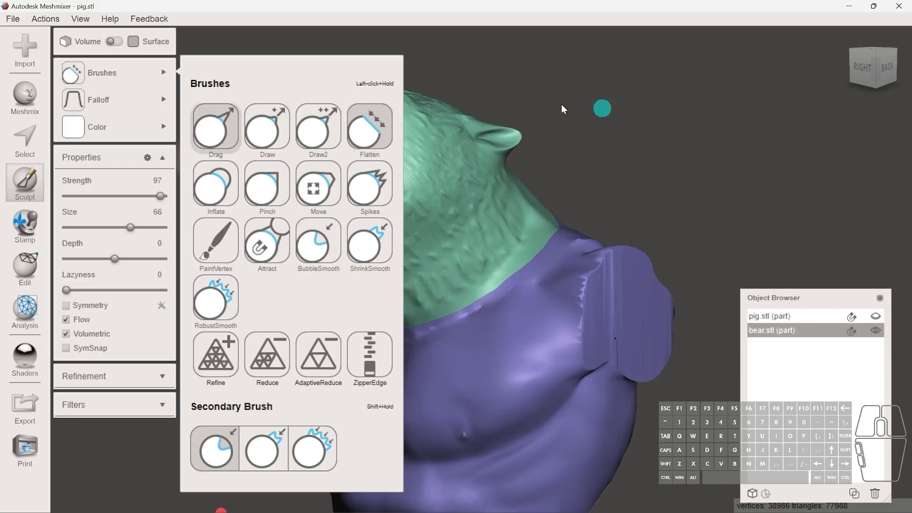
pyautogui.press('Escape')
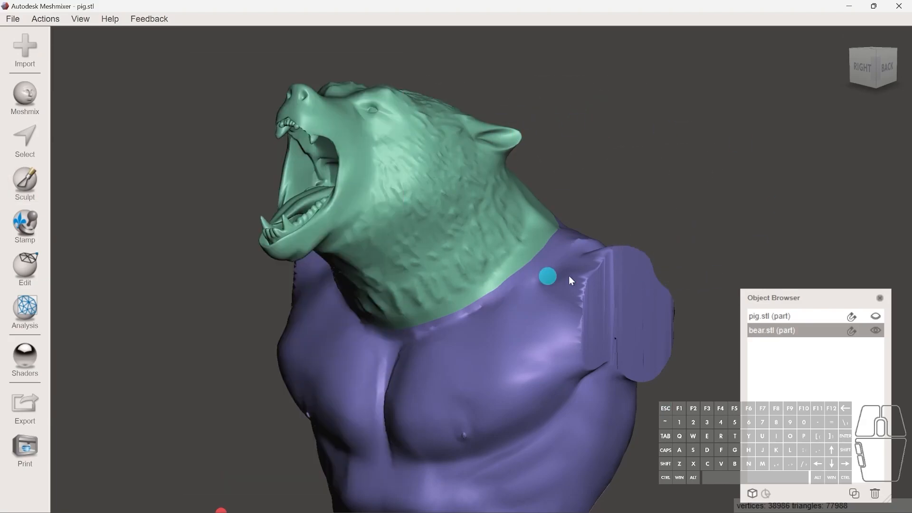
pyautogui.scroll(-1, 521, 264)
pyautogui.scroll(-1, 564, 297)
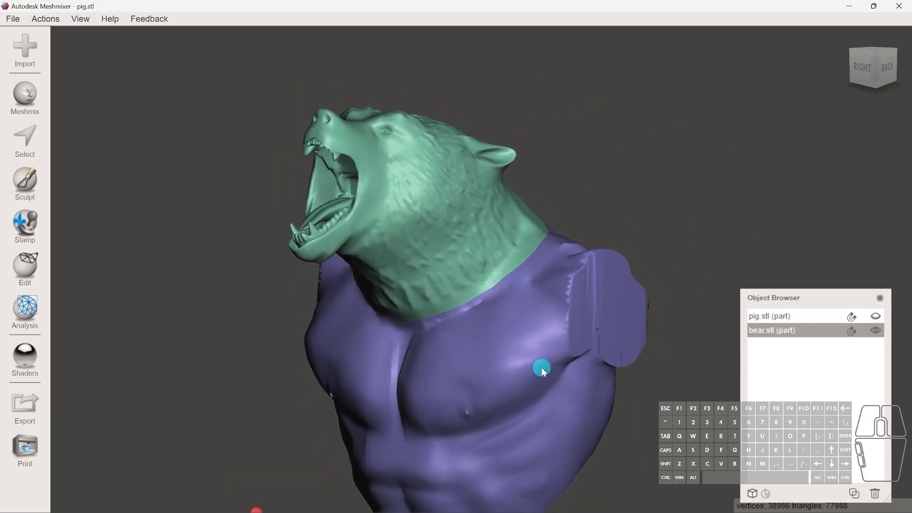
pyautogui.moveTo(541, 367); pyautogui.dragTo(548, 339, button='middle')
pyautogui.scroll(-1, 537, 246)
pyautogui.keyDown('shift'); pyautogui.moveTo(537, 246); pyautogui.dragTo(537, 278, button='middle'); pyautogui.keyUp('shift')
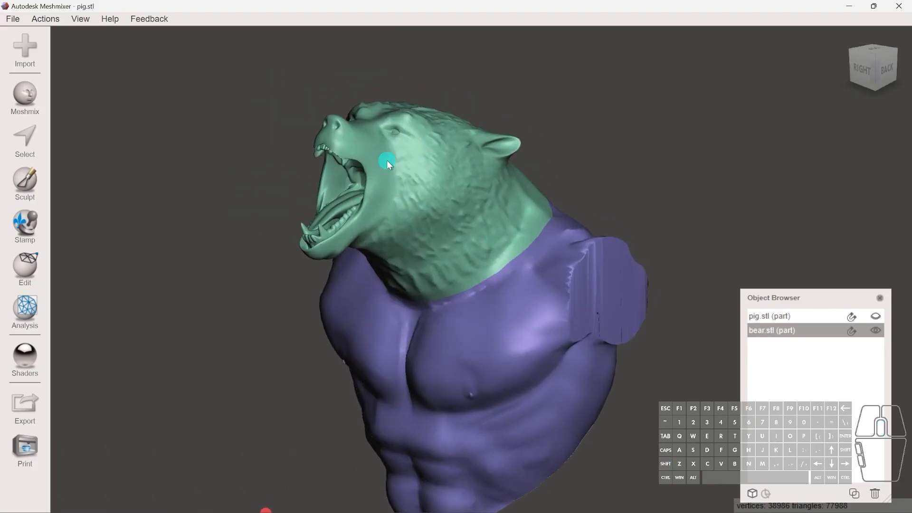
pyautogui.moveTo(386, 161); pyautogui.dragTo(299, 295, button='middle')
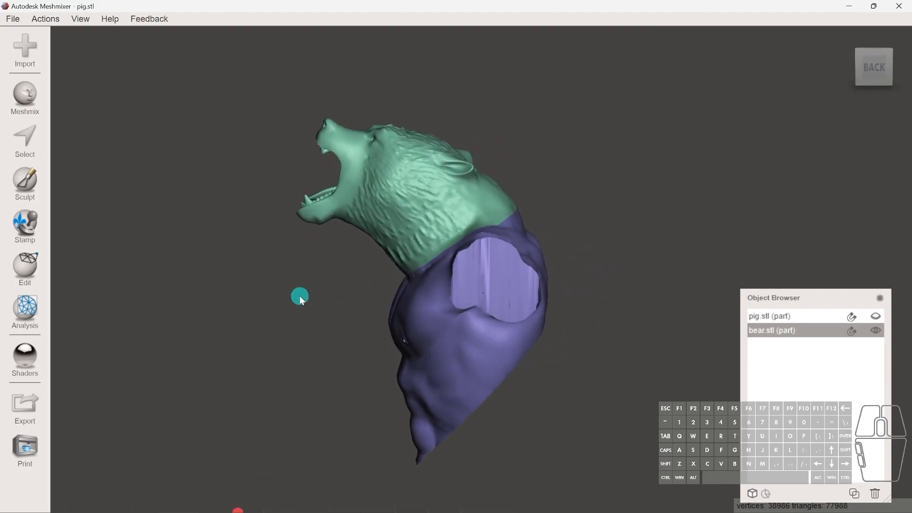
# Step: Lasso-select the tip of the bear's upper snout and smooth the selection boundary with Smoothness 100 and Preserve Shape 0
pyautogui.click(868, 68)
pyautogui.moveTo(483, 209); pyautogui.dragTo(489, 287, button='middle')
pyautogui.scroll(2, 355, 242)
pyautogui.click(25, 139)
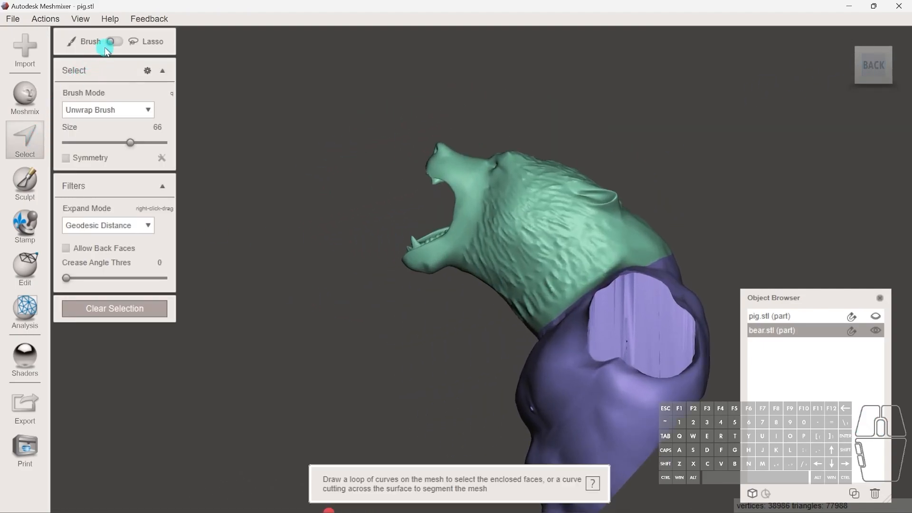
pyautogui.click(107, 46)
pyautogui.moveTo(440, 196)
pyautogui.mouseDown()
pyautogui.moveTo(467, 144)
pyautogui.moveTo(430, 126)
pyautogui.mouseUp()
pyautogui.moveTo(406, 189); pyautogui.dragTo(438, 199)
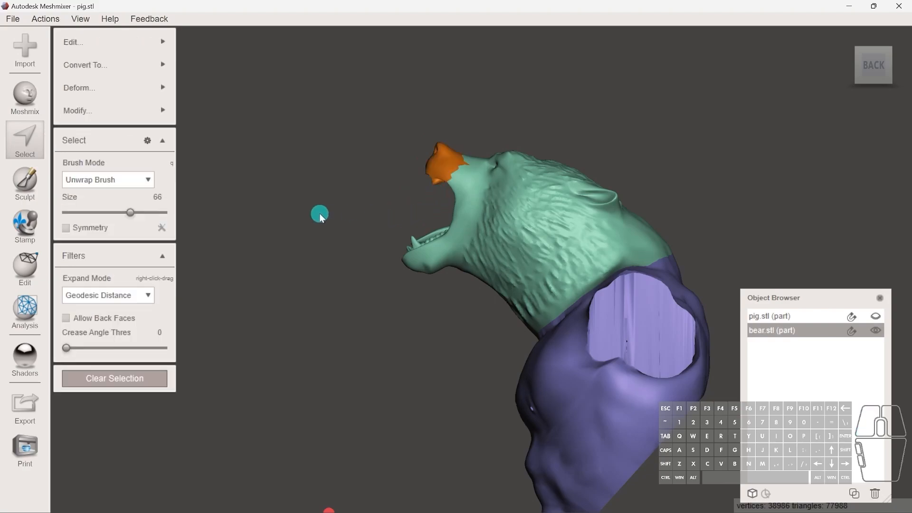
pyautogui.press('b')
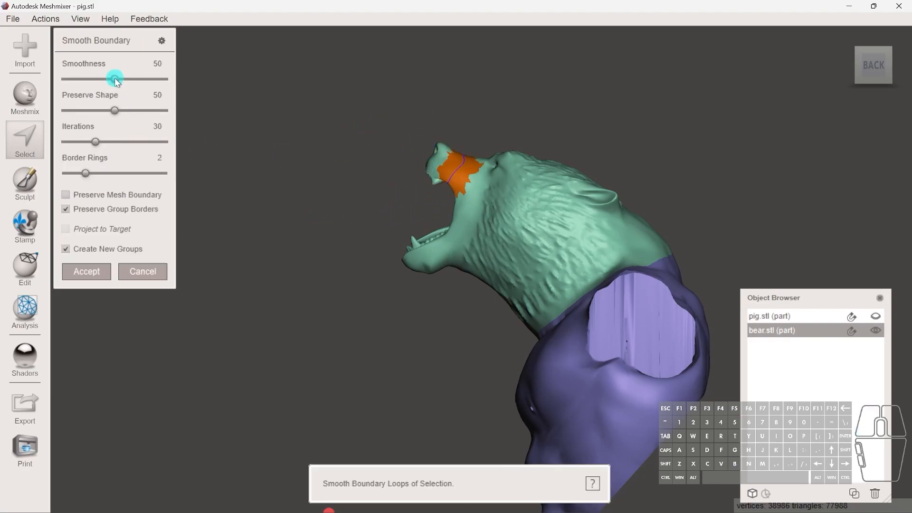
pyautogui.moveTo(116, 81); pyautogui.dragTo(170, 88)
pyautogui.moveTo(114, 111); pyautogui.dragTo(36, 107)
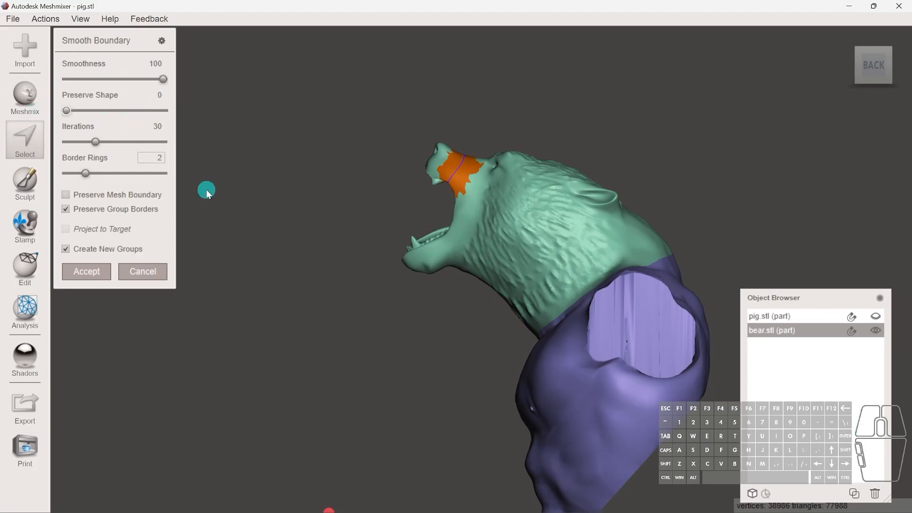
pyautogui.click(90, 270)
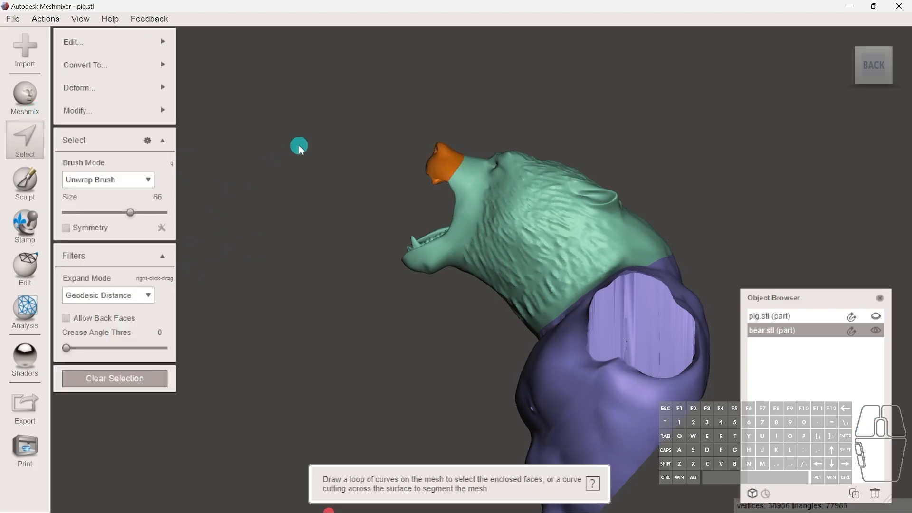
# Step: Delete the selected tip of the bear's snout and leave selection mode
pyautogui.press('Delete')
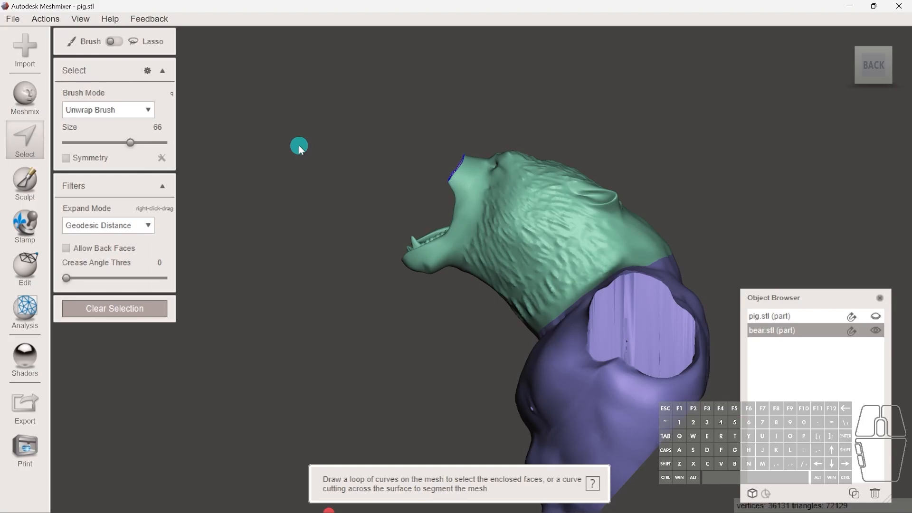
pyautogui.scroll(-4, 327, 161)
pyautogui.moveTo(403, 171); pyautogui.dragTo(476, 54, button='middle')
pyautogui.scroll(-2, 476, 53)
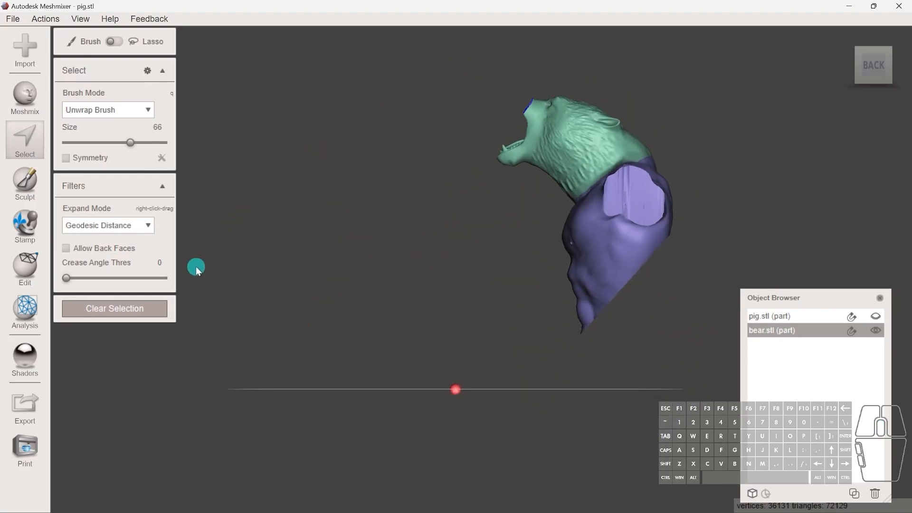
pyautogui.click(127, 311)
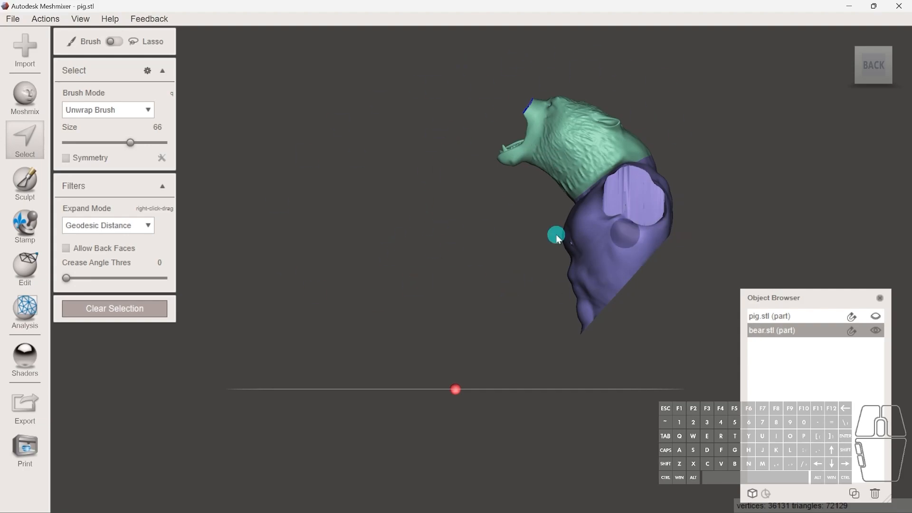
pyautogui.click(156, 310)
# Step: Show the hidden pig.stl (part) and make the pig snout the active object
pyautogui.keyDown('shift'); pyautogui.moveTo(645, 269); pyautogui.dragTo(546, 349, button='middle'); pyautogui.keyUp('shift')
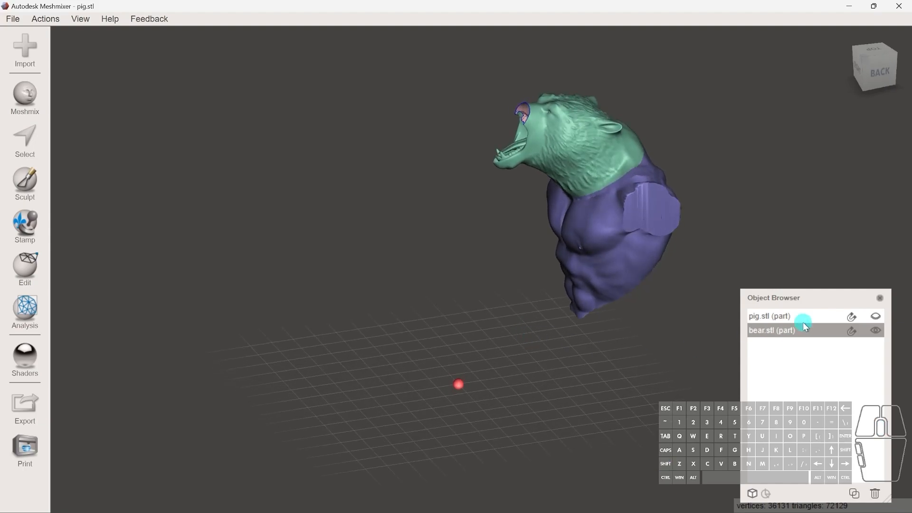
pyautogui.click(877, 315)
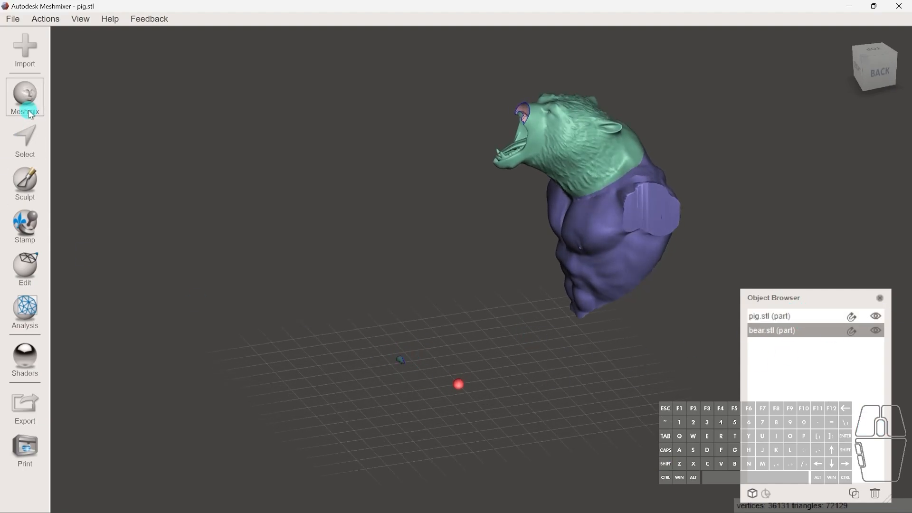
pyautogui.click(24, 136)
pyautogui.press('Escape')
pyautogui.click(400, 357)
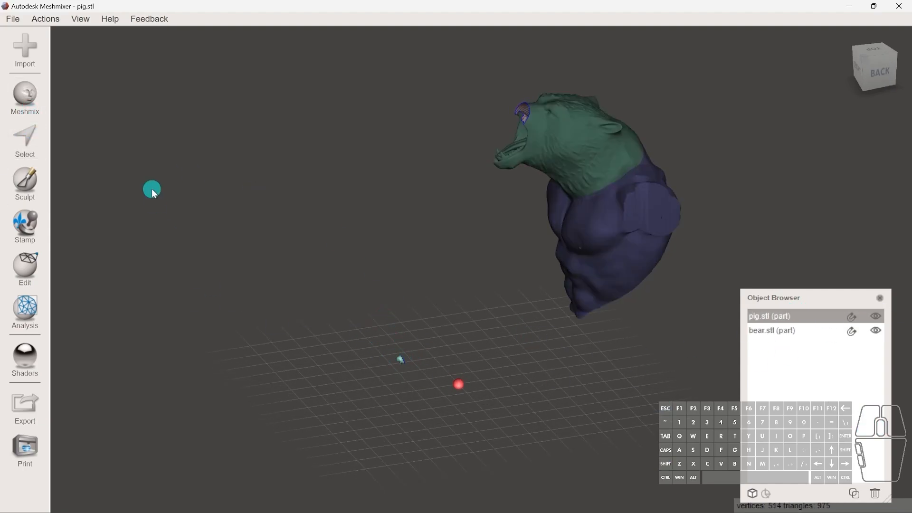
# Step: Start Transform on the pig snout and move it up in front of the bear's cut muzzle
pyautogui.click(24, 267)
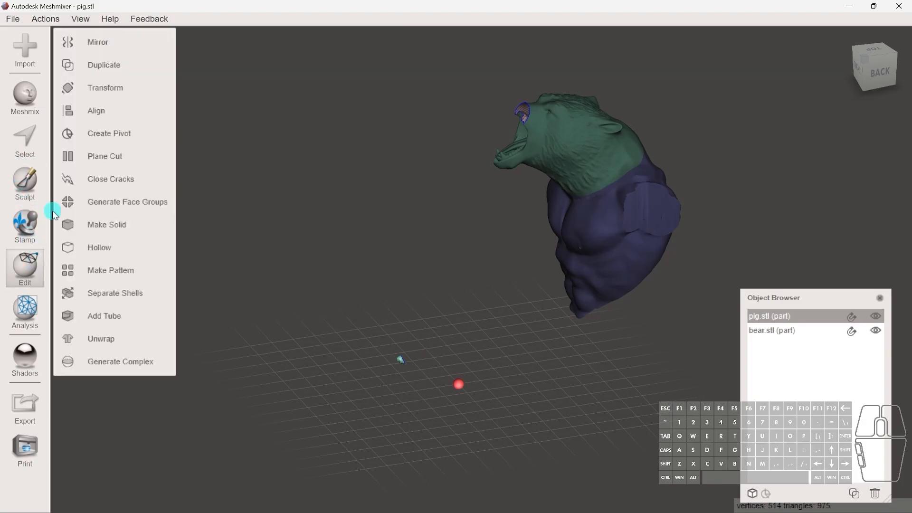
pyautogui.click(106, 87)
pyautogui.moveTo(399, 326); pyautogui.dragTo(446, 49)
pyautogui.moveTo(412, 88); pyautogui.dragTo(529, 152)
pyautogui.keyDown('shift'); pyautogui.moveTo(494, 216); pyautogui.dragTo(638, 259, button='middle'); pyautogui.keyUp('shift')
pyautogui.moveTo(747, 148); pyautogui.dragTo(501, 138)
pyautogui.keyDown('shift'); pyautogui.moveTo(502, 141); pyautogui.dragTo(521, 223, button='middle'); pyautogui.keyUp('shift')
pyautogui.moveTo(510, 236); pyautogui.dragTo(517, 236)
pyautogui.moveTo(482, 264); pyautogui.dragTo(482, 219)
# Step: Scale the pig snout uniformly to 3
pyautogui.click(163, 198)
pyautogui.write('3')
pyautogui.press('Return')
# Step: Tilt the pig snout to about -50° around X and place it ahead of the muzzle opening at Y 128.25 mm, Z -21.75 mm
pyautogui.keyDown('shift'); pyautogui.moveTo(532, 238); pyautogui.dragTo(418, 215, button='middle'); pyautogui.keyUp('shift')
pyautogui.moveTo(366, 60); pyautogui.dragTo(365, 146)
pyautogui.moveTo(331, 180); pyautogui.dragTo(396, 181)
pyautogui.moveTo(398, 144); pyautogui.dragTo(443, 59)
pyautogui.moveTo(431, 152); pyautogui.dragTo(433, 139)
pyautogui.keyDown('shift'); pyautogui.moveTo(323, 185); pyautogui.dragTo(412, 174, button='middle'); pyautogui.keyUp('shift')
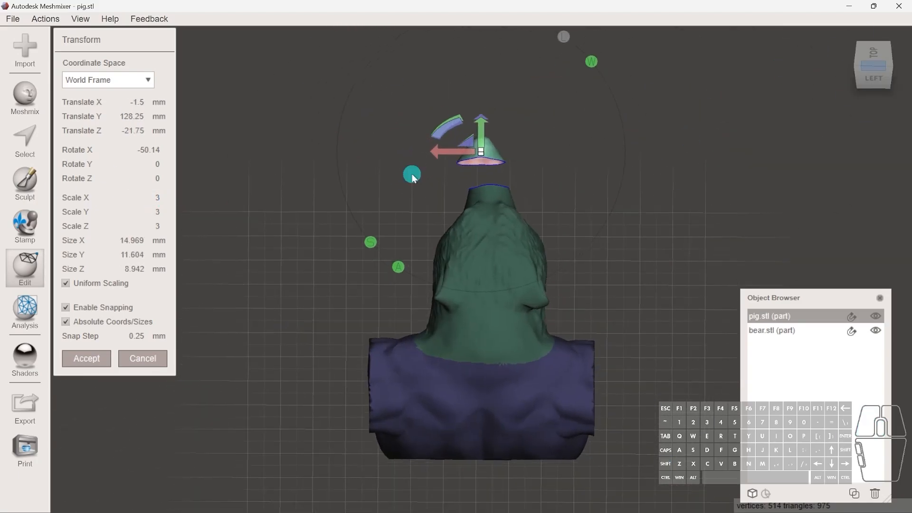
# Step: Set the pig snout's uniform scale to 2.5, shift it to X -4 mm and accept the transform
pyautogui.click(159, 198)
pyautogui.write('2.5')
pyautogui.moveTo(444, 113); pyautogui.dragTo(460, 111)
pyautogui.press('Return')
pyautogui.keyDown('shift'); pyautogui.moveTo(510, 85); pyautogui.dragTo(396, 69, button='middle'); pyautogui.keyUp('shift')
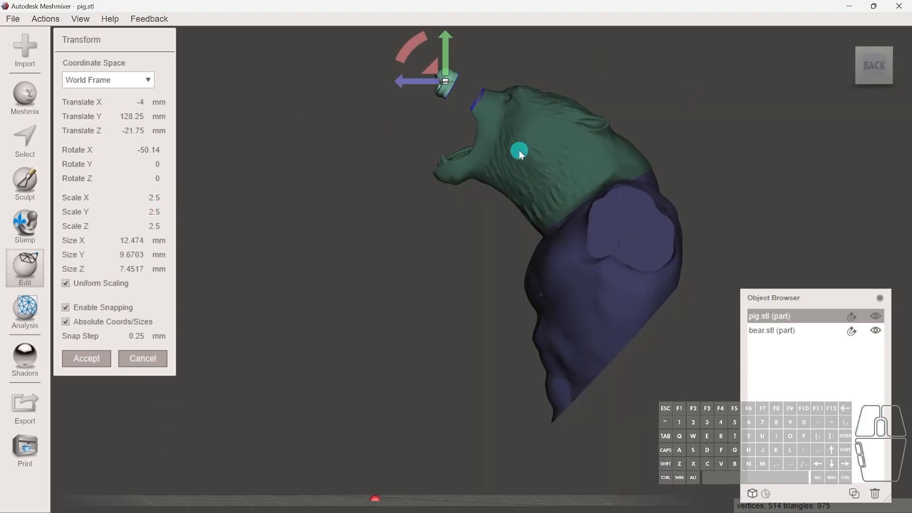
pyautogui.click(78, 362)
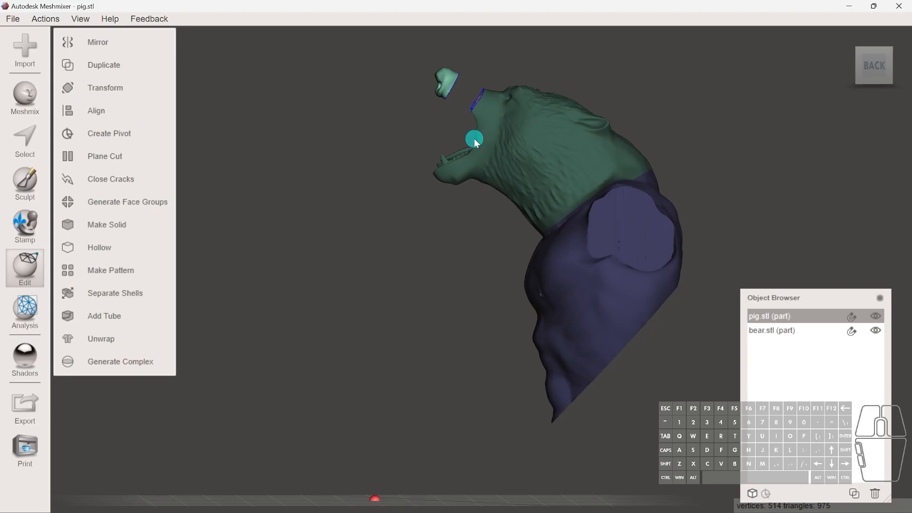
# Step: Combine the pig snout and the bear part into one object
pyautogui.keyDown('shift'); pyautogui.click(772, 331); pyautogui.keyUp('shift')
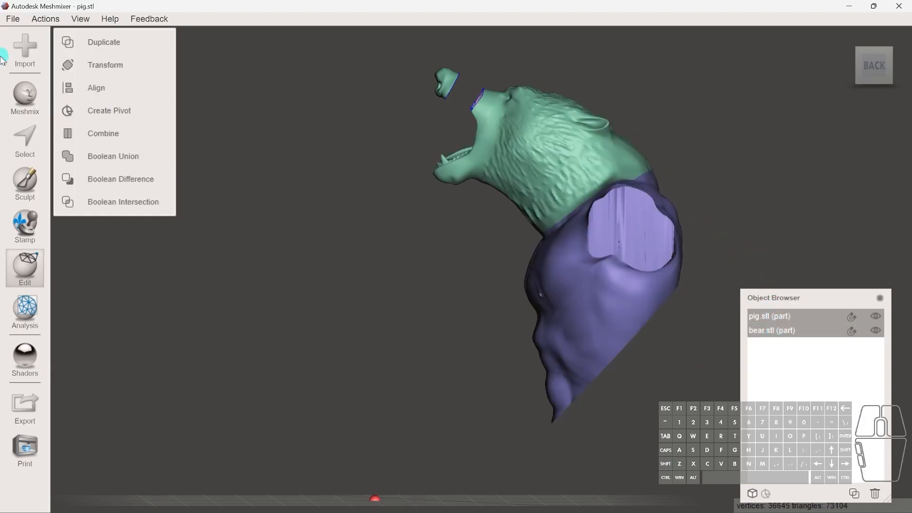
pyautogui.click(77, 132)
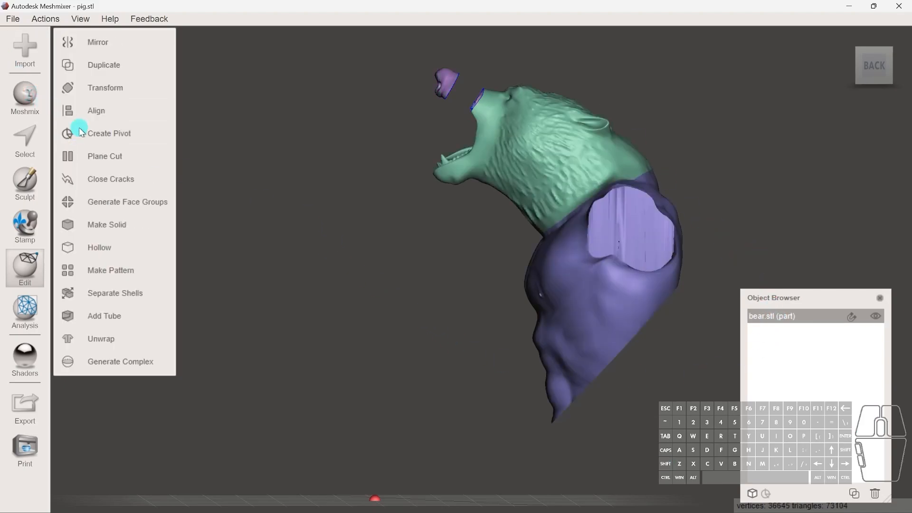
pyautogui.click(22, 150)
pyautogui.scroll(3, 448, 110)
pyautogui.moveTo(444, 59); pyautogui.dragTo(468, 256, button='middle')
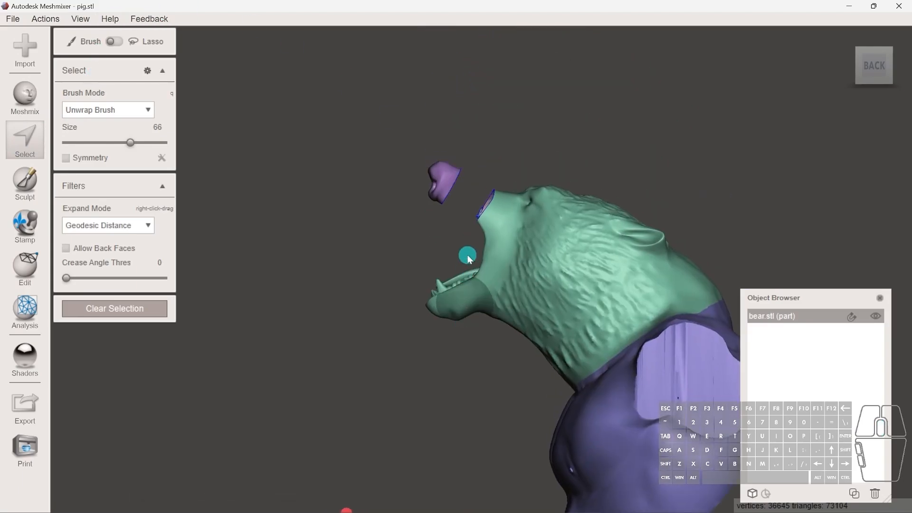
pyautogui.scroll(2, 468, 258)
pyautogui.doubleClick(446, 146)
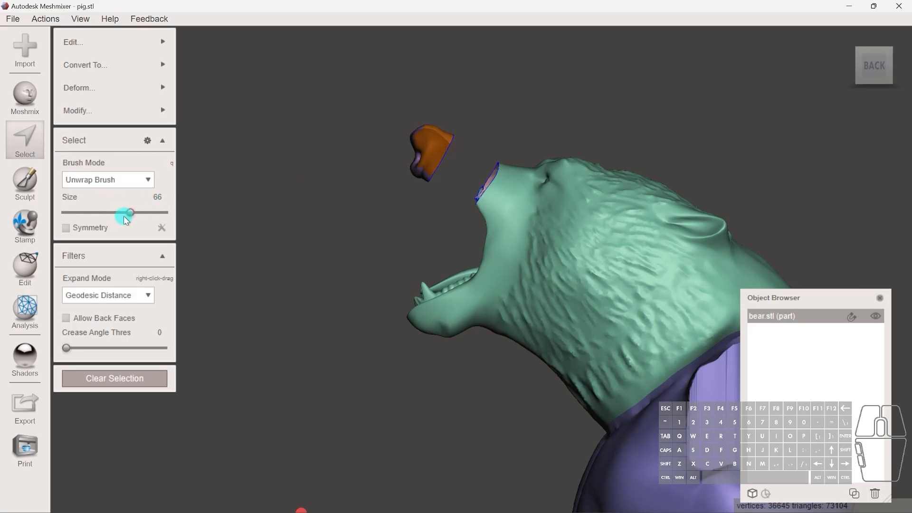
pyautogui.click(114, 378)
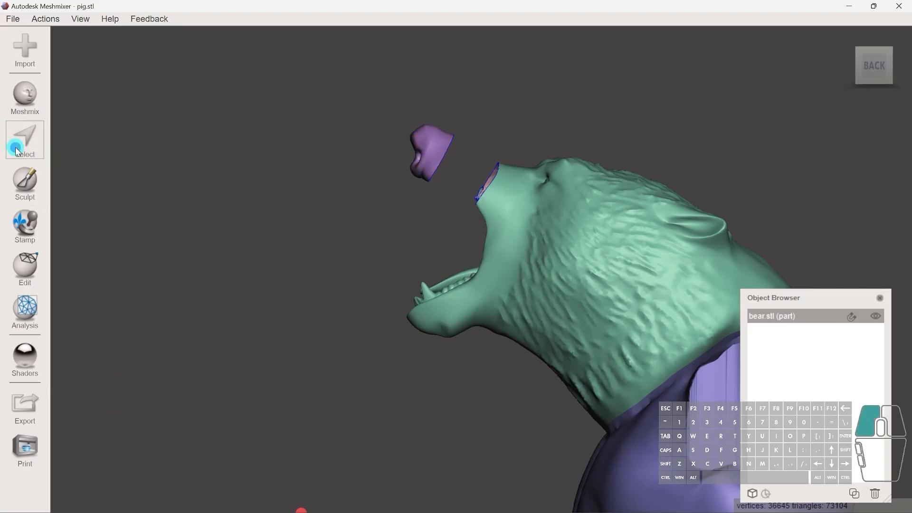
# Step: Select the boundary loops of the pig snout and the muzzle opening with brush size 9 and bridge them with Join
pyautogui.click(19, 143)
pyautogui.moveTo(129, 143); pyautogui.dragTo(78, 143)
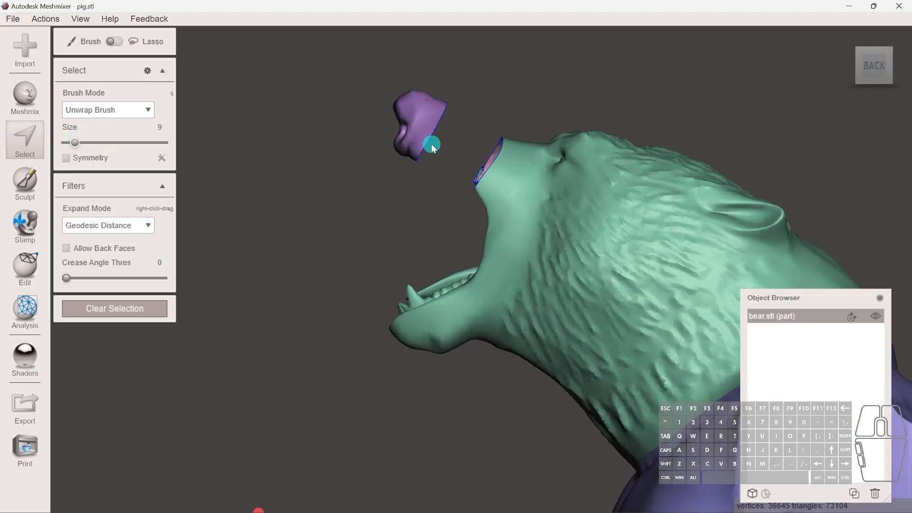
pyautogui.scroll(2, 428, 114)
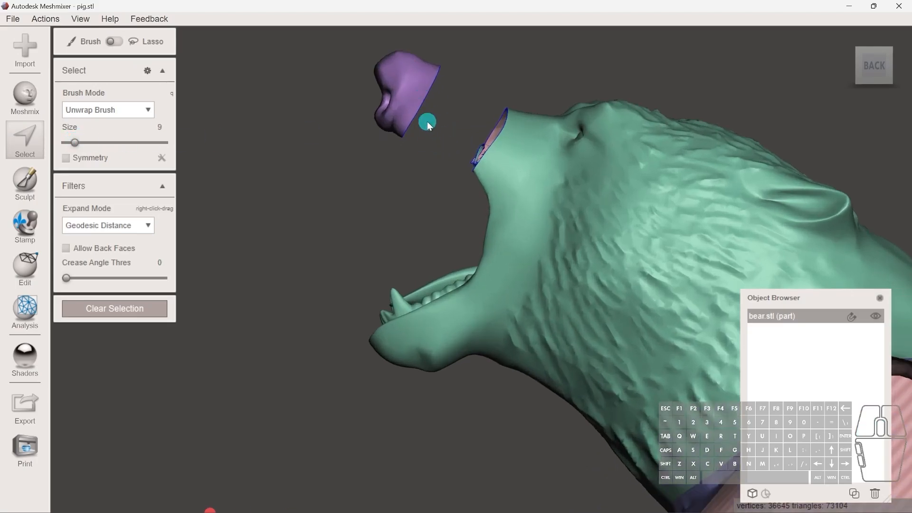
pyautogui.keyDown('shift'); pyautogui.moveTo(430, 131); pyautogui.dragTo(509, 223, button='middle'); pyautogui.keyUp('shift')
pyautogui.click(446, 165)
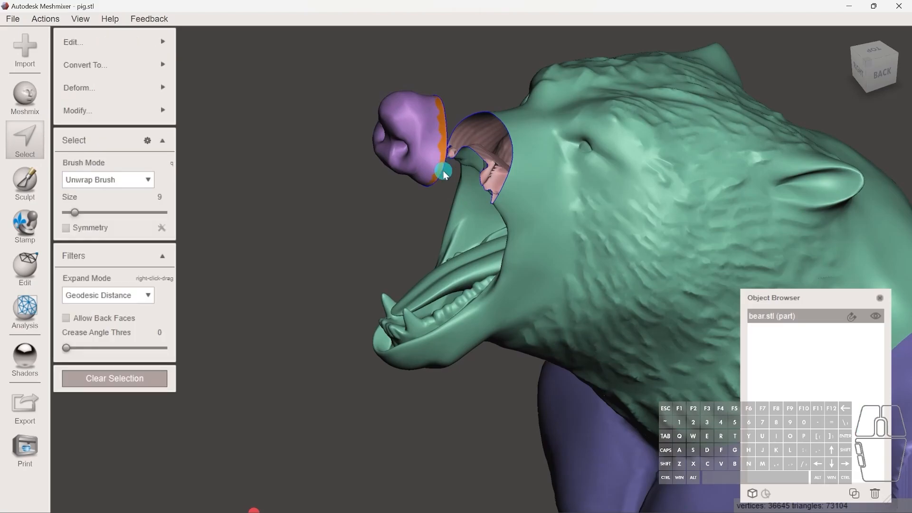
pyautogui.click(504, 184)
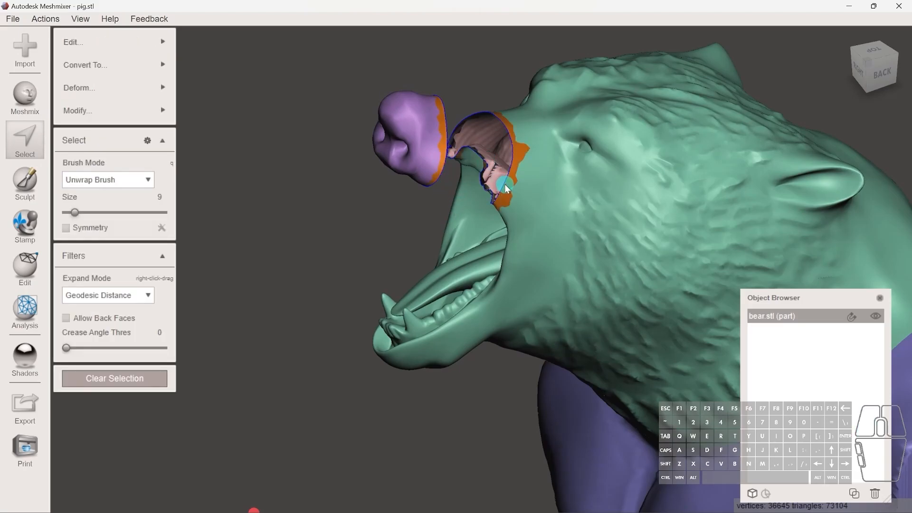
pyautogui.press('j')
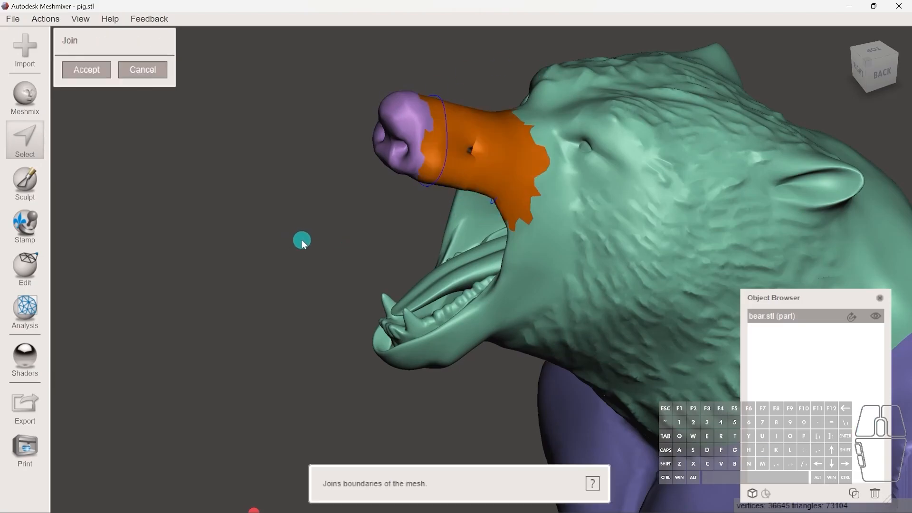
pyautogui.click(81, 70)
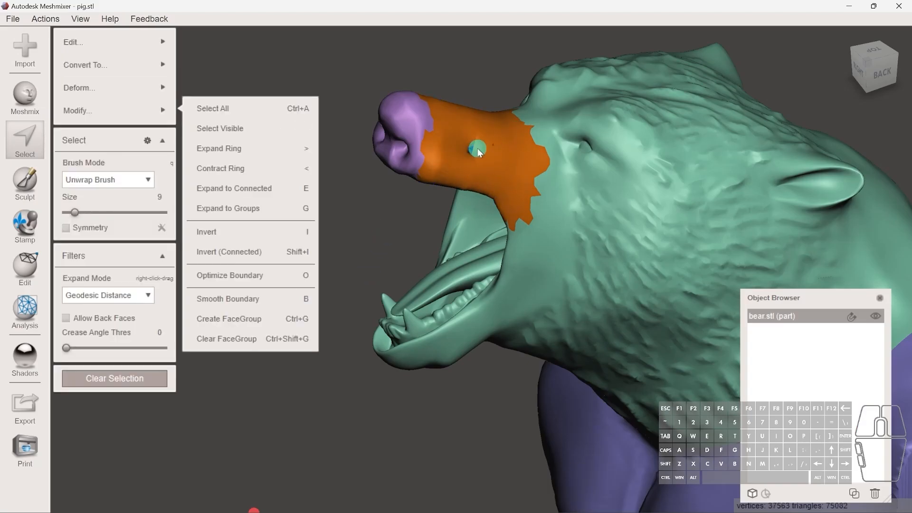
# Step: Inflate the small dent on the side of the new snout bridge with the Inflate brush at strength 60 and size 23
pyautogui.click(25, 183)
pyautogui.moveTo(119, 126)
pyautogui.moveTo(145, 75)
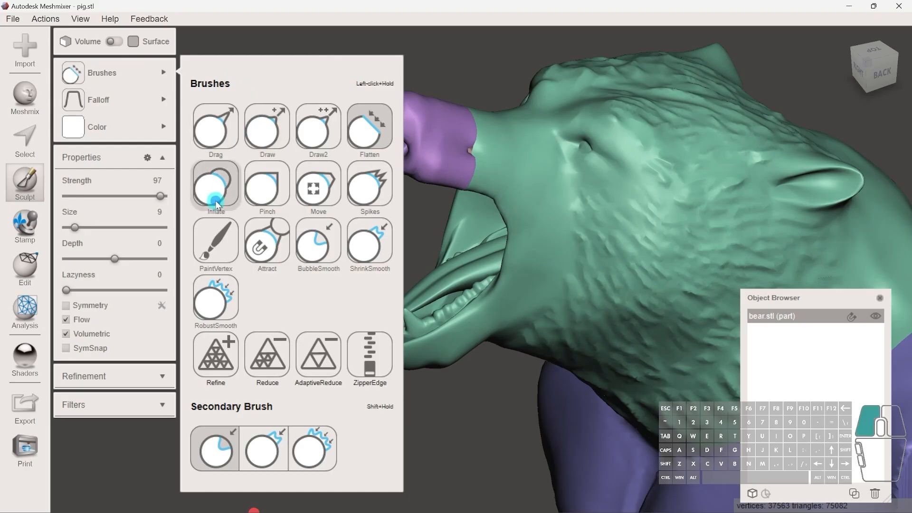
pyautogui.click(207, 180)
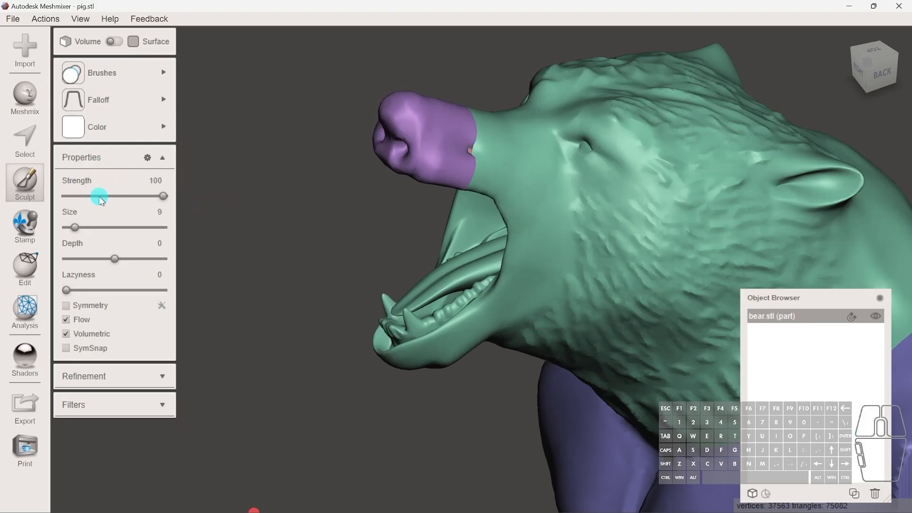
pyautogui.moveTo(84, 232); pyautogui.dragTo(88, 228)
pyautogui.moveTo(163, 196); pyautogui.dragTo(125, 197)
pyautogui.click(475, 155)
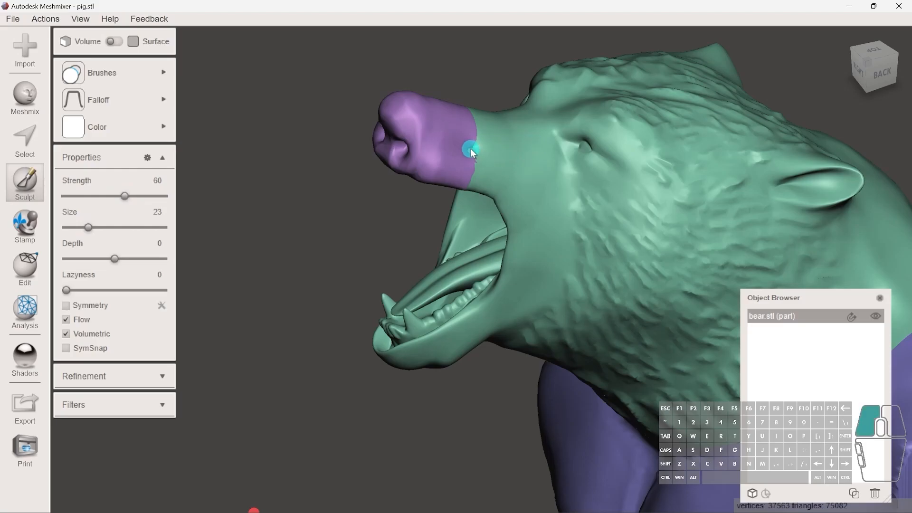
pyautogui.moveTo(470, 151); pyautogui.dragTo(470, 152)
# Step: Inflate the remaining dent on the snout bridge further with strength 93 and size 43
pyautogui.moveTo(125, 196); pyautogui.dragTo(159, 204)
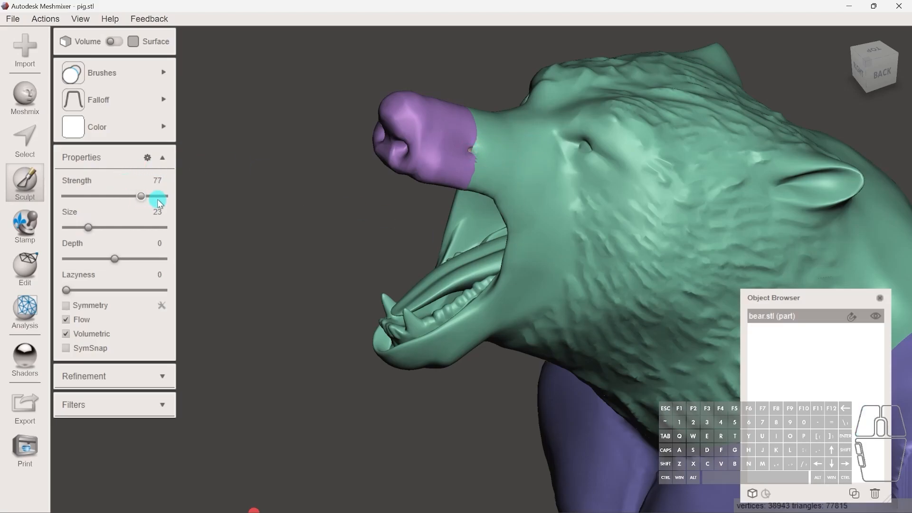
pyautogui.moveTo(89, 227); pyautogui.dragTo(107, 227)
pyautogui.click(469, 153)
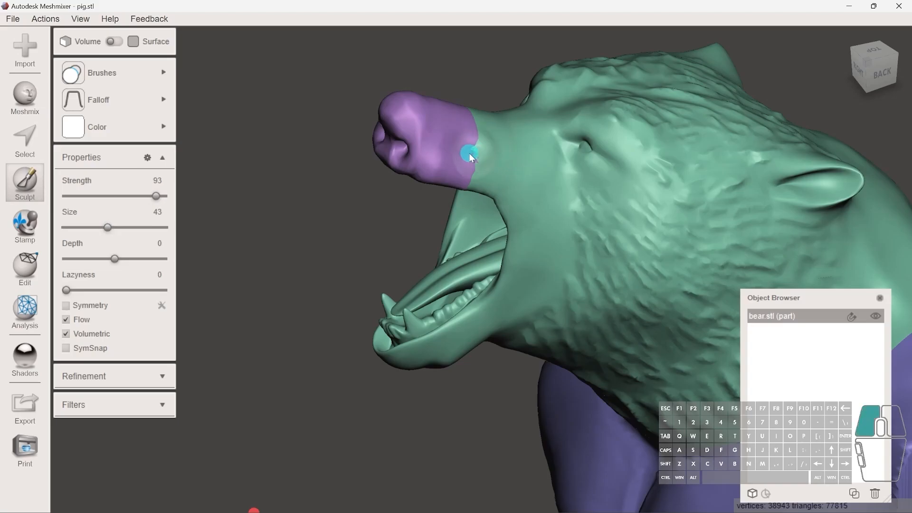
pyautogui.moveTo(469, 153); pyautogui.dragTo(478, 148)
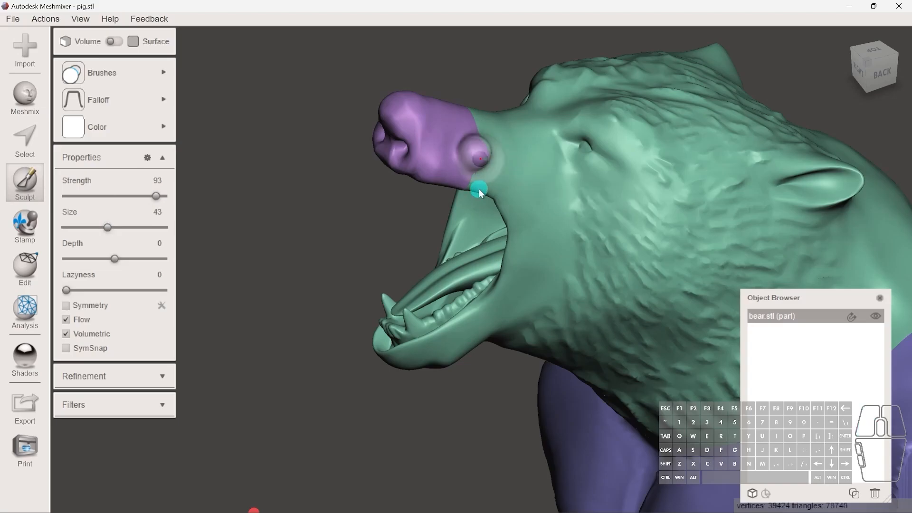
# Step: Flatten the bulge on the snout bridge with the Flatten brush at strength 97 and size 43, and switch to the RobustSmooth brush
pyautogui.click(107, 72)
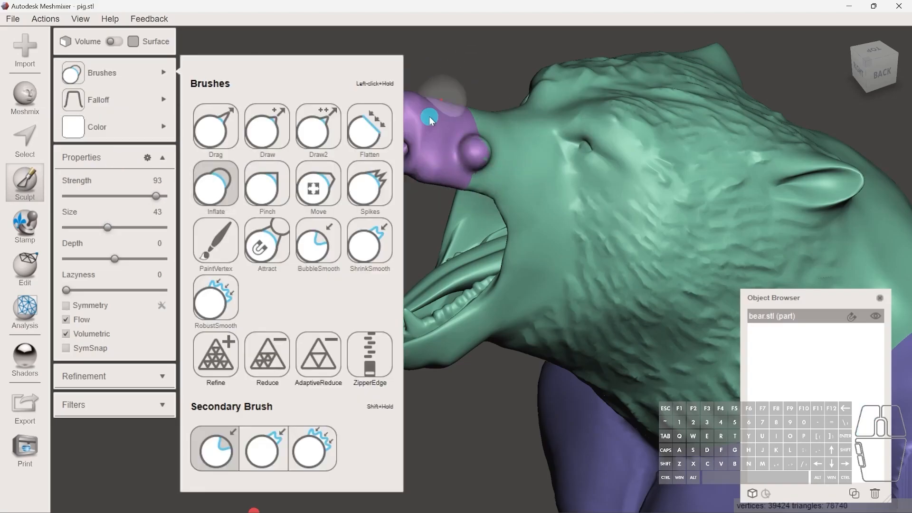
pyautogui.click(372, 143)
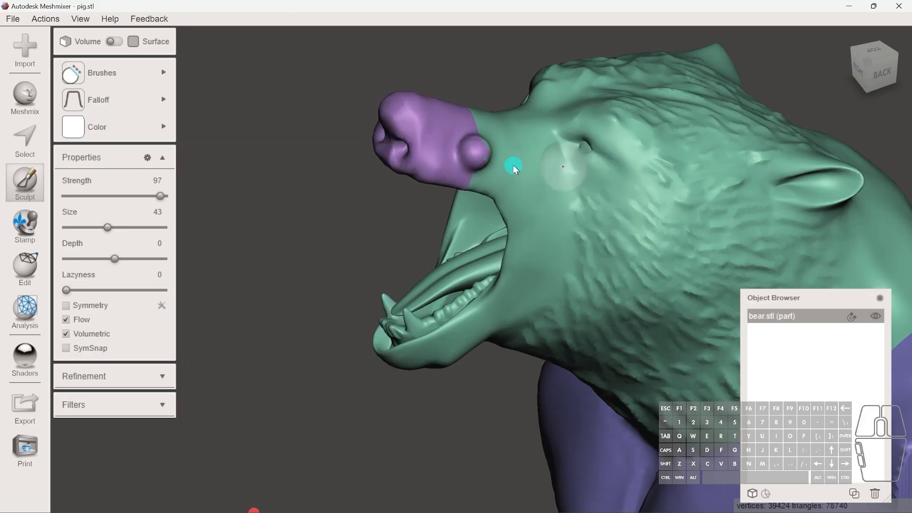
pyautogui.moveTo(473, 151)
pyautogui.mouseDown()
pyautogui.moveTo(482, 130)
pyautogui.moveTo(523, 169)
pyautogui.mouseUp()
pyautogui.moveTo(142, 74)
pyautogui.click(222, 295)
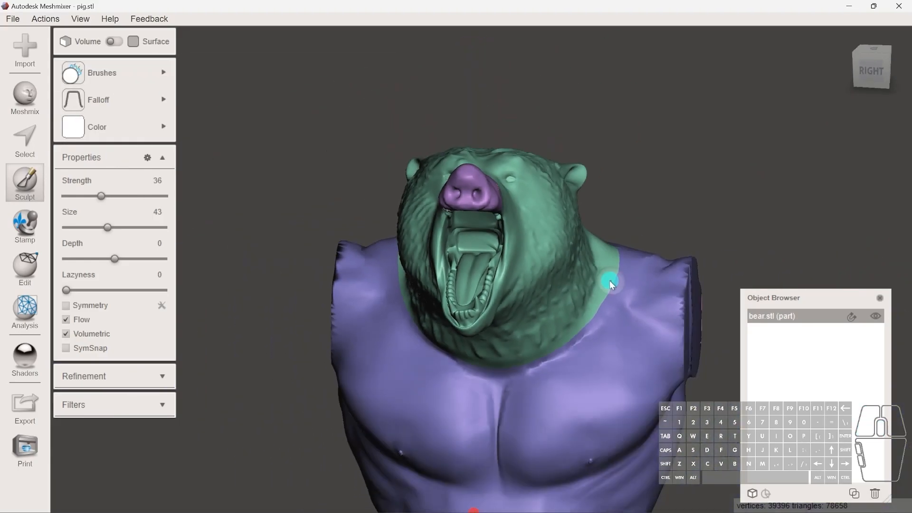
# Step: Leave the sculpting brushes and examine the whole bust from the side, including the cut-off shoulder
pyautogui.moveTo(813, 298); pyautogui.dragTo(814, 259)
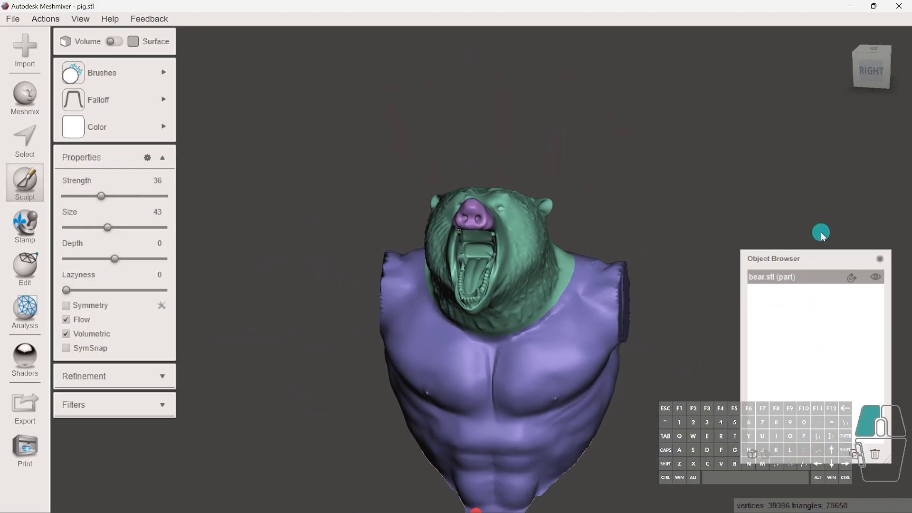
pyautogui.moveTo(142, 72)
pyautogui.press('shift')
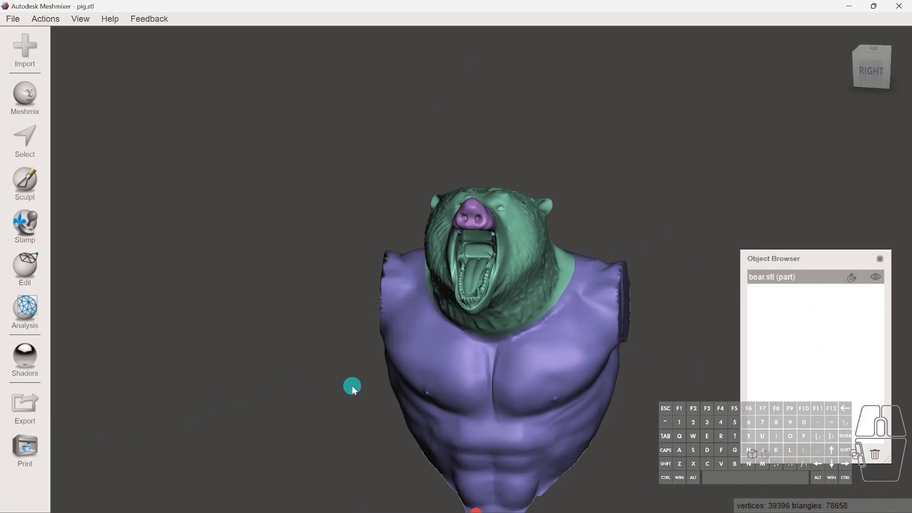
pyautogui.moveTo(350, 383); pyautogui.dragTo(279, 354, button='right')
pyautogui.scroll(-1, 278, 352)
pyautogui.moveTo(376, 404); pyautogui.dragTo(366, 289, button='middle')
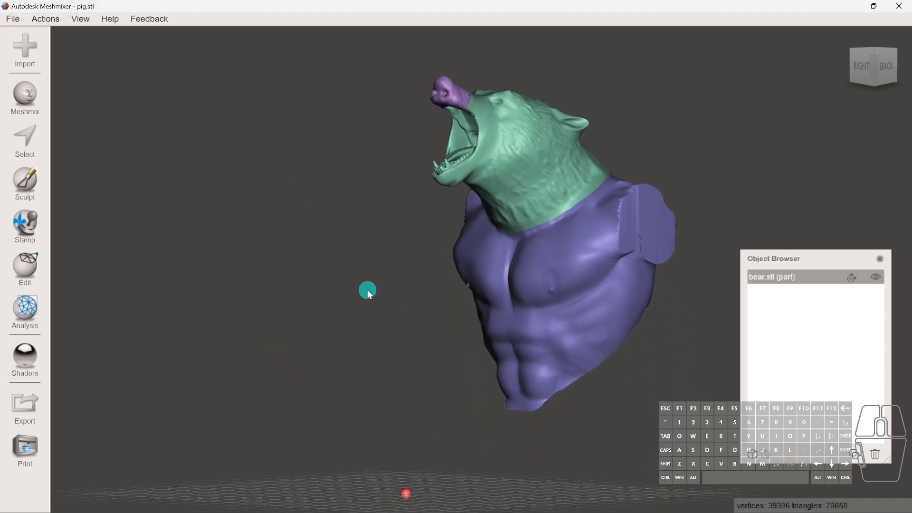
pyautogui.scroll(-1, 373, 294)
pyautogui.keyDown('shift'); pyautogui.moveTo(415, 335); pyautogui.dragTo(463, 358, button='middle'); pyautogui.keyUp('shift')
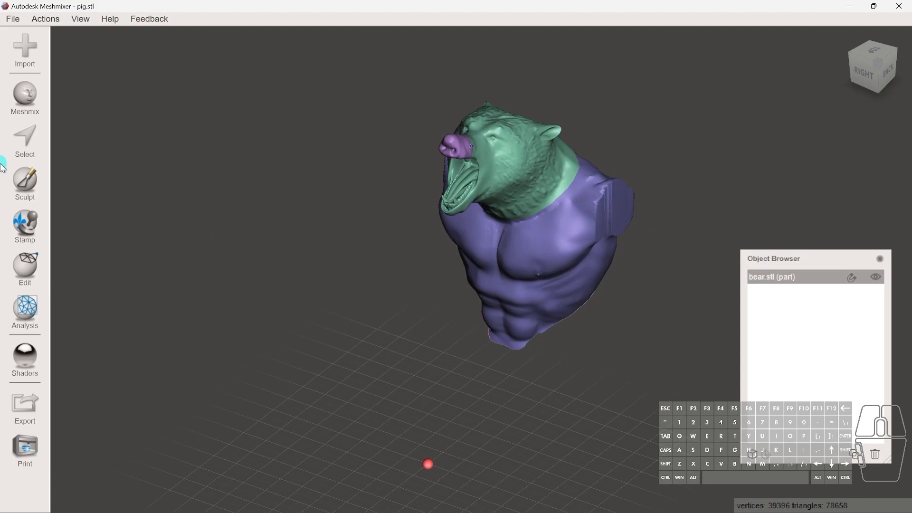
# Step: Place the flexed arm from the Arms part library on the flat cut surface of the torso's shoulder
pyautogui.click(34, 95)
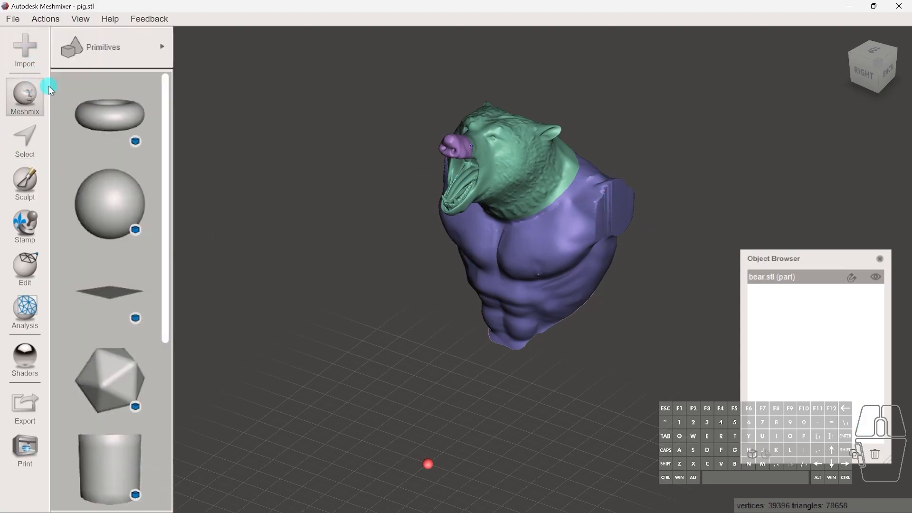
pyautogui.click(116, 47)
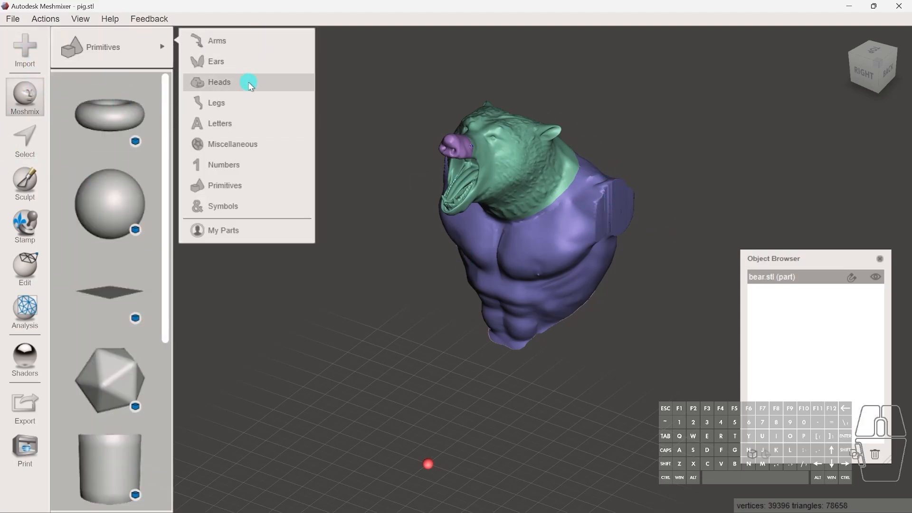
pyautogui.click(236, 41)
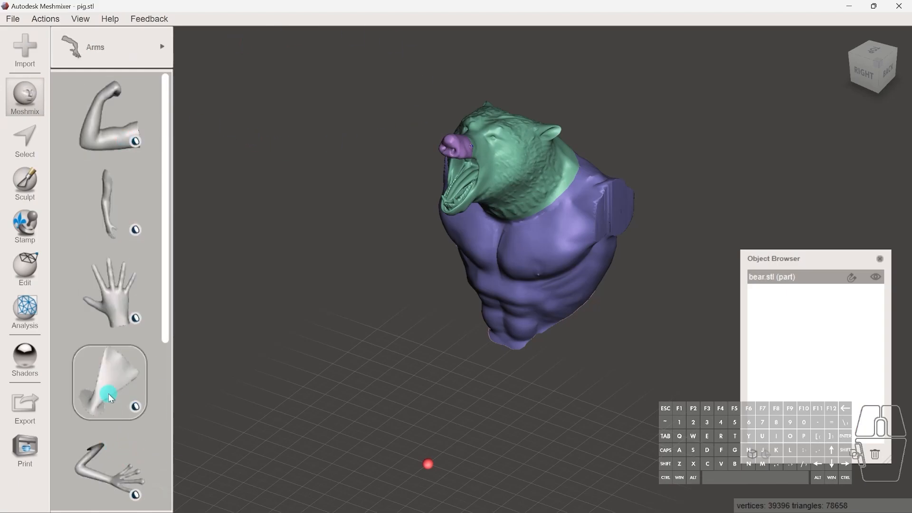
pyautogui.scroll(-3, 106, 366)
pyautogui.scroll(3, 101, 376)
pyautogui.click(129, 111)
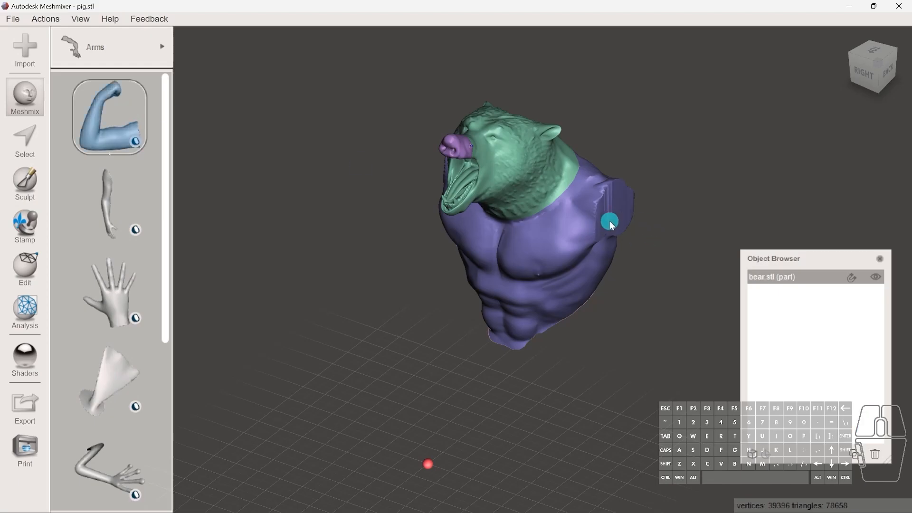
pyautogui.moveTo(98, 127); pyautogui.dragTo(640, 196)
pyautogui.click(649, 193)
pyautogui.click(643, 187)
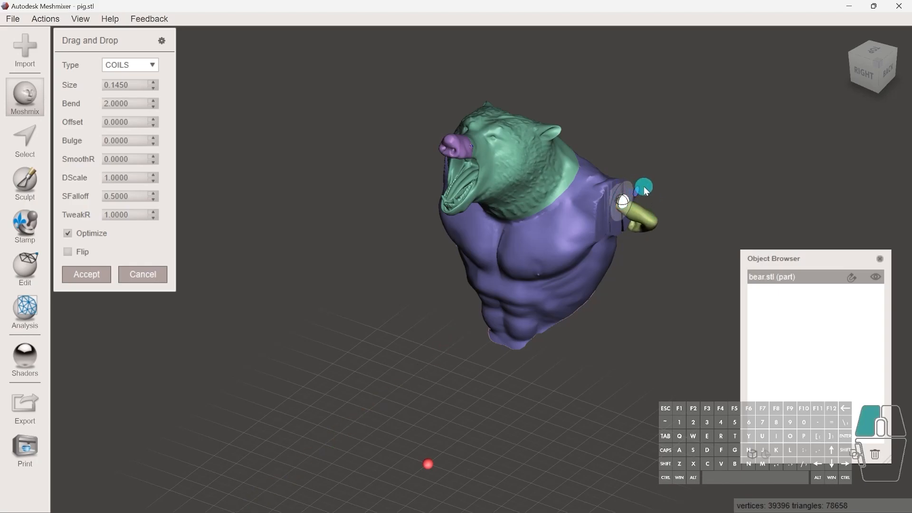
# Step: Try to weld the placed arm into the shoulder using the COILS type with Optimize enabled
pyautogui.keyDown('shift'); pyautogui.moveTo(654, 253); pyautogui.dragTo(606, 251, button='middle'); pyautogui.keyUp('shift')
pyautogui.scroll(3, 659, 251)
pyautogui.moveTo(573, 289); pyautogui.dragTo(422, 269, button='middle')
pyautogui.moveTo(534, 271); pyautogui.dragTo(490, 279, button='middle')
pyautogui.scroll(-2, 462, 286)
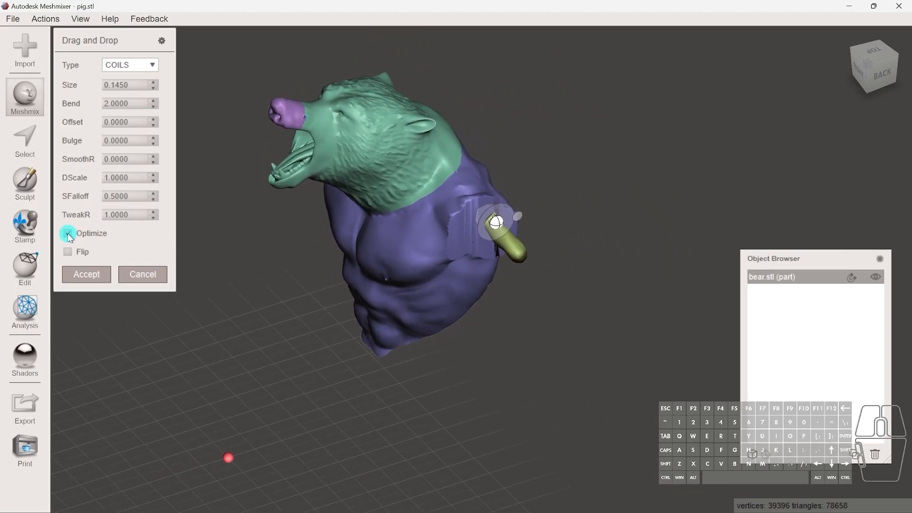
pyautogui.click(87, 275)
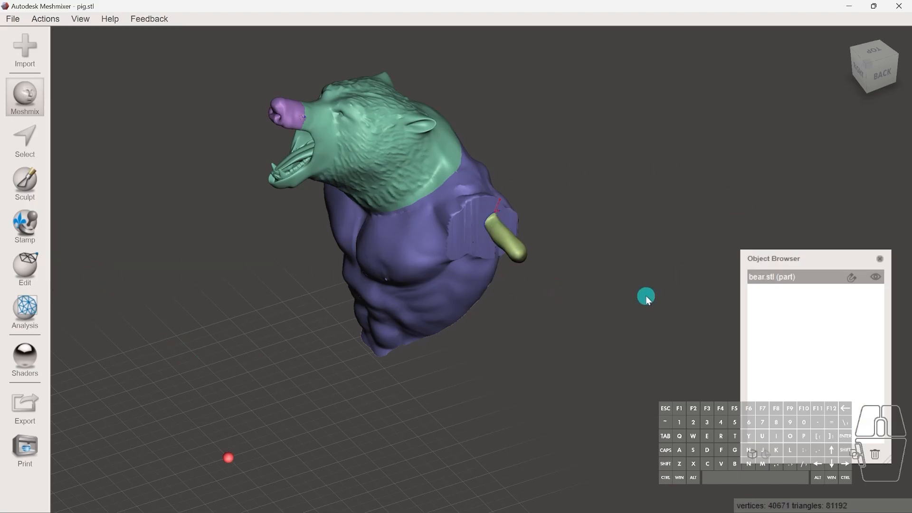
pyautogui.click(502, 237)
pyautogui.hotkey('ctrl', 'z')
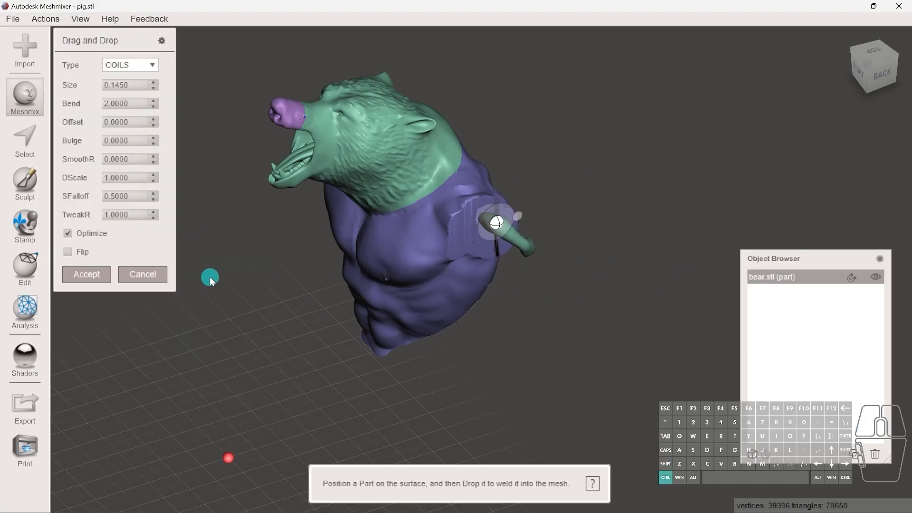
pyautogui.click(135, 64)
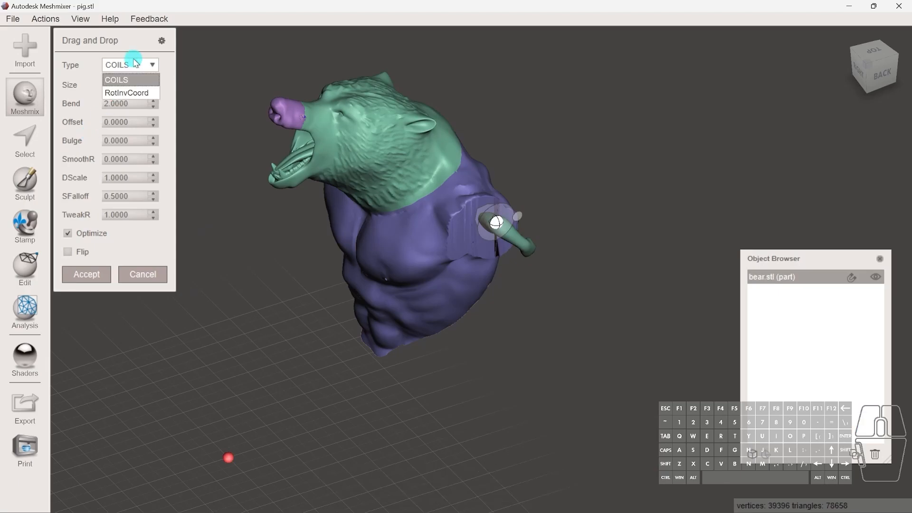
pyautogui.click(136, 65)
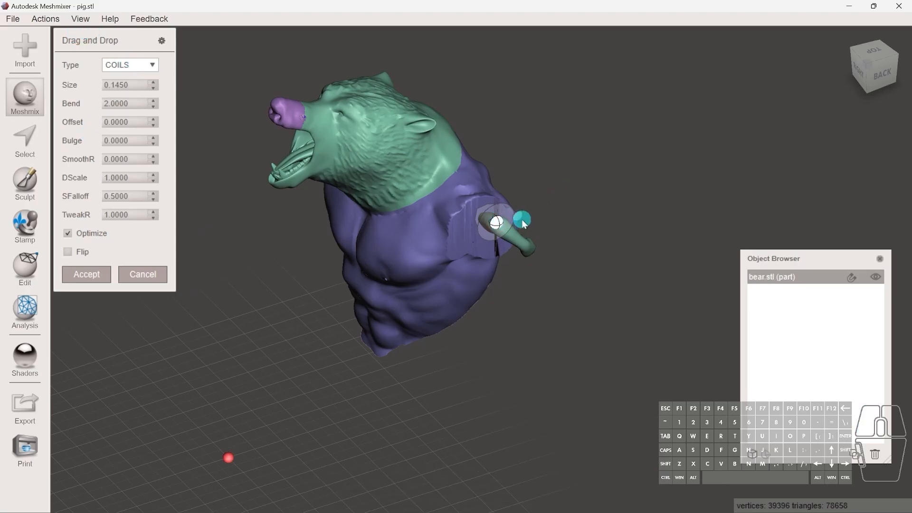